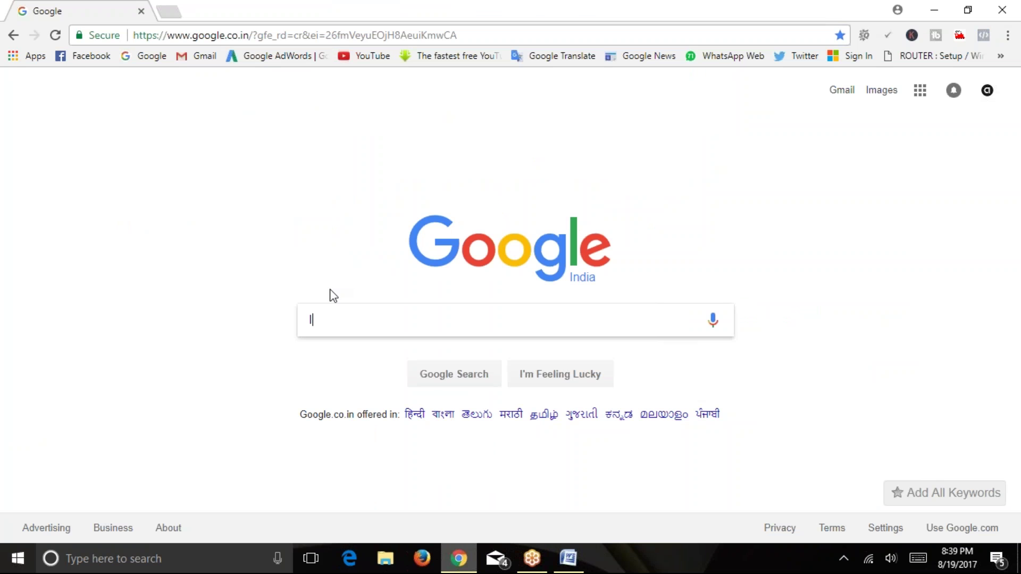
# Search Google for 'list of directory submission sites' using the autocomplete suggestion.
pyautogui.write('ist')
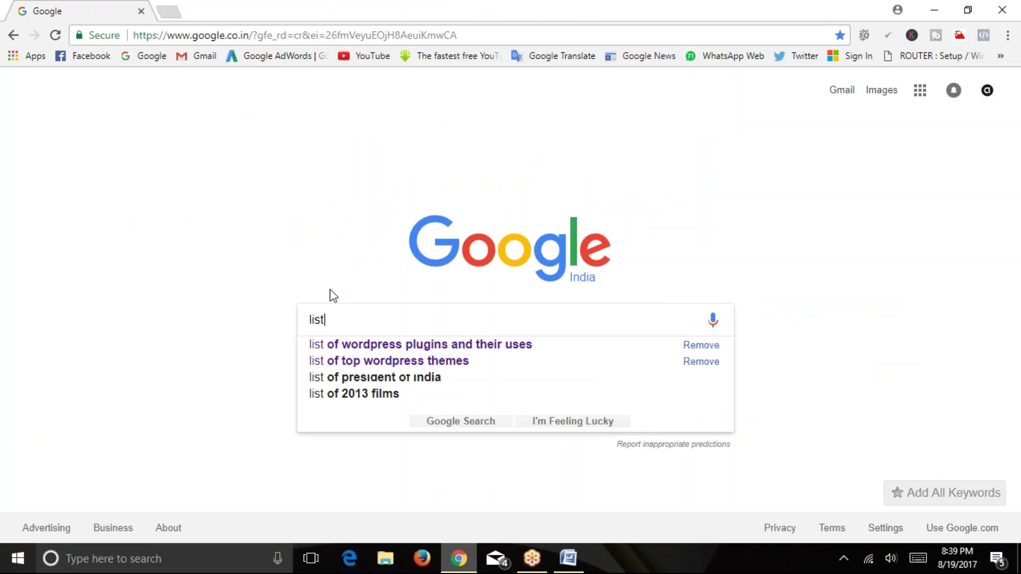
pyautogui.press('Down')
pyautogui.press('Down')
pyautogui.press('BackSpace')
pyautogui.press('BackSpace')
pyautogui.press('BackSpace')
pyautogui.press('BackSpace')
pyautogui.press('BackSpace')
pyautogui.press('BackSpace')
pyautogui.press('BackSpace')
pyautogui.press('BackSpace')
pyautogui.press('BackSpace')
pyautogui.press('BackSpace')
pyautogui.press('BackSpace')
pyautogui.press('BackSpace')
pyautogui.press('BackSpace')
pyautogui.press('BackSpace')
pyautogui.press('BackSpace')
pyautogui.press('BackSpace')
pyautogui.press('BackSpace')
pyautogui.press('BackSpace')
pyautogui.press('BackSpace')
pyautogui.press('BackSpace')
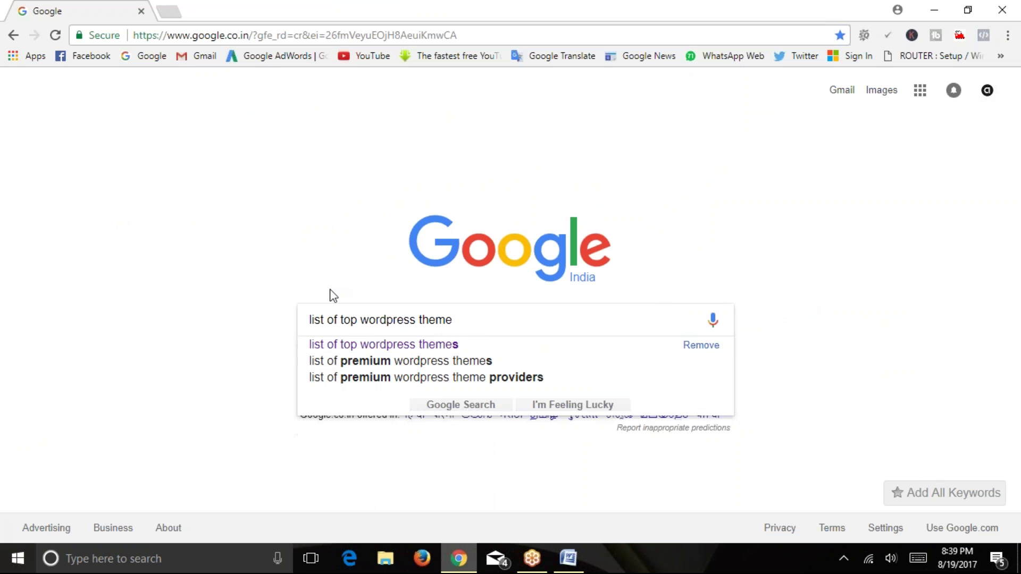
pyautogui.write('di')
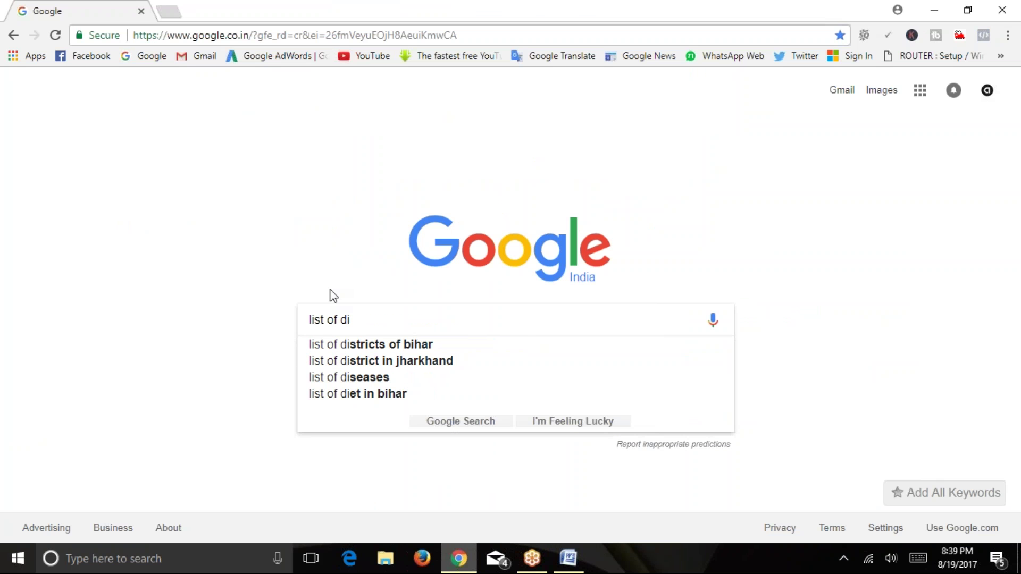
pyautogui.write('rect')
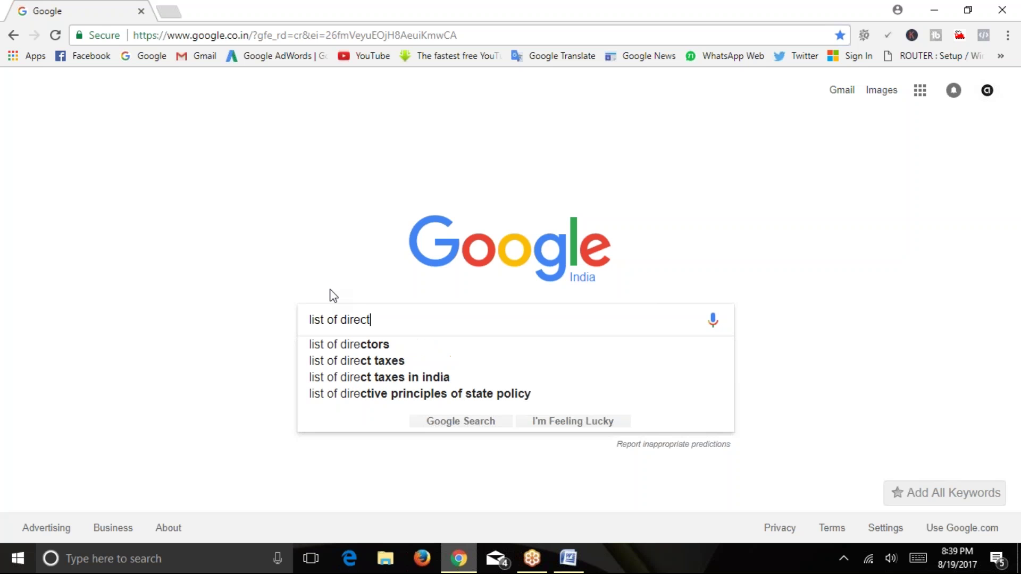
pyautogui.write('ory')
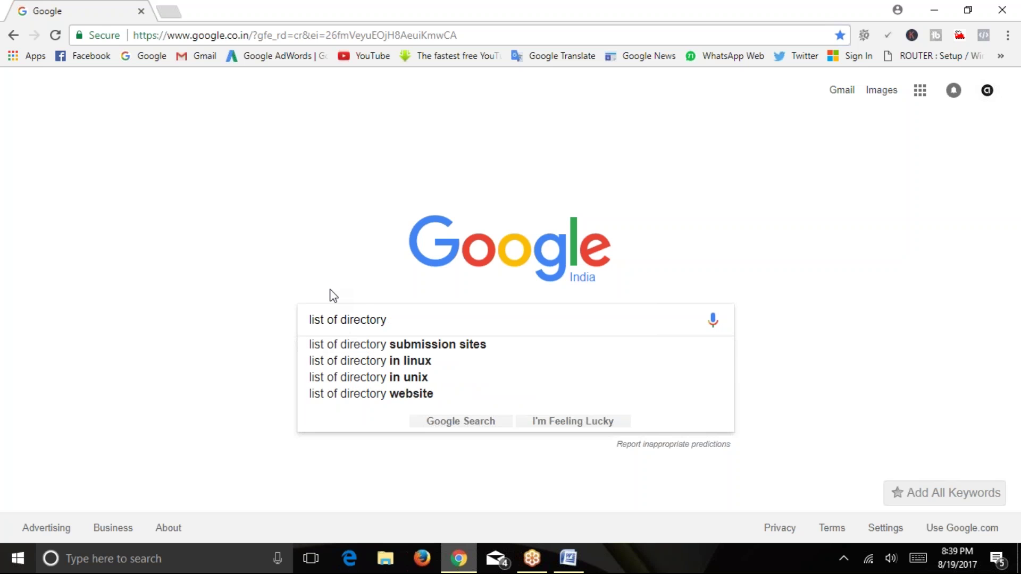
pyautogui.press('Down')
pyautogui.press('Return')
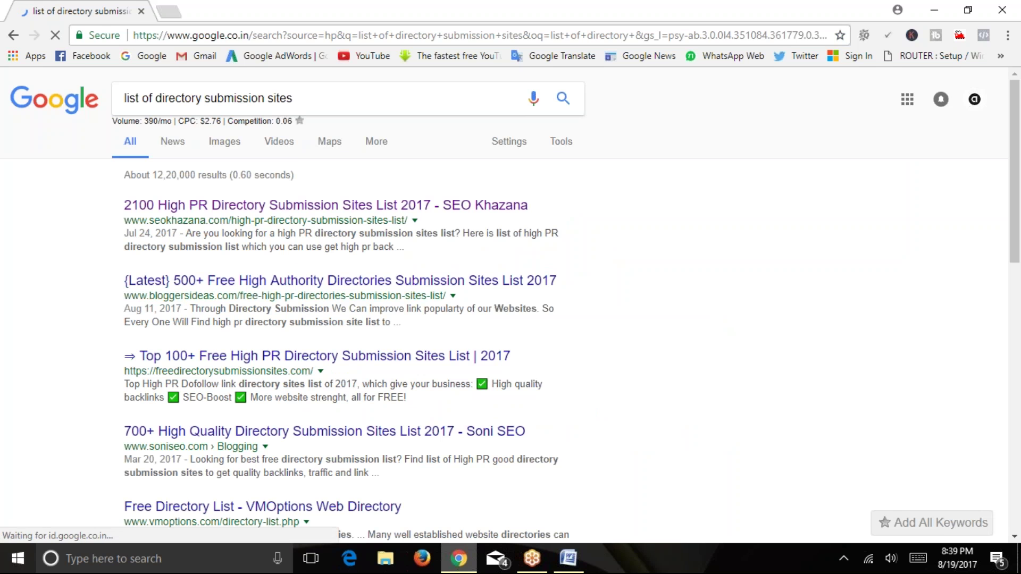
# Compare the top results' dates (Jul 24 and Aug 11, 2017) and preview the first result in a new tab.
pyautogui.moveTo(124, 234); pyautogui.dragTo(178, 234)
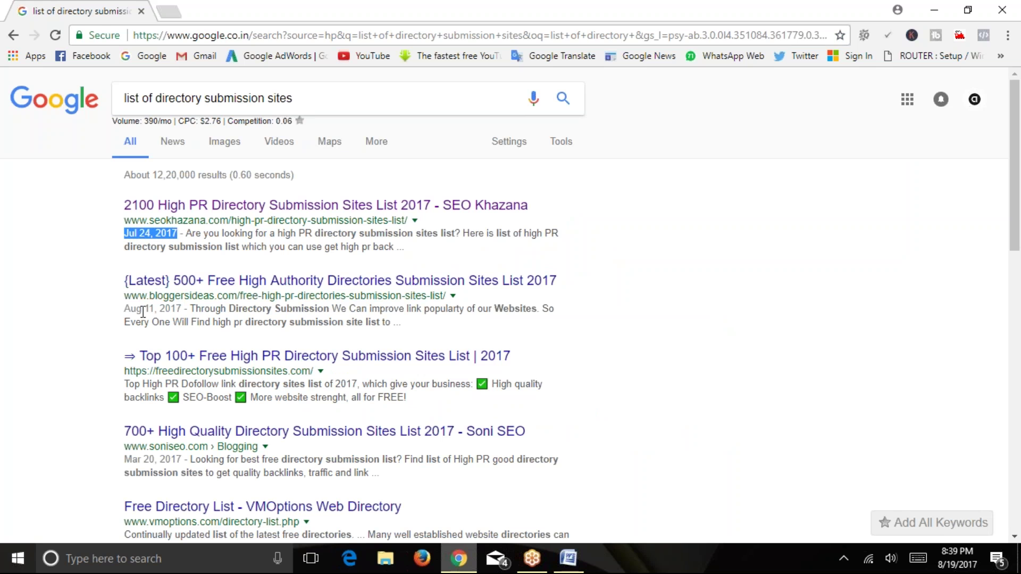
pyautogui.moveTo(125, 310); pyautogui.dragTo(157, 310)
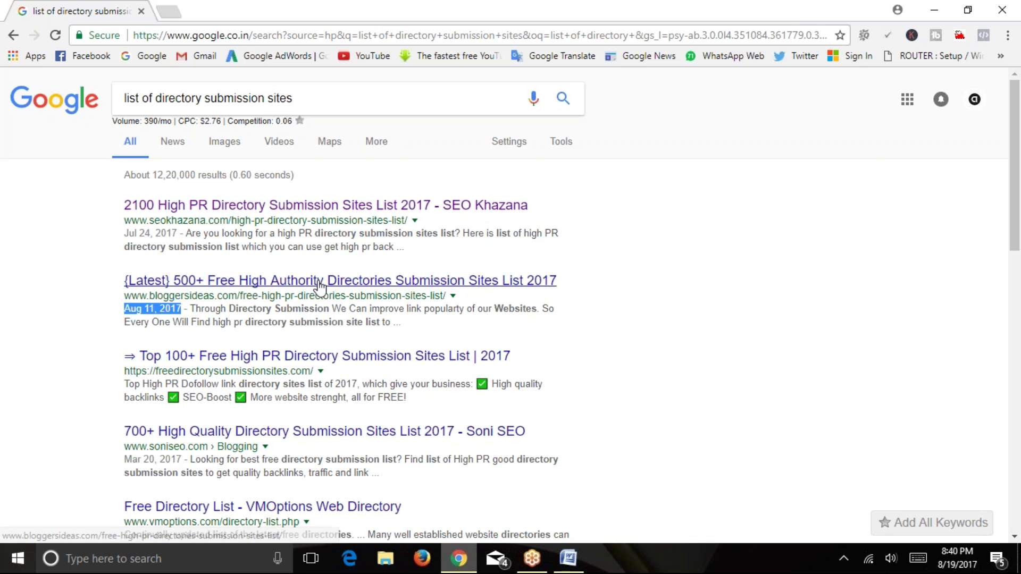
pyautogui.rightClick(419, 223)
pyautogui.click(447, 230)
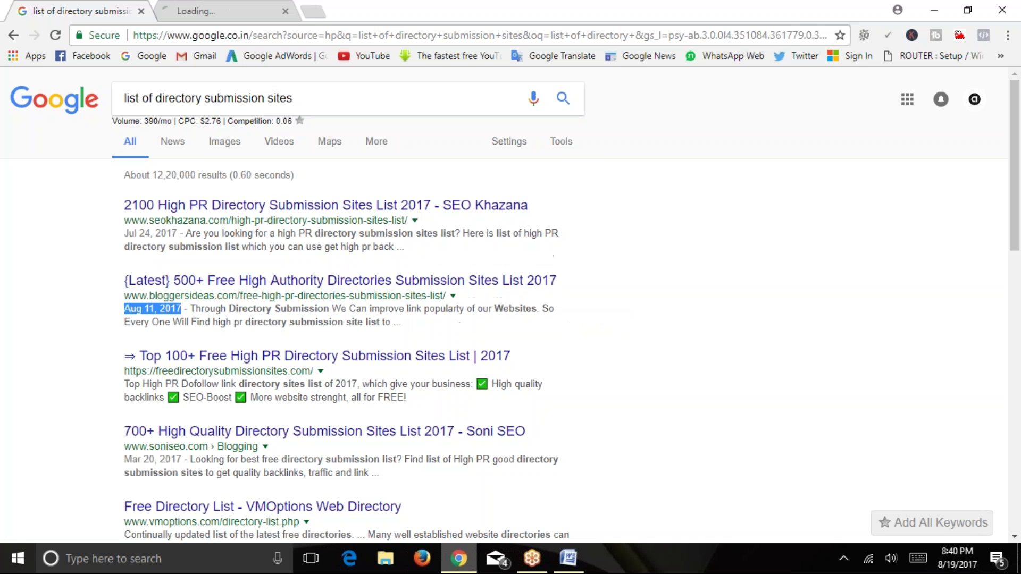
pyautogui.hotkey('ctrl', 'Tab')
pyautogui.hotkey('ctrl', 'shift', 'Tab')
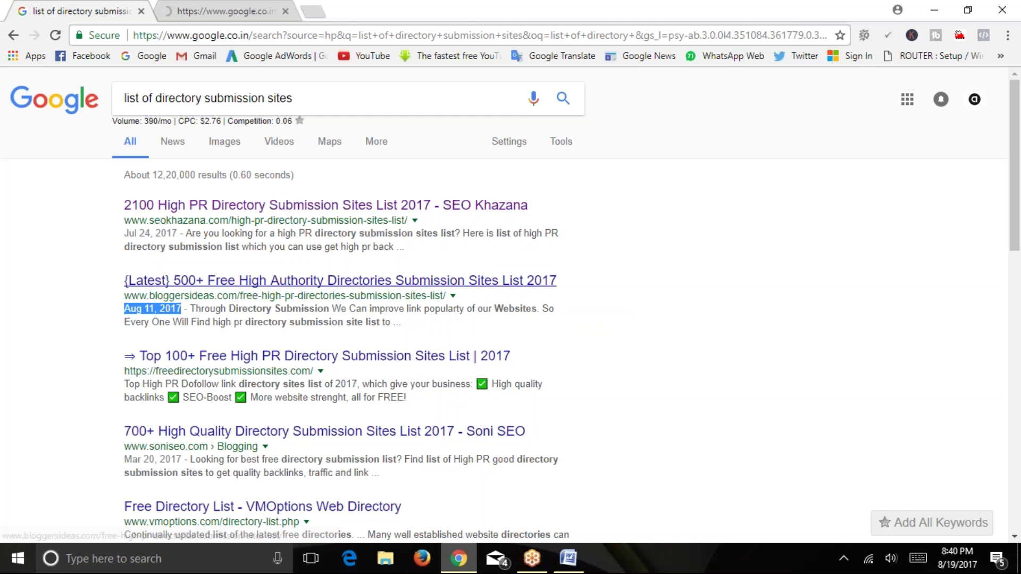
# Open the BloggersIdeas directory list in its own tab and close the 2100 High PR Directory tab.
pyautogui.middleClick(266, 280)
pyautogui.click(330, 6)
pyautogui.click(286, 10)
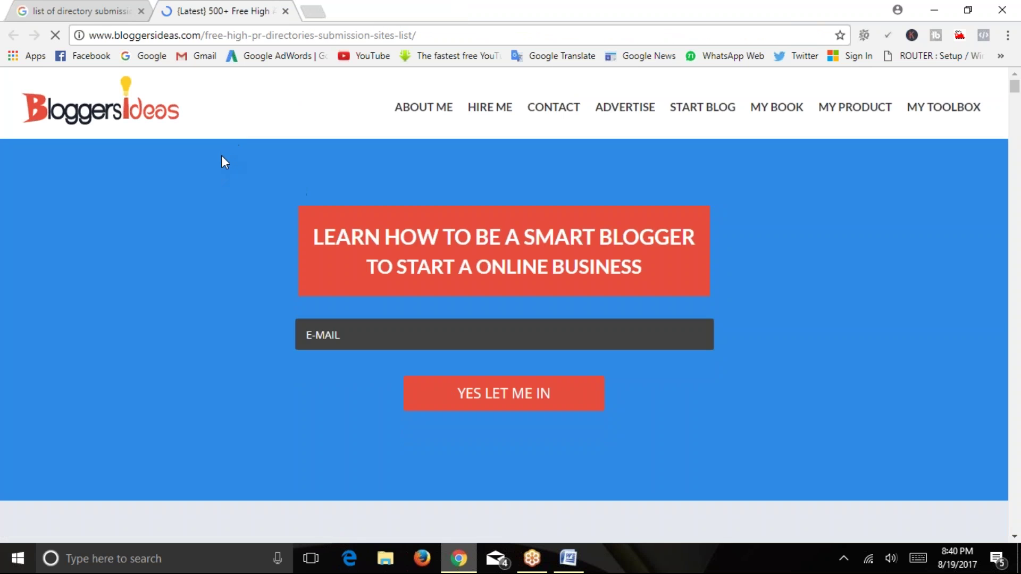
# Scroll through the directory list, selecting dmoz.org's rank of 7.
pyautogui.scroll(-3, 223, 165)
pyautogui.scroll(-10, 120, 250)
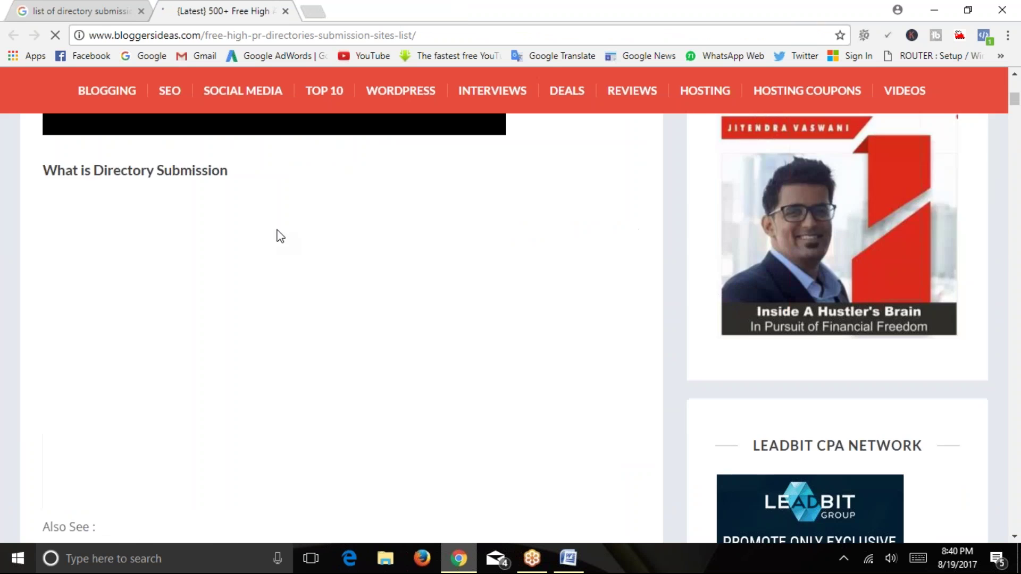
pyautogui.scroll(-10, 293, 251)
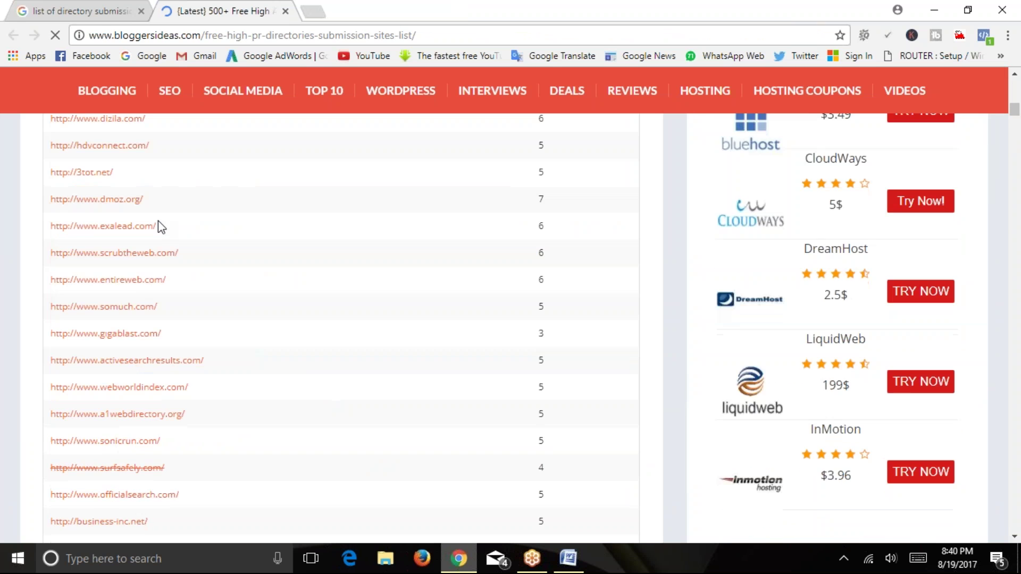
pyautogui.scroll(3, 159, 224)
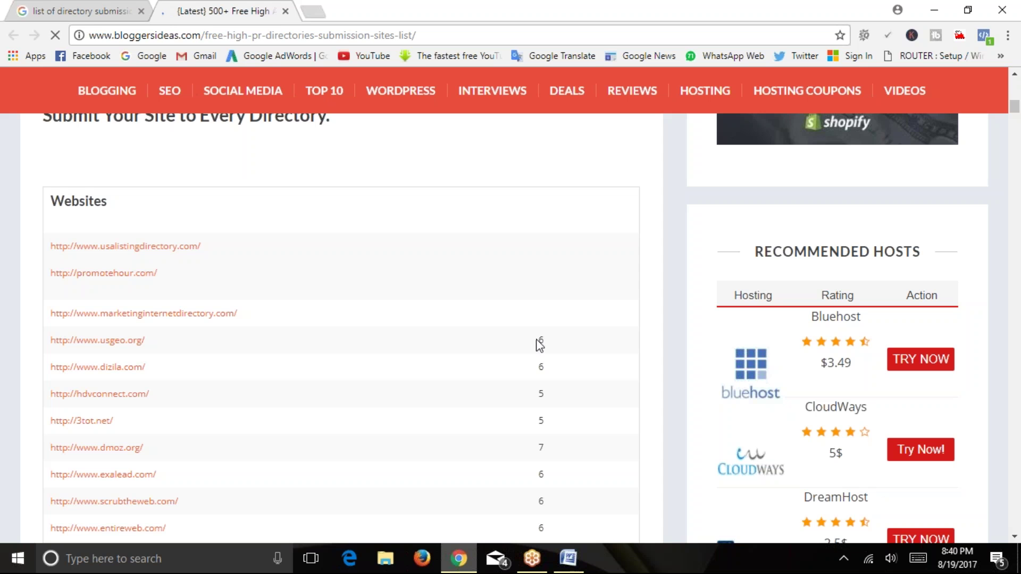
pyautogui.doubleClick(542, 447)
pyautogui.scroll(-20, 349, 265)
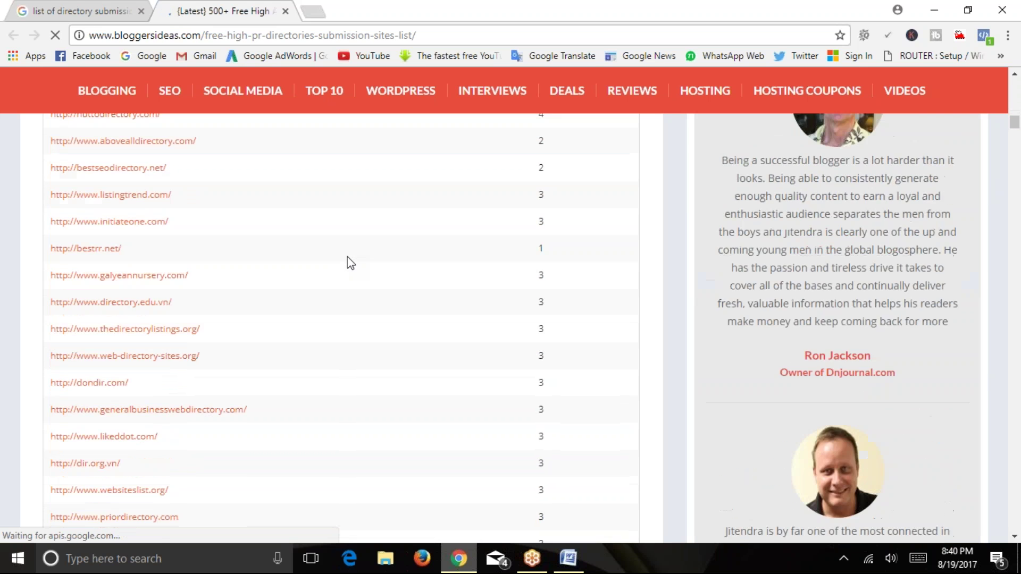
pyautogui.scroll(-10, 349, 255)
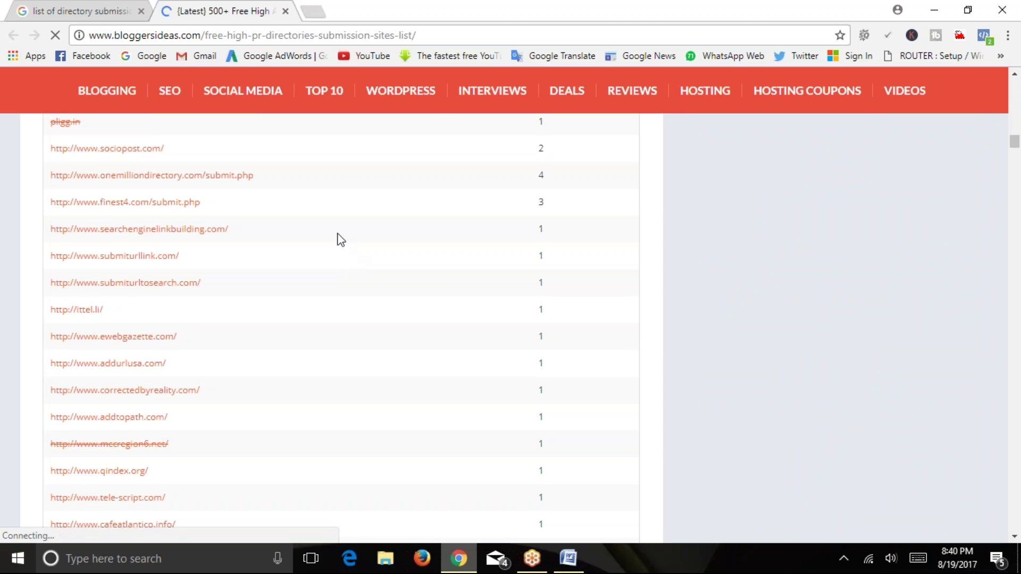
# Copy the article's web address and minimize Chrome and Word to reach the desktop.
pyautogui.click(433, 34)
pyautogui.rightClick(447, 31)
pyautogui.click(472, 87)
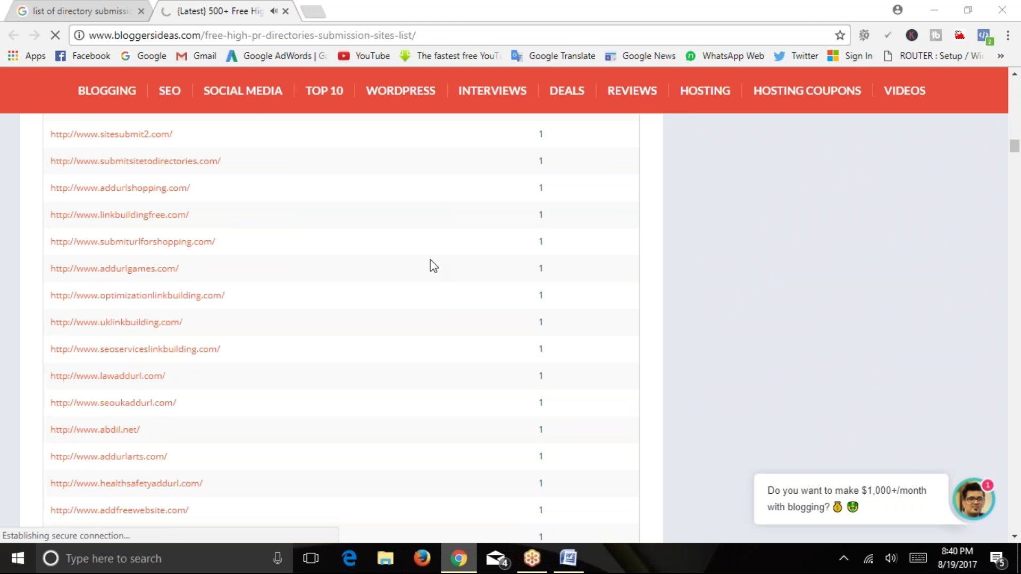
pyautogui.scroll(10, 273, 260)
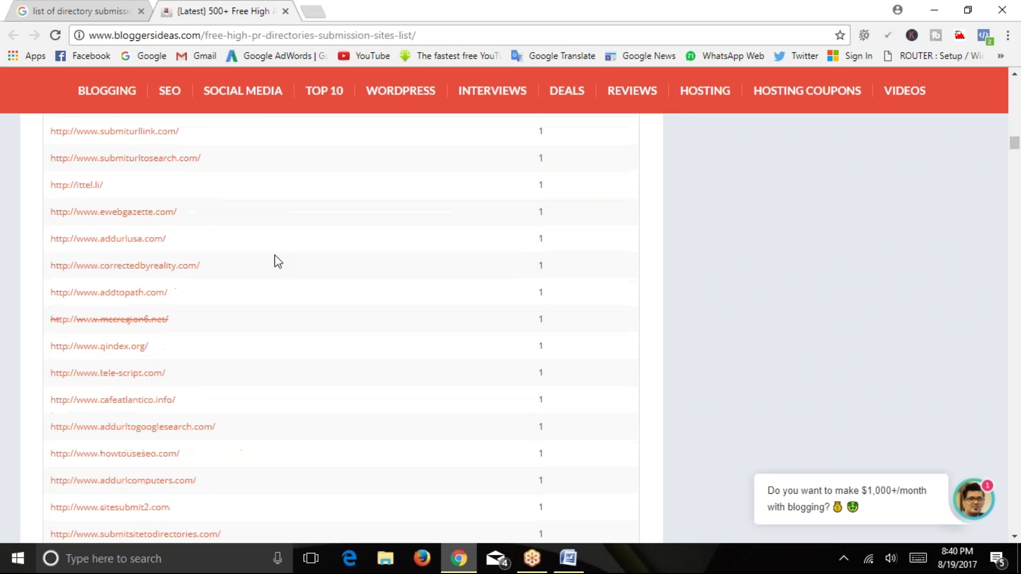
pyautogui.scroll(12, 120, 266)
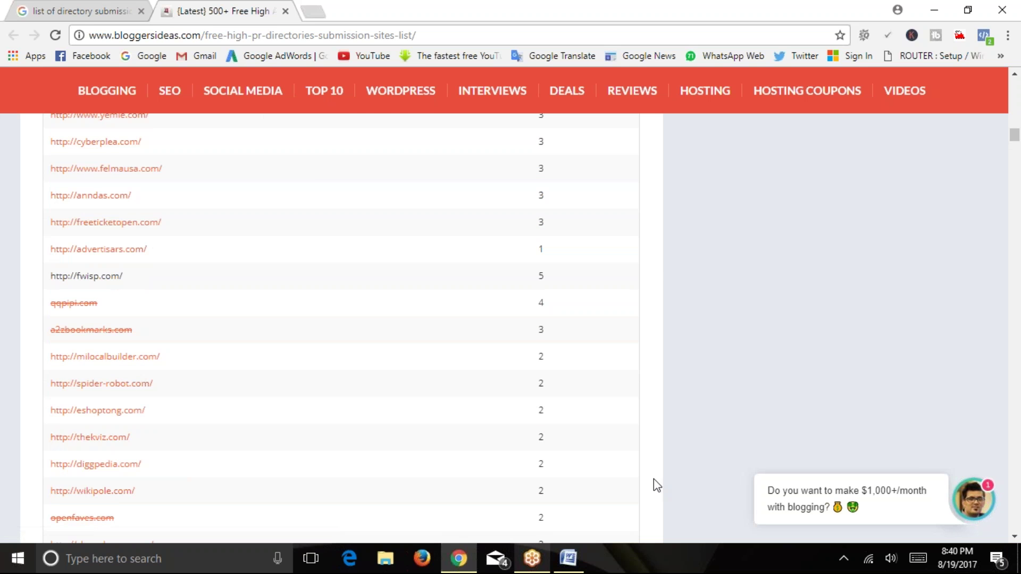
pyautogui.click(934, 10)
pyautogui.click(934, 8)
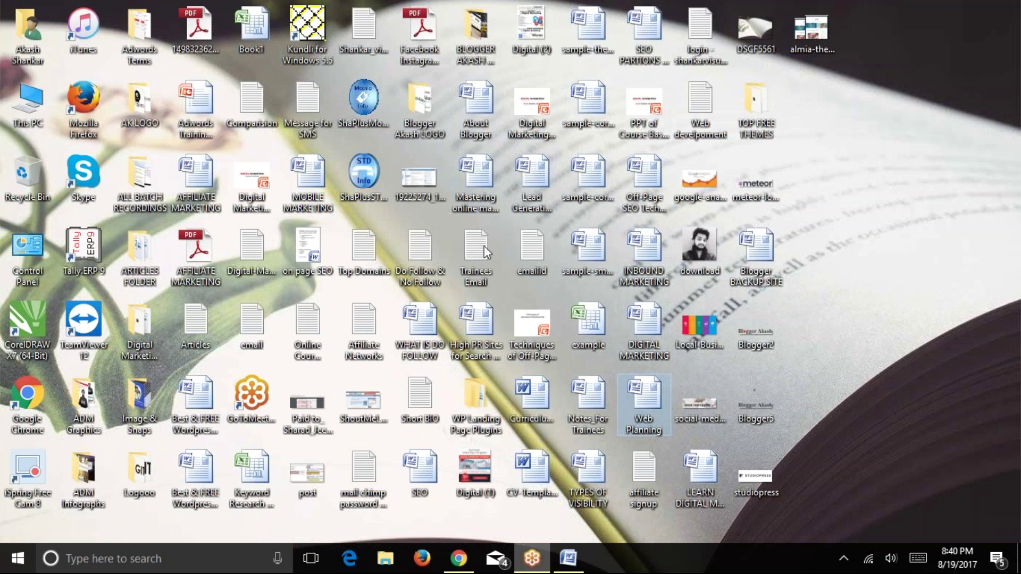
# Review the PAGE RANK sections of the High PR Sites for Search Engine Submissions document, then return to Chrome.
pyautogui.doubleClick(470, 336)
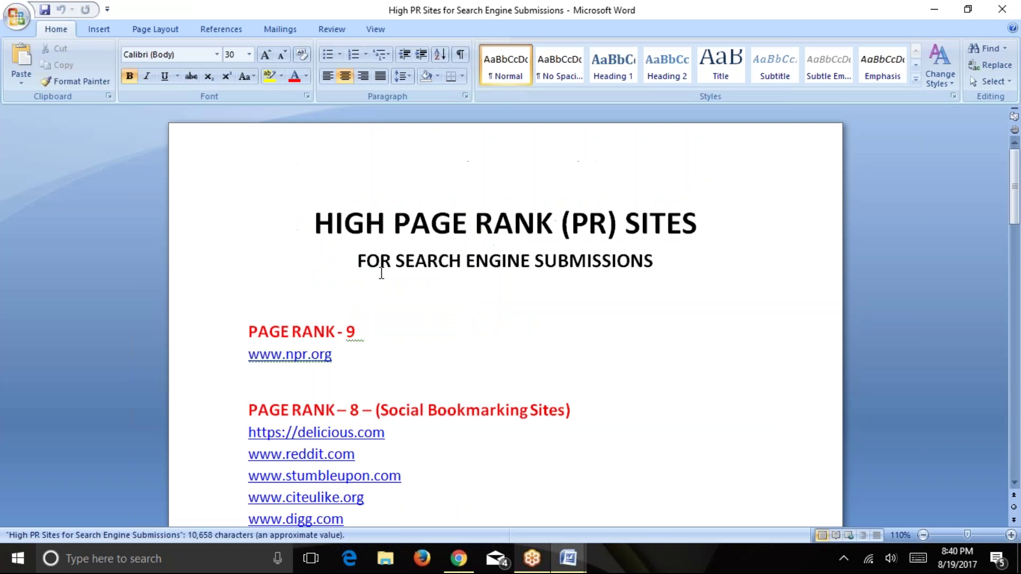
pyautogui.scroll(-3, 382, 272)
pyautogui.scroll(1, 390, 278)
pyautogui.scroll(-4, 388, 346)
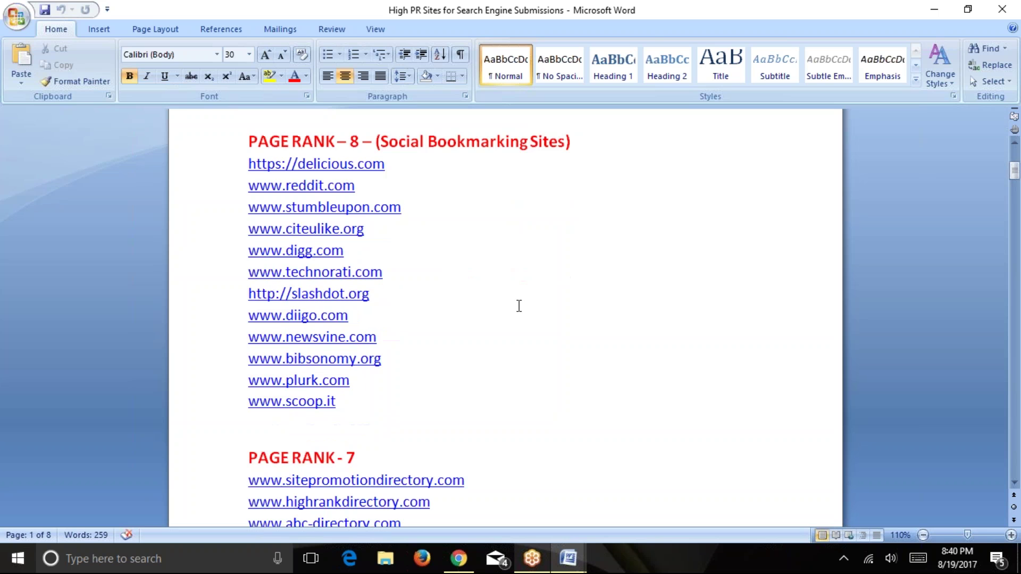
pyautogui.scroll(4, 395, 396)
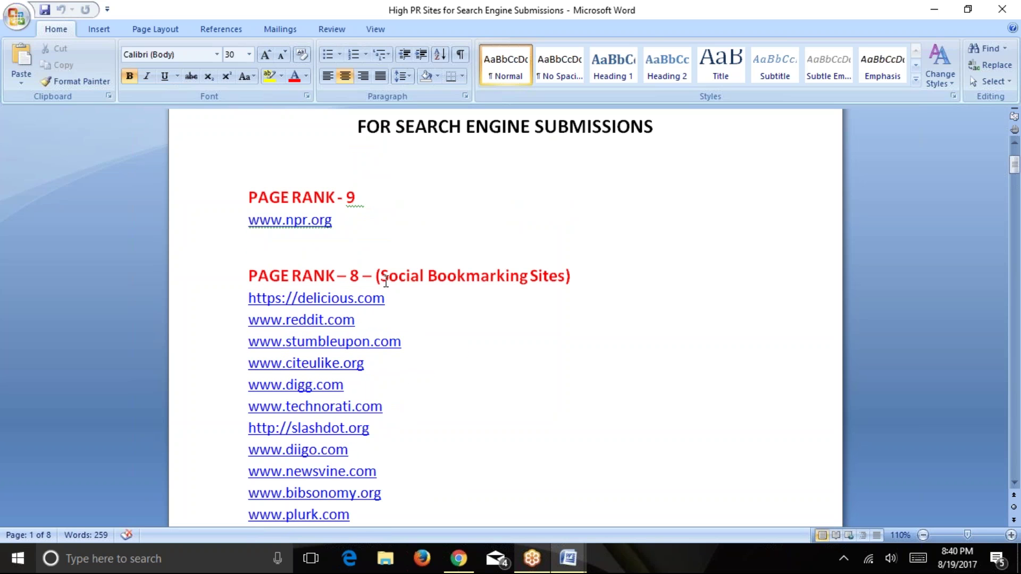
pyautogui.moveTo(386, 282); pyautogui.dragTo(505, 283)
pyautogui.scroll(-2, 463, 327)
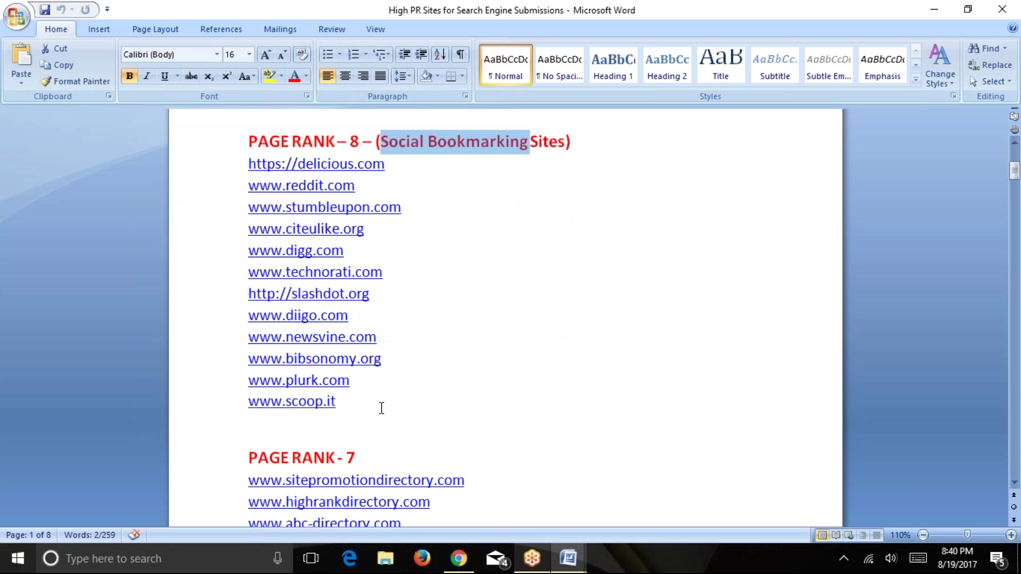
pyautogui.click(371, 456)
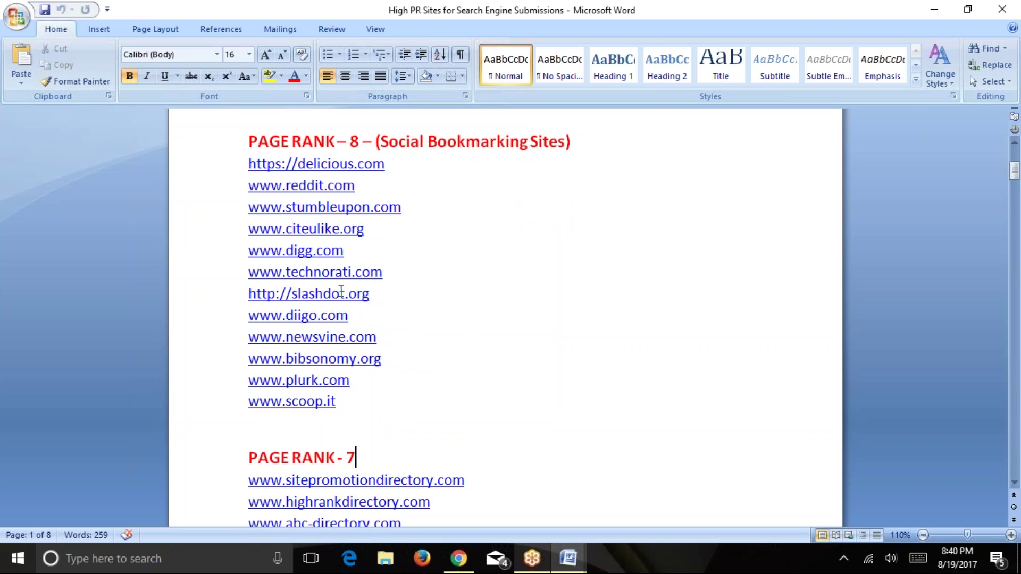
pyautogui.scroll(2, 341, 292)
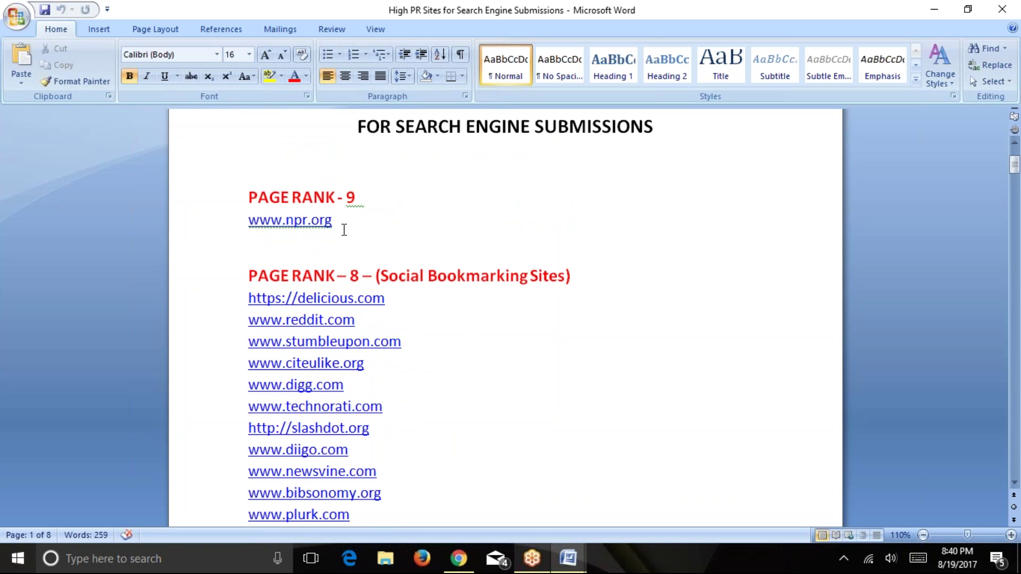
pyautogui.scroll(2, 357, 295)
pyautogui.scroll(-4, 390, 253)
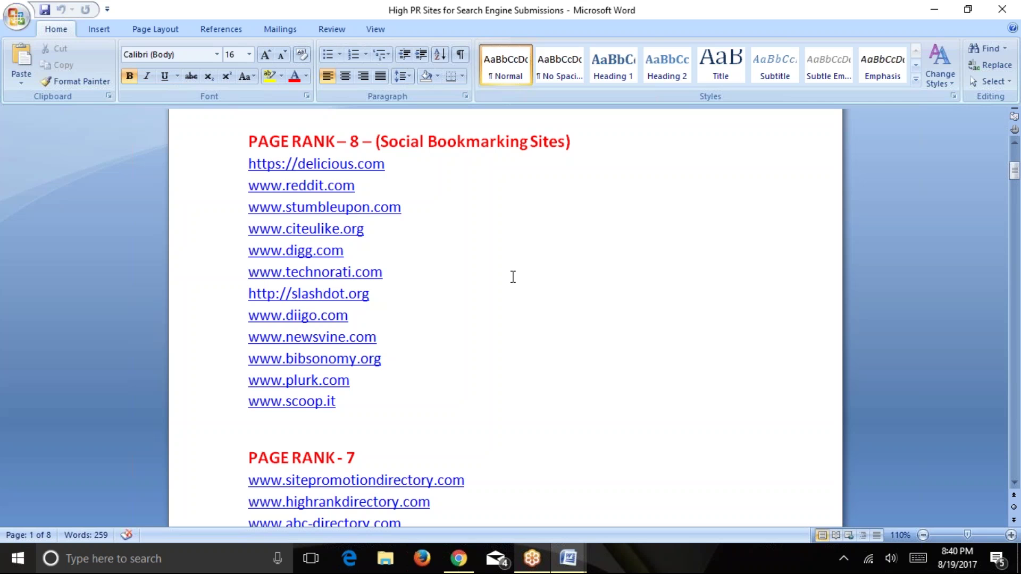
pyautogui.click(934, 9)
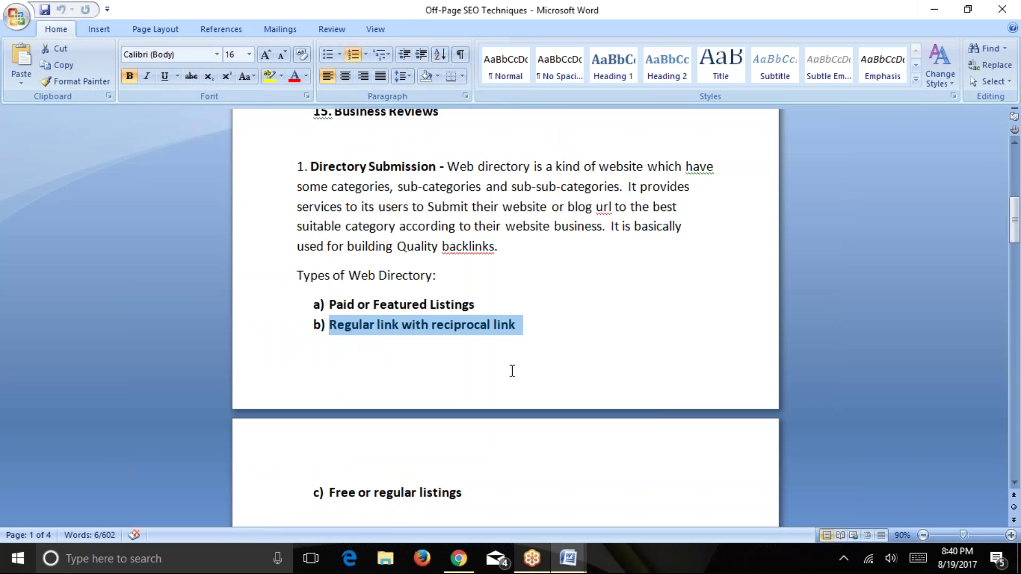
pyautogui.click(458, 558)
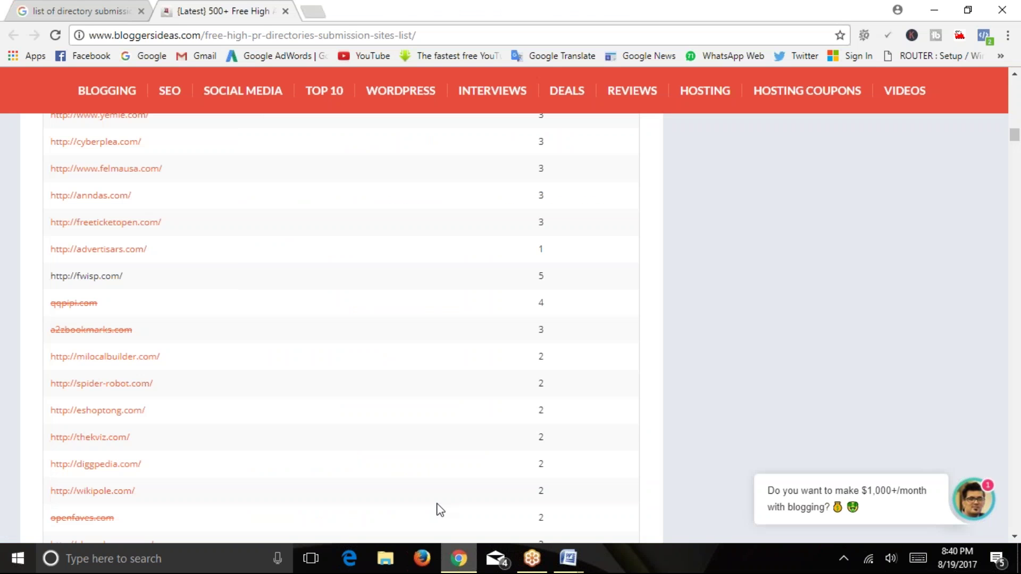
# Open advertisars.com, milocalbuilder and directorysource.info in new tabs, then close the advertisars.com tab.
pyautogui.rightClick(123, 250)
pyautogui.click(193, 258)
pyautogui.click(313, 6)
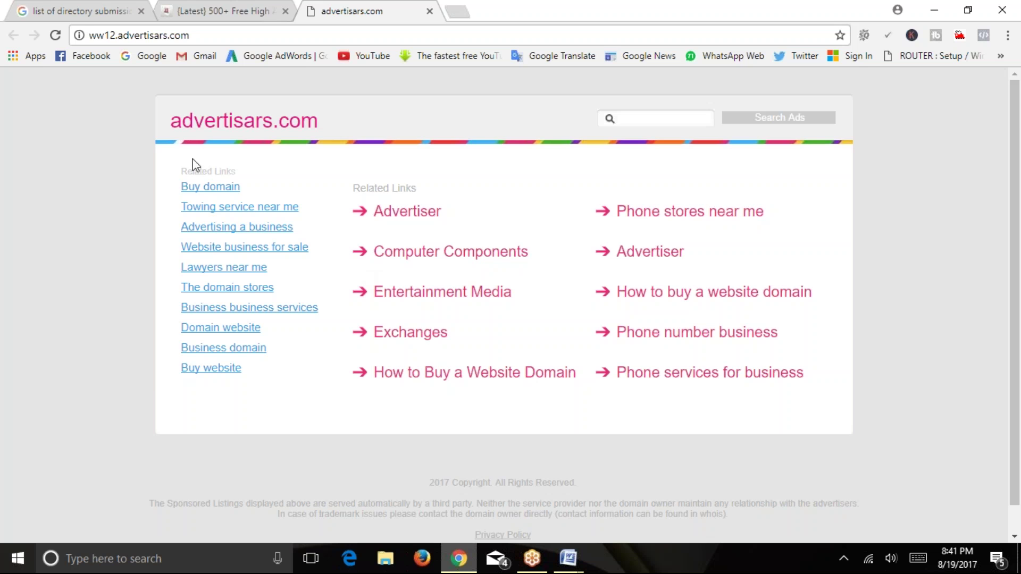
pyautogui.click(256, 8)
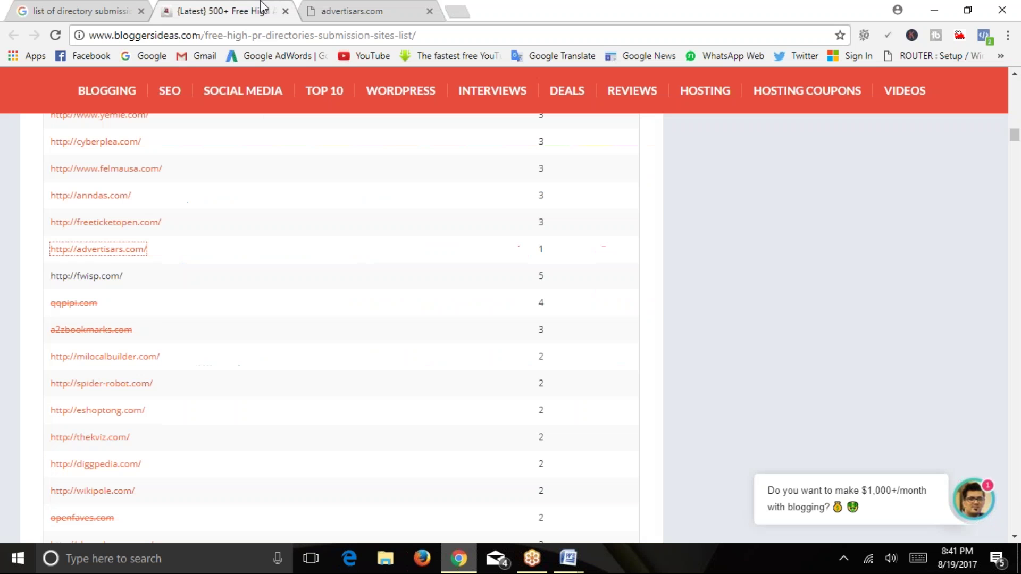
pyautogui.rightClick(129, 363)
pyautogui.click(160, 372)
pyautogui.scroll(12, 159, 367)
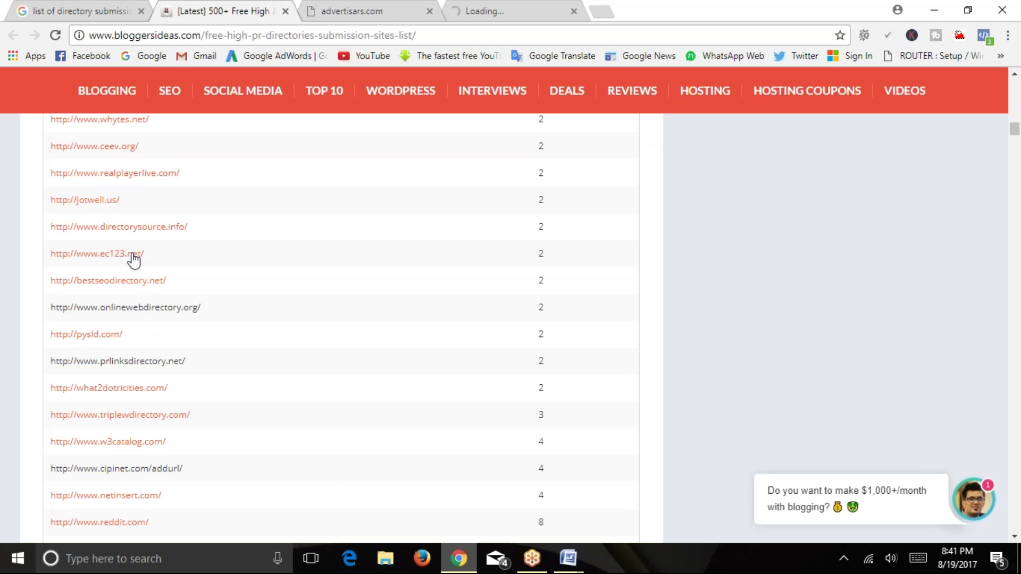
pyautogui.rightClick(137, 228)
pyautogui.click(175, 237)
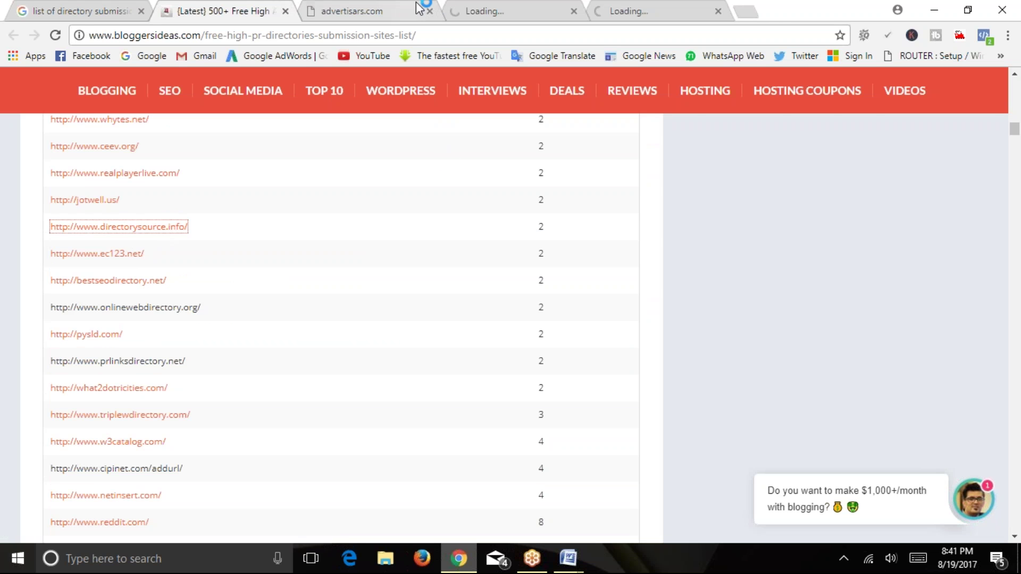
pyautogui.click(429, 10)
# Open bestseodirectory.net in a new tab and close the directorysource.info tab.
pyautogui.scroll(5, 187, 158)
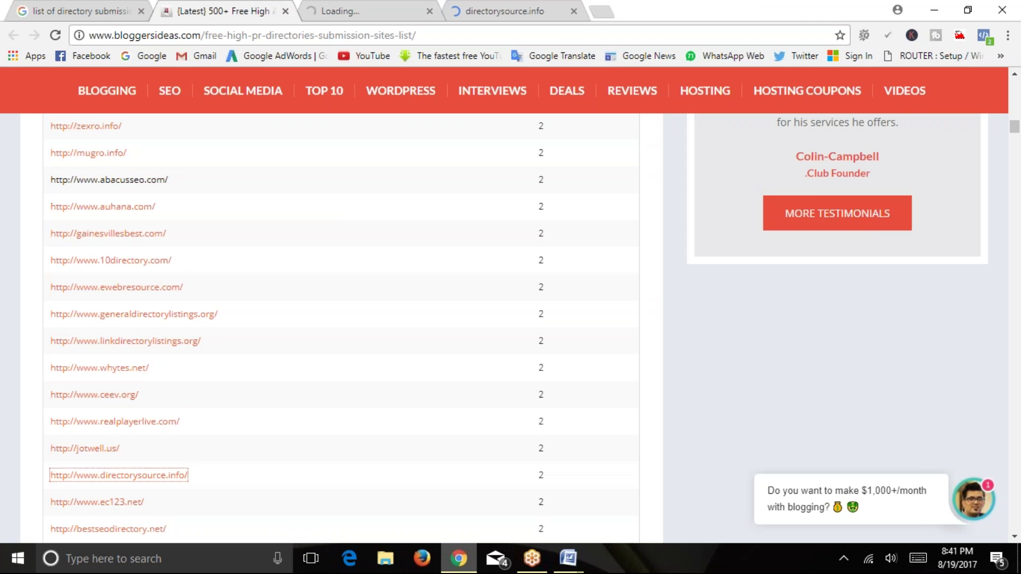
pyautogui.scroll(5, 101, 208)
pyautogui.scroll(5, 126, 218)
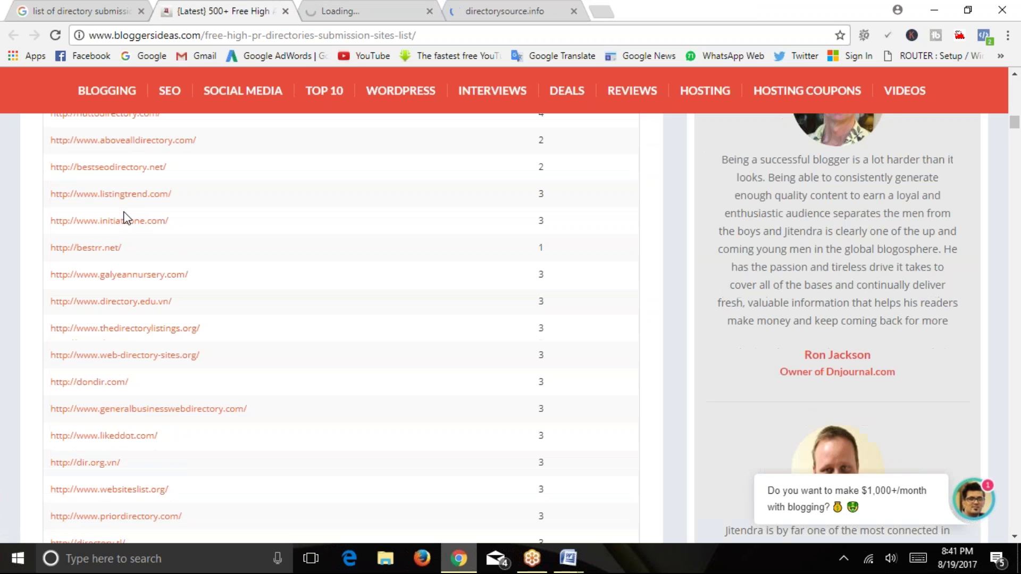
pyautogui.rightClick(128, 169)
pyautogui.click(191, 181)
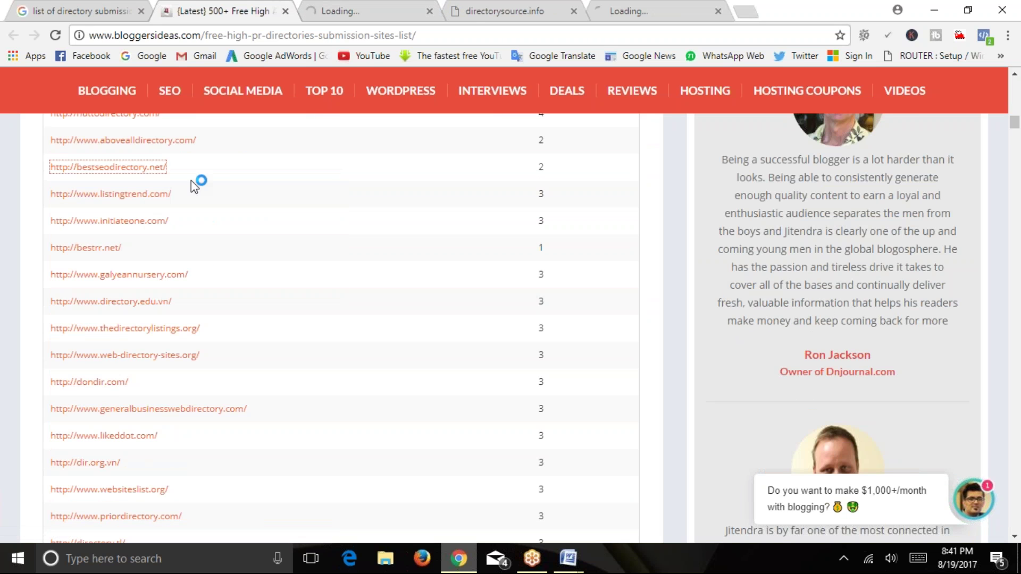
pyautogui.click(529, 8)
pyautogui.click(574, 11)
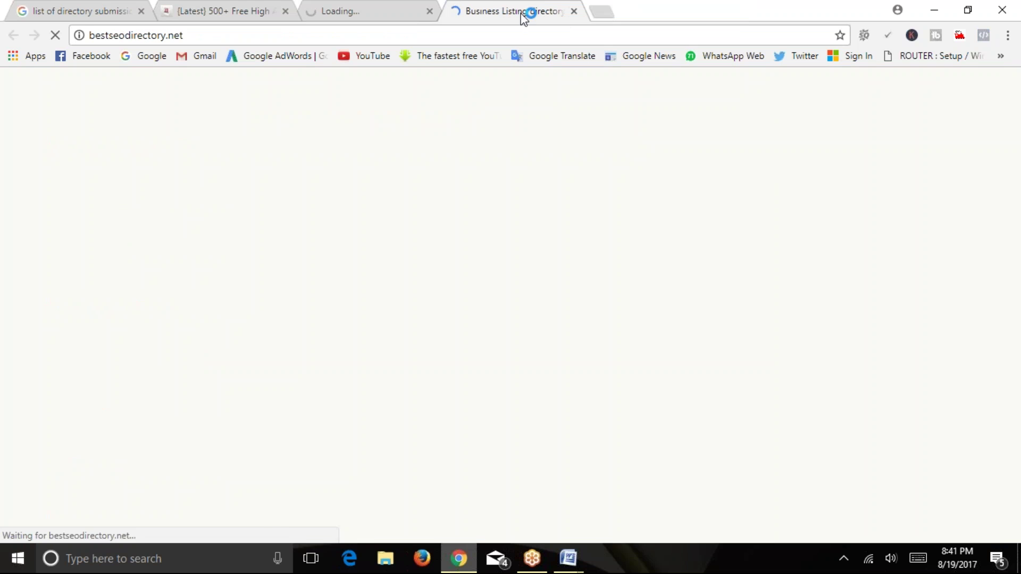
pyautogui.click(429, 10)
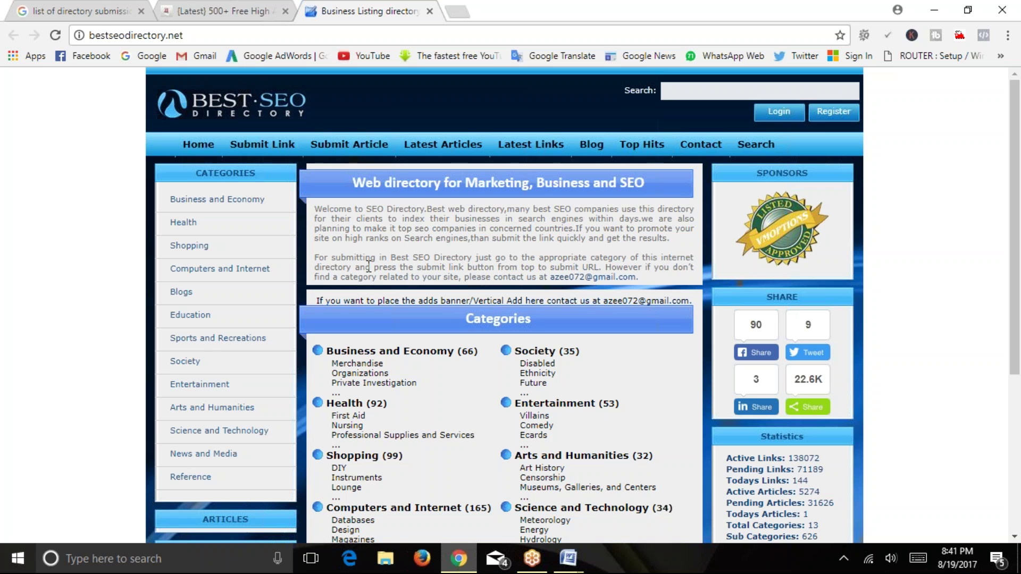
pyautogui.scroll(-2, 427, 229)
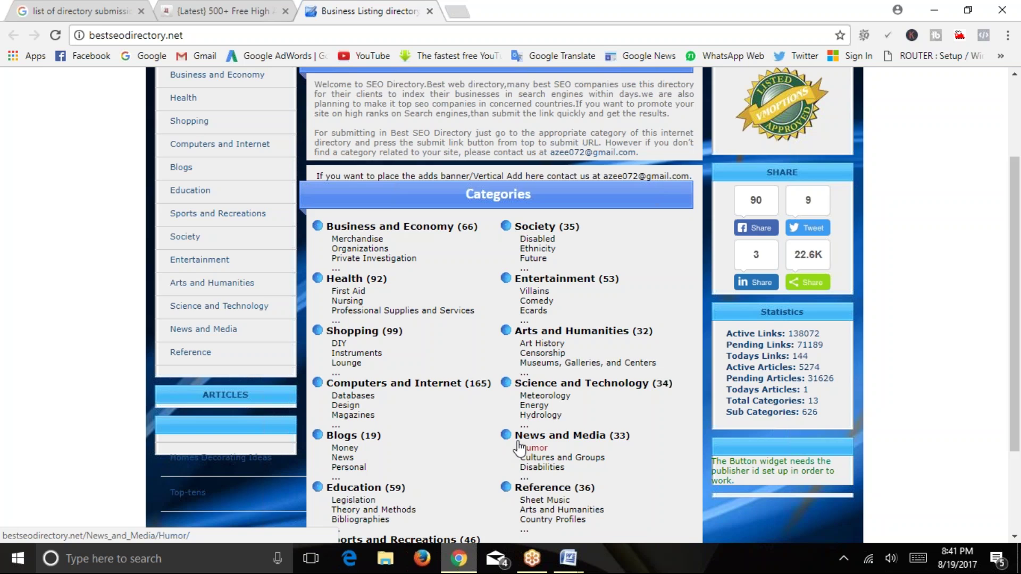
pyautogui.scroll(-3, 516, 446)
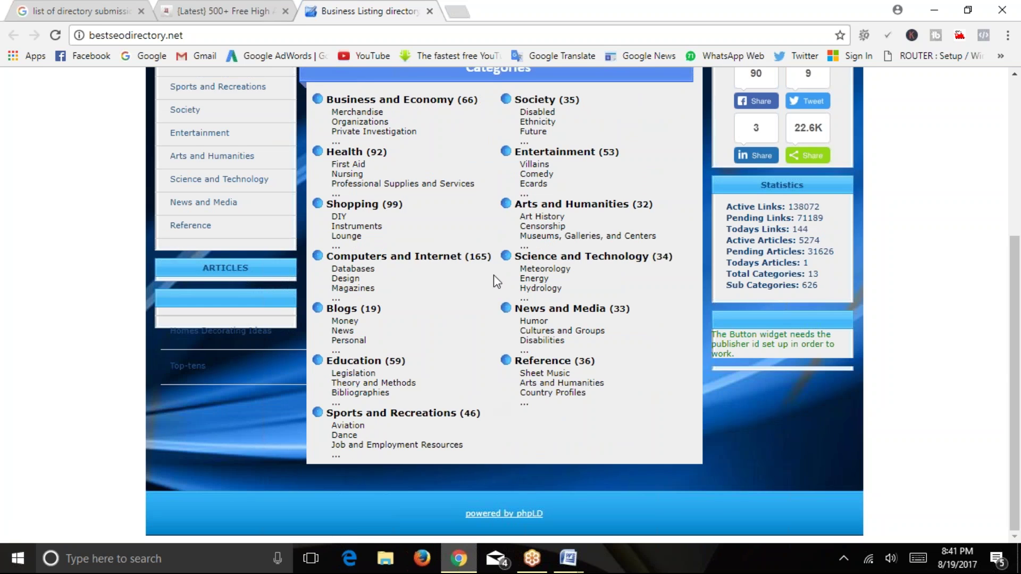
pyautogui.scroll(5, 484, 250)
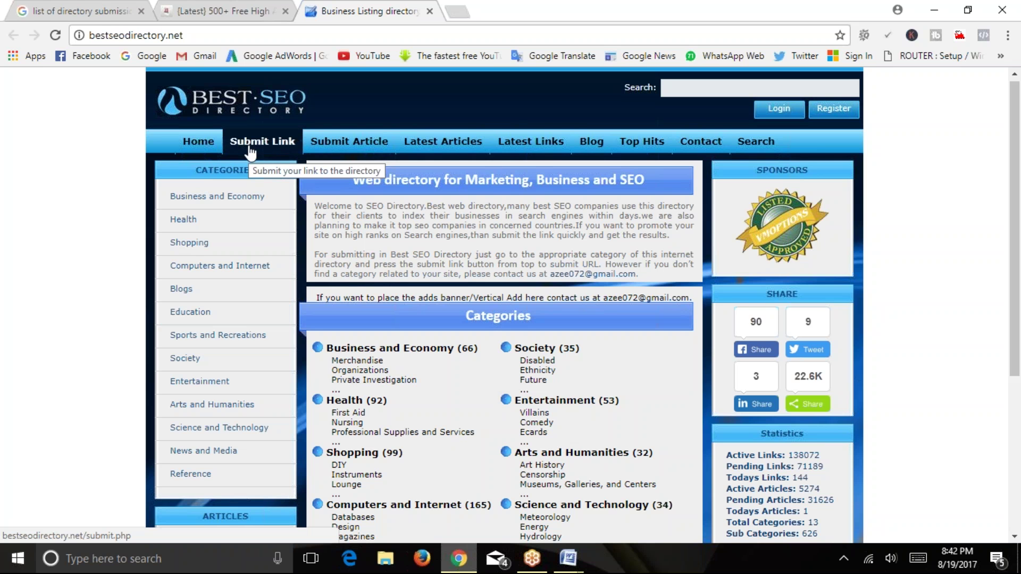
# On Submit Link, pick Blogs from the category list and continue to Step Two.
pyautogui.click(266, 144)
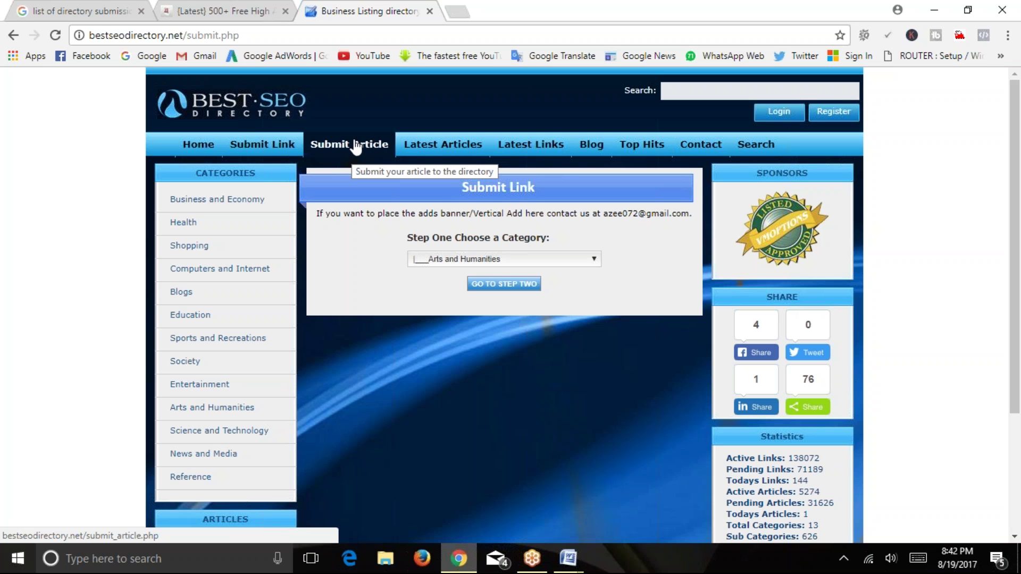
pyautogui.click(452, 260)
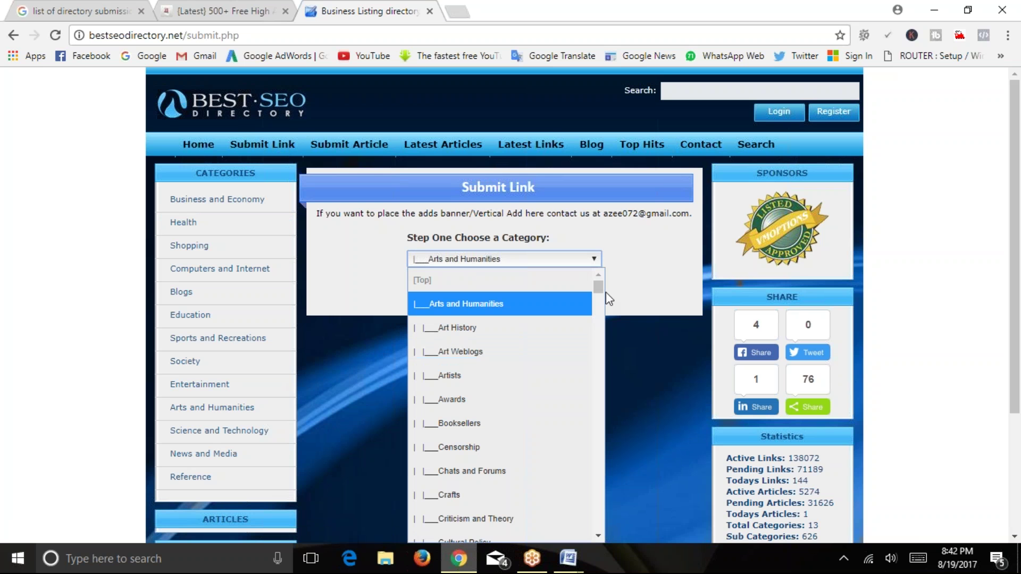
pyautogui.moveTo(598, 287); pyautogui.dragTo(597, 319)
pyautogui.scroll(-2, 523, 207)
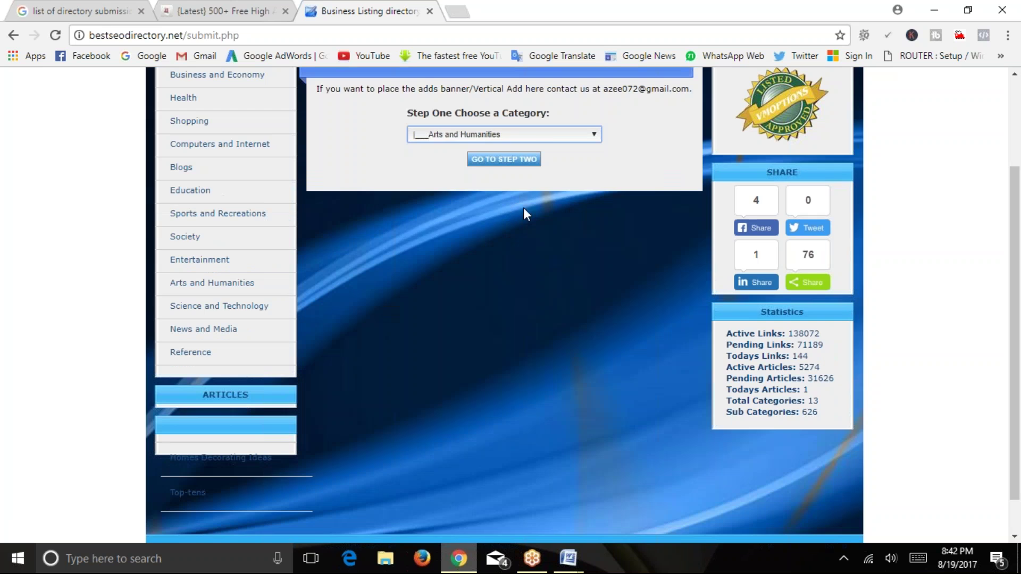
pyautogui.click(543, 134)
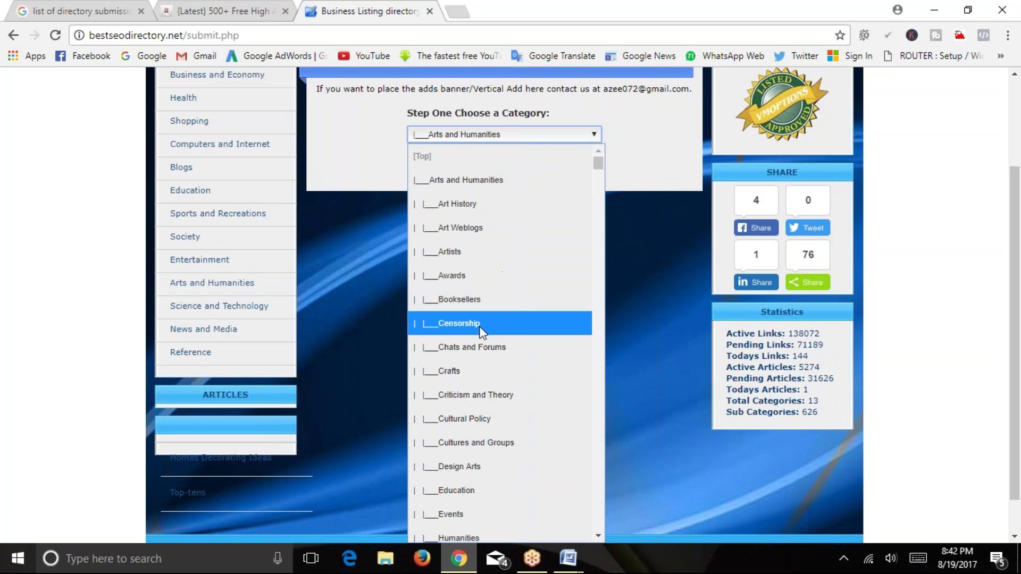
pyautogui.scroll(-5, 493, 328)
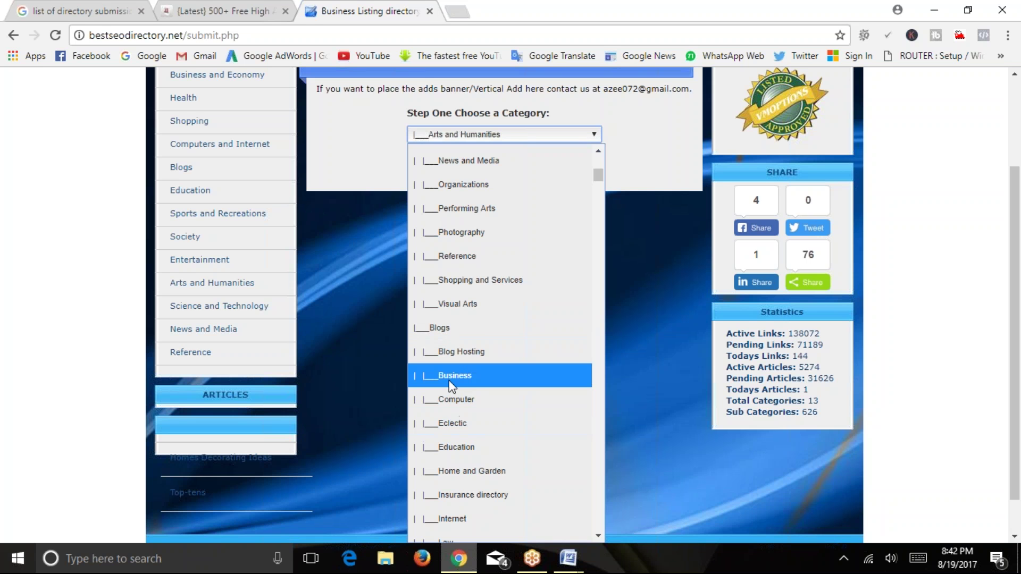
pyautogui.click(444, 326)
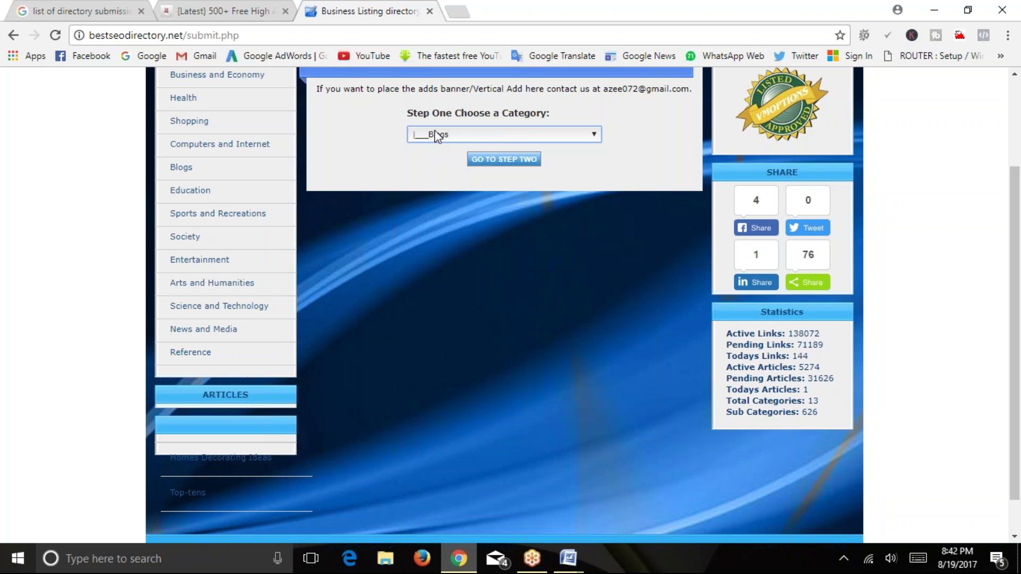
pyautogui.click(507, 163)
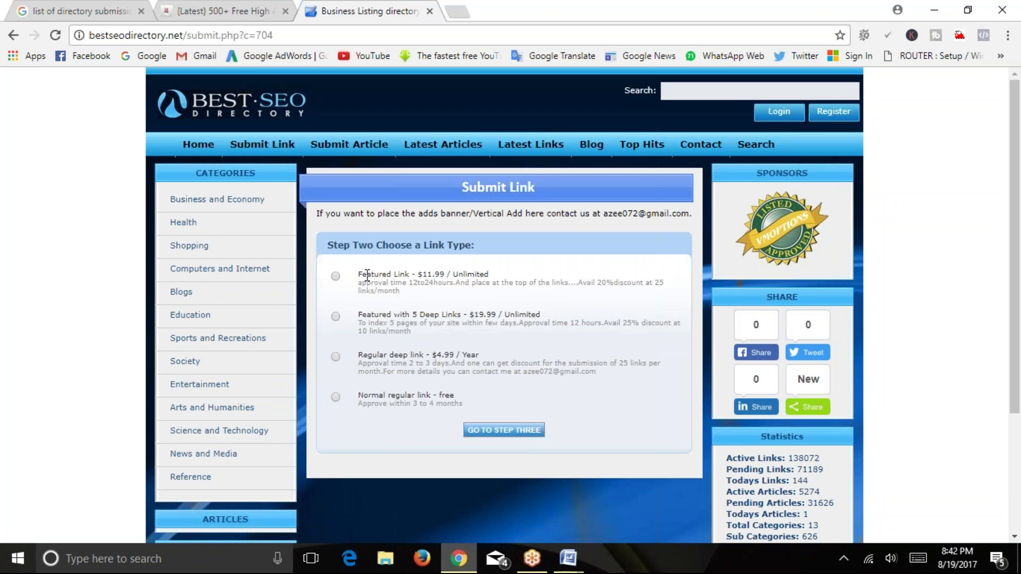
# Compare Word's Paid or Featured Listings note with the Featured Link's approval time and discount.
pyautogui.moveTo(568, 557)
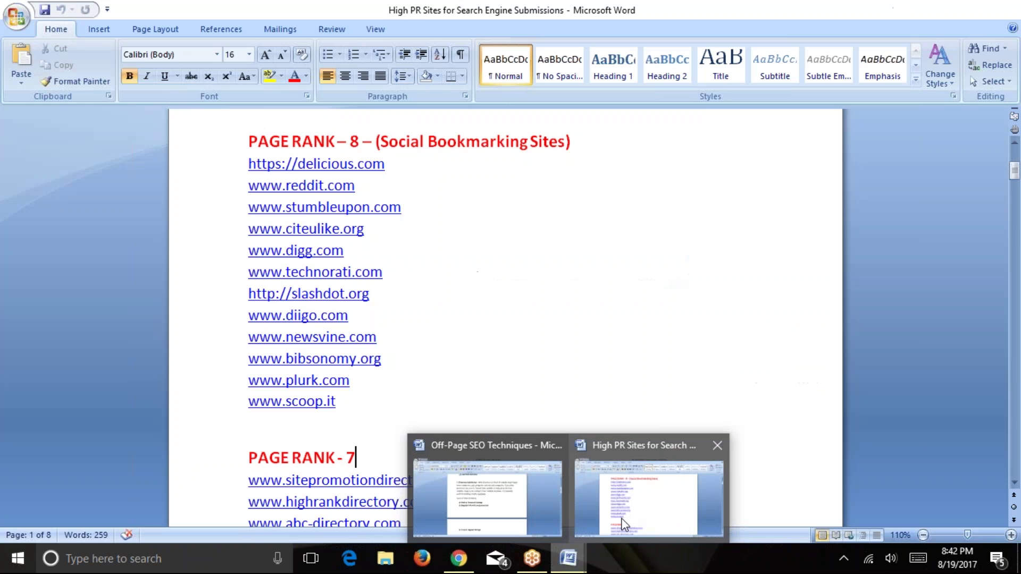
pyautogui.click(487, 487)
pyautogui.moveTo(336, 303); pyautogui.dragTo(482, 305)
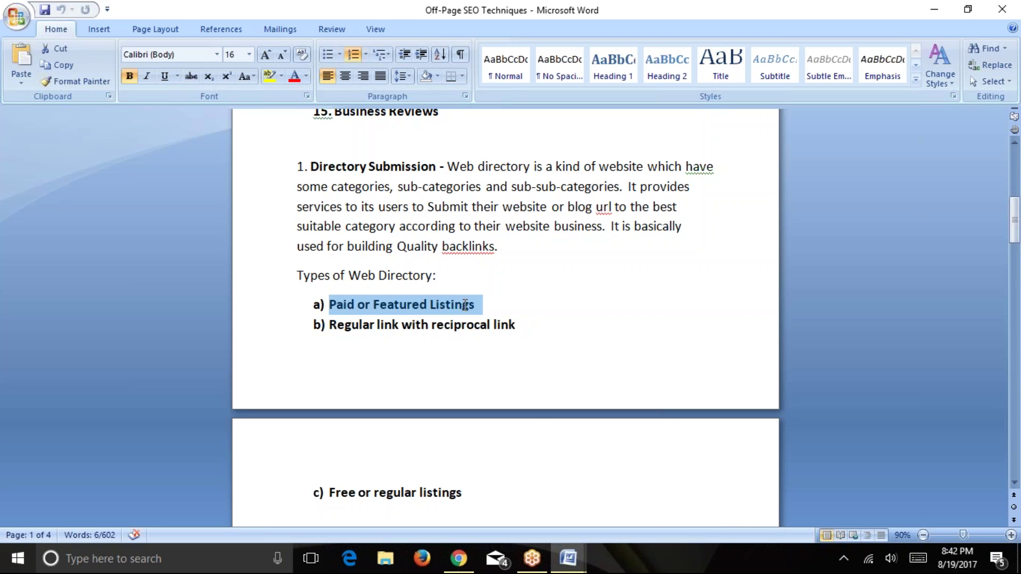
pyautogui.click(934, 9)
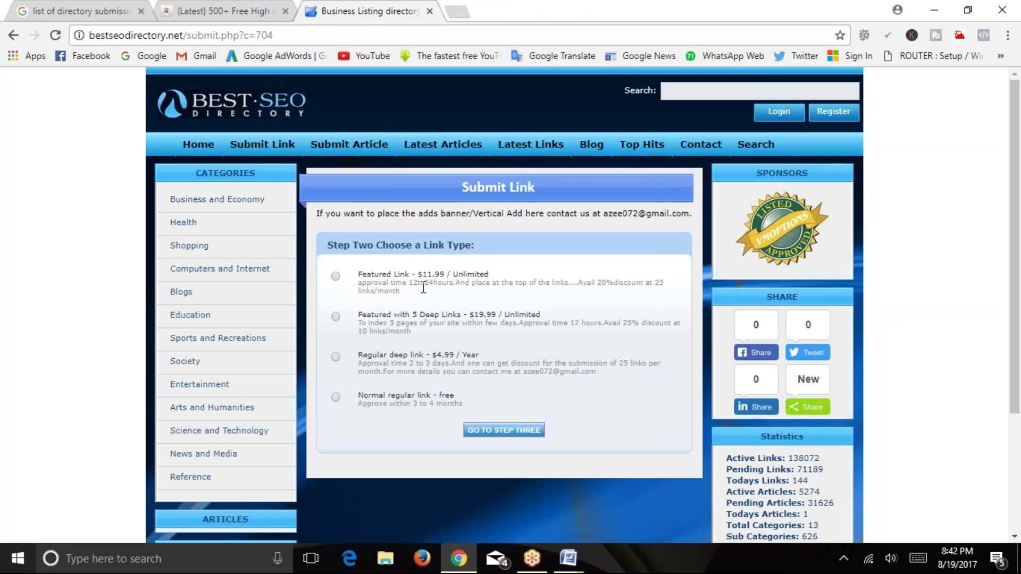
pyautogui.moveTo(360, 284); pyautogui.dragTo(399, 286)
pyautogui.moveTo(409, 284); pyautogui.dragTo(400, 291)
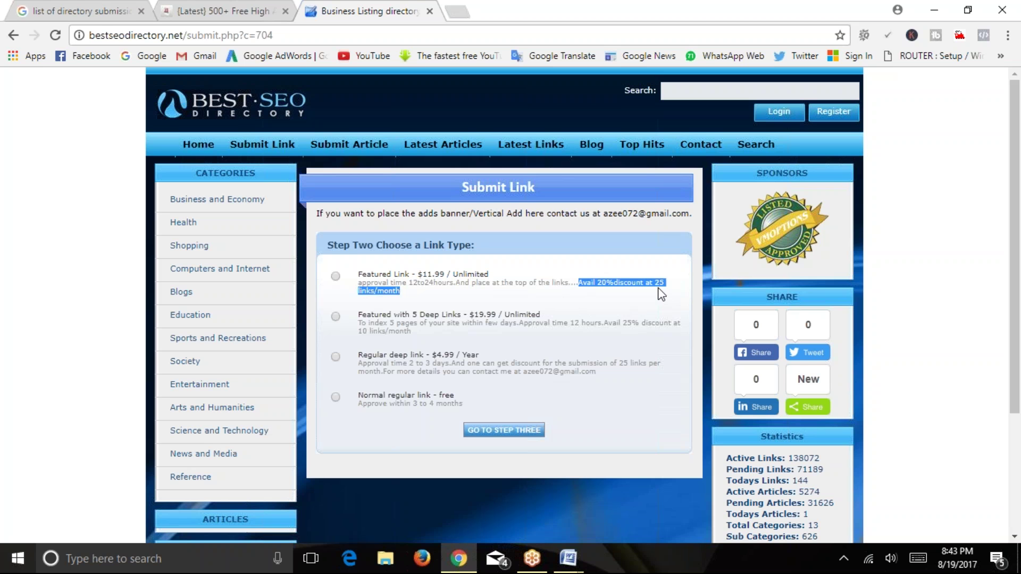
pyautogui.click(546, 301)
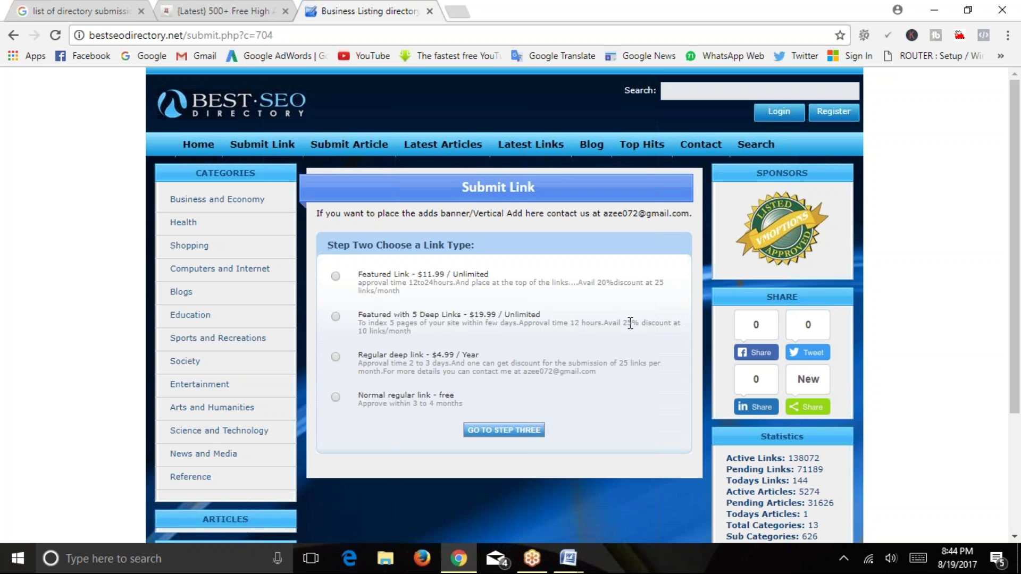
# Weigh the $4.99/year regular deep link against the free normal link, and choose the free Normal link.
pyautogui.moveTo(359, 355); pyautogui.dragTo(436, 355)
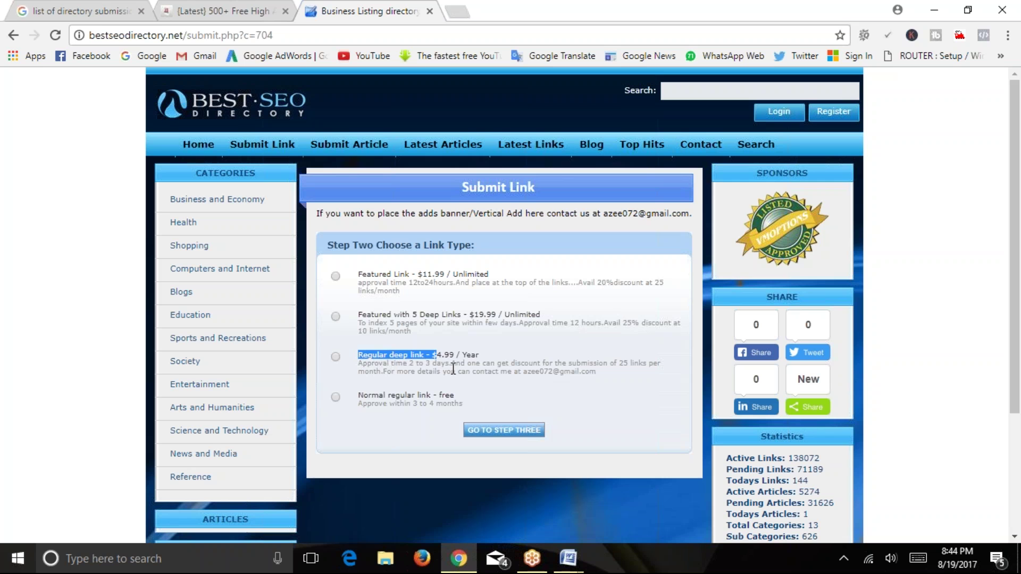
pyautogui.click(453, 367)
pyautogui.moveTo(432, 355); pyautogui.dragTo(478, 355)
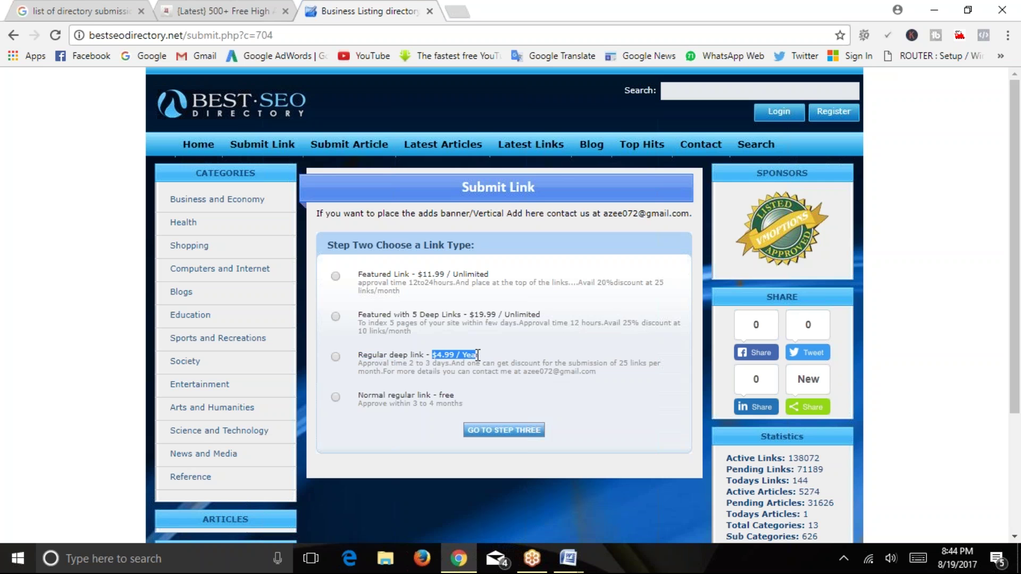
pyautogui.moveTo(409, 364); pyautogui.dragTo(448, 364)
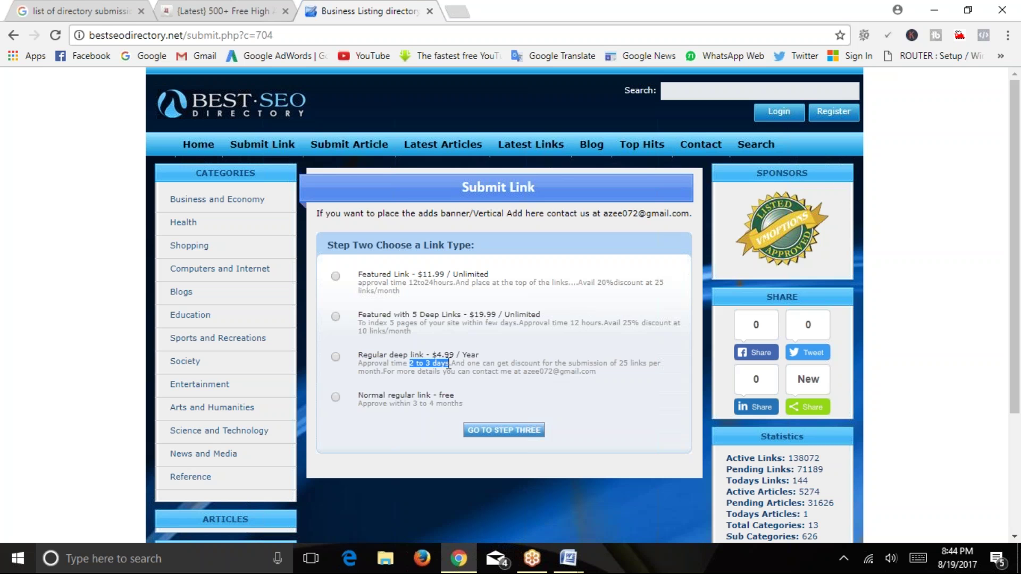
pyautogui.moveTo(363, 396); pyautogui.dragTo(463, 405)
pyautogui.click(392, 403)
pyautogui.click(336, 398)
# Continue to Step Three and look at its Title and URL fields.
pyautogui.click(493, 431)
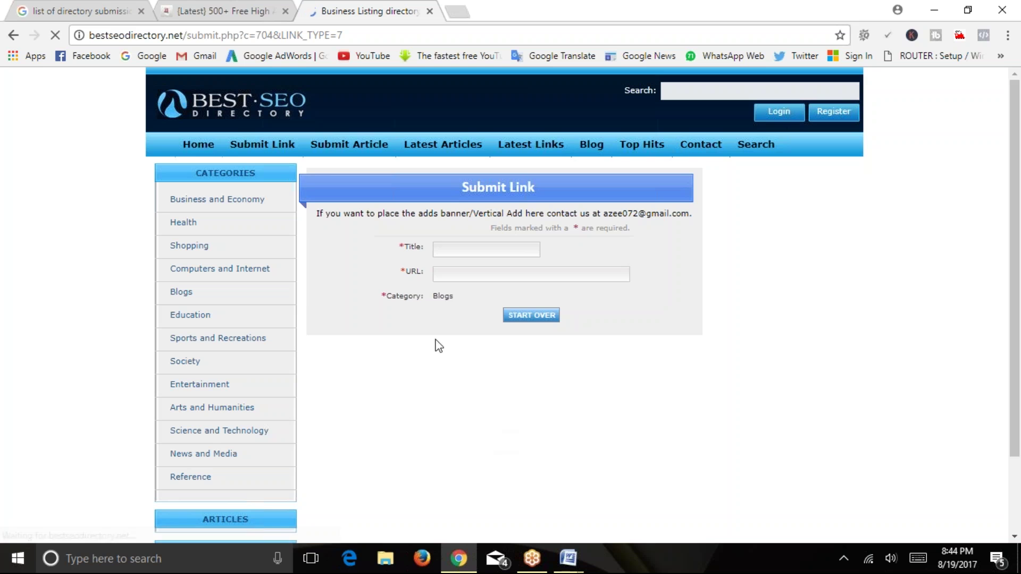
pyautogui.click(418, 249)
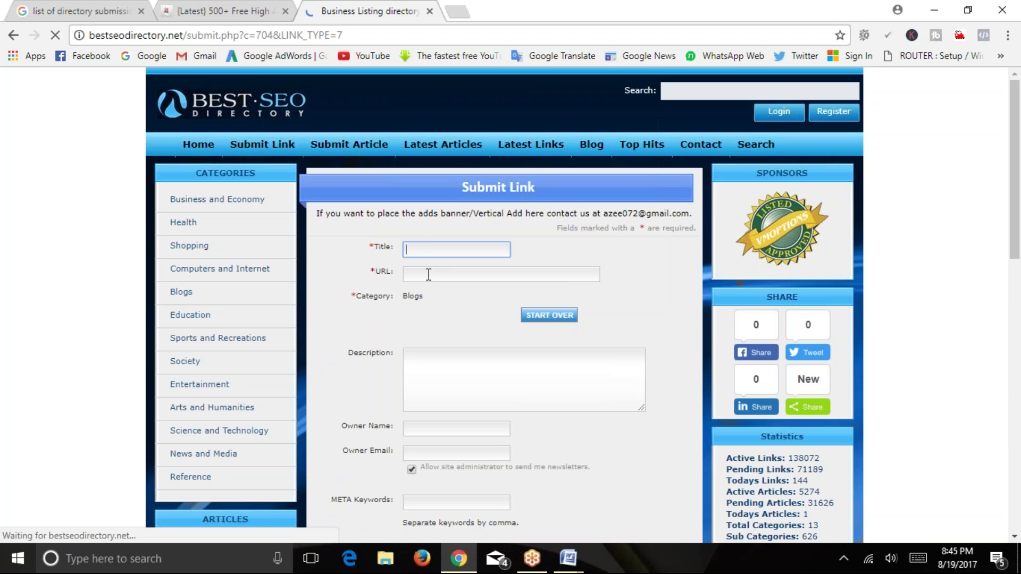
pyautogui.click(424, 275)
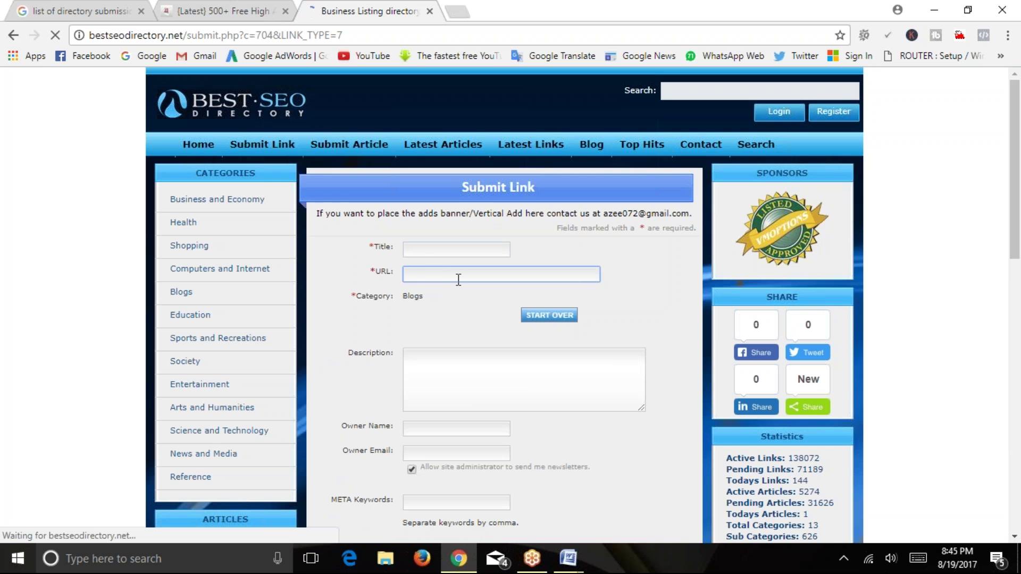
pyautogui.hotkey('ctrl', 't')
pyautogui.write('aka')
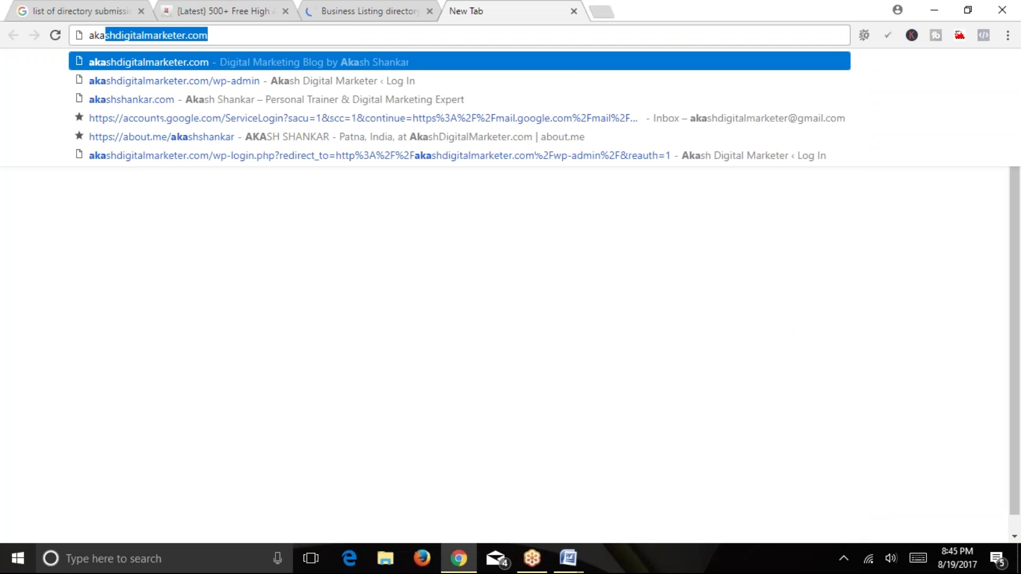
pyautogui.press('Return')
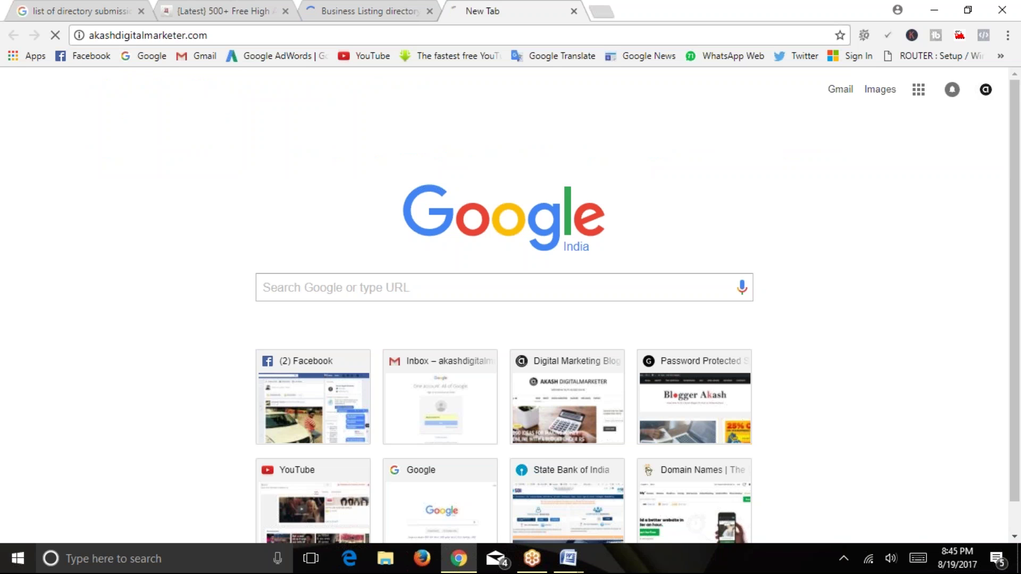
pyautogui.rightClick(458, 35)
pyautogui.click(485, 91)
pyautogui.hotkey('ctrl', 'shift', 'Tab')
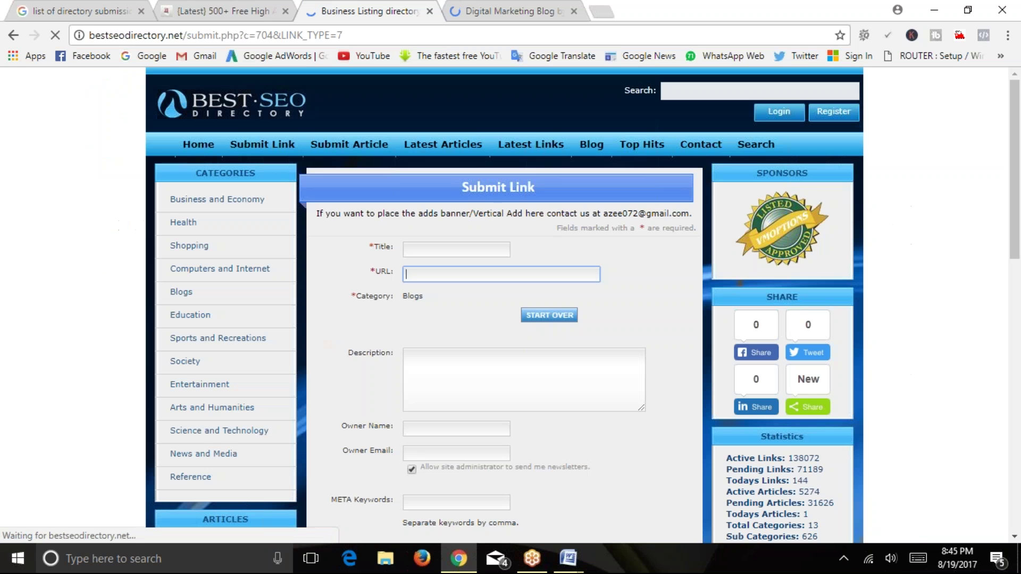
pyautogui.rightClick(453, 274)
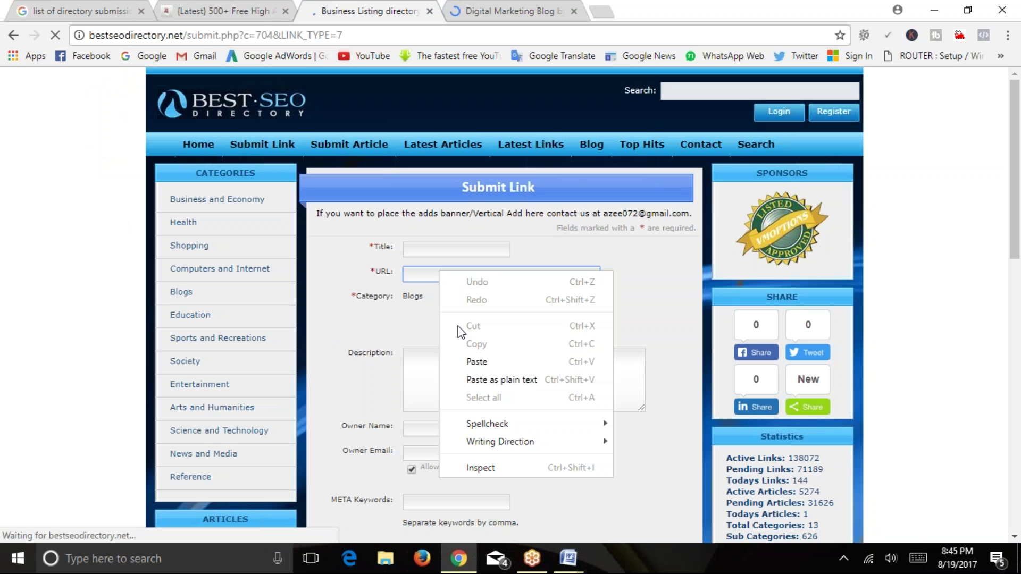
pyautogui.click(474, 360)
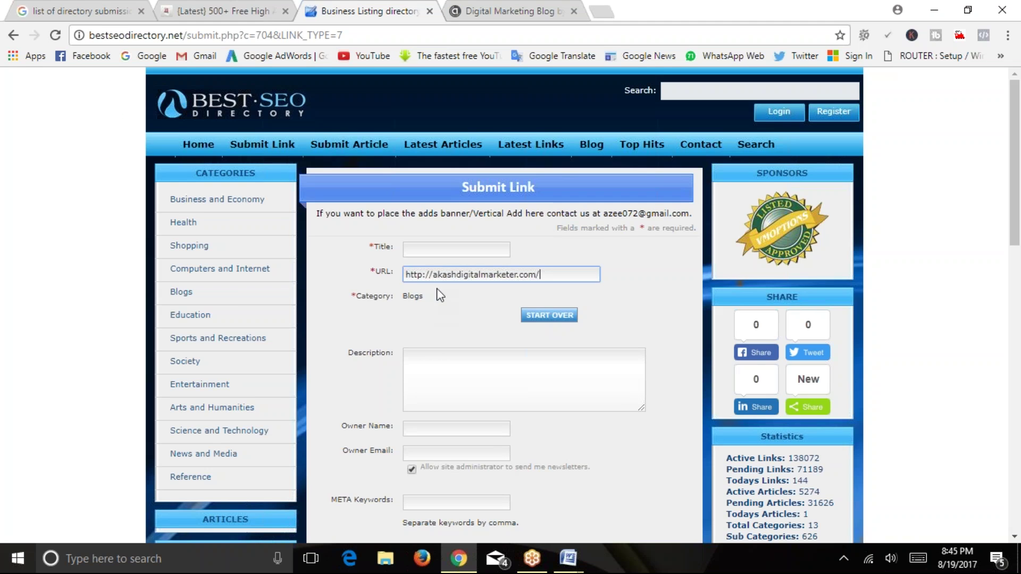
pyautogui.click(412, 250)
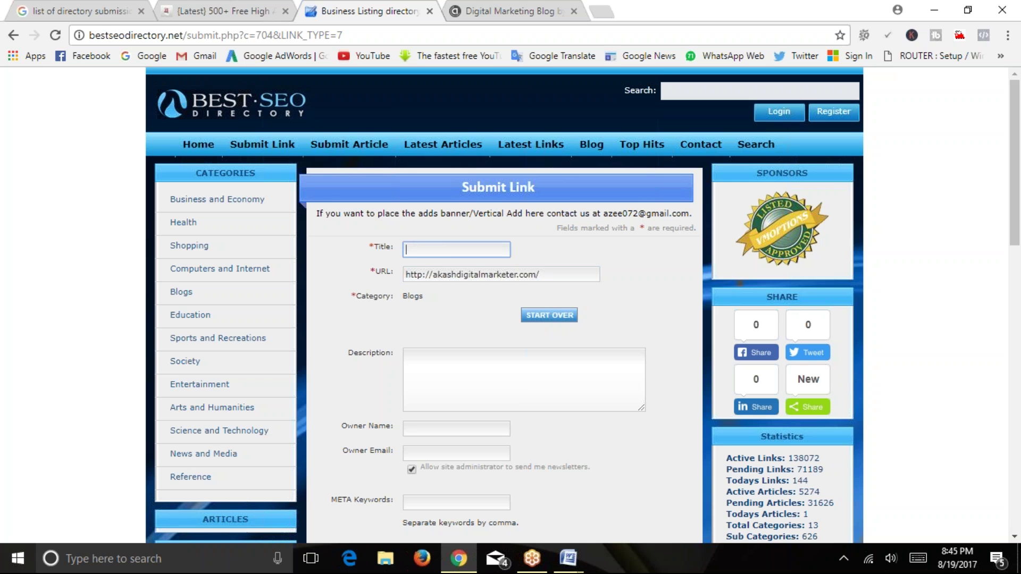
# Check the blog in its tab, going back and forth with the submission form.
pyautogui.click(494, 12)
pyautogui.click(199, 121)
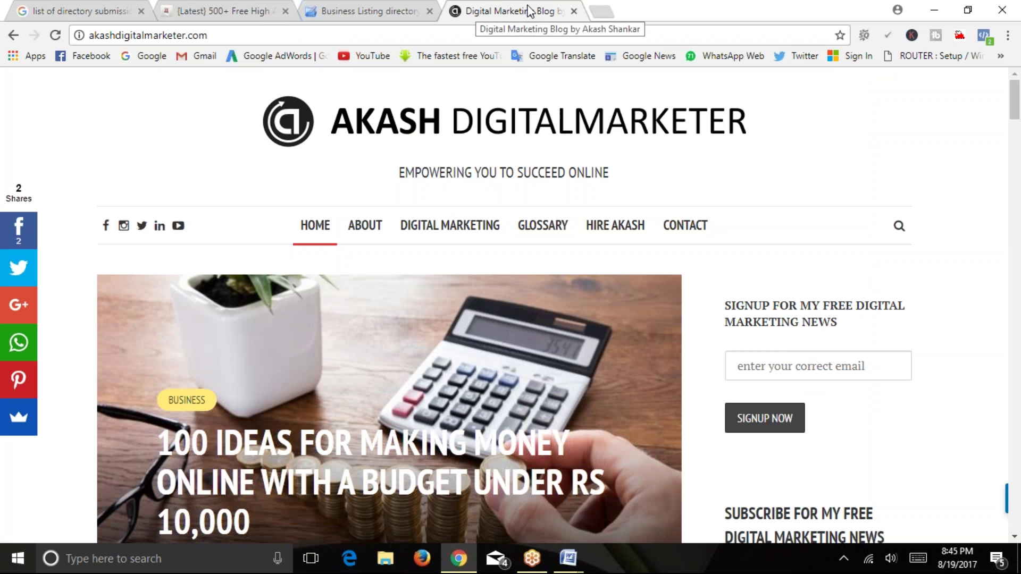
pyautogui.click(363, 10)
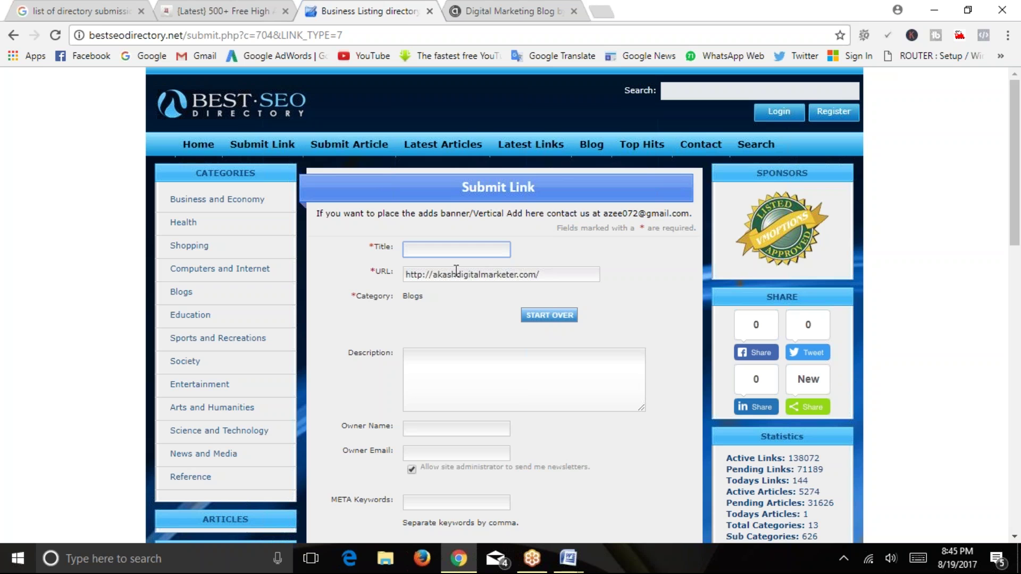
pyautogui.click(442, 380)
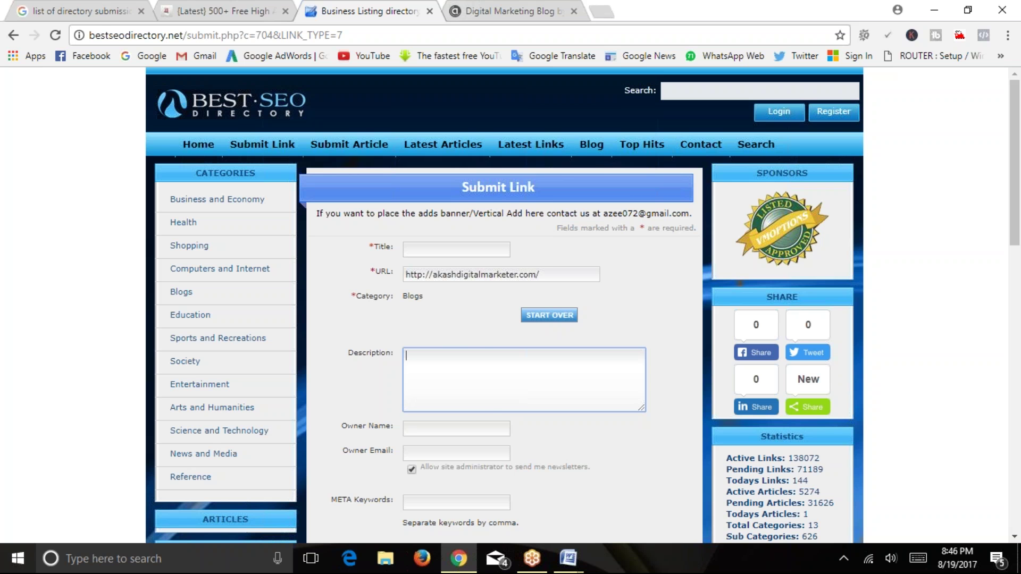
pyautogui.click(479, 10)
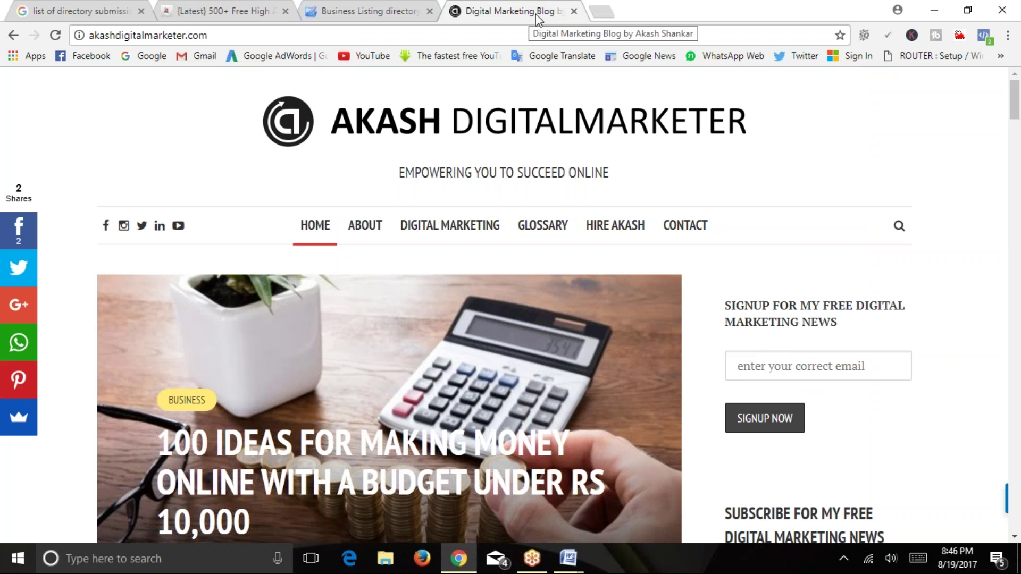
pyautogui.click(340, 15)
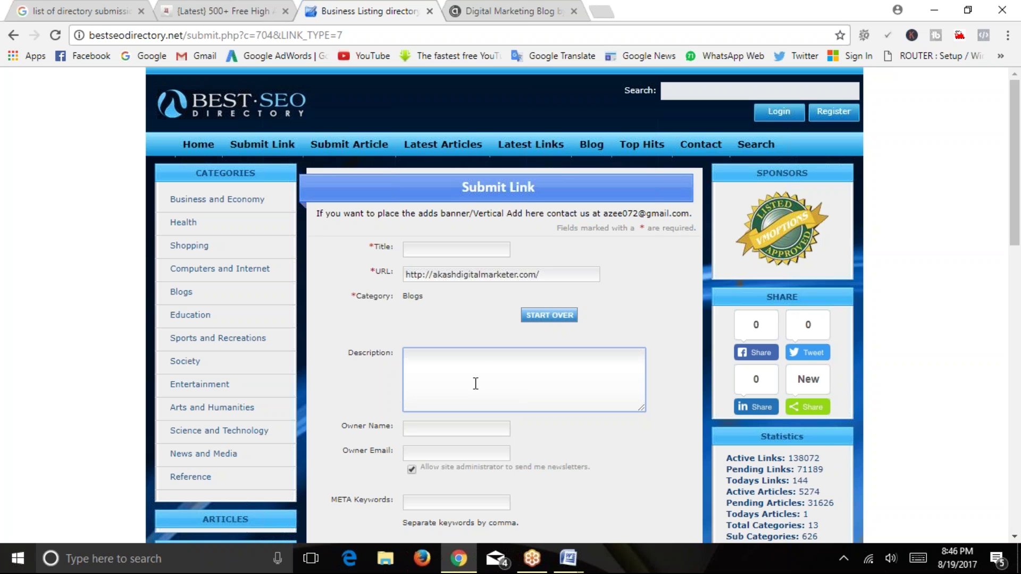
# Enter 'Digital Marketing Blog' as the title, correcting the stray capital A in Marketing.
pyautogui.click(425, 250)
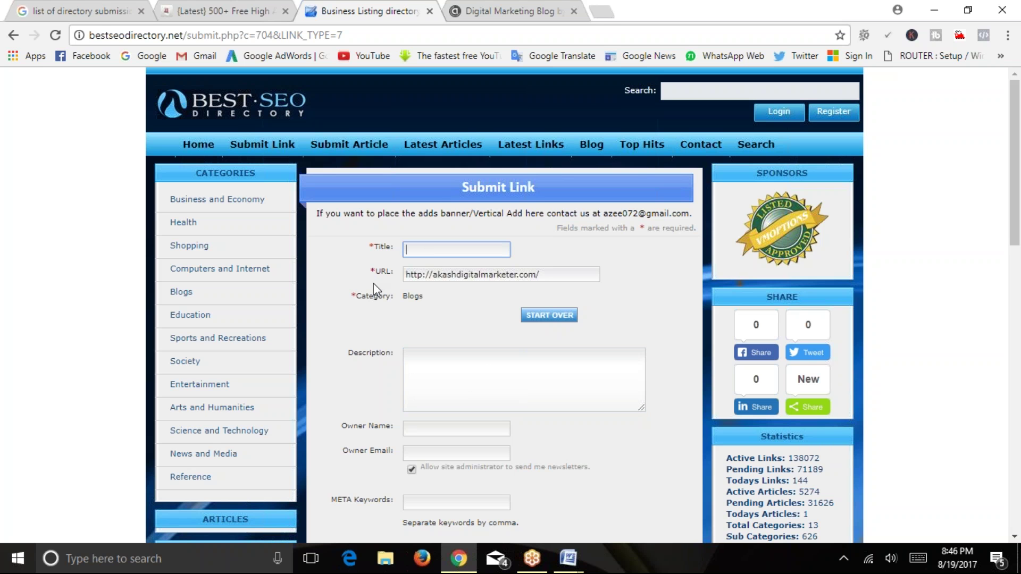
pyautogui.write('Digital MArketing Blog')
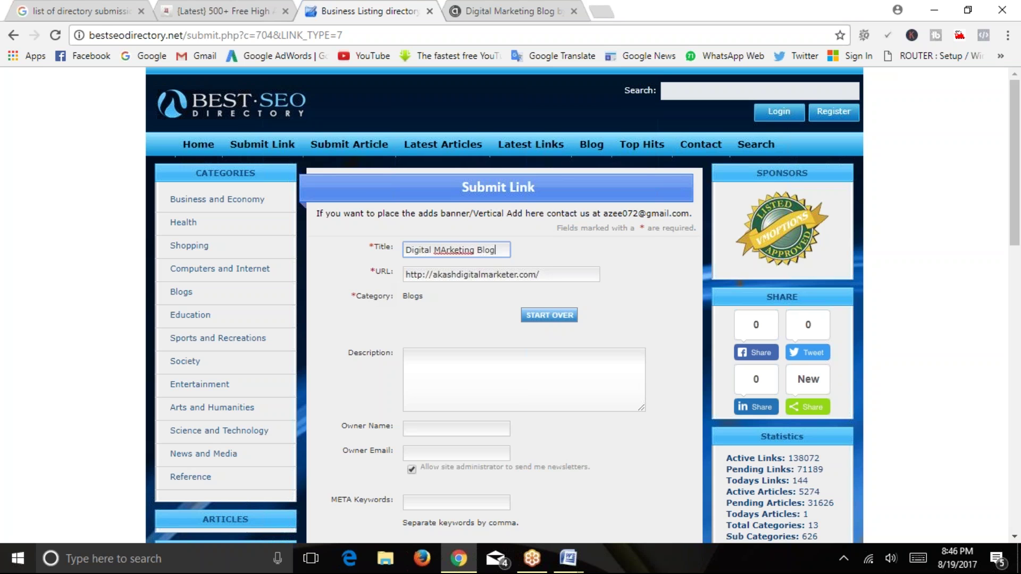
pyautogui.click(446, 254)
pyautogui.press('BackSpace')
pyautogui.write('a')
pyautogui.scroll(-2, 375, 288)
# Enter the blog owner's full name in the Owner Name field, correcting the surname typo.
pyautogui.click(481, 248)
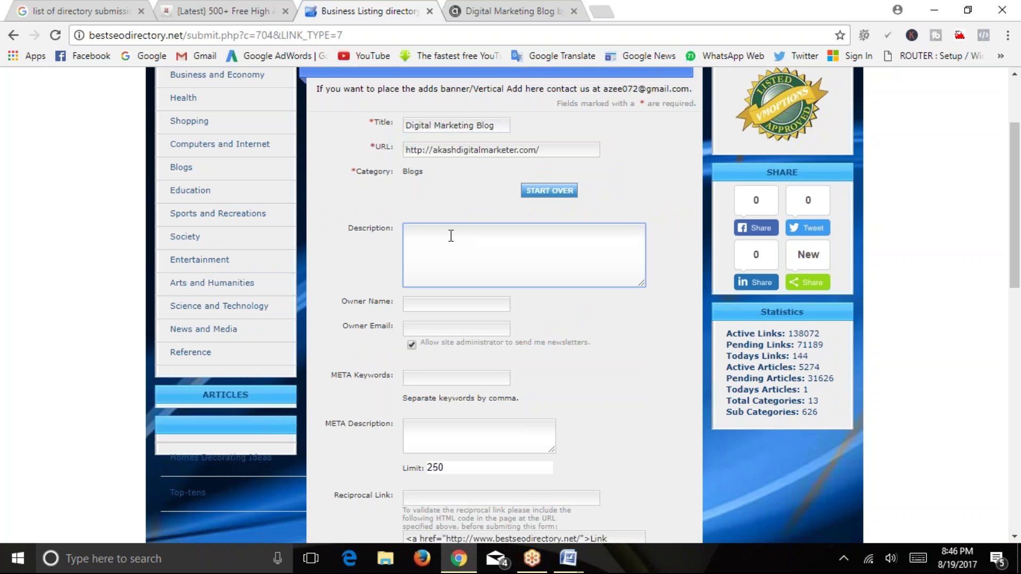
pyautogui.click(417, 304)
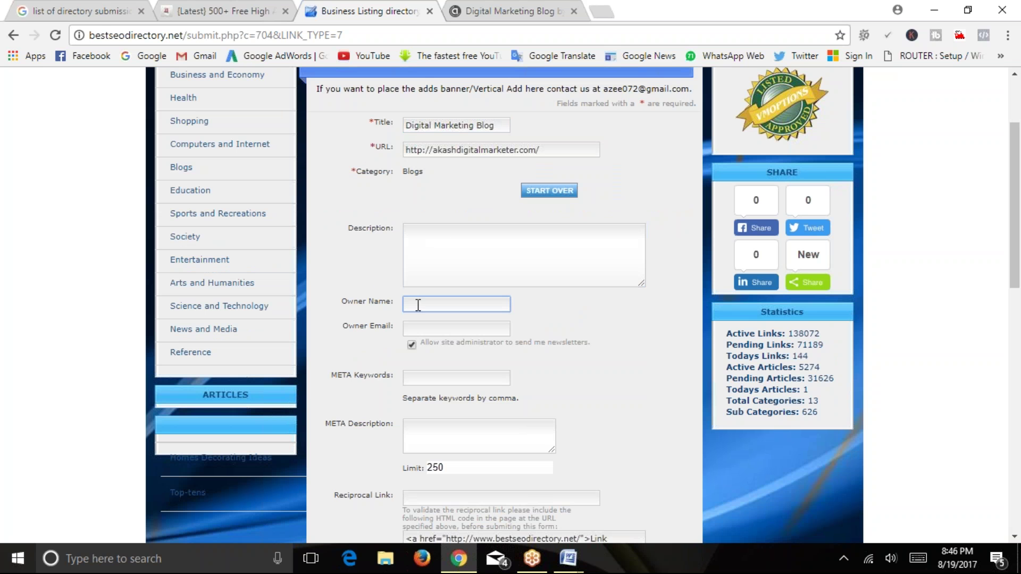
pyautogui.click(415, 330)
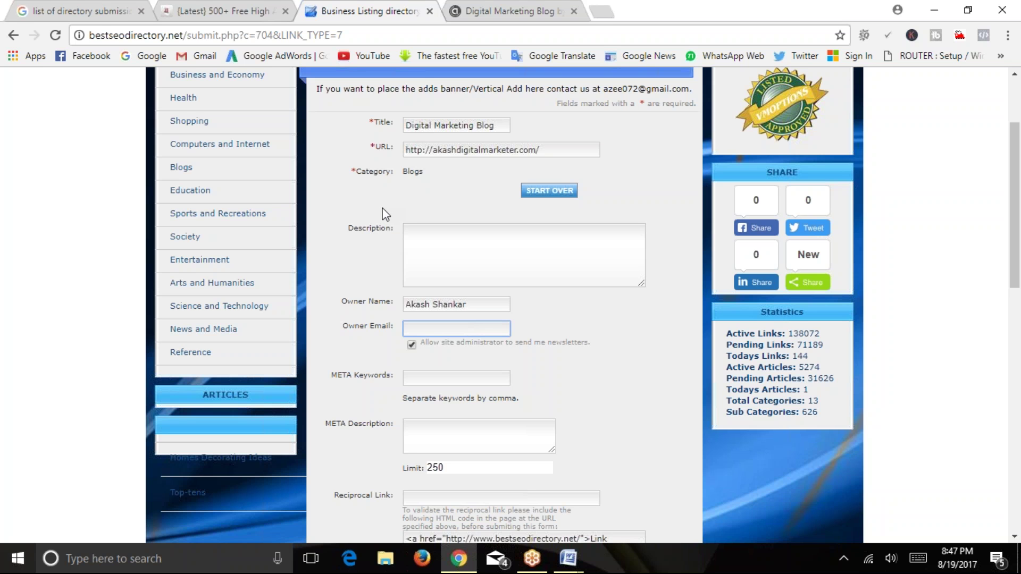
pyautogui.click(446, 268)
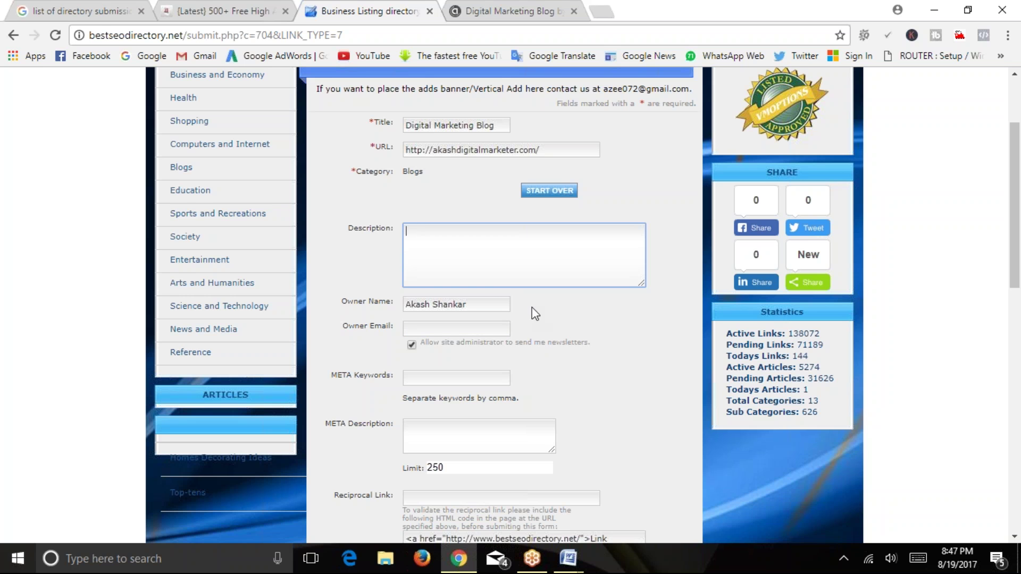
pyautogui.scroll(-2, 540, 309)
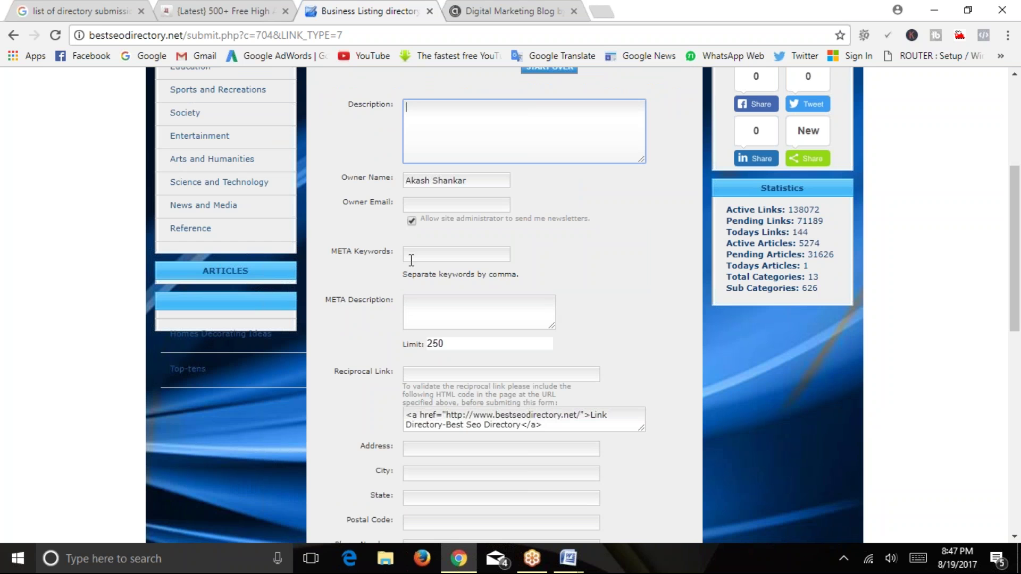
# Fill the META Keywords field with 'digital marketing tips, wordpress', fixing stray text along the way.
pyautogui.click(445, 256)
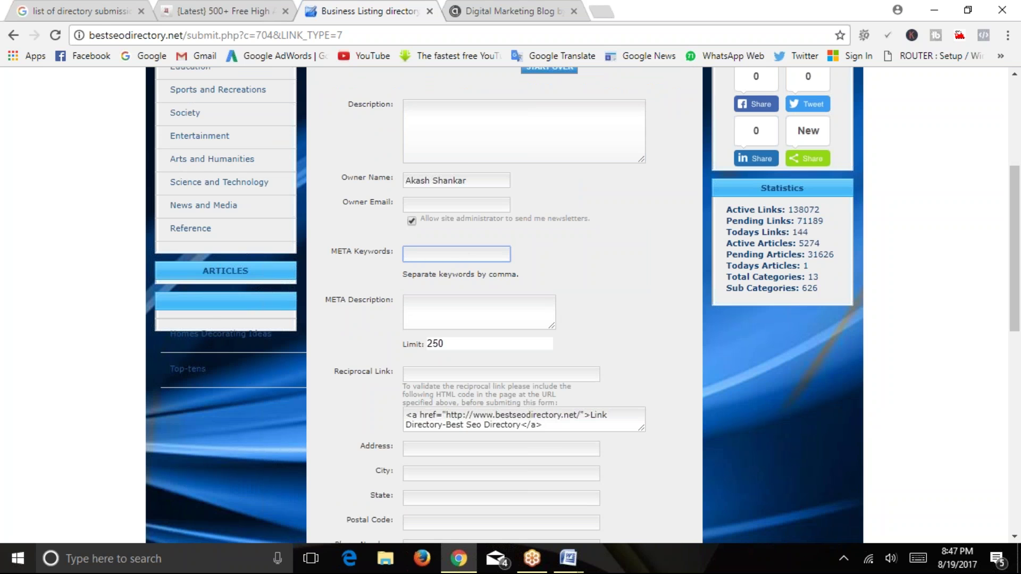
pyautogui.scroll(2, 425, 252)
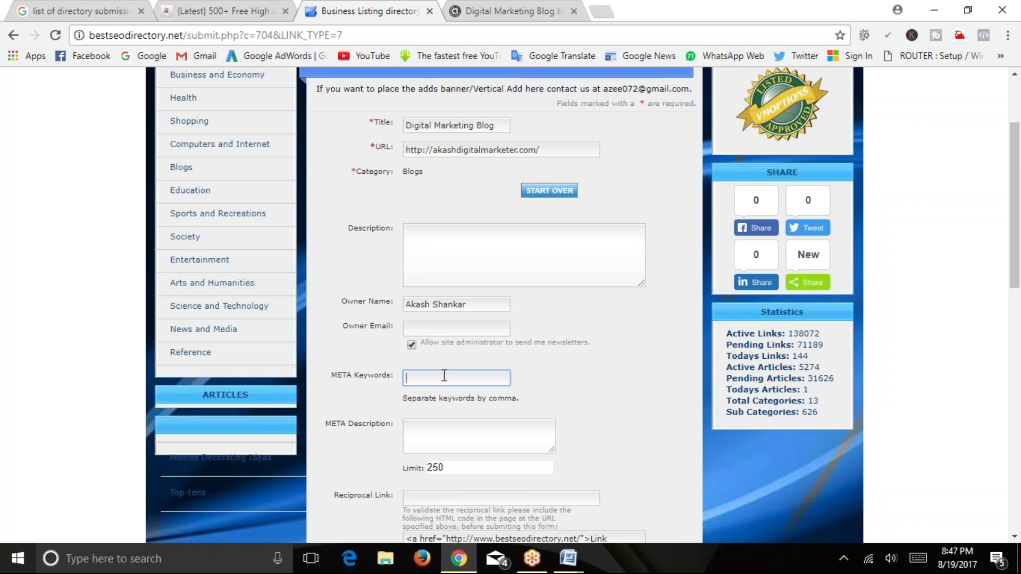
pyautogui.write('digital marketing ')
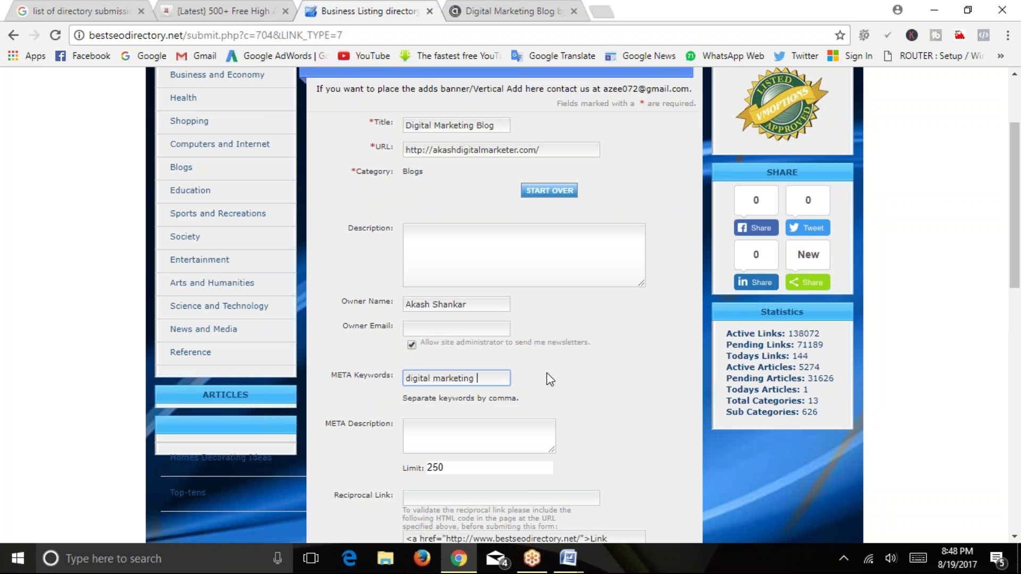
pyautogui.write('tips')
pyautogui.press('BackSpace')
pyautogui.write(', digital')
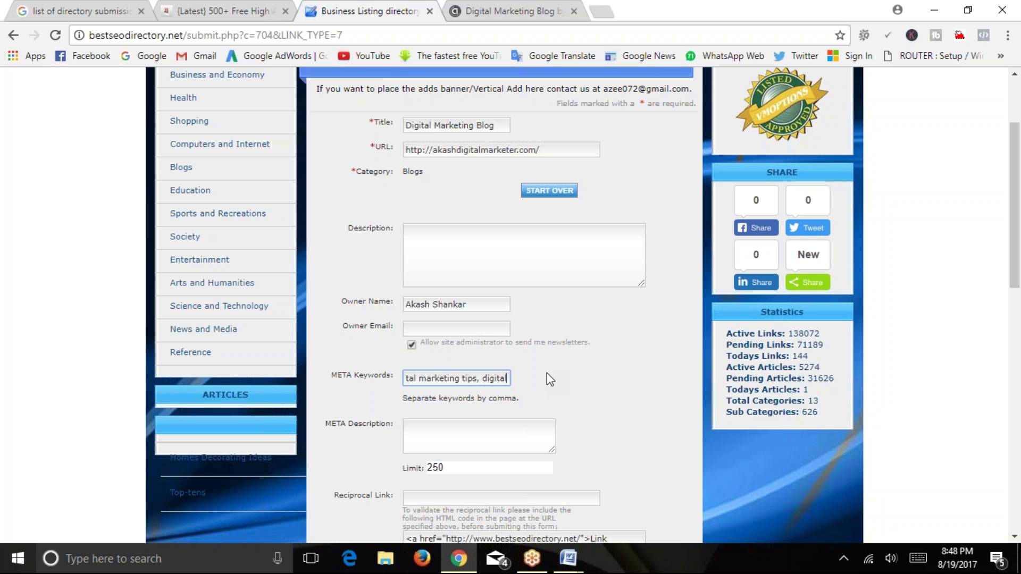
pyautogui.press('BackSpace')
pyautogui.press('BackSpace')
pyautogui.press('BackSpace')
pyautogui.press('BackSpace')
pyautogui.press('BackSpace')
pyautogui.press('BackSpace')
pyautogui.press('BackSpace')
pyautogui.press('BackSpace')
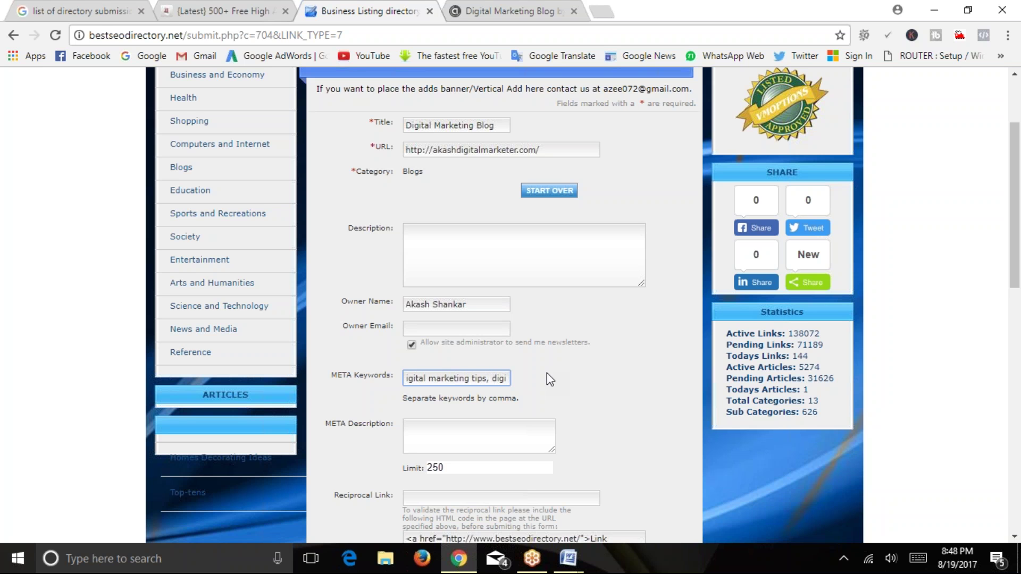
pyautogui.write('wo')
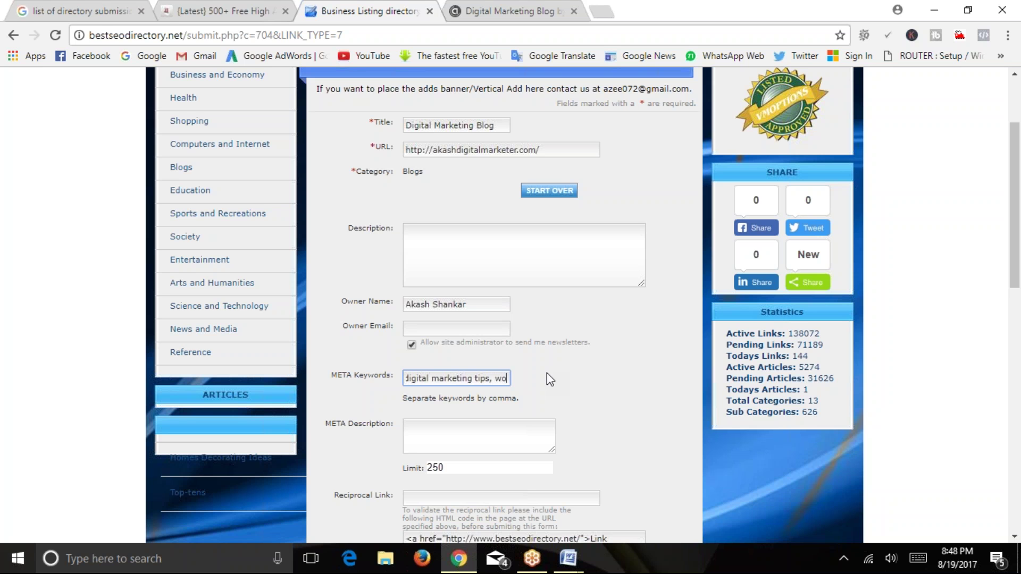
pyautogui.write('rdpress')
pyautogui.scroll(-2, 546, 375)
pyautogui.click(474, 319)
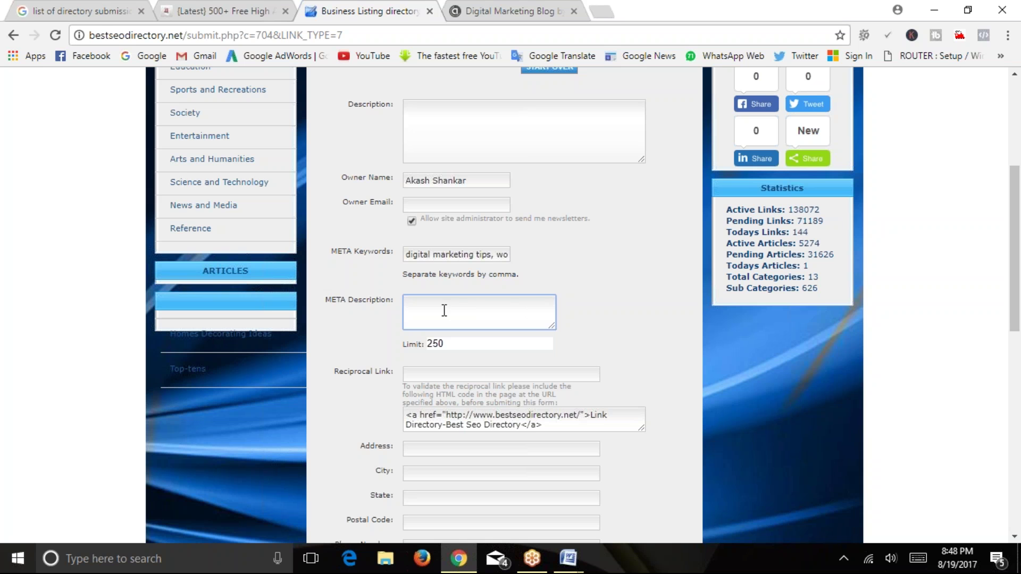
# Search Google for 'buy shoes' in a new tab and highlight the Myntra result's description.
pyautogui.click(601, 10)
pyautogui.write('buy shoes')
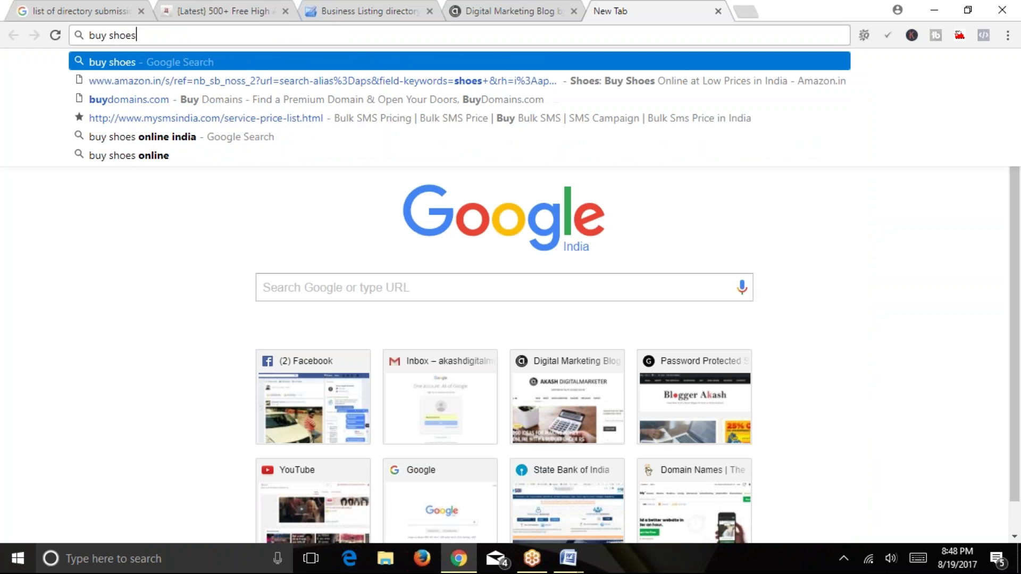
pyautogui.press('Return')
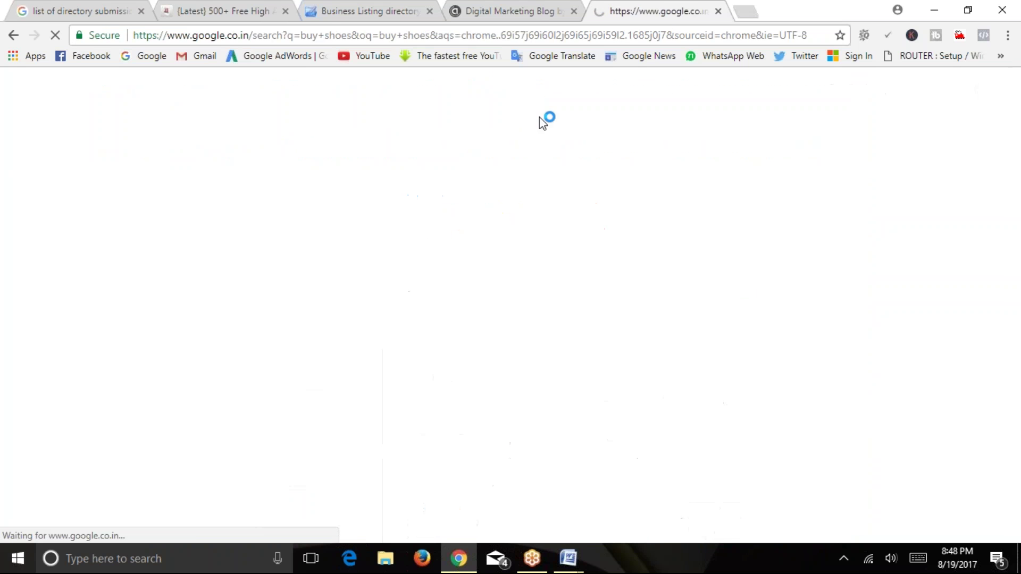
pyautogui.scroll(-2, 346, 287)
pyautogui.scroll(-2, 346, 303)
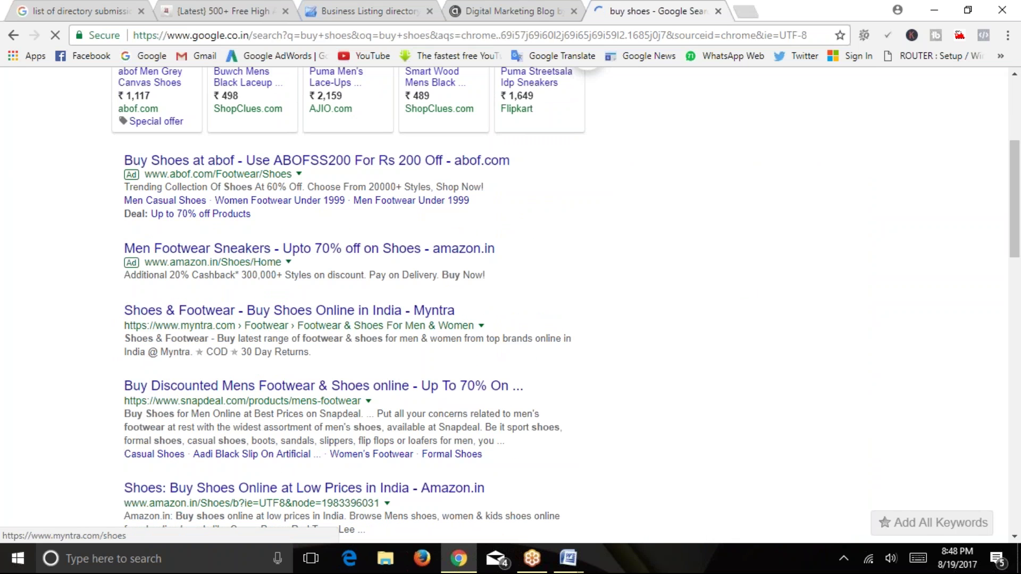
pyautogui.moveTo(123, 337); pyautogui.dragTo(311, 351)
pyautogui.moveTo(124, 337); pyautogui.dragTo(330, 352)
# Bring the Business Listing submission form forward and check the META Description's 250-character limit.
pyautogui.click(358, 7)
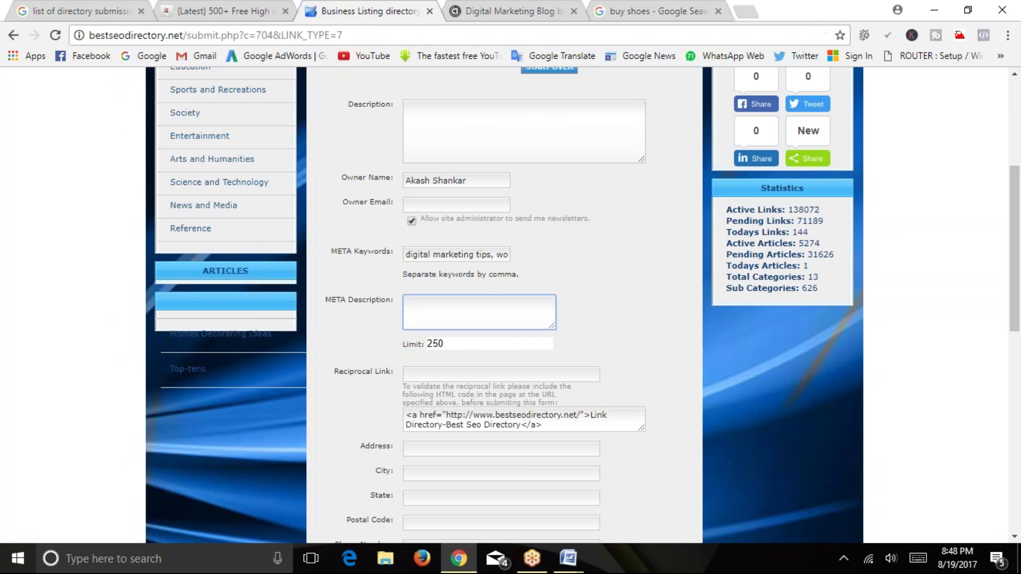
pyautogui.click(452, 346)
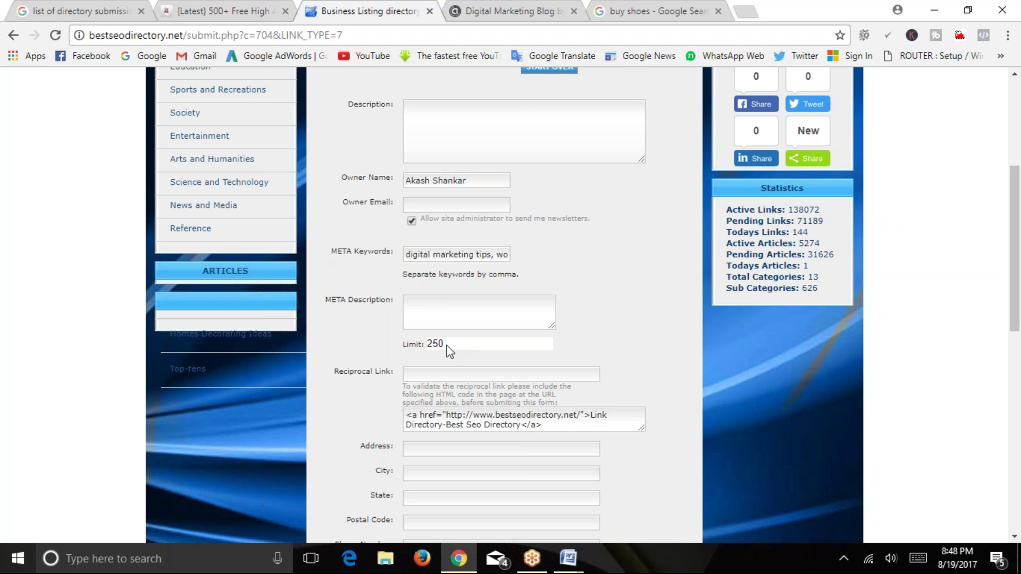
pyautogui.doubleClick(435, 343)
pyautogui.click(472, 312)
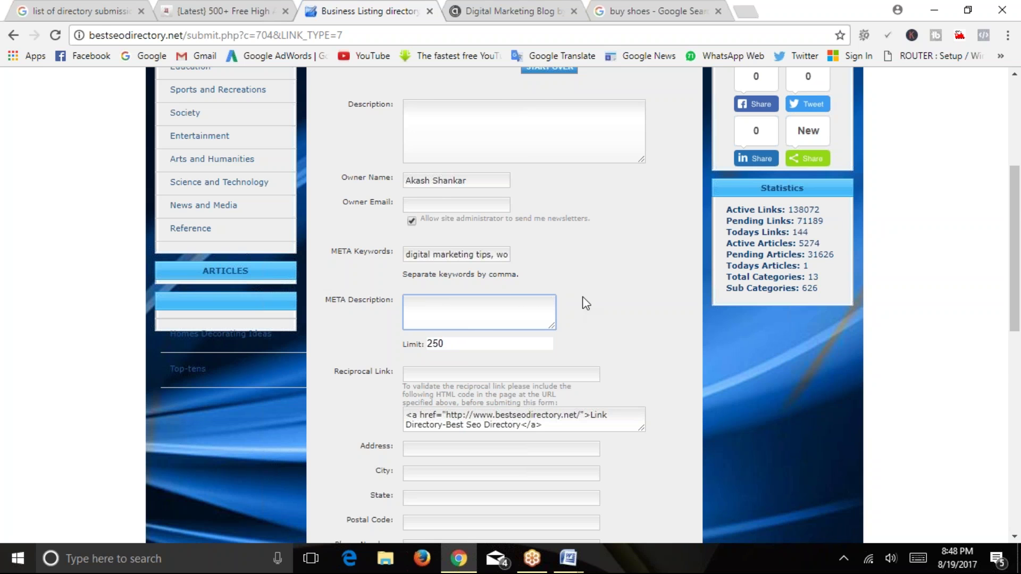
pyautogui.scroll(-2, 595, 279)
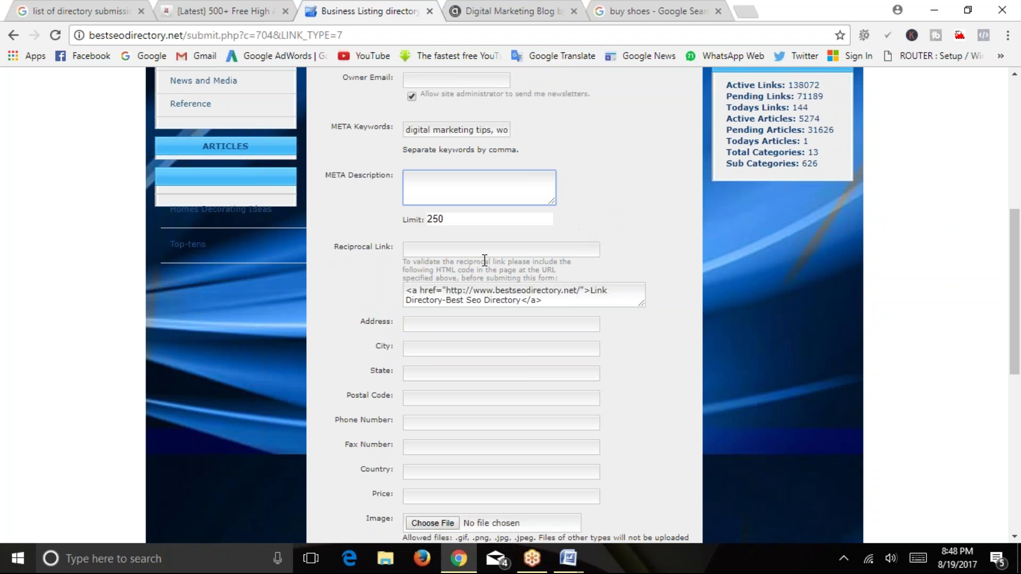
# Copy the reciprocal link HTML code into the Reciprocal Link field, then delete it again.
pyautogui.click(467, 250)
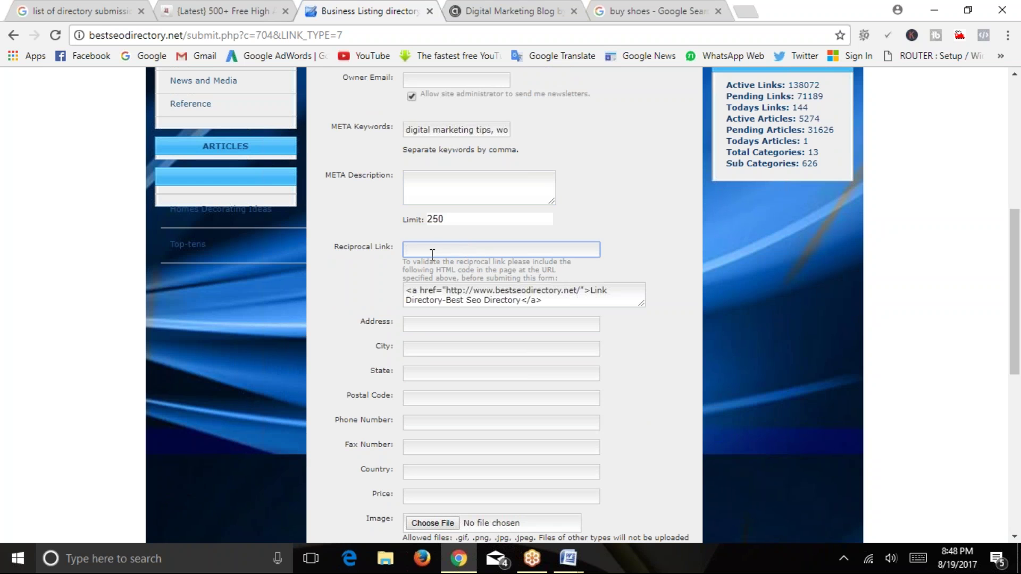
pyautogui.click(520, 300)
pyautogui.click(564, 308)
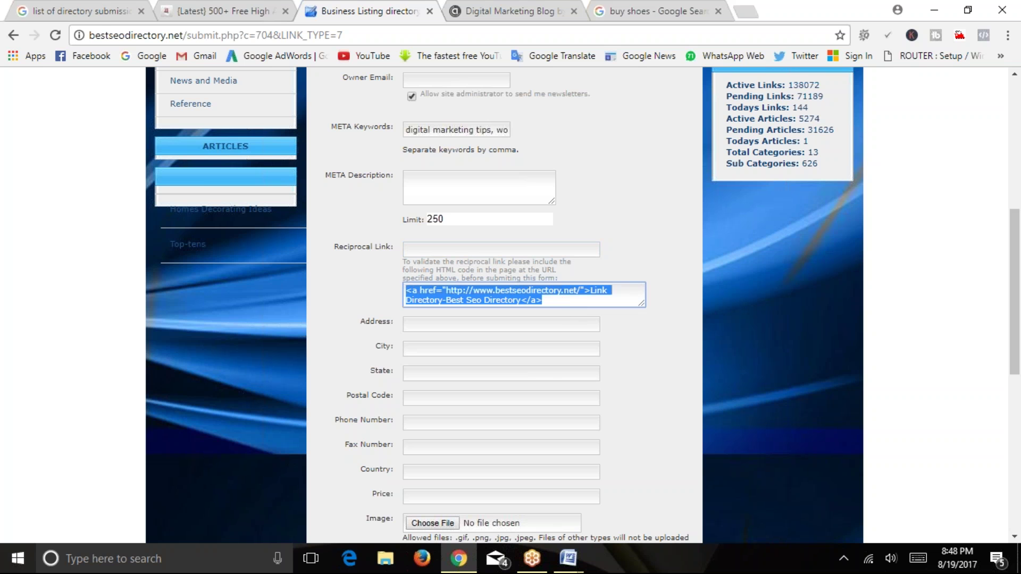
pyautogui.hotkey('ctrl', 'c')
pyautogui.click(436, 250)
pyautogui.hotkey('ctrl', 'v')
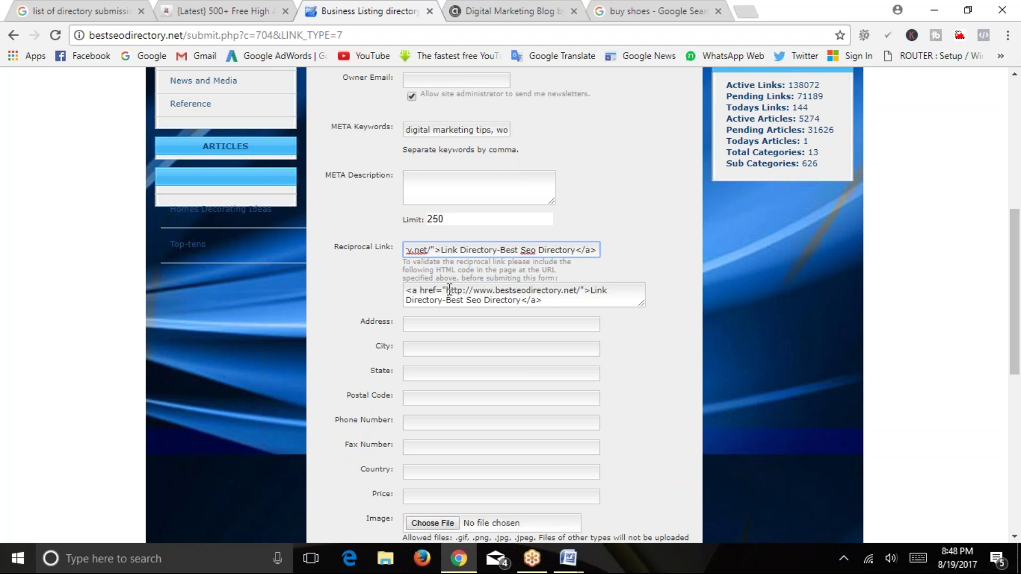
pyautogui.moveTo(446, 290); pyautogui.dragTo(565, 292)
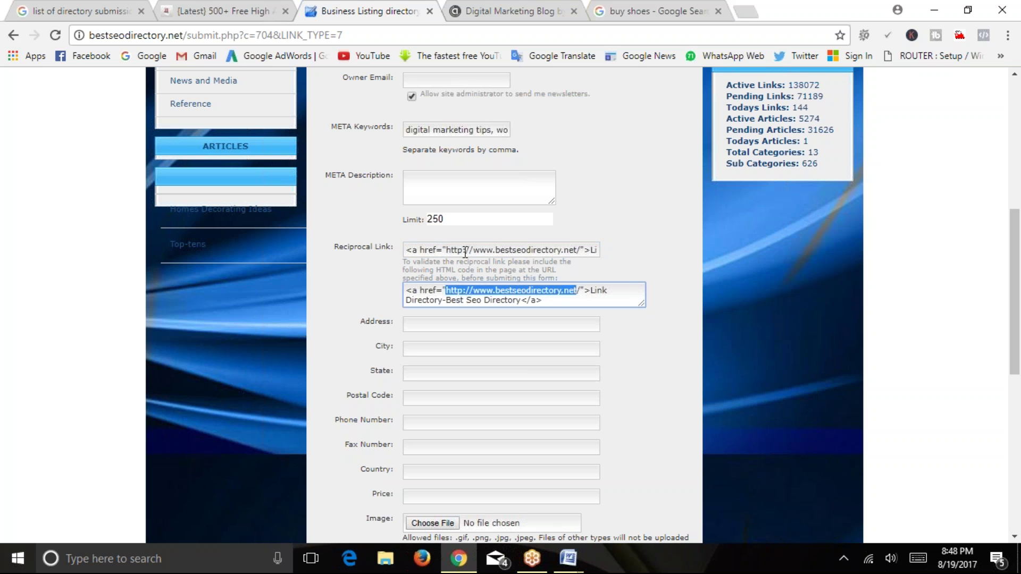
pyautogui.moveTo(463, 250); pyautogui.dragTo(496, 258)
pyautogui.hotkey('ctrl', 'a')
pyautogui.press('BackSpace')
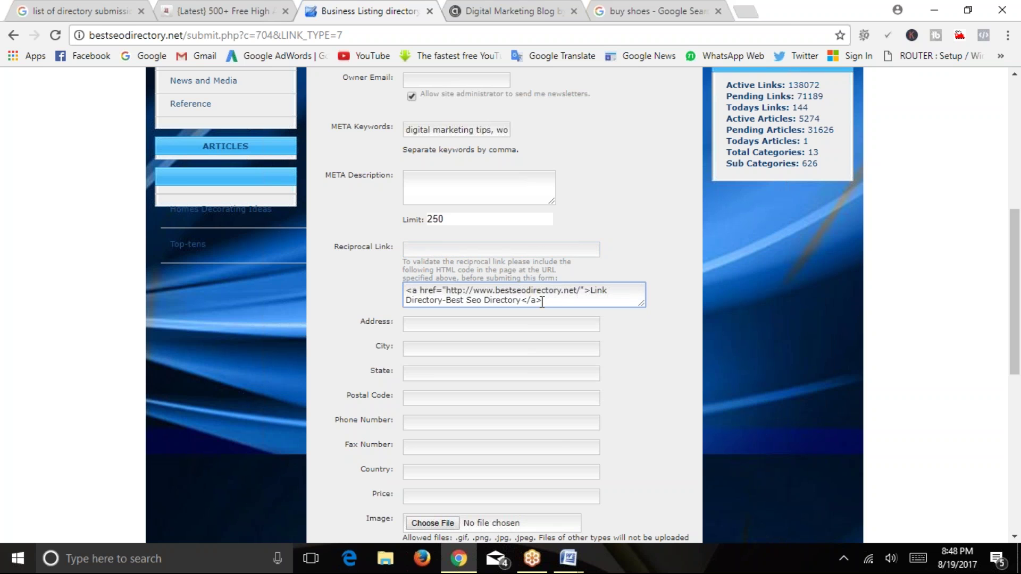
# Reselect the reciprocal HTML snippet and its validation instructions, then clear the selection.
pyautogui.tripleClick(421, 289)
pyautogui.moveTo(420, 288); pyautogui.dragTo(405, 290)
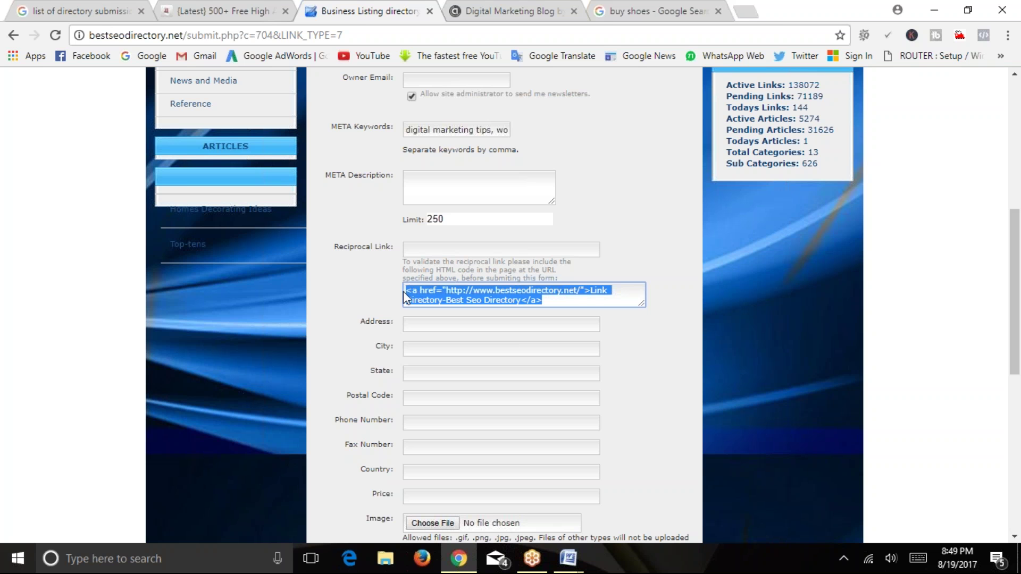
pyautogui.click(403, 290)
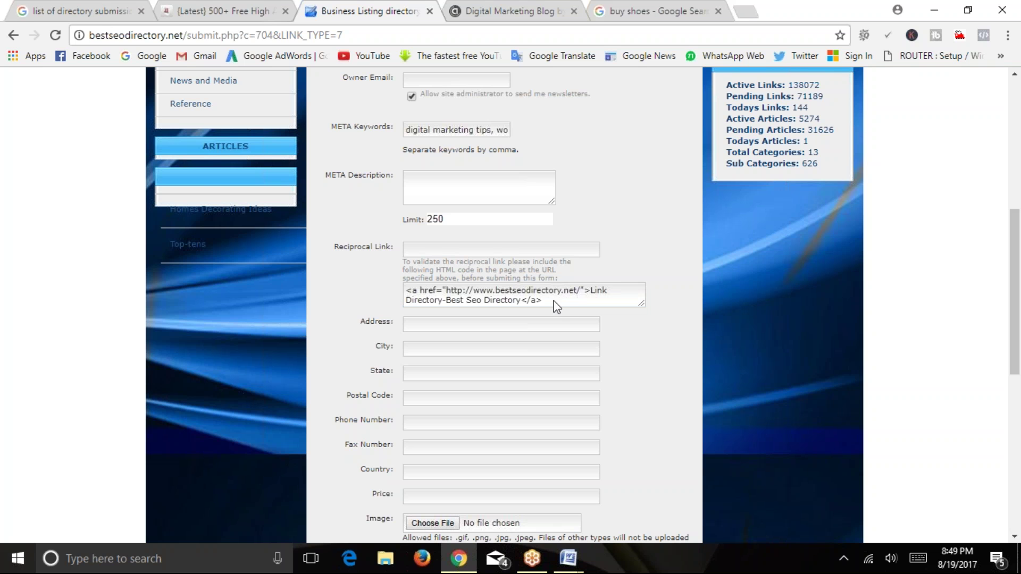
pyautogui.moveTo(553, 299); pyautogui.dragTo(405, 290)
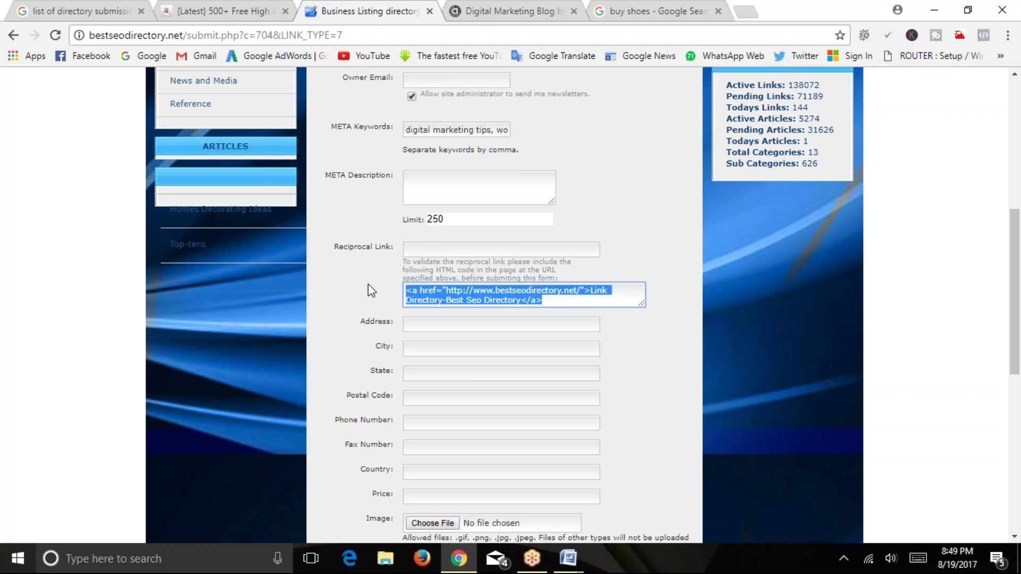
pyautogui.tripleClick(421, 264)
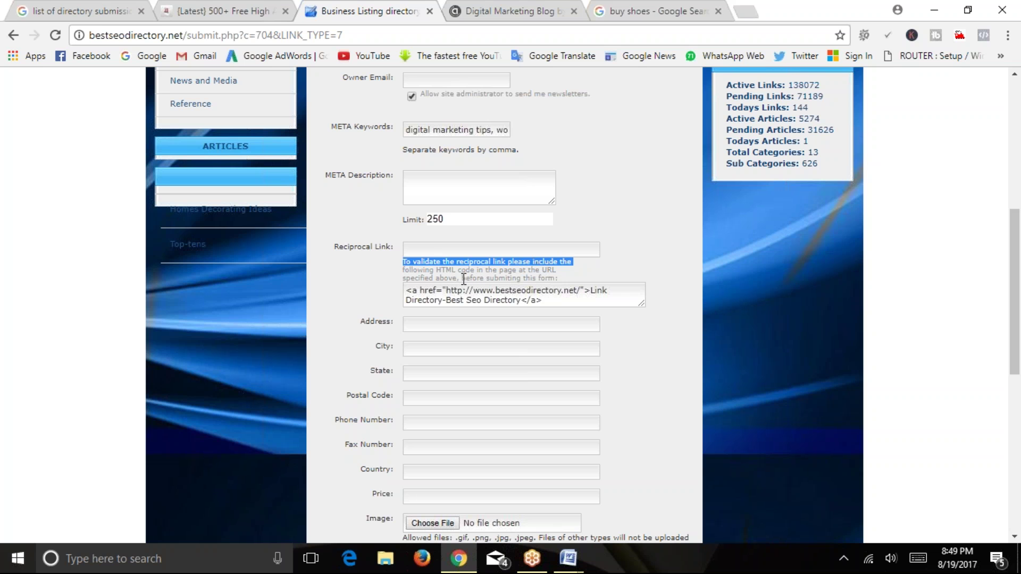
pyautogui.moveTo(460, 277); pyautogui.dragTo(439, 291)
pyautogui.click(572, 289)
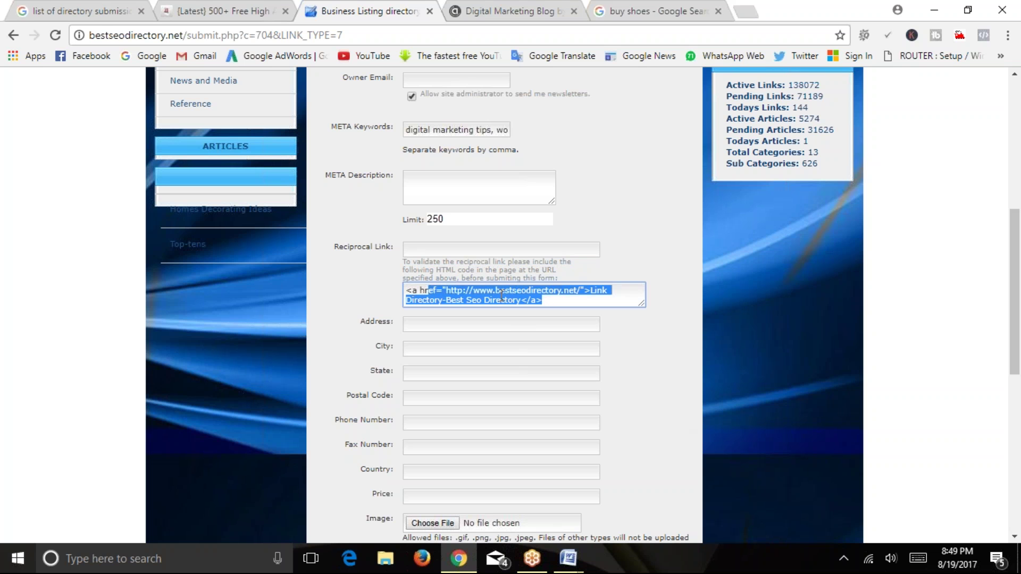
pyautogui.click(365, 287)
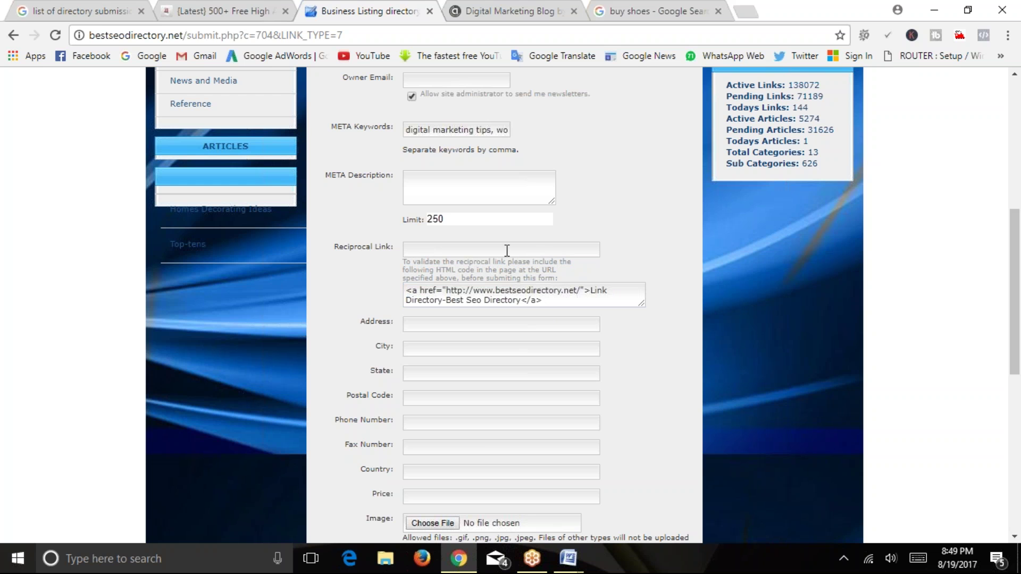
pyautogui.click(513, 12)
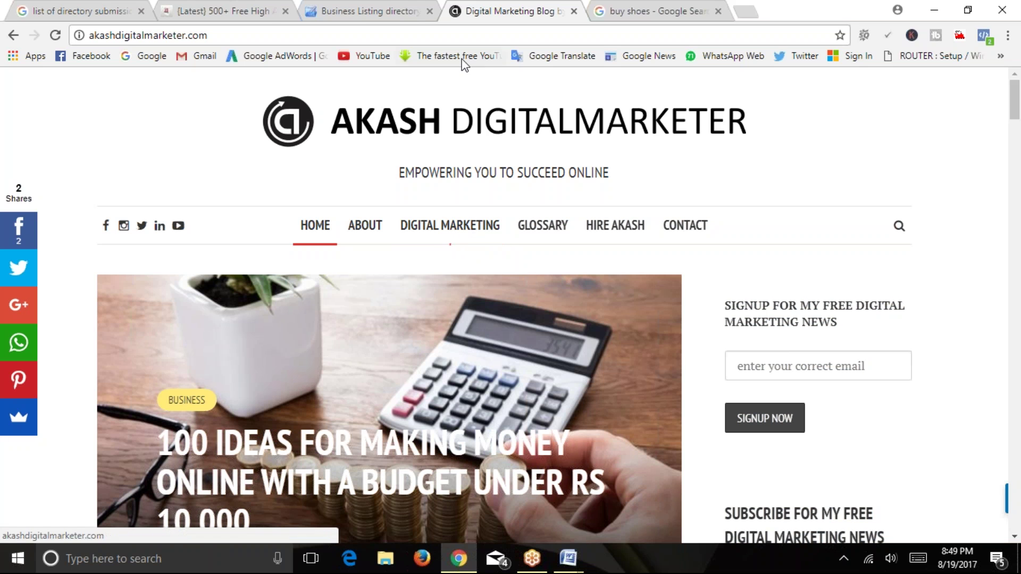
pyautogui.click(369, 11)
pyautogui.click(468, 249)
pyautogui.rightClick(468, 249)
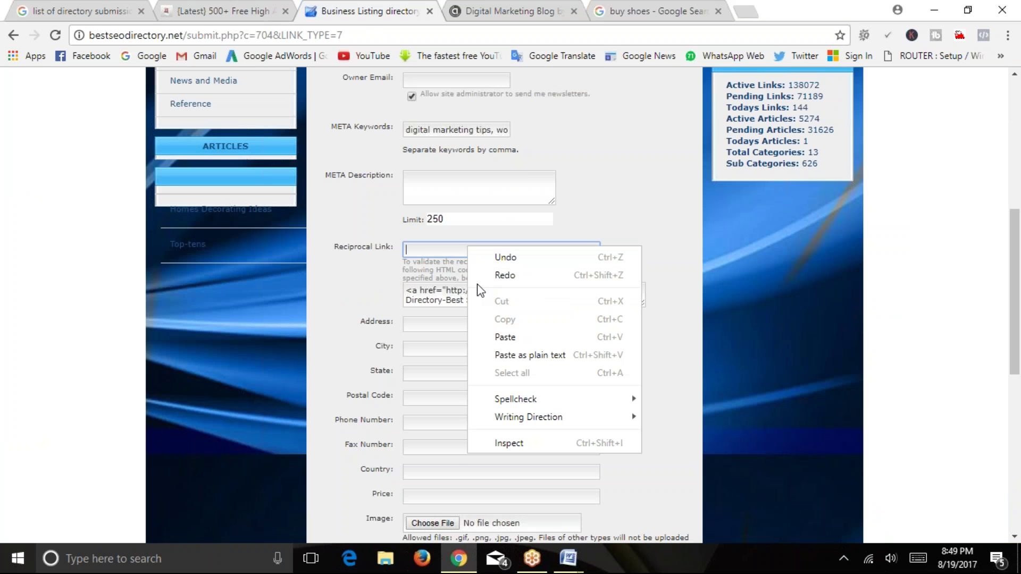
pyautogui.click(359, 267)
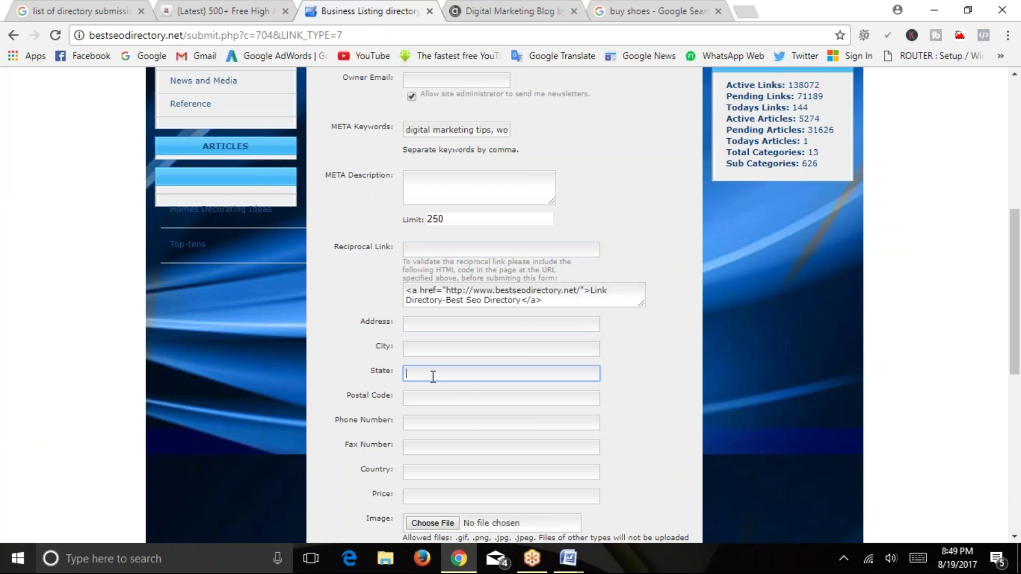
pyautogui.click(431, 399)
pyautogui.click(428, 423)
pyautogui.scroll(-2, 429, 423)
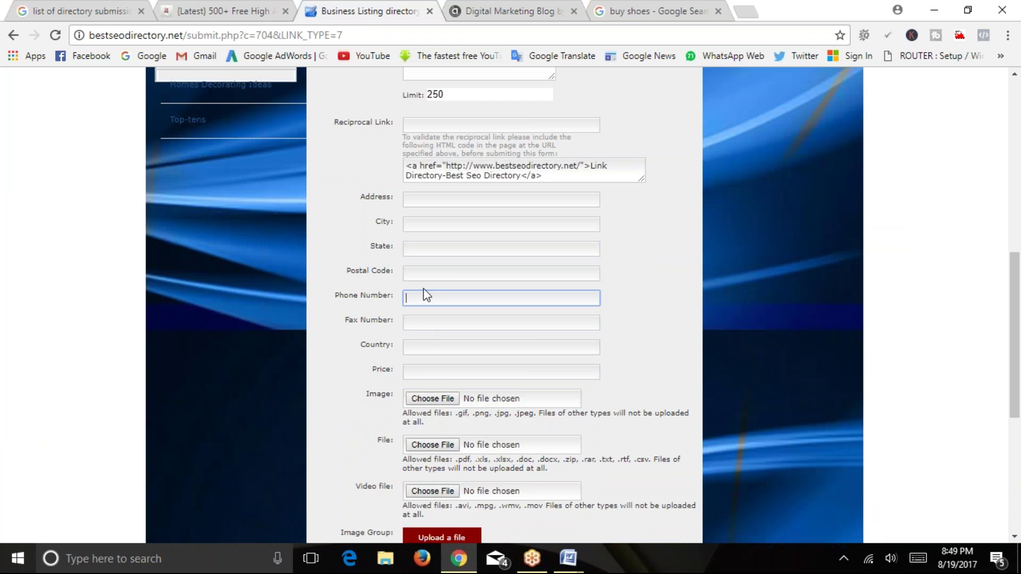
pyautogui.scroll(-2, 426, 331)
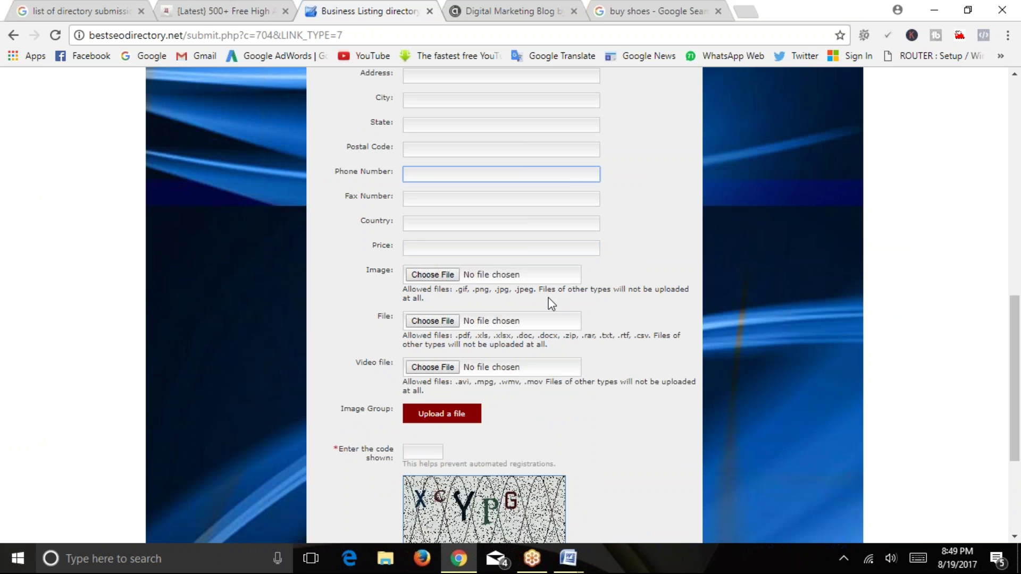
pyautogui.moveTo(558, 292); pyautogui.dragTo(629, 305)
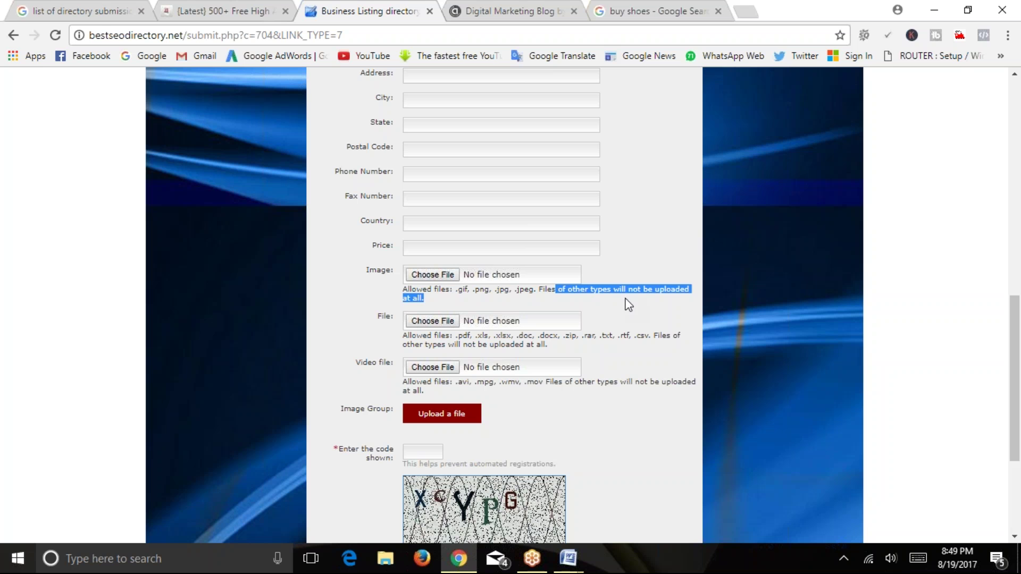
pyautogui.moveTo(457, 290); pyautogui.dragTo(543, 294)
pyautogui.click(368, 286)
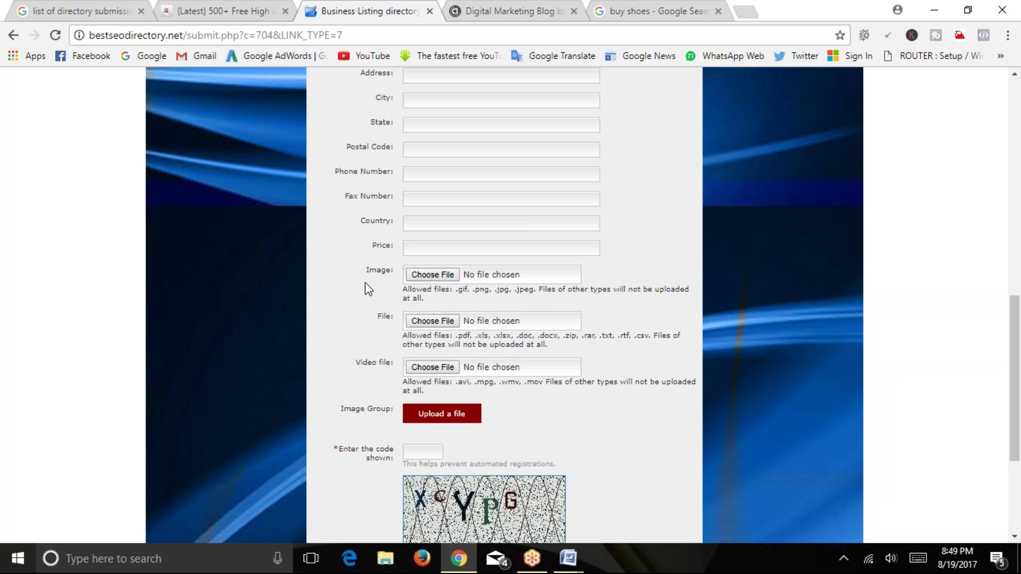
pyautogui.scroll(-2, 363, 286)
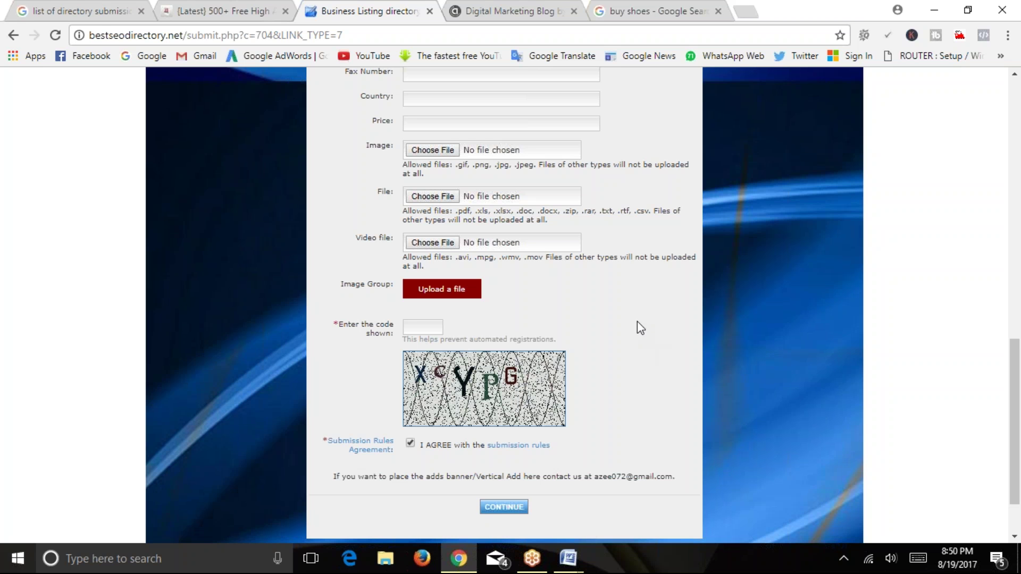
pyautogui.scroll(9, 562, 318)
pyautogui.scroll(-2, 562, 318)
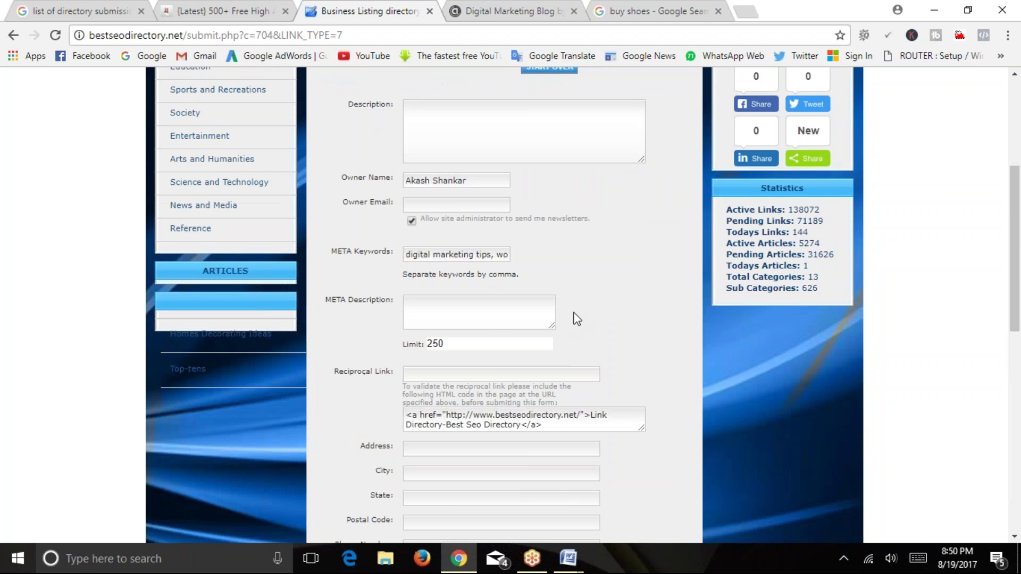
pyautogui.scroll(5, 574, 316)
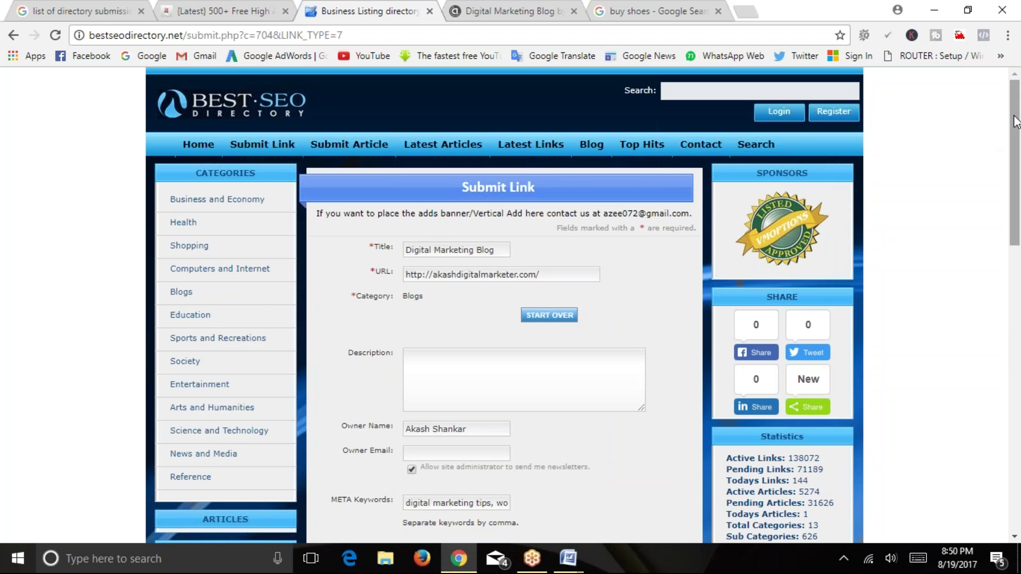
pyautogui.scroll(-1, 1015, 159)
pyautogui.scroll(1, 1015, 160)
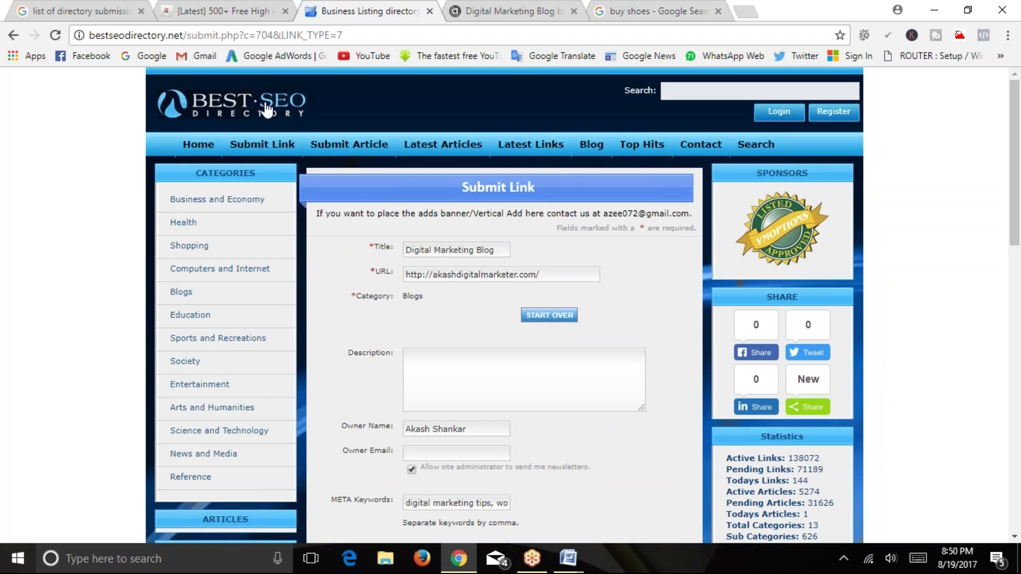
pyautogui.scroll(-5, 387, 345)
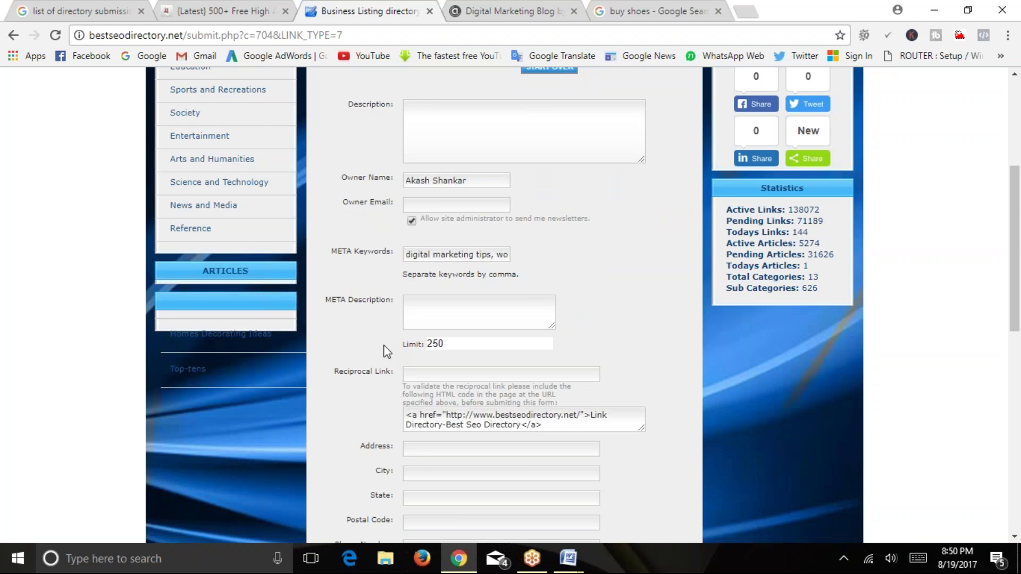
pyautogui.scroll(-10, 452, 354)
pyautogui.scroll(-2, 579, 367)
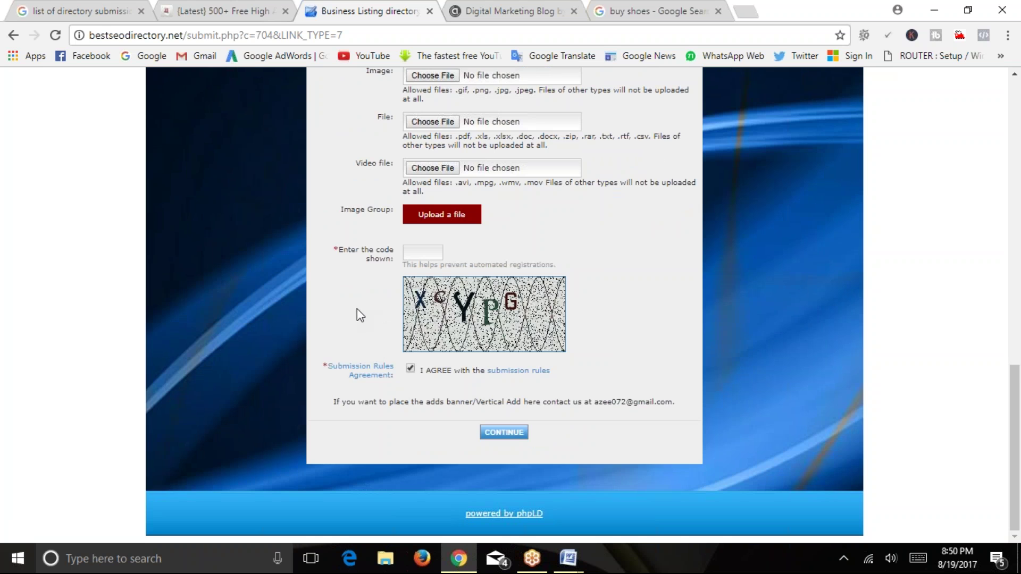
pyautogui.scroll(16, 353, 319)
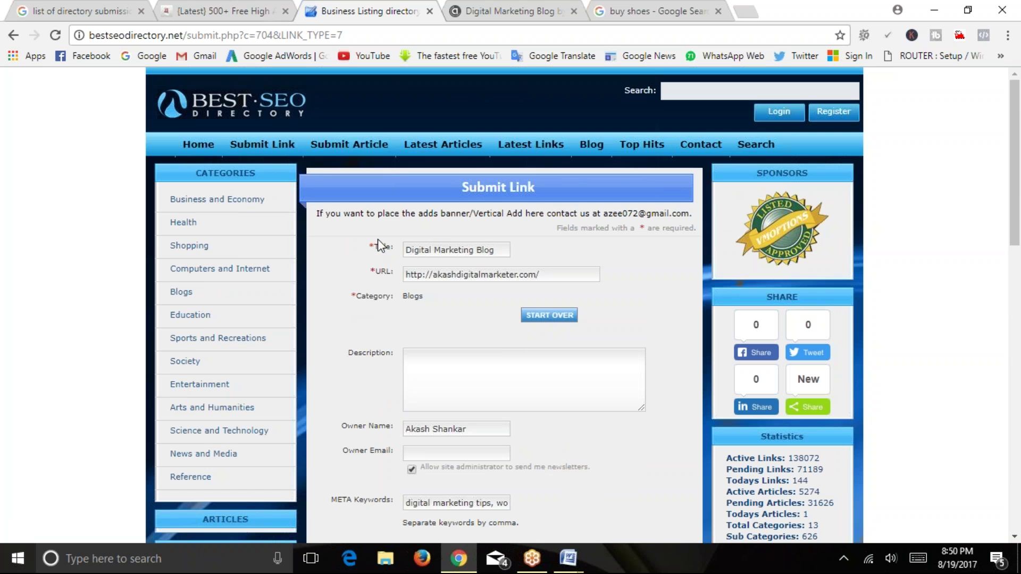
pyautogui.scroll(-2, 400, 259)
pyautogui.scroll(2, 401, 262)
pyautogui.scroll(-15, 400, 256)
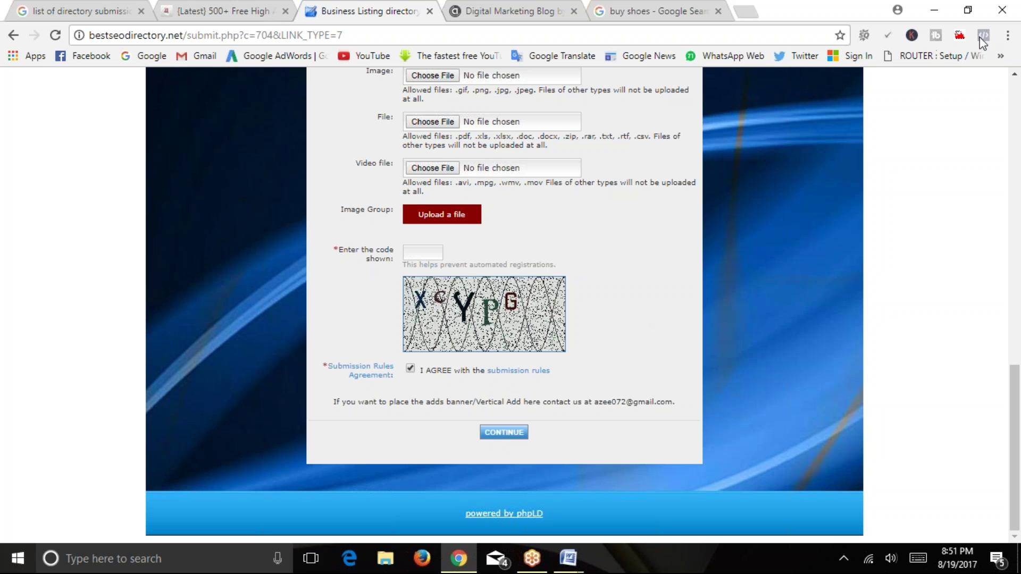
pyautogui.scroll(15, 591, 272)
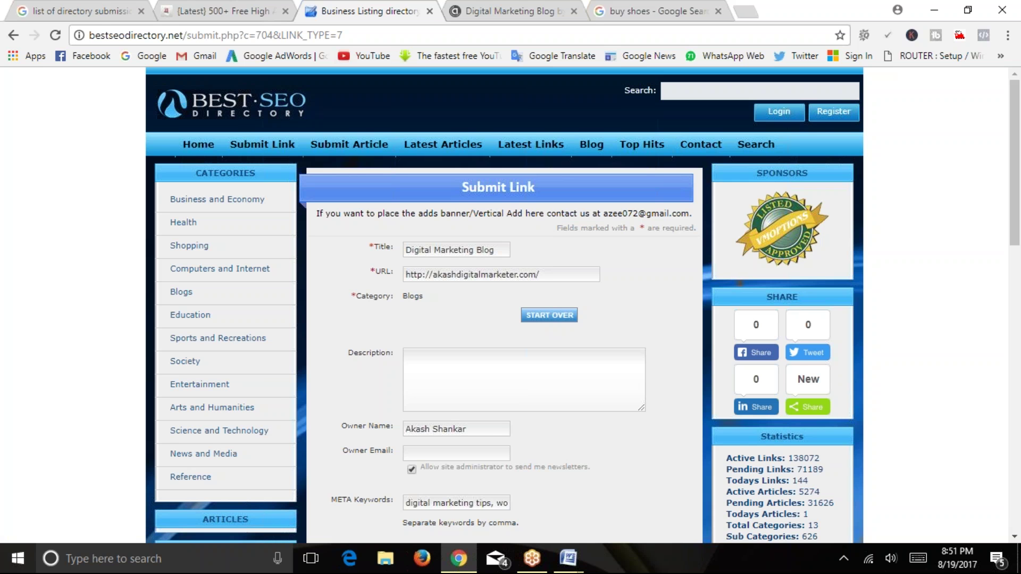
# Close the directory form, Digital Marketing Blog, buy shoes and directory-list tabs.
pyautogui.click(429, 12)
pyautogui.click(430, 11)
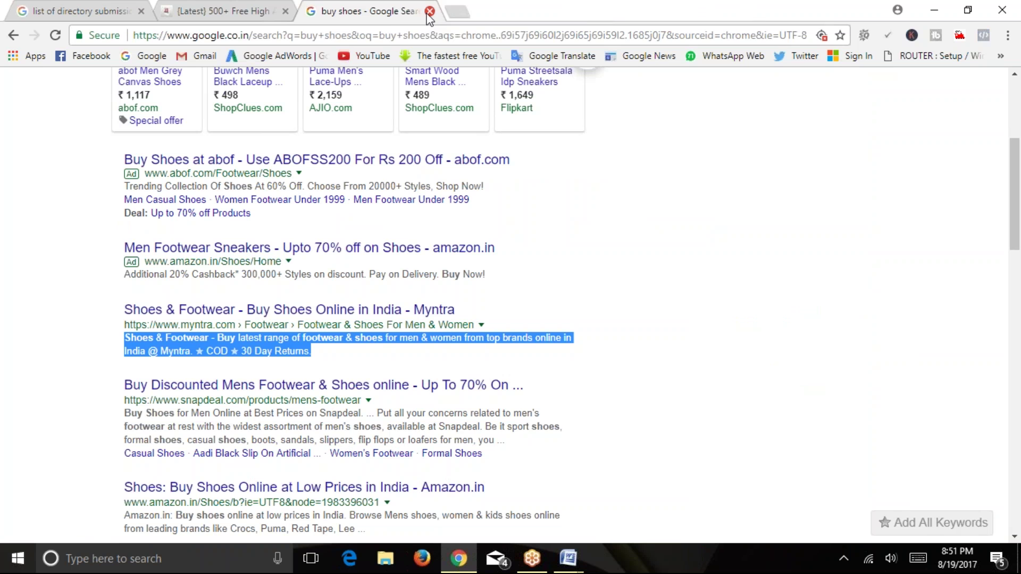
pyautogui.click(430, 11)
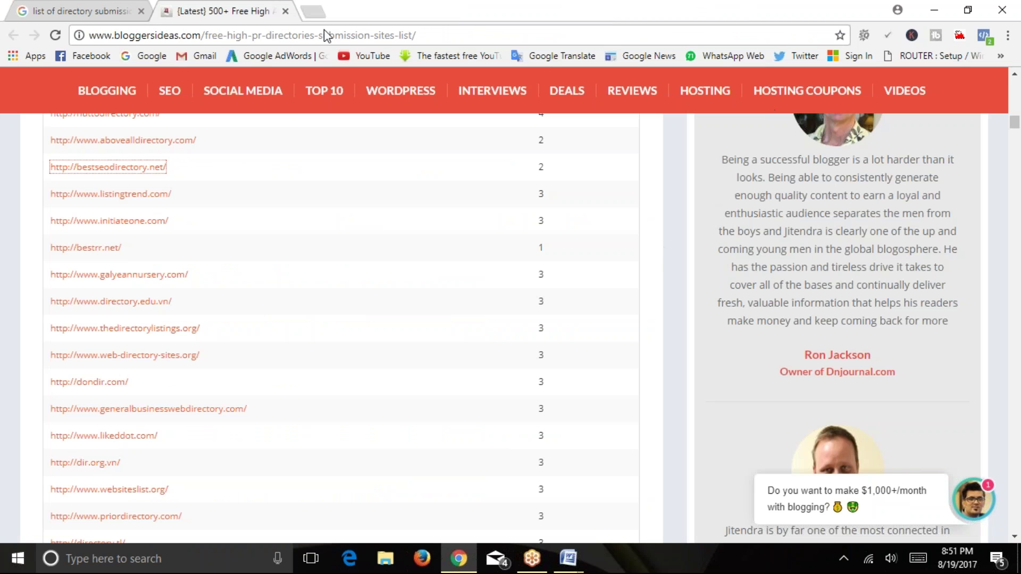
pyautogui.click(286, 11)
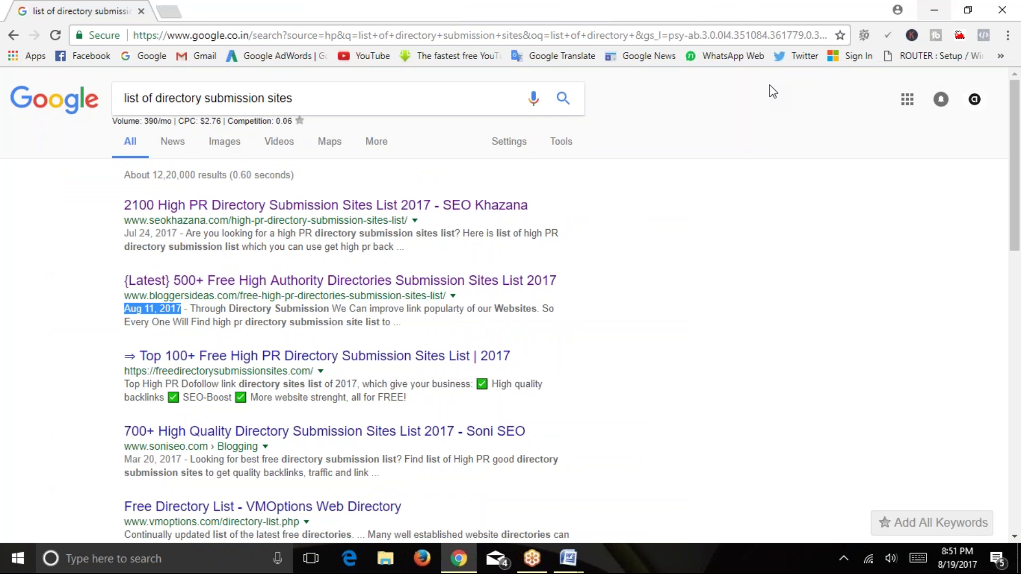
# Minimize and restore Chrome, then bring up the Off-Page SEO Techniques document from the taskbar.
pyautogui.click(933, 13)
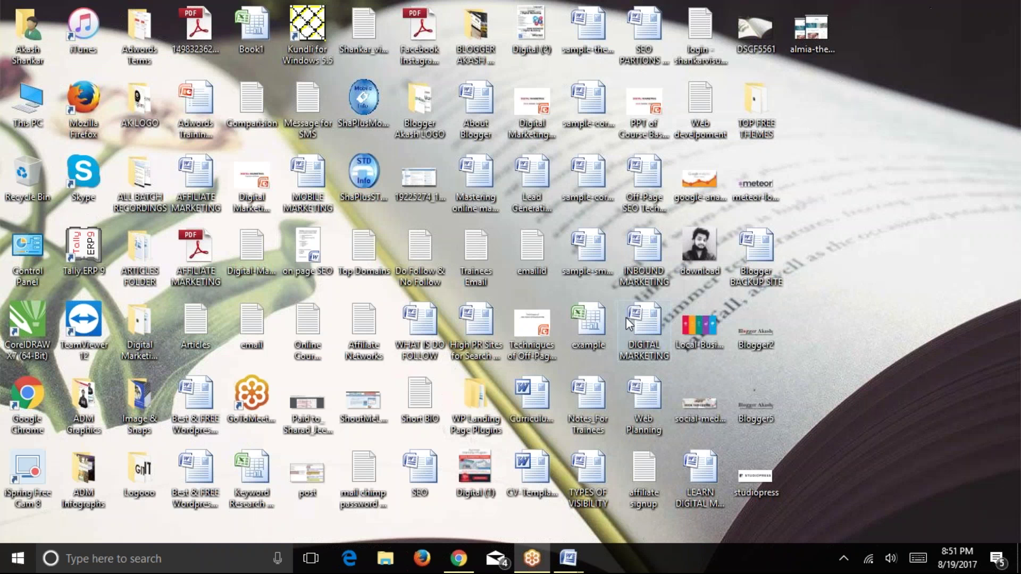
pyautogui.click(458, 559)
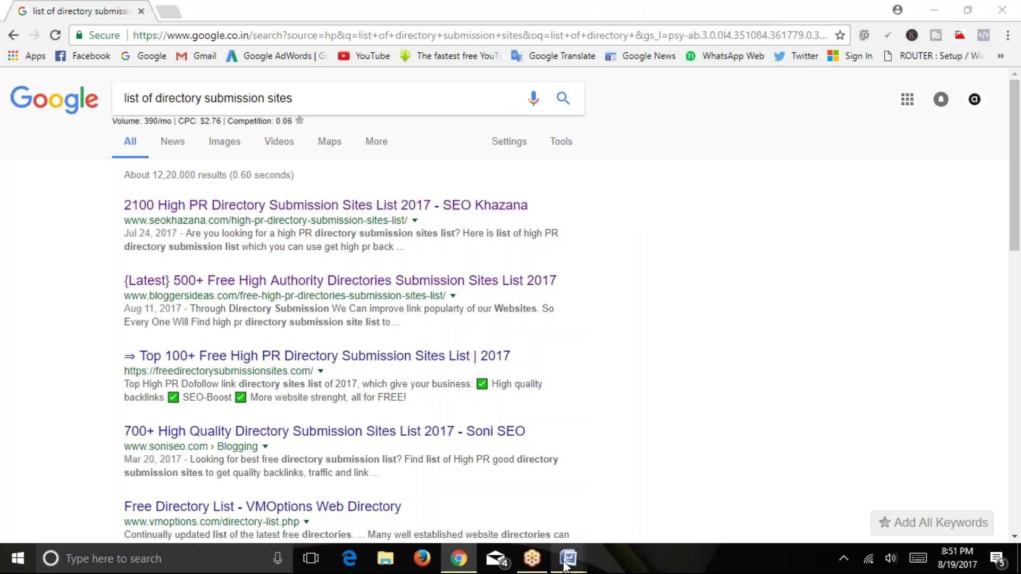
pyautogui.moveTo(566, 559)
pyautogui.click(717, 445)
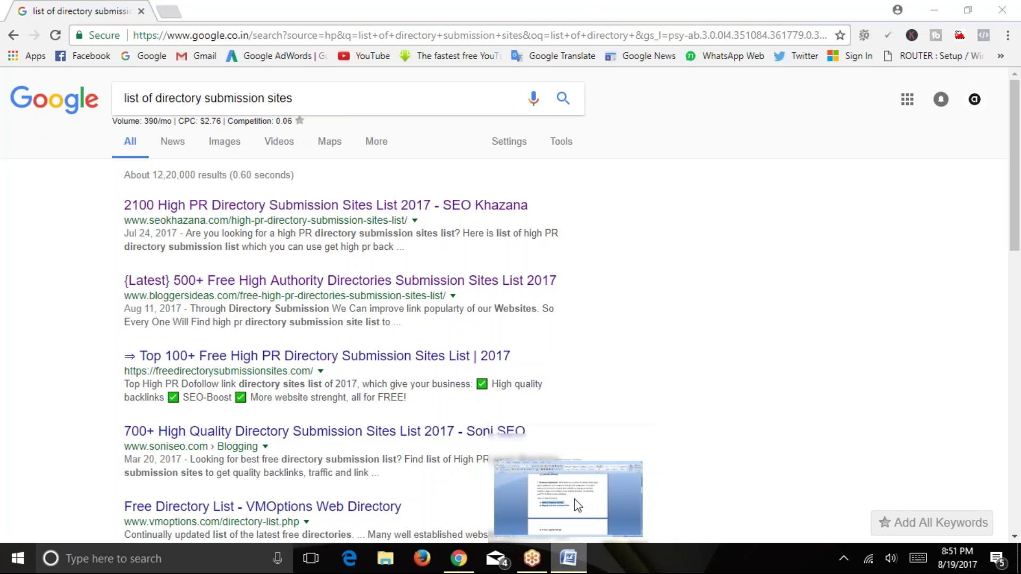
# Scroll the Off-Page SEO Techniques document to the Article Submission and Social Bookmarking sections.
pyautogui.click(574, 499)
pyautogui.click(429, 326)
pyautogui.scroll(-2, 440, 328)
pyautogui.scroll(-3, 440, 327)
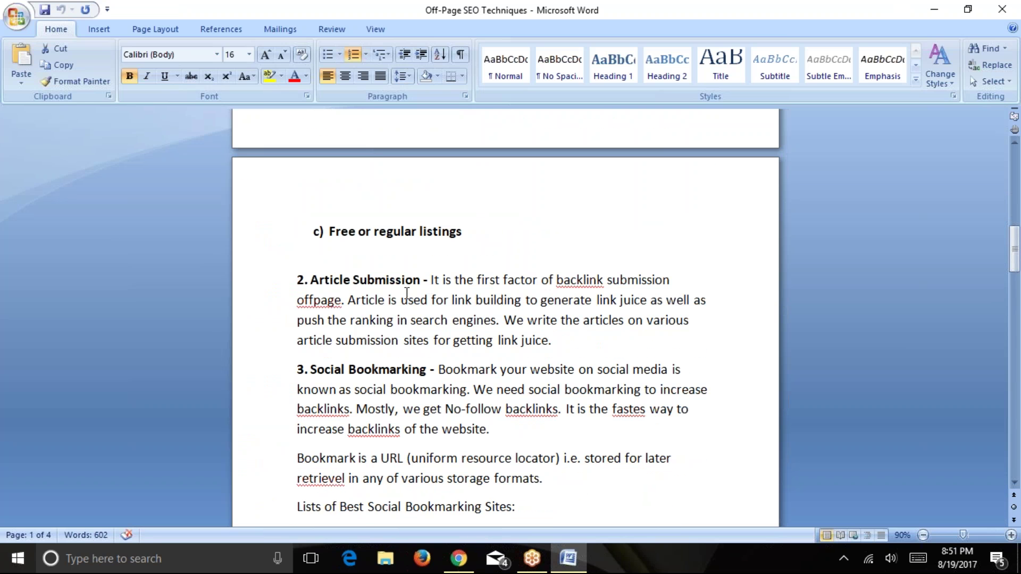
pyautogui.scroll(-1, 503, 278)
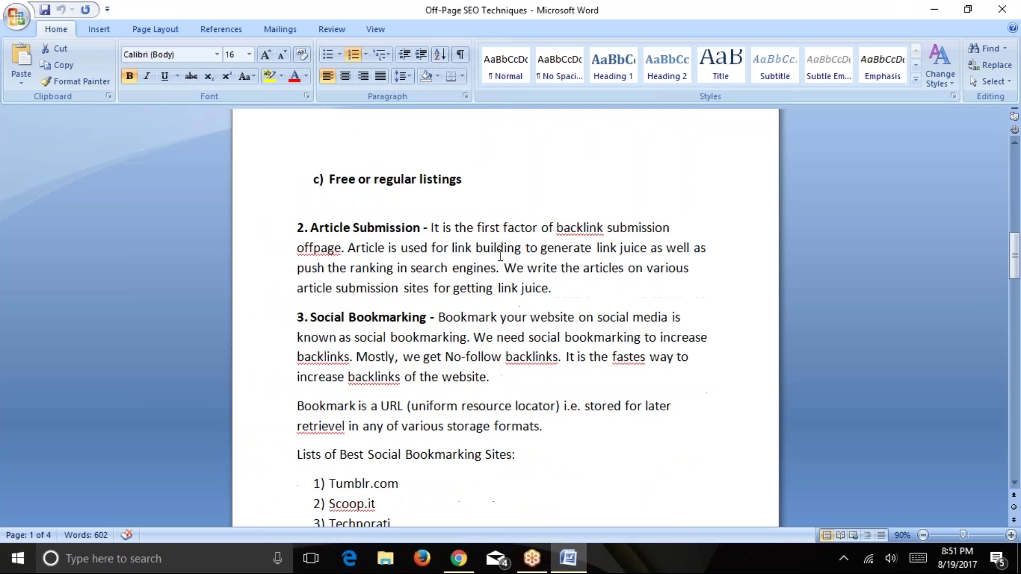
pyautogui.scroll(-1, 470, 226)
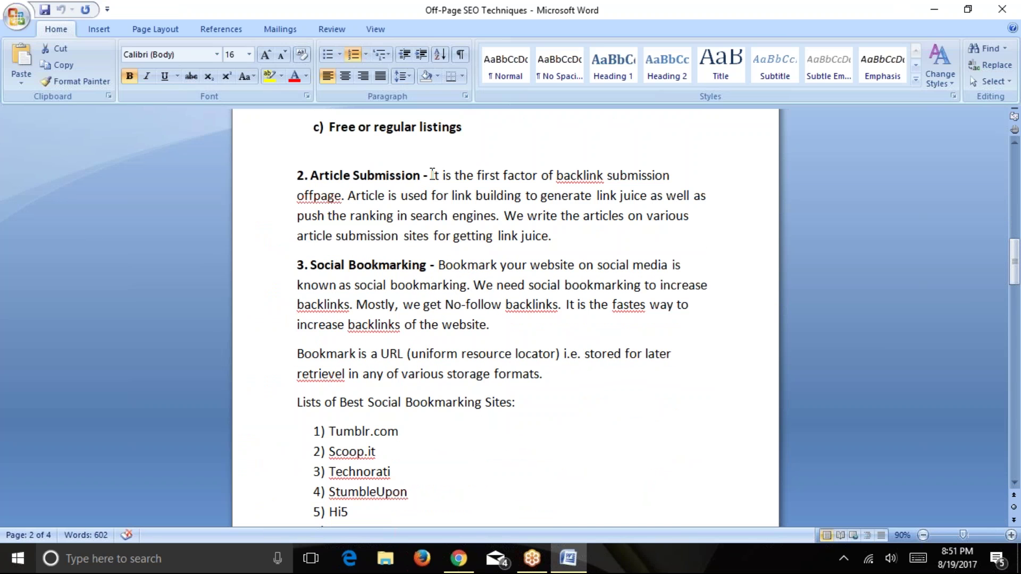
pyautogui.moveTo(432, 174); pyautogui.dragTo(545, 236)
pyautogui.click(557, 176)
pyautogui.click(551, 236)
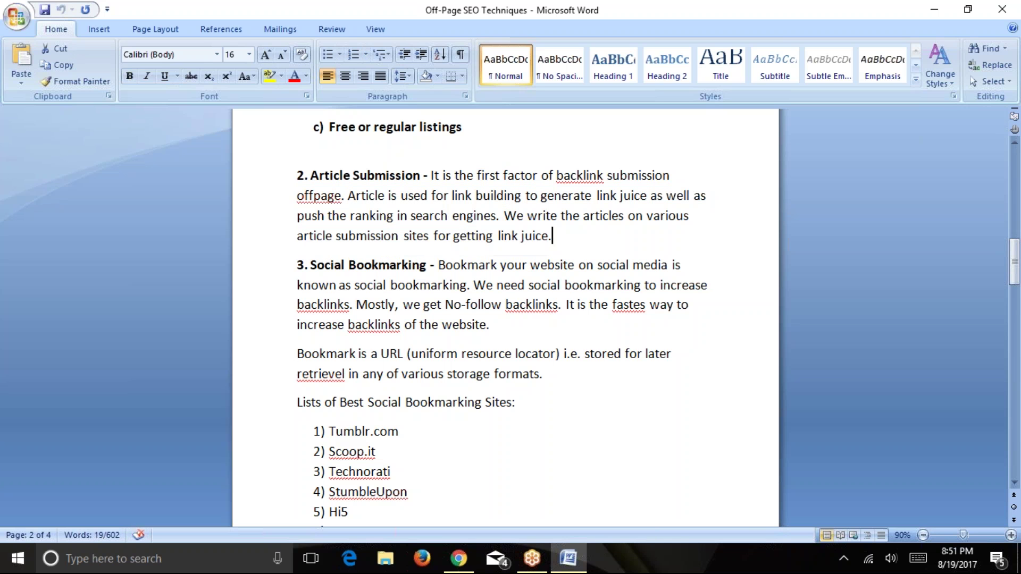
pyautogui.scroll(1, 551, 239)
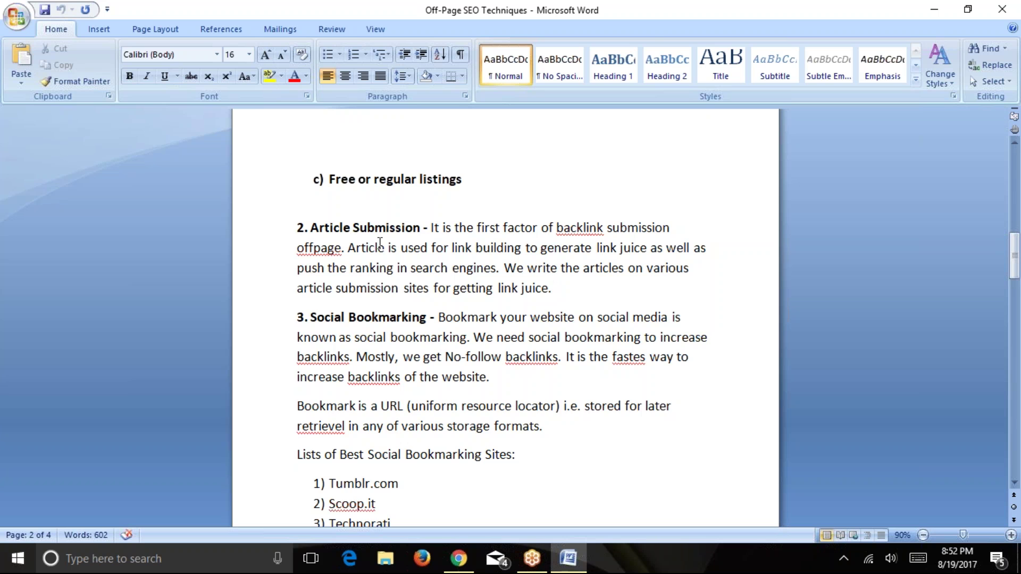
# Highlight the Social Bookmarking heading and description, then switch back to Chrome.
pyautogui.scroll(-1, 335, 256)
pyautogui.scroll(-2, 318, 263)
pyautogui.moveTo(304, 212); pyautogui.dragTo(430, 213)
pyautogui.click(438, 250)
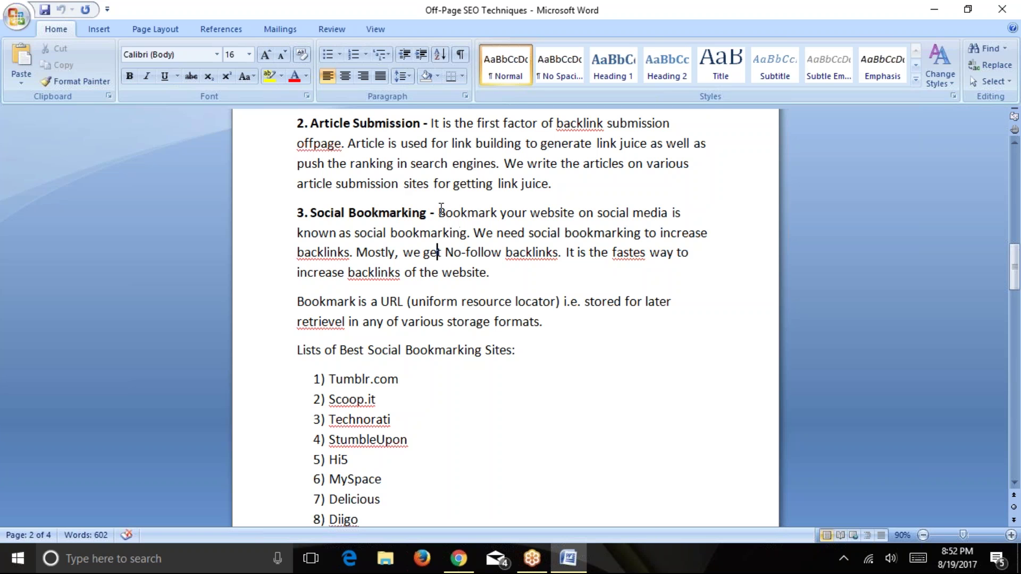
pyautogui.moveTo(438, 213); pyautogui.dragTo(633, 239)
pyautogui.moveTo(658, 243); pyautogui.dragTo(567, 268)
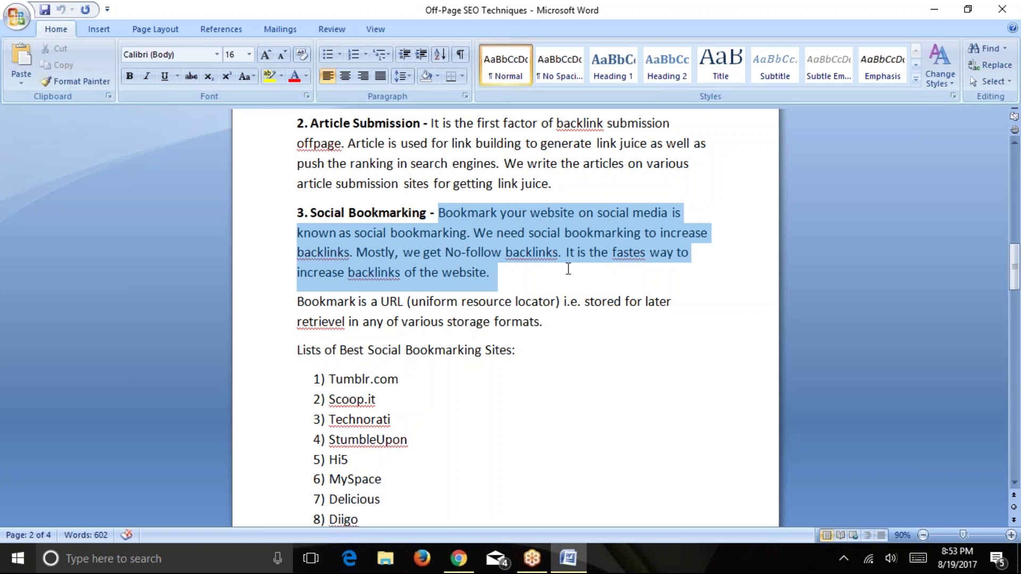
pyautogui.click(543, 272)
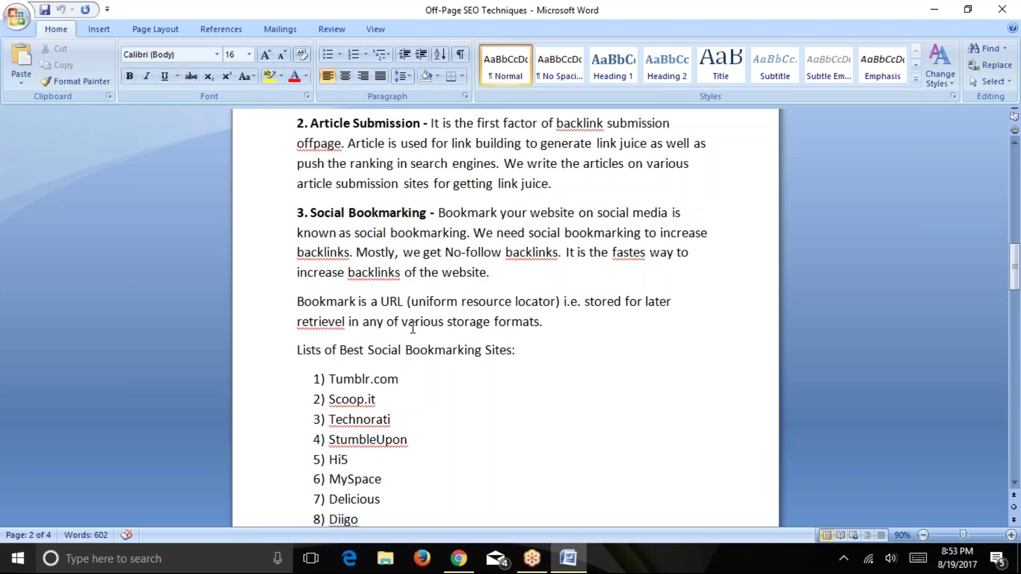
pyautogui.click(458, 558)
pyautogui.click(169, 11)
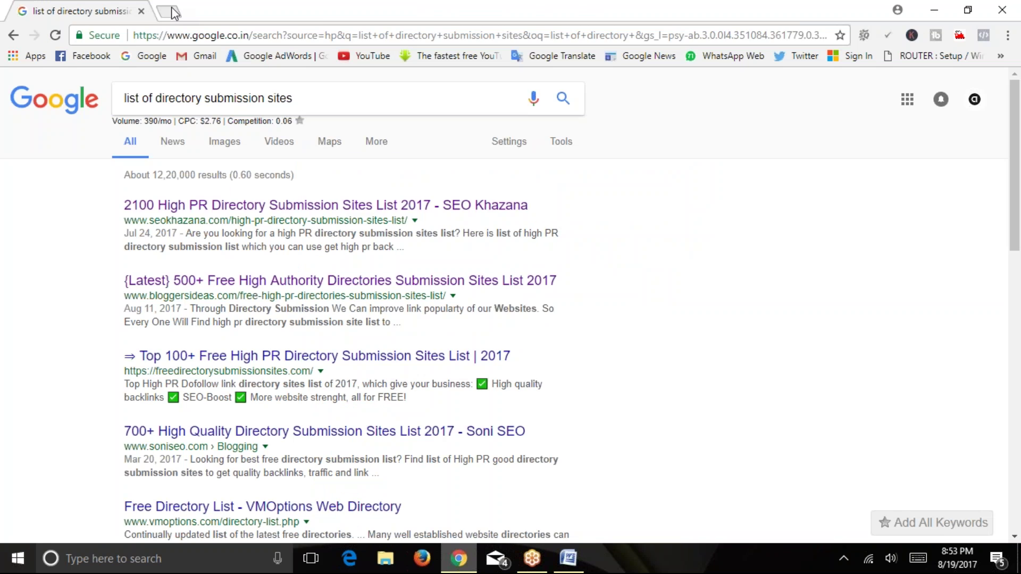
# Open Facebook and another empty tab, then return to the directory submission search results.
pyautogui.click(88, 56)
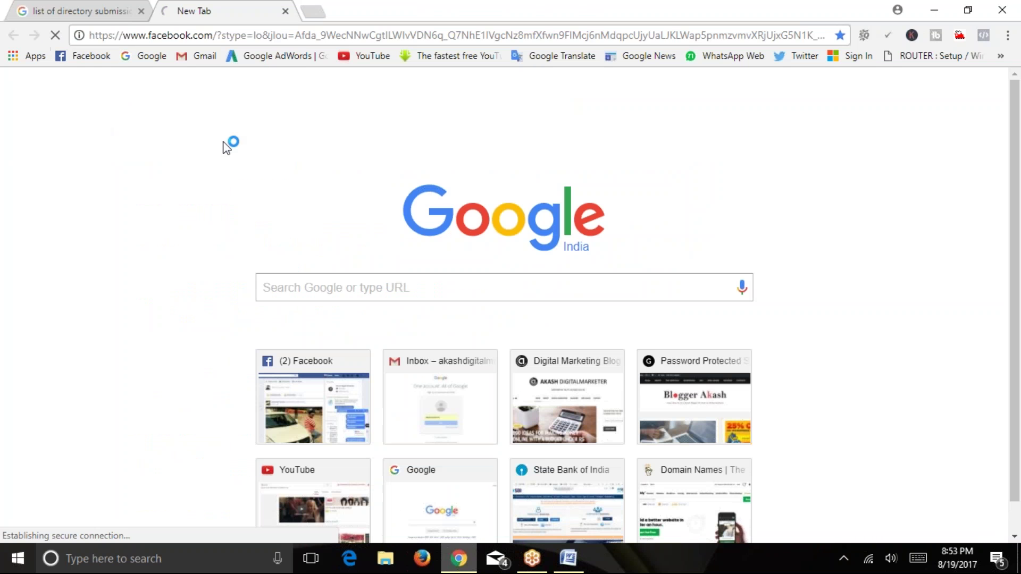
pyautogui.hotkey('ctrl', 't')
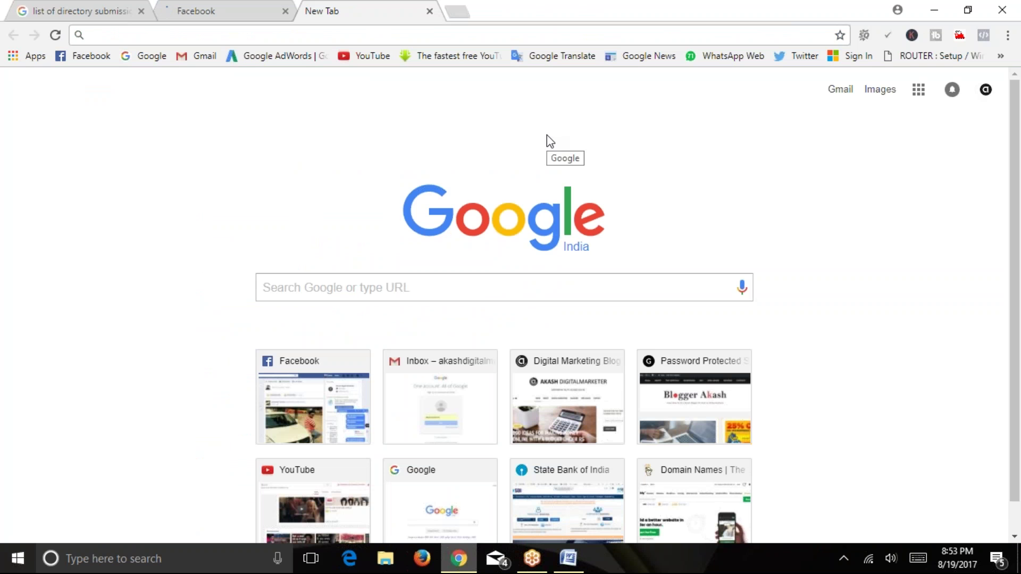
pyautogui.write('w')
pyautogui.press('BackSpace')
pyautogui.click(79, 11)
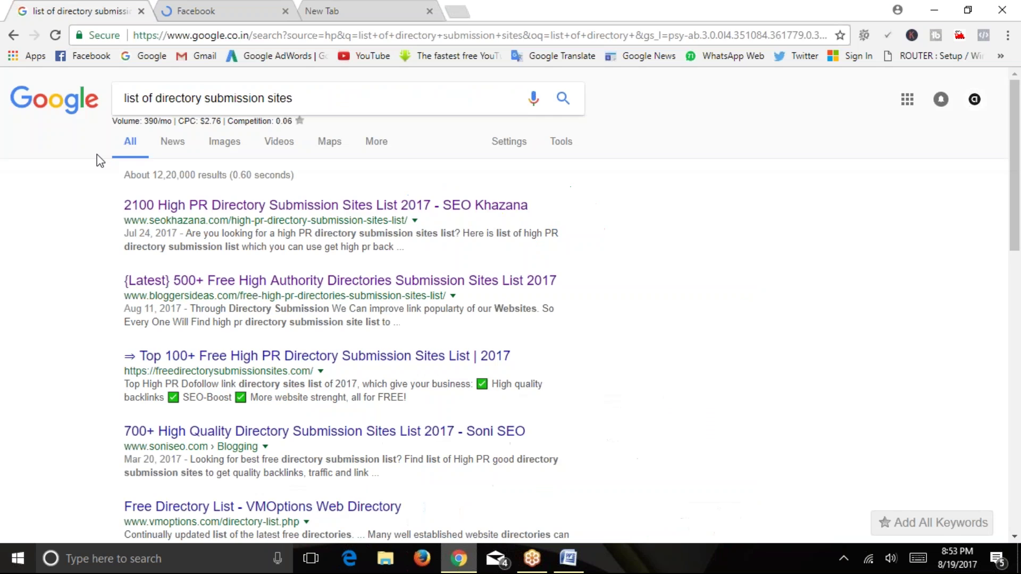
# Bookmark the top result, 2100 High PR Directory Submission Sites List, and close its tab.
pyautogui.rightClick(201, 212)
pyautogui.rightClick(239, 207)
pyautogui.click(276, 215)
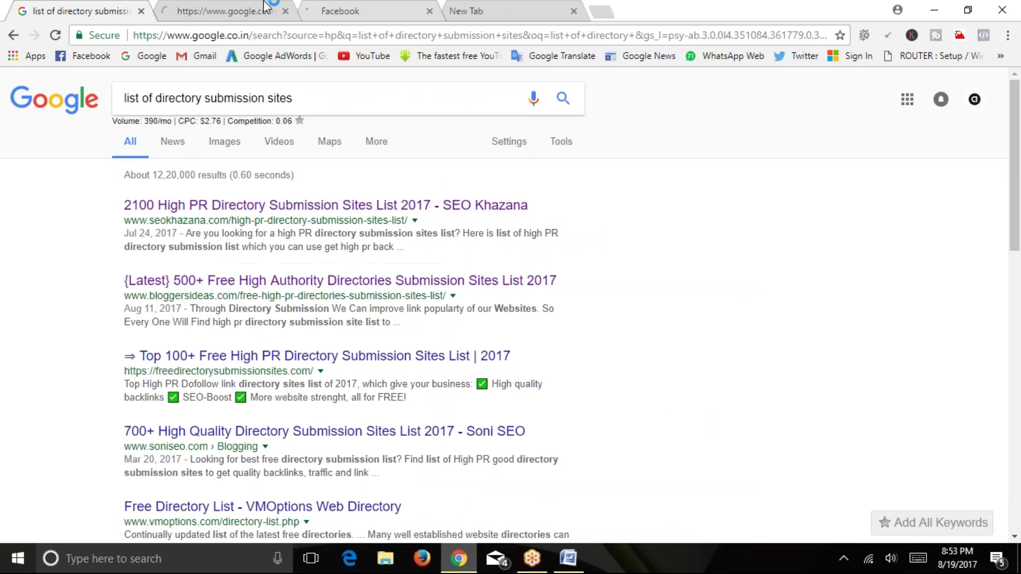
pyautogui.click(265, 7)
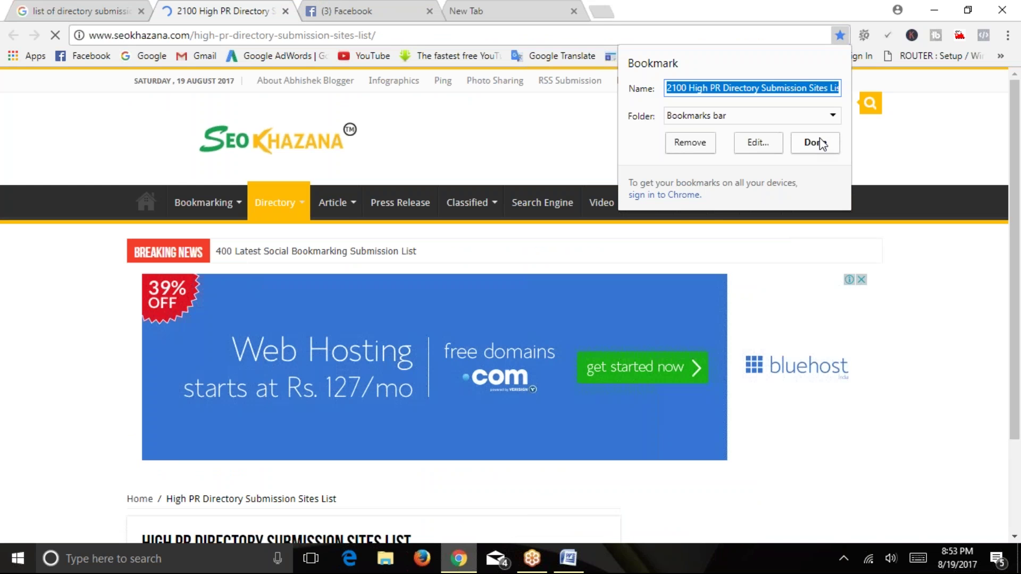
pyautogui.click(819, 151)
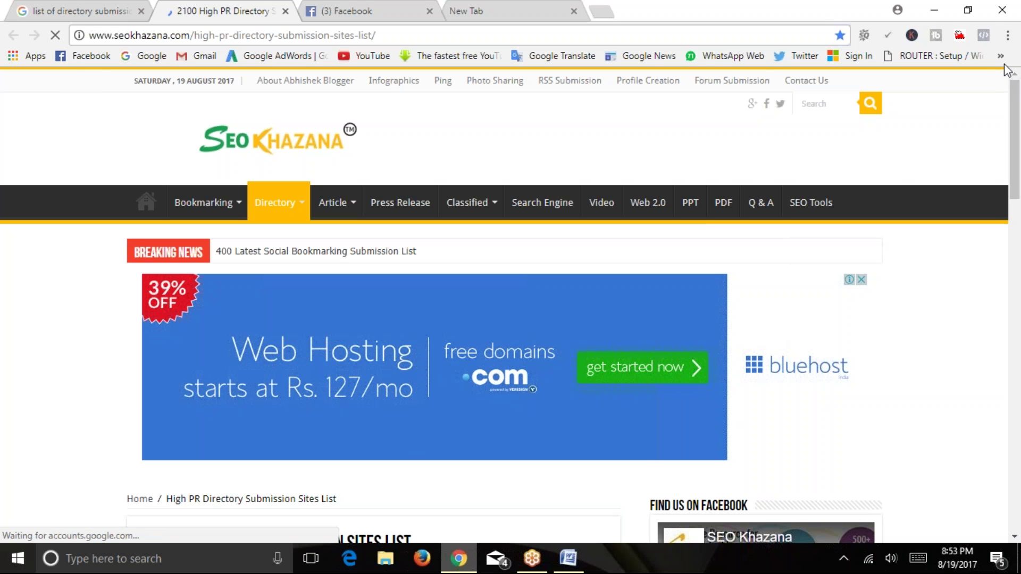
pyautogui.click(1000, 56)
pyautogui.click(537, 154)
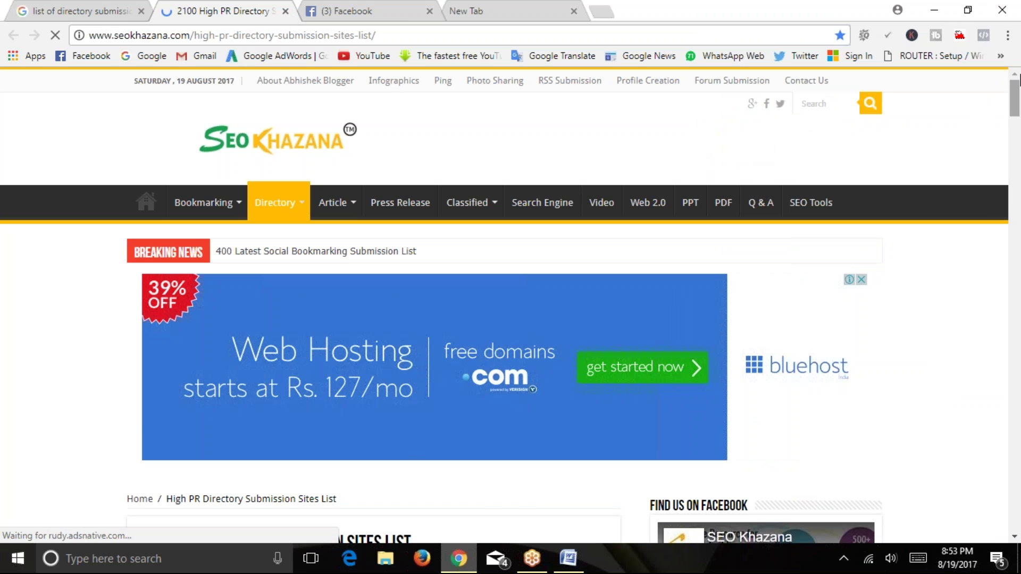
pyautogui.click(286, 11)
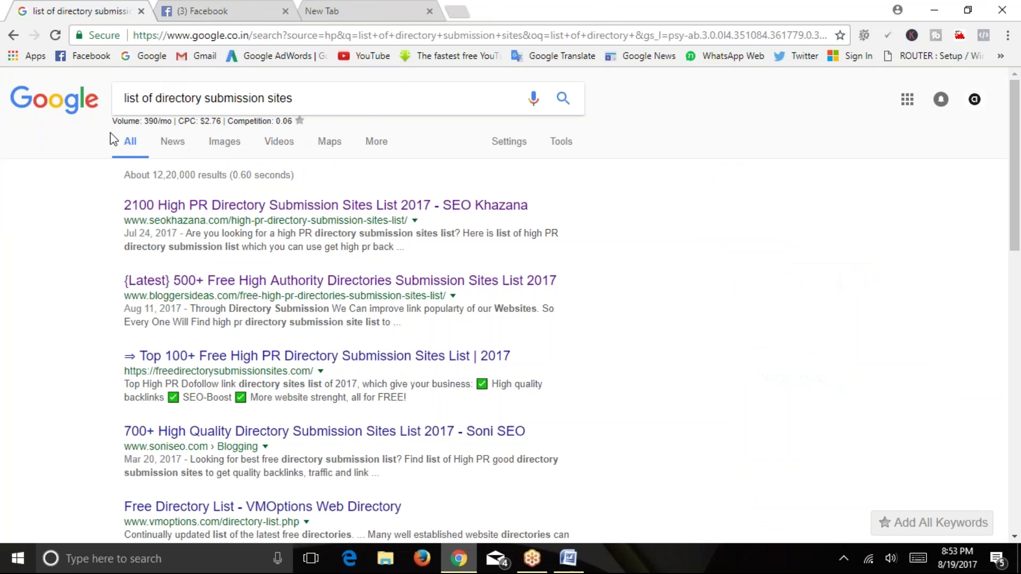
# Switch to Facebook and open a page from its recent searches.
pyautogui.click(243, 9)
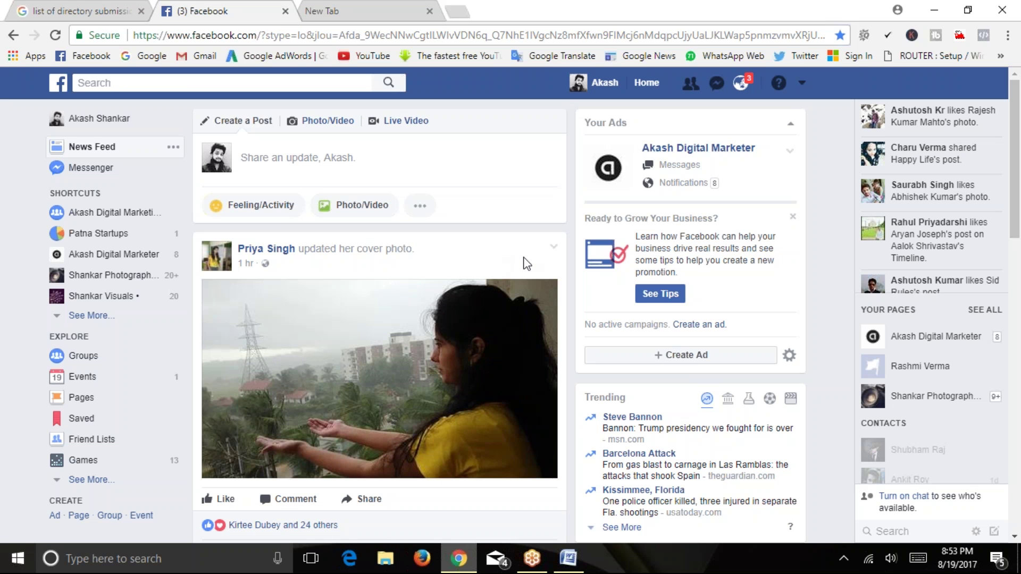
pyautogui.scroll(-2, 468, 248)
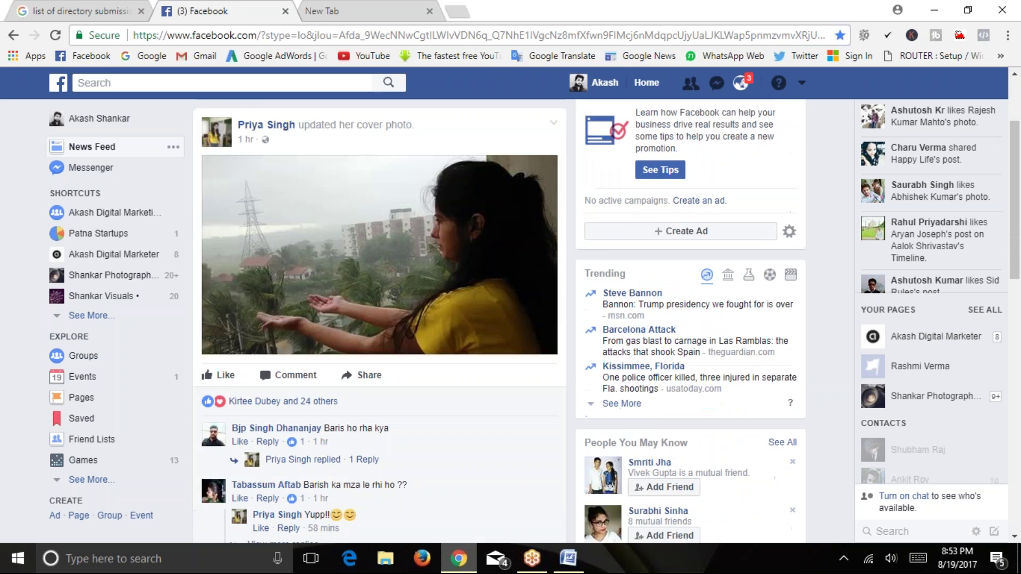
pyautogui.scroll(2, 170, 118)
pyautogui.click(159, 83)
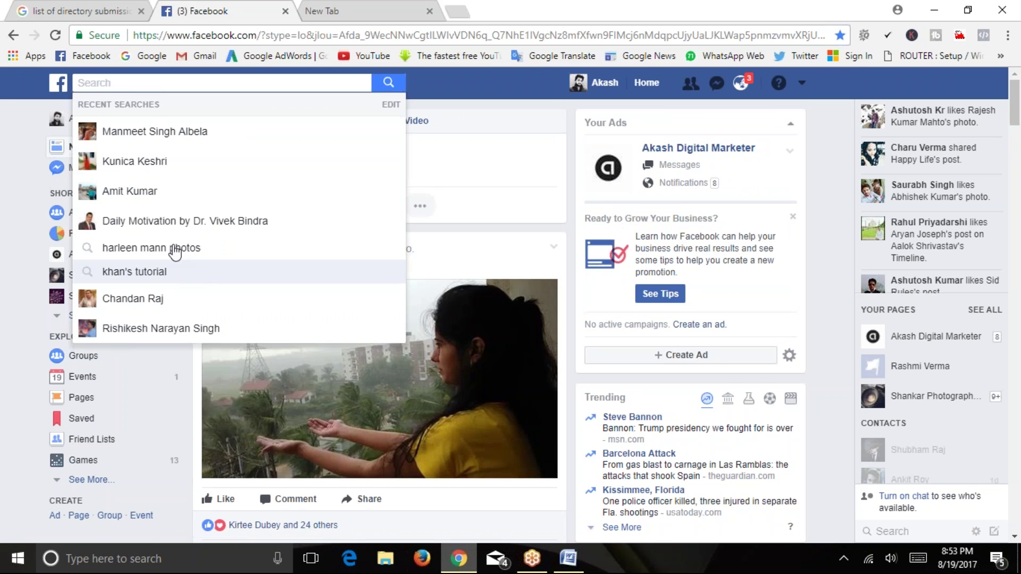
pyautogui.click(165, 222)
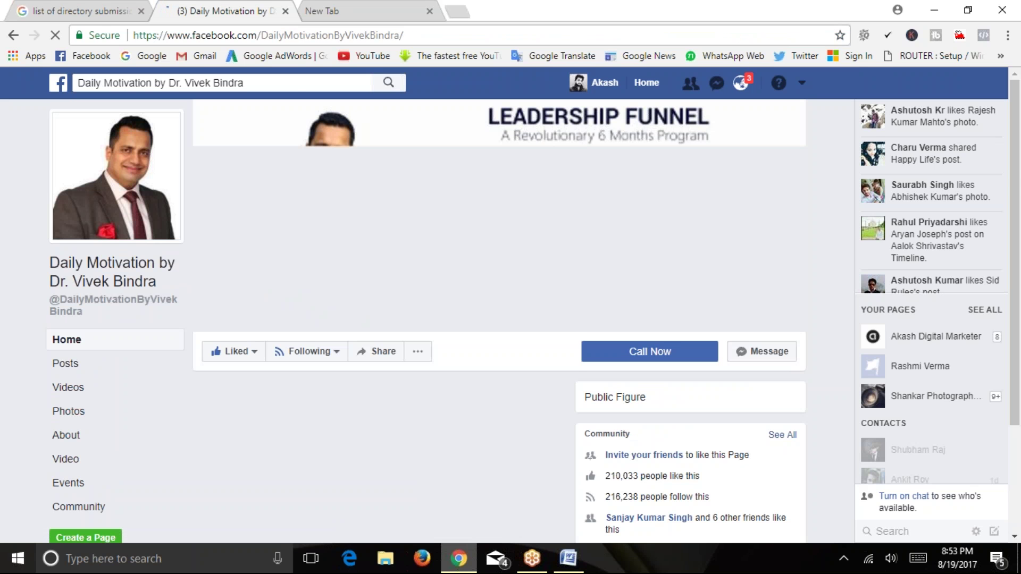
pyautogui.scroll(-8, 28, 278)
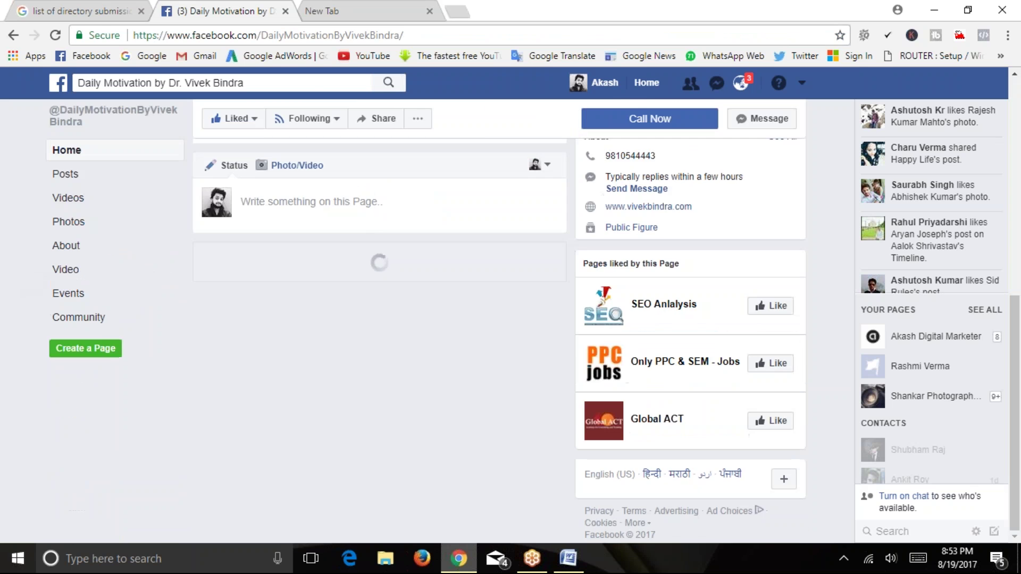
pyautogui.scroll(8, 237, 295)
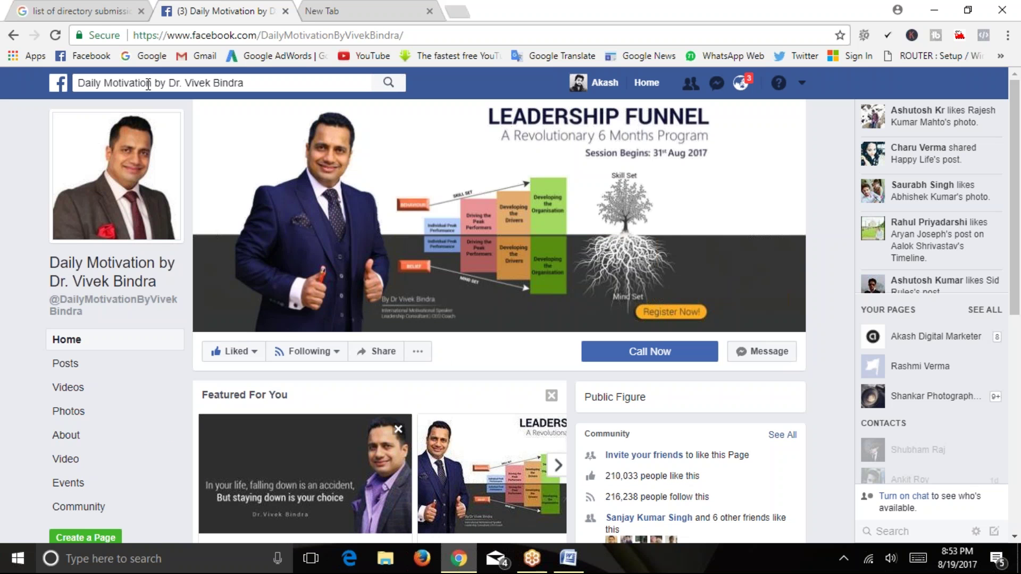
# Search Facebook for motivational quotes, filter to Posts, and expand the first post.
pyautogui.click(147, 84)
pyautogui.write('motivi')
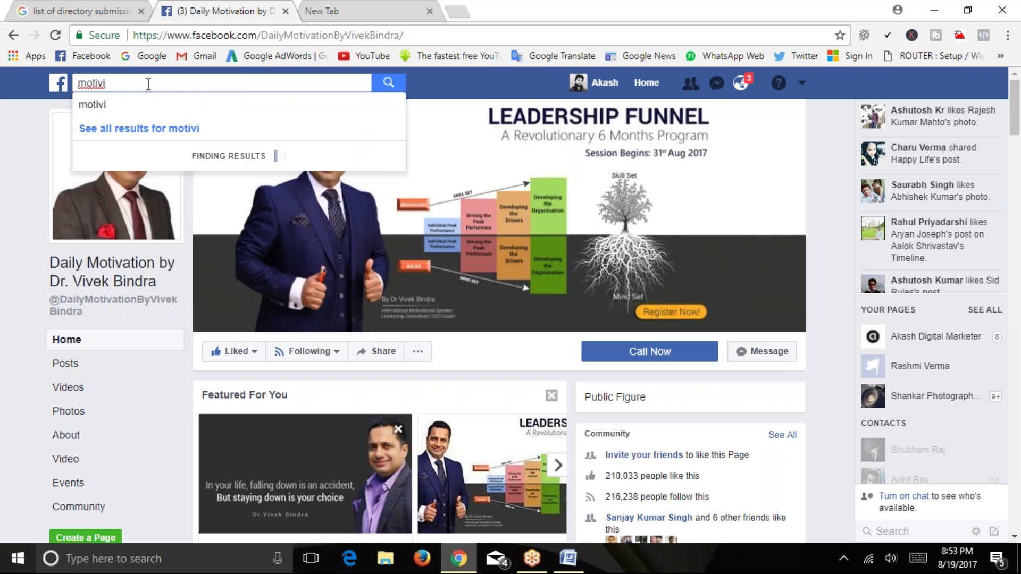
pyautogui.press('Down')
pyautogui.press('Return')
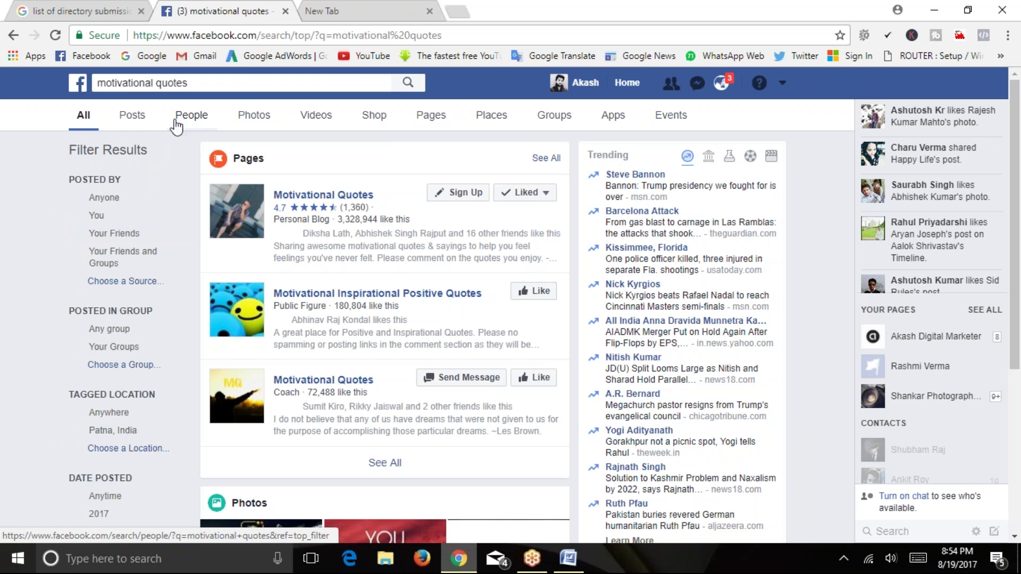
pyautogui.click(139, 126)
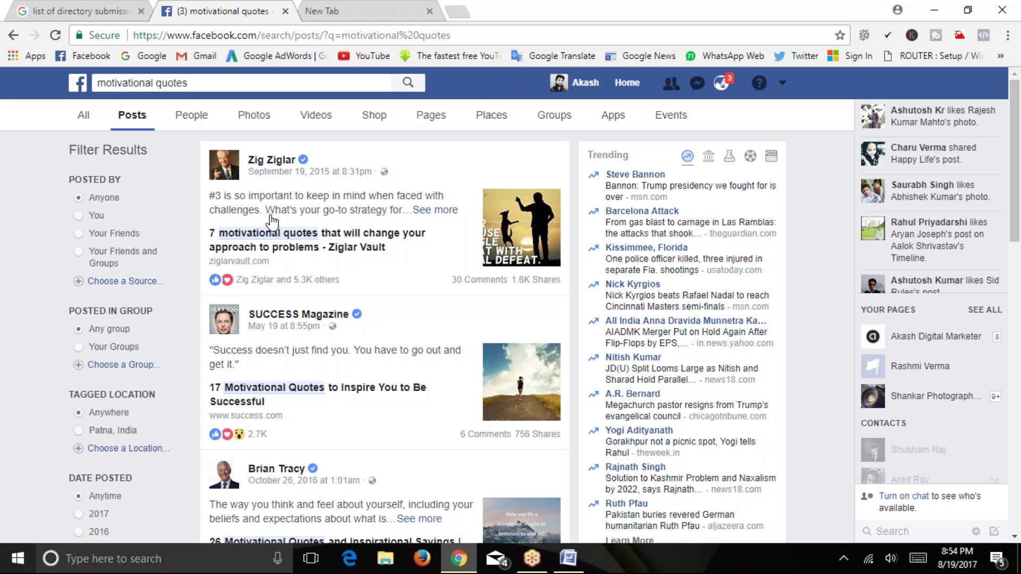
pyautogui.click(270, 240)
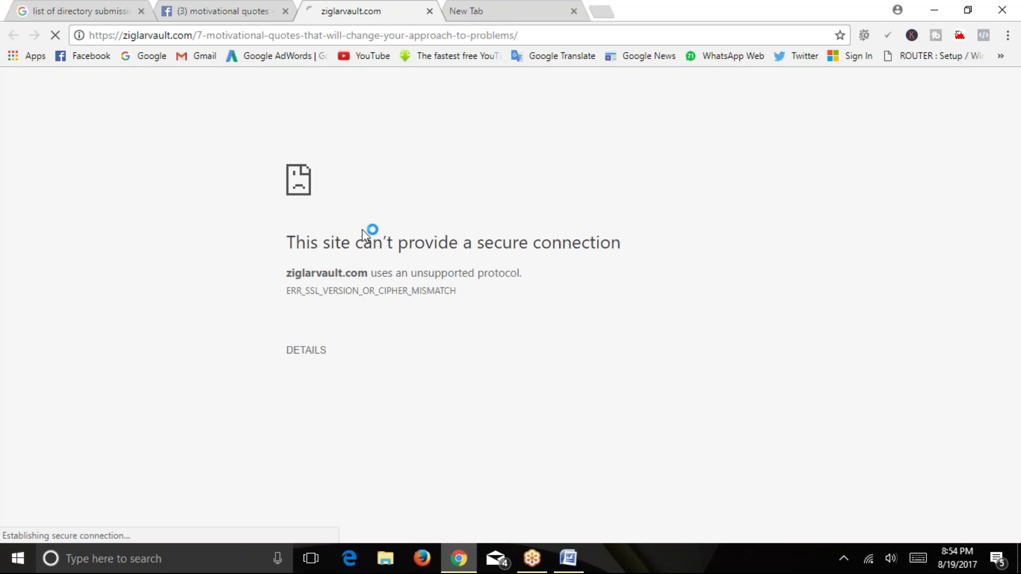
pyautogui.click(212, 9)
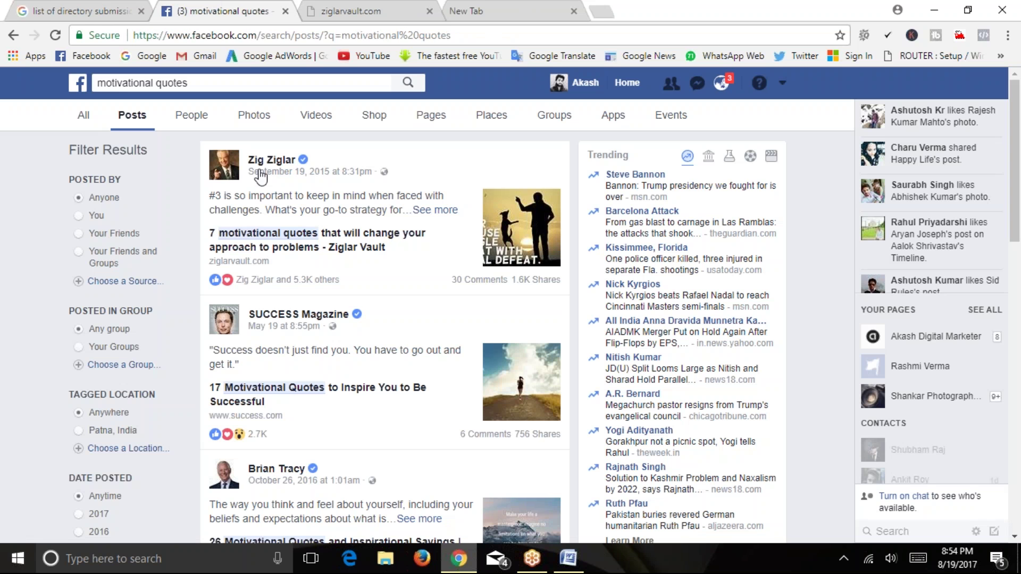
pyautogui.click(444, 213)
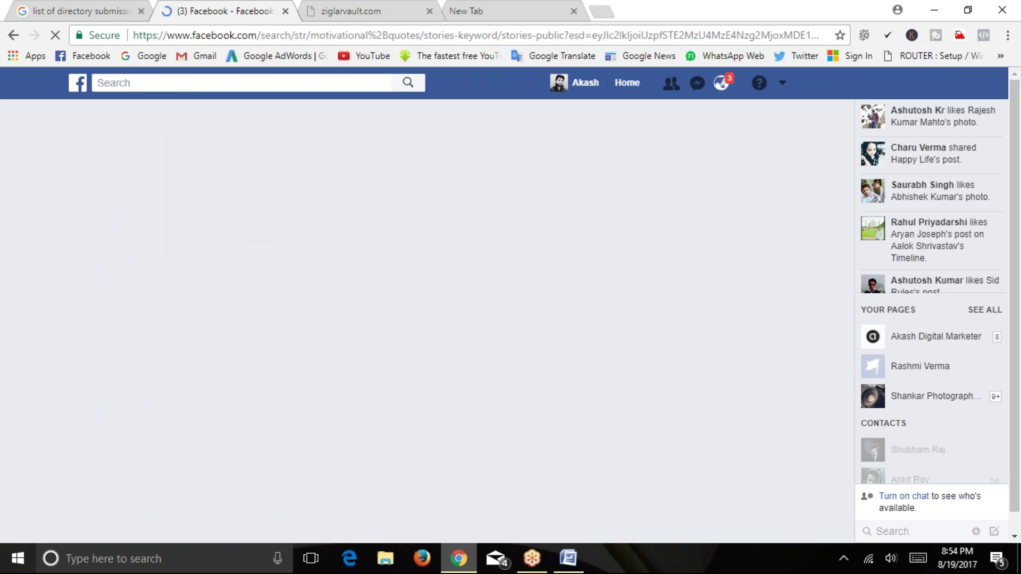
# Close the failed ziglarvault.com and empty tabs, then bring the Word document forward.
pyautogui.hotkey('ctrl', 'Tab')
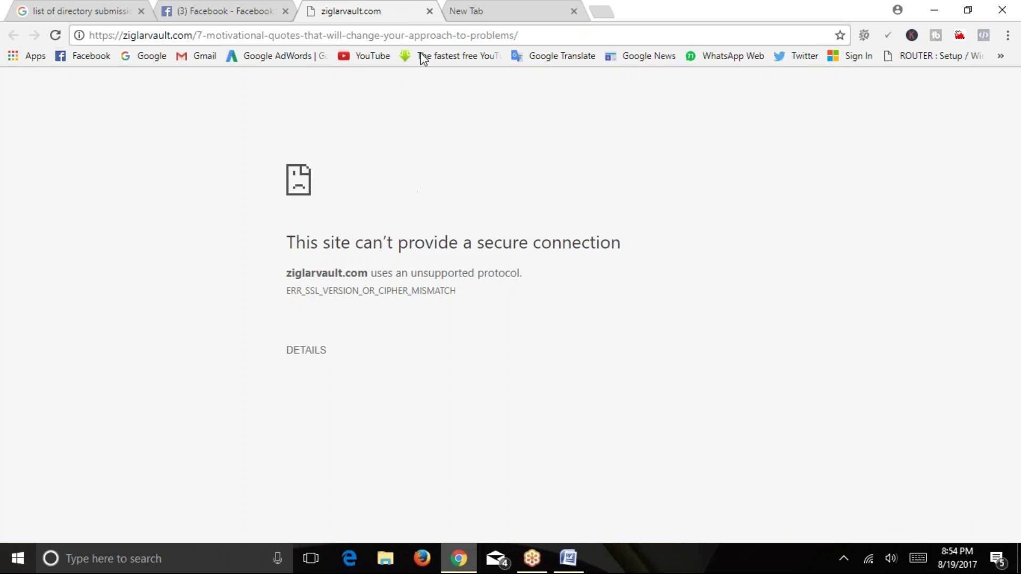
pyautogui.click(428, 11)
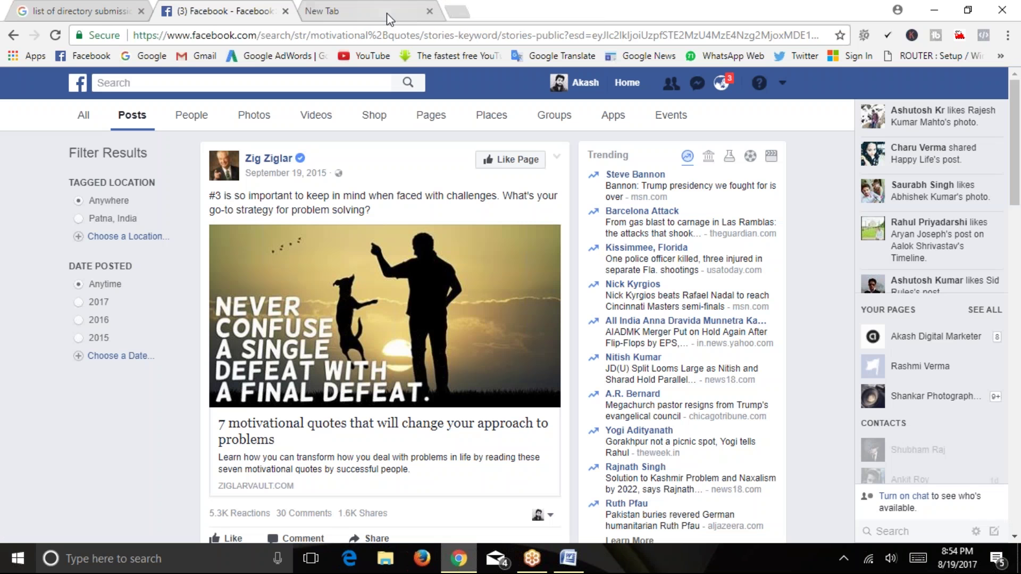
pyautogui.click(429, 11)
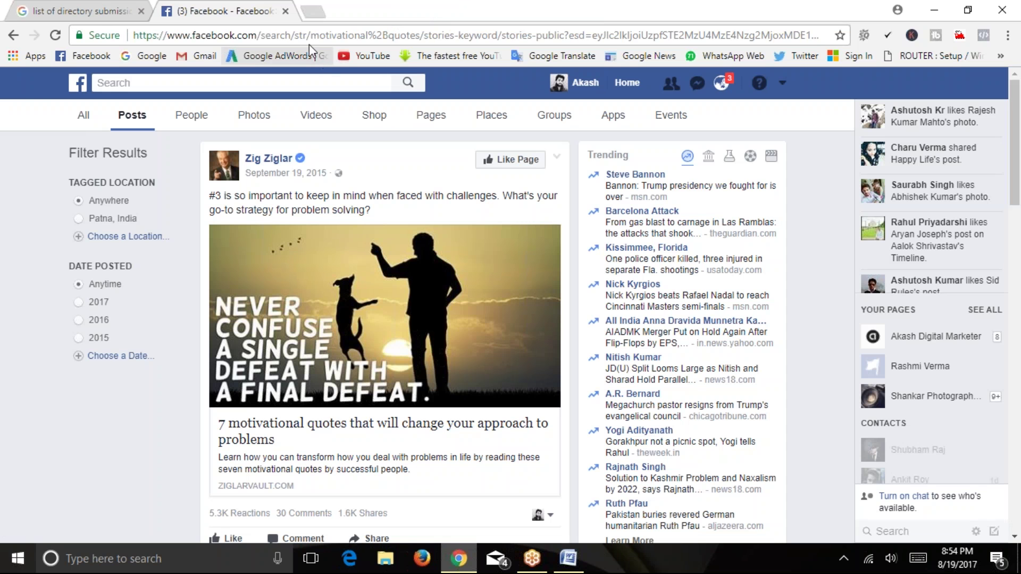
pyautogui.click(133, 7)
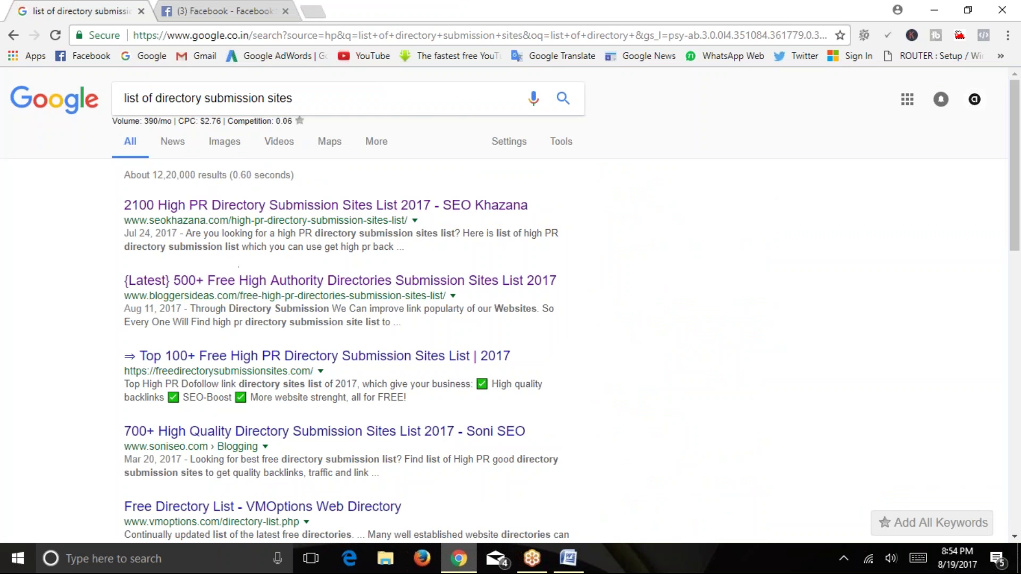
pyautogui.click(204, 7)
pyautogui.click(568, 558)
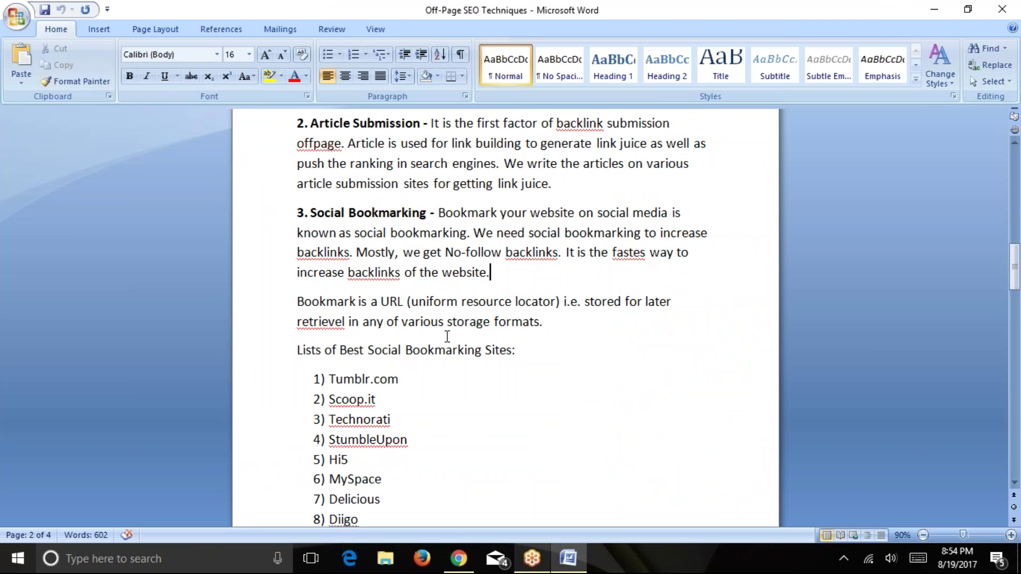
# Select entries in the bookmarking-site list, from Tumblr.com through Diigo and Delicious.
pyautogui.scroll(-1, 426, 355)
pyautogui.moveTo(328, 327); pyautogui.dragTo(395, 464)
pyautogui.click(429, 410)
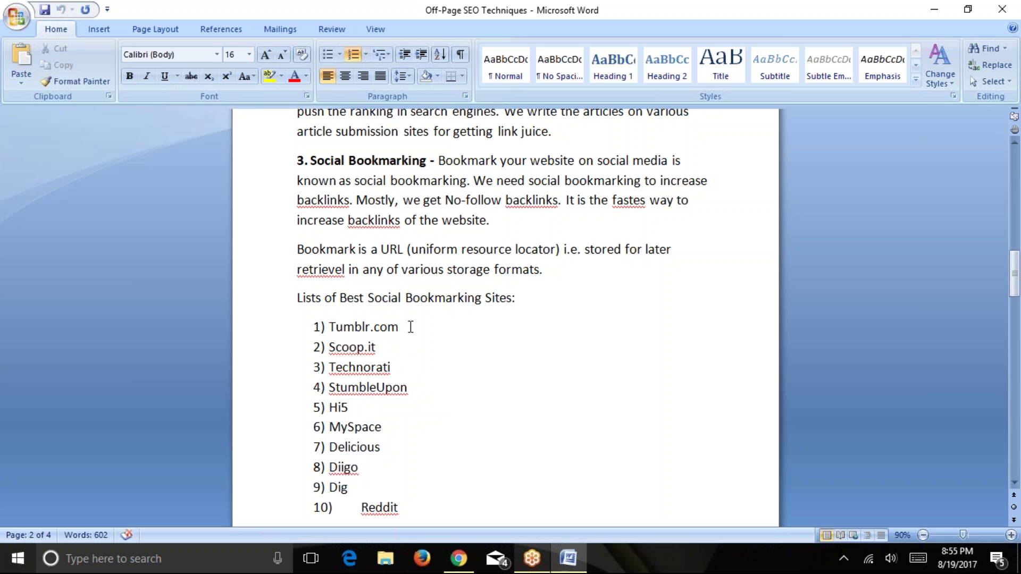
pyautogui.moveTo(330, 325); pyautogui.dragTo(328, 488)
pyautogui.click(380, 448)
pyautogui.doubleClick(344, 468)
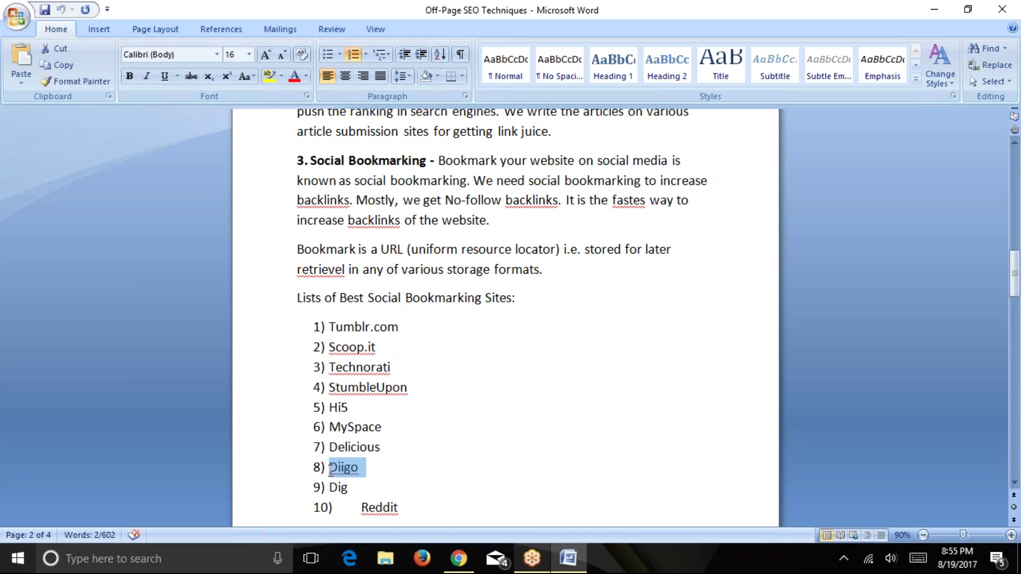
pyautogui.moveTo(399, 454); pyautogui.dragTo(337, 448)
# Copy Tumblr.com from the list and switch back to Chrome.
pyautogui.click(407, 329)
pyautogui.doubleClick(407, 331)
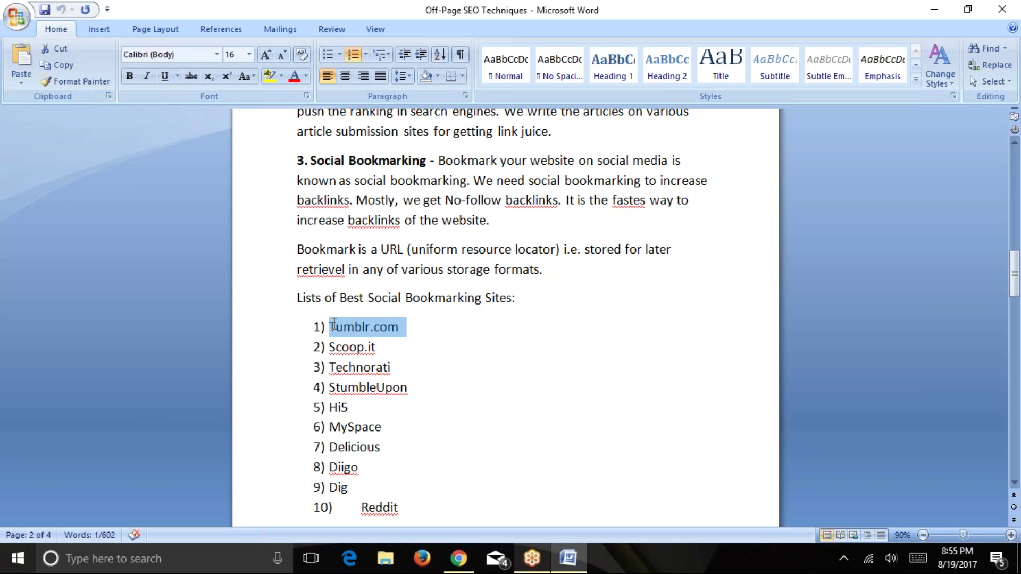
pyautogui.rightClick(403, 330)
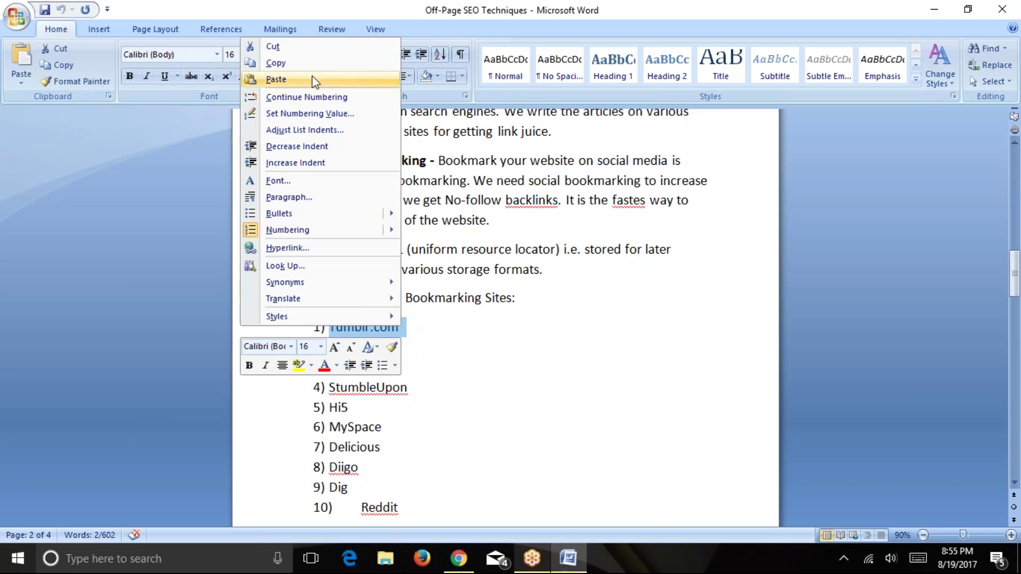
pyautogui.click(310, 64)
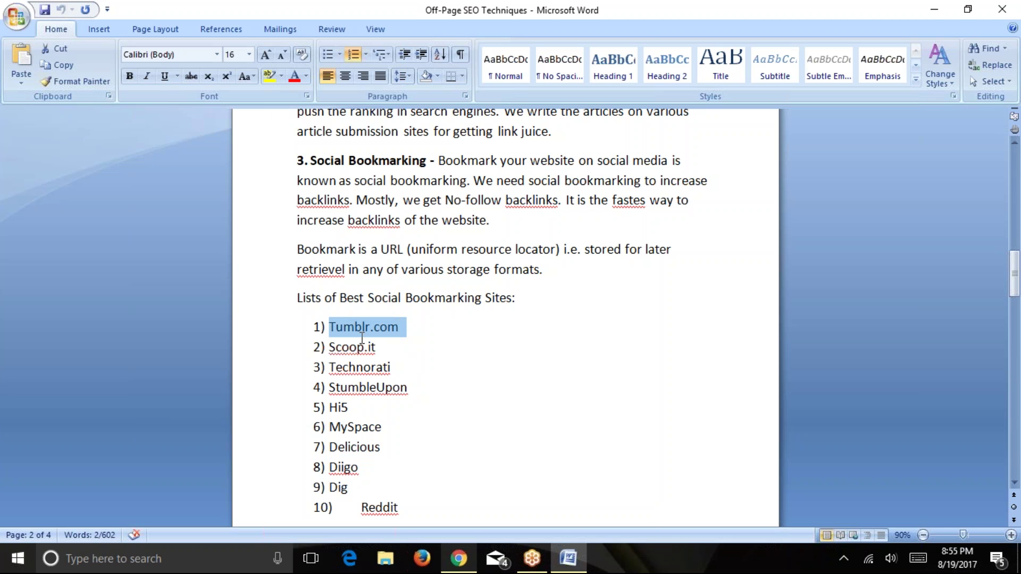
pyautogui.click(458, 559)
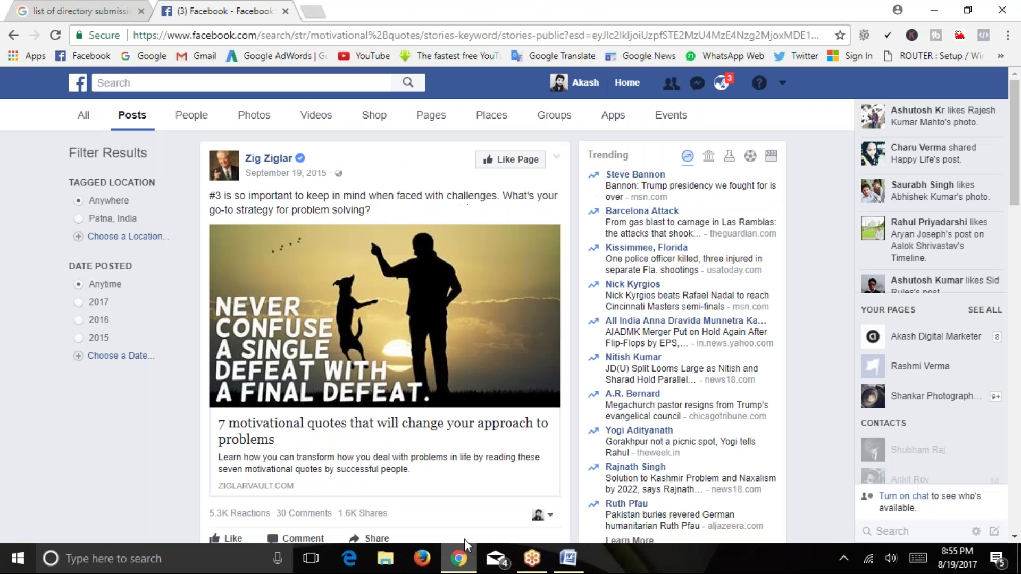
# Search Google for Tumblr.com in a new tab and open the Tumblr sign-up result.
pyautogui.click(317, 13)
pyautogui.hotkey('ctrl', 'v')
pyautogui.press('Return')
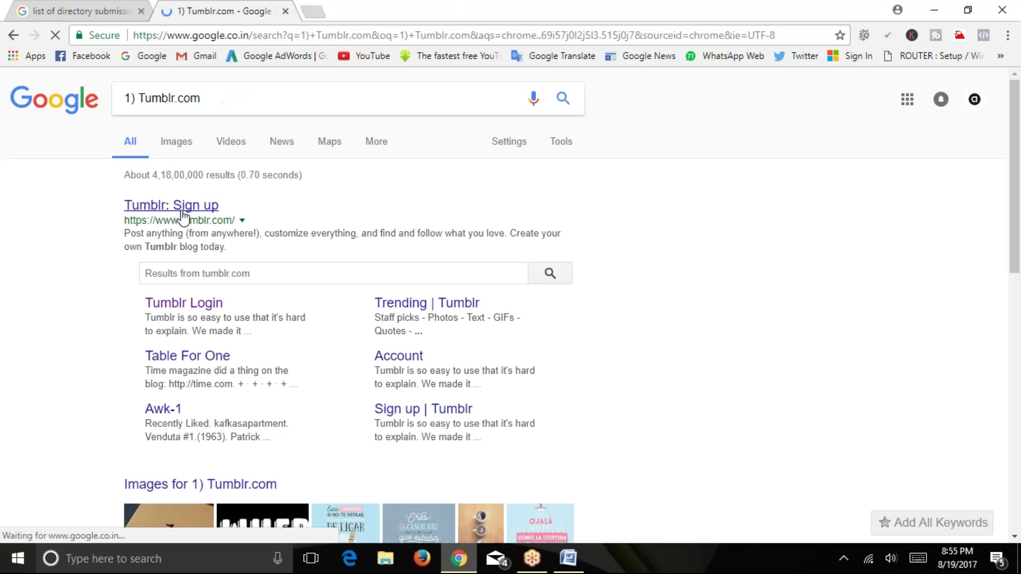
pyautogui.click(180, 207)
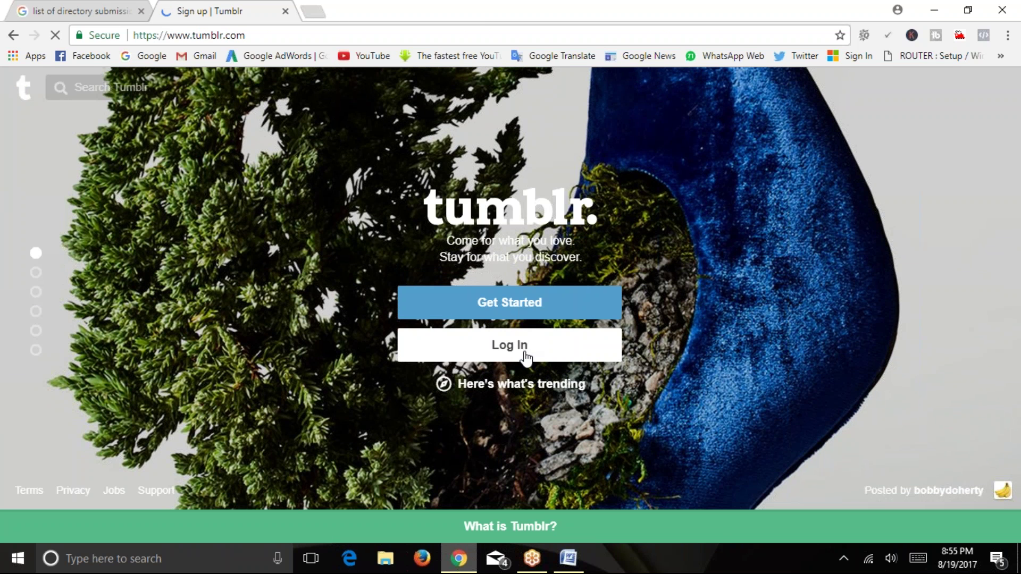
# Start creating a Tumblr account and enter the account e-mail address and a password.
pyautogui.click(517, 314)
pyautogui.click(486, 277)
pyautogui.write('akash')
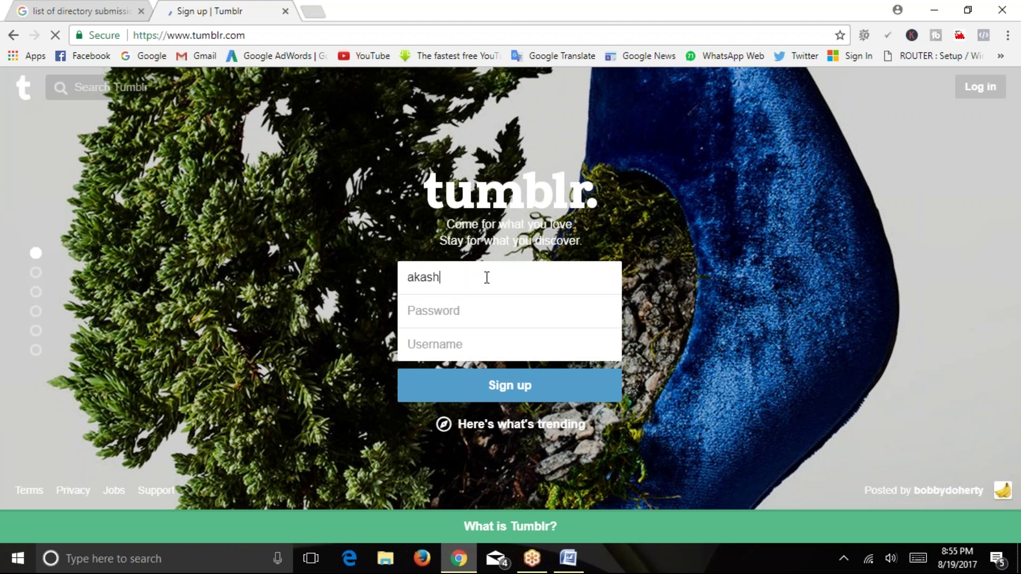
pyautogui.hotkey('ctrl', 'a')
pyautogui.press('BackSpace')
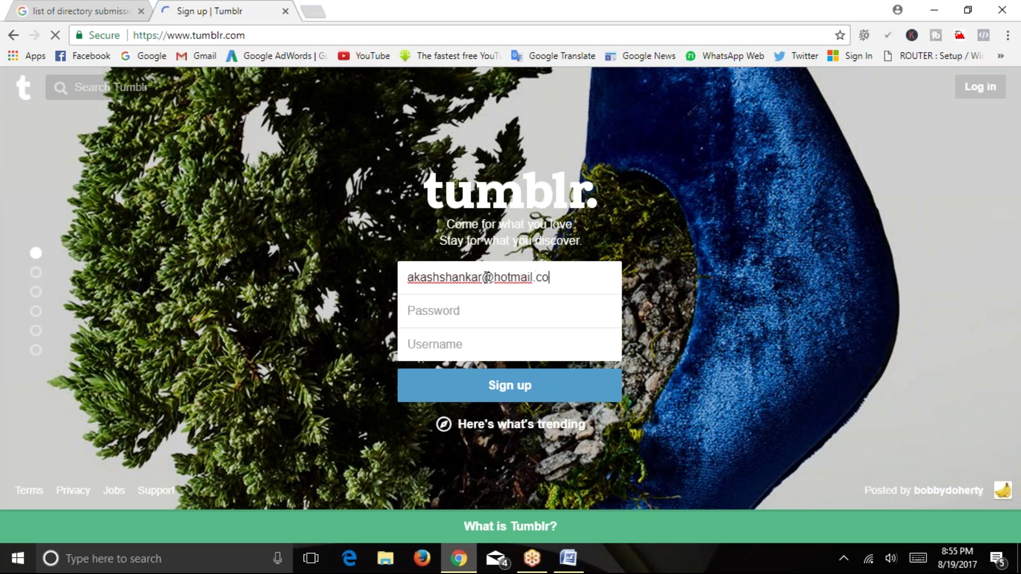
pyautogui.press('Tab')
pyautogui.write('••')
pyautogui.press('BackSpace')
pyautogui.press('BackSpace')
pyautogui.press('BackSpace')
pyautogui.write('••••••••')
pyautogui.press('Tab')
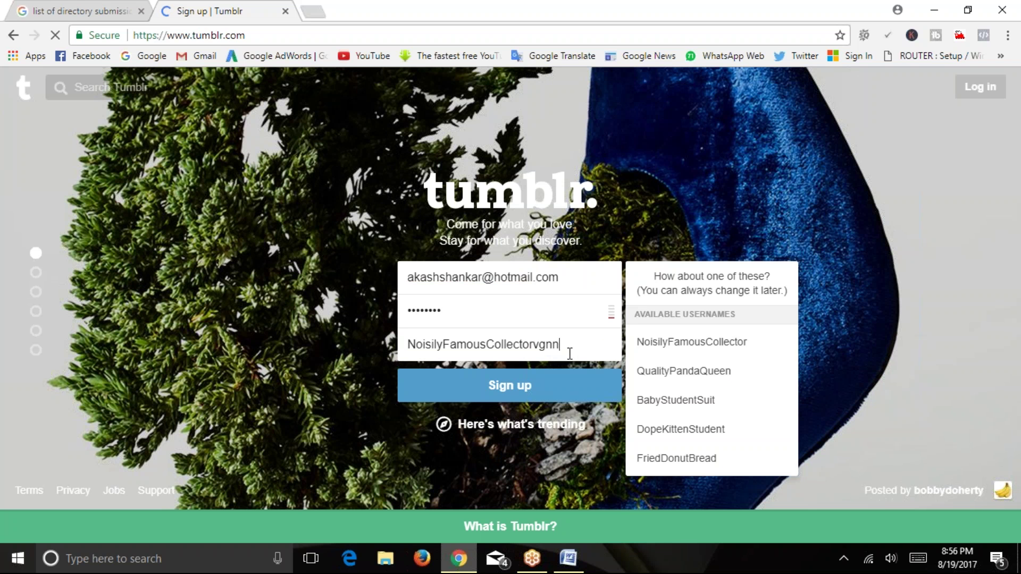
# Try a username, retype the password, submit, then accept a suggested available username.
pyautogui.write('vgnn')
pyautogui.moveTo(573, 342); pyautogui.dragTo(365, 342)
pyautogui.write('vg')
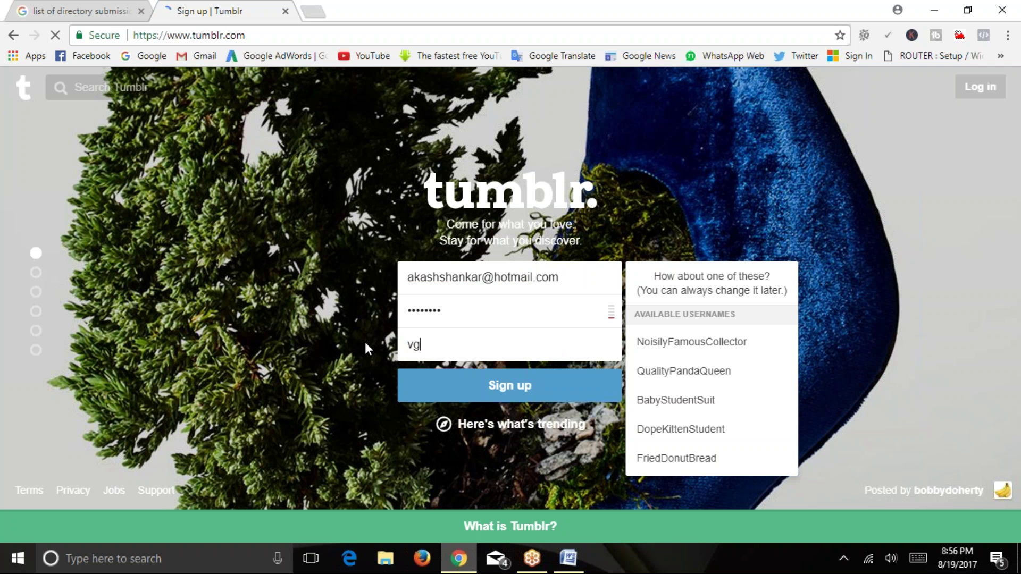
pyautogui.write('nns25g')
pyautogui.moveTo(497, 340); pyautogui.dragTo(351, 336)
pyautogui.press('BackSpace')
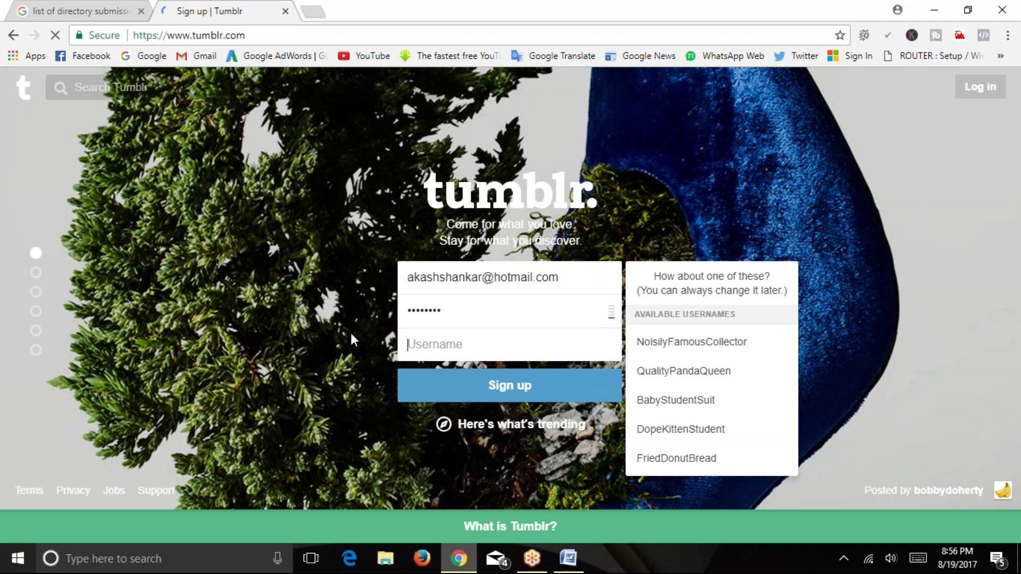
pyautogui.hotkey('ctrl', 'a')
pyautogui.write('•••••••')
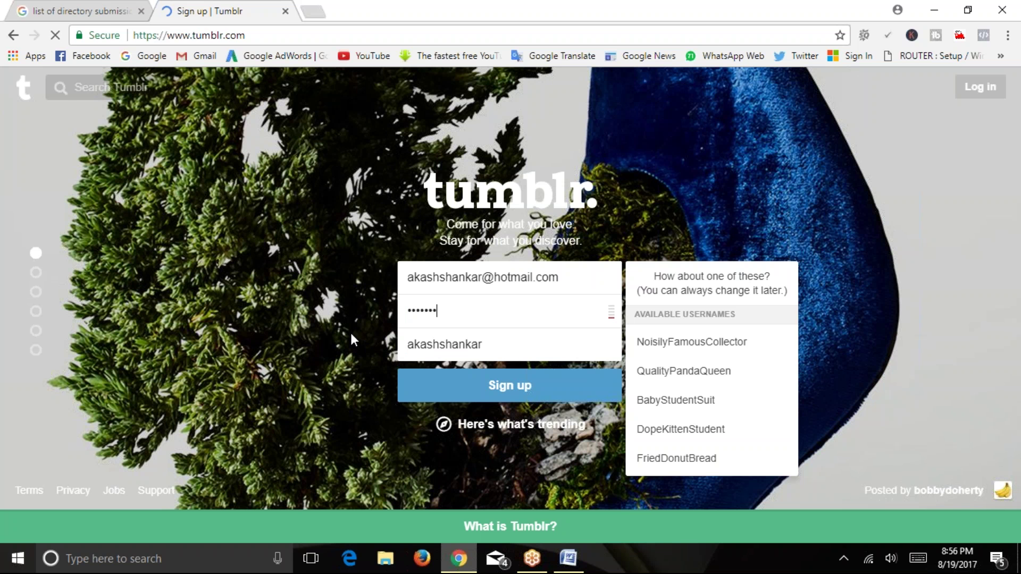
pyautogui.write('••')
pyautogui.click(489, 388)
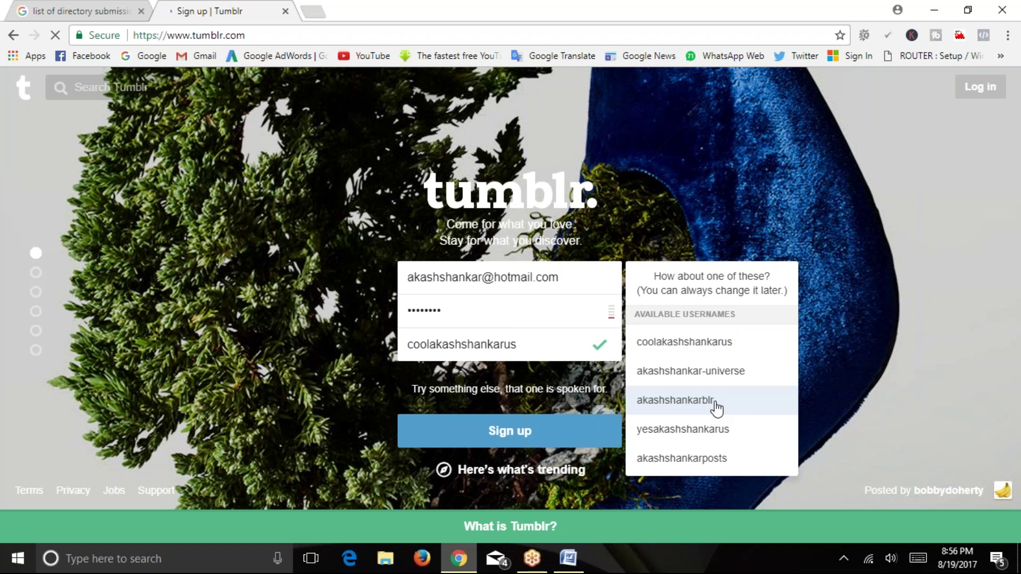
pyautogui.click(720, 458)
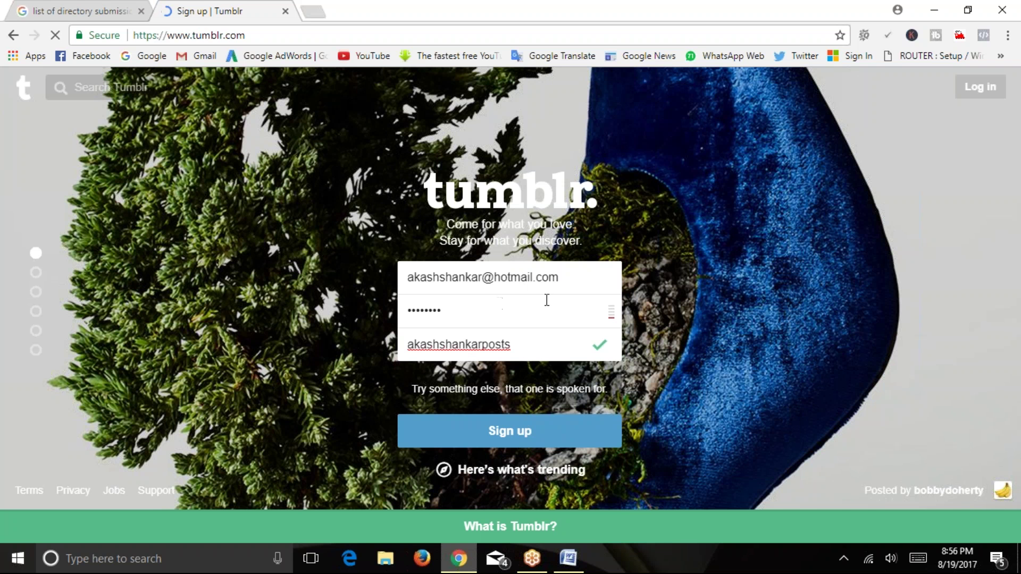
pyautogui.moveTo(579, 277); pyautogui.dragTo(406, 279)
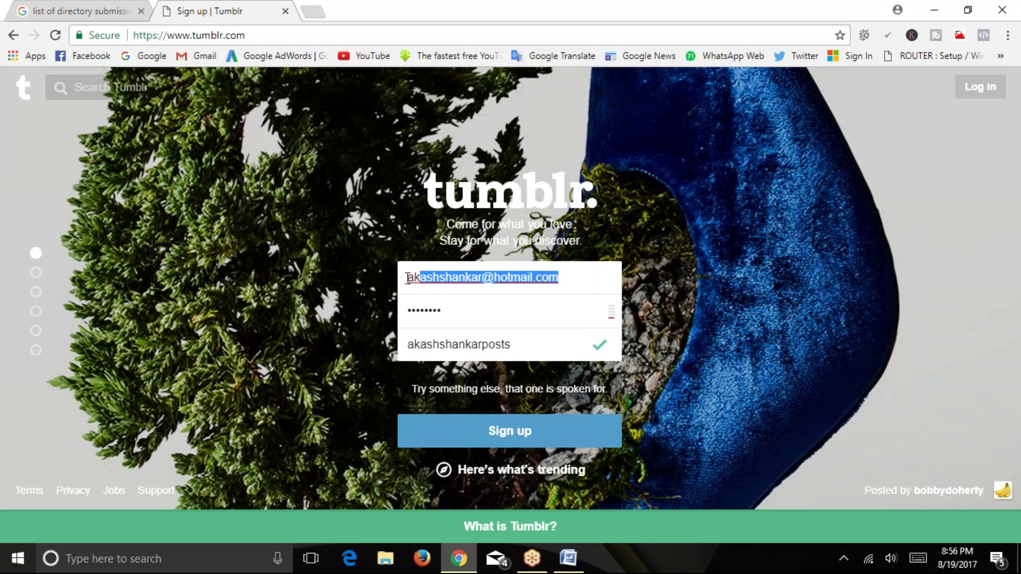
# Submit sign-up, save the password in Chrome, accept the terms, enter age 27 and pass reCAPTCHA.
pyautogui.click(508, 425)
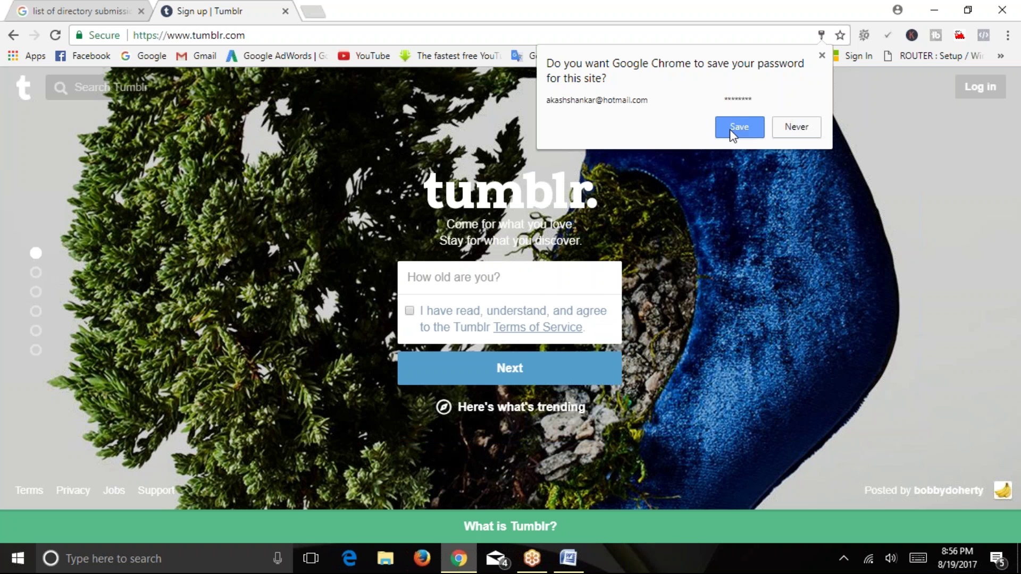
pyautogui.click(738, 127)
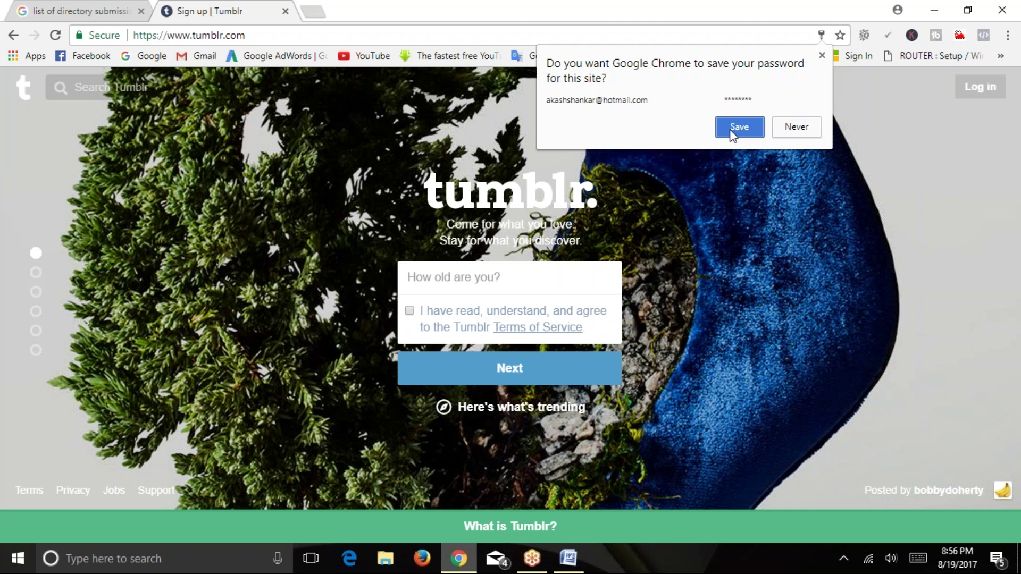
pyautogui.click(411, 311)
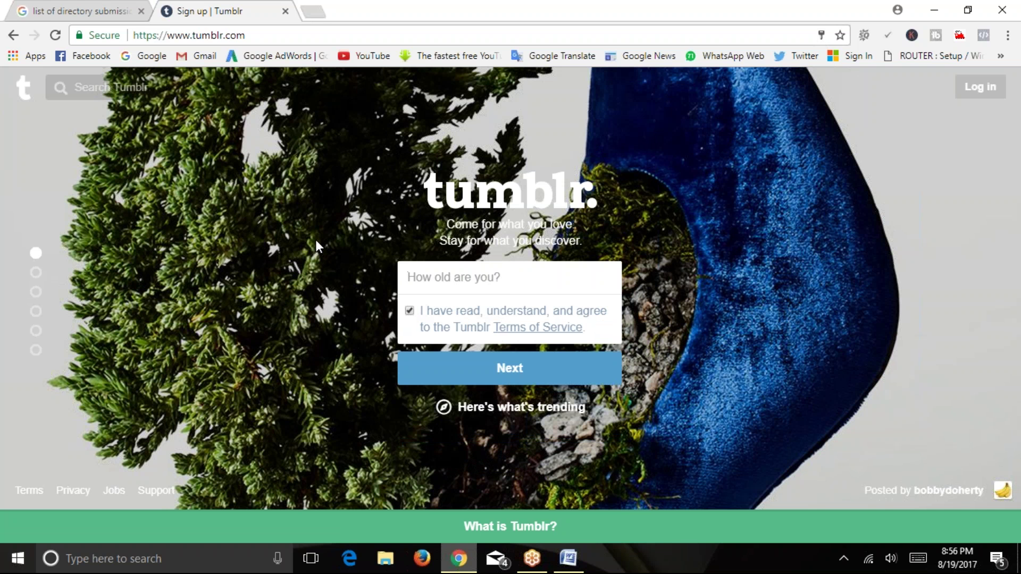
pyautogui.write('27')
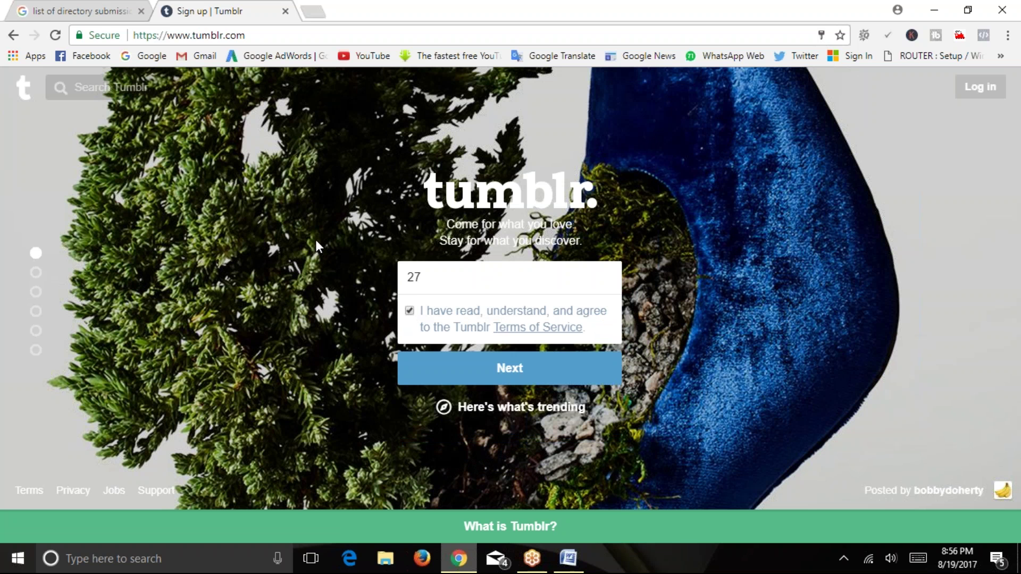
pyautogui.click(518, 378)
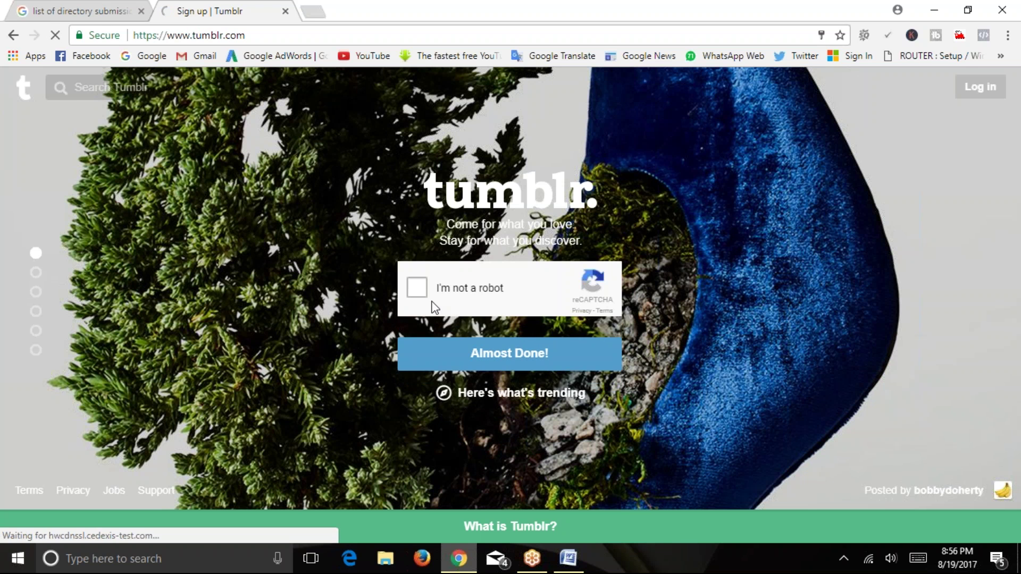
pyautogui.click(417, 291)
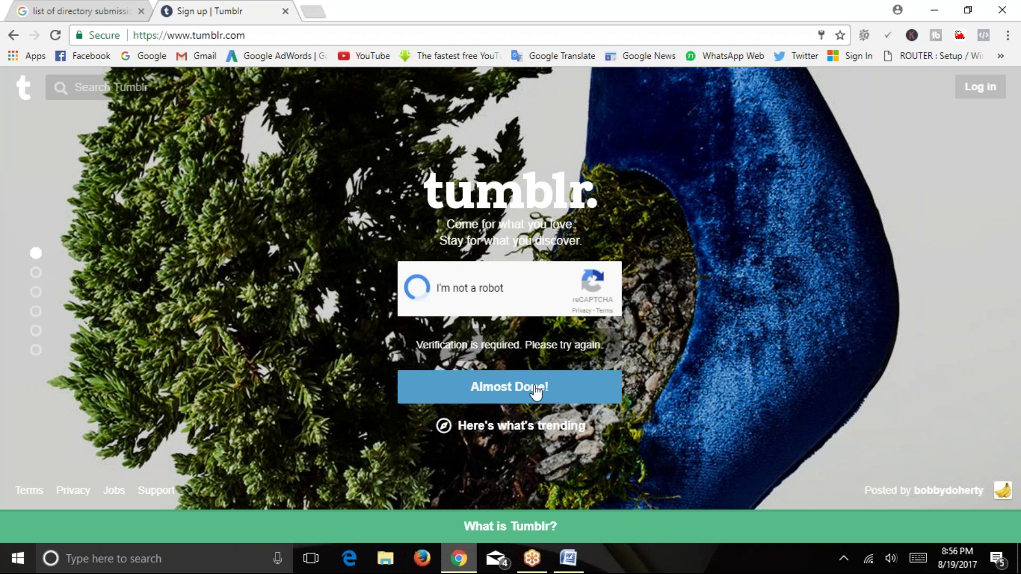
pyautogui.click(535, 391)
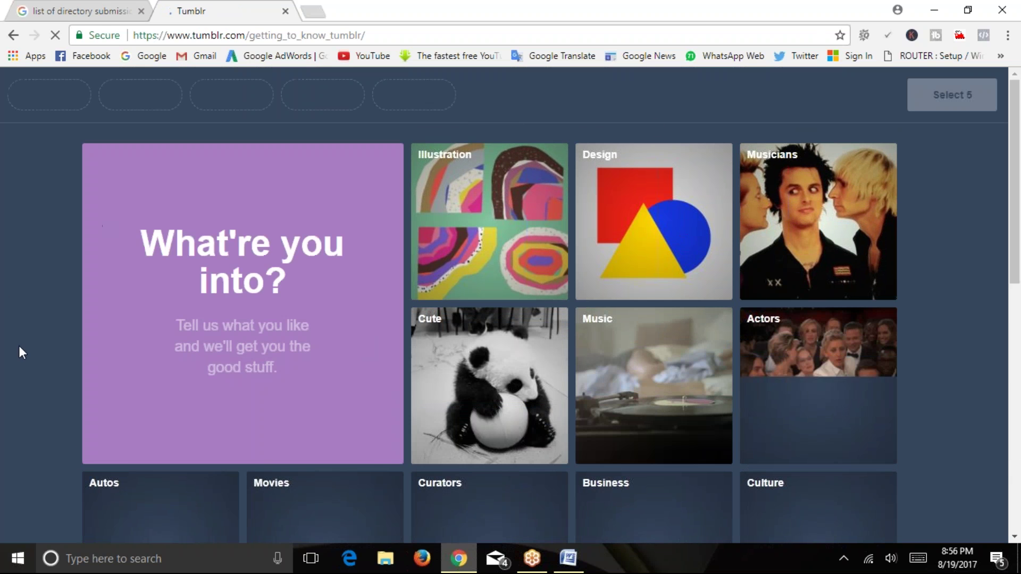
# Pick Writers, Illustration and Design as interests.
pyautogui.moveTo(1015, 120)
pyautogui.mouseDown()
pyautogui.moveTo(1019, 360)
pyautogui.moveTo(1015, 120)
pyautogui.mouseUp()
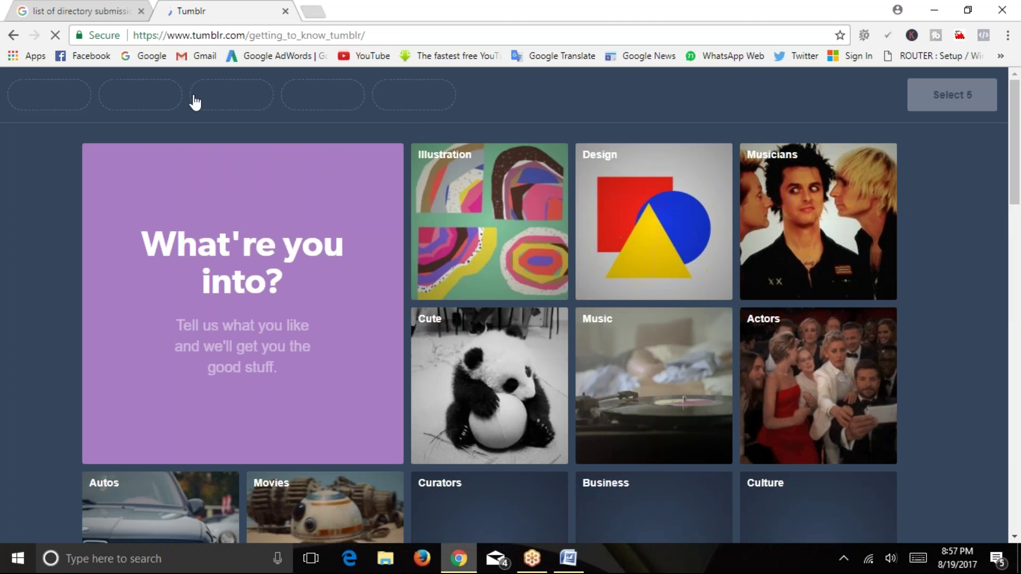
pyautogui.scroll(-10, 42, 223)
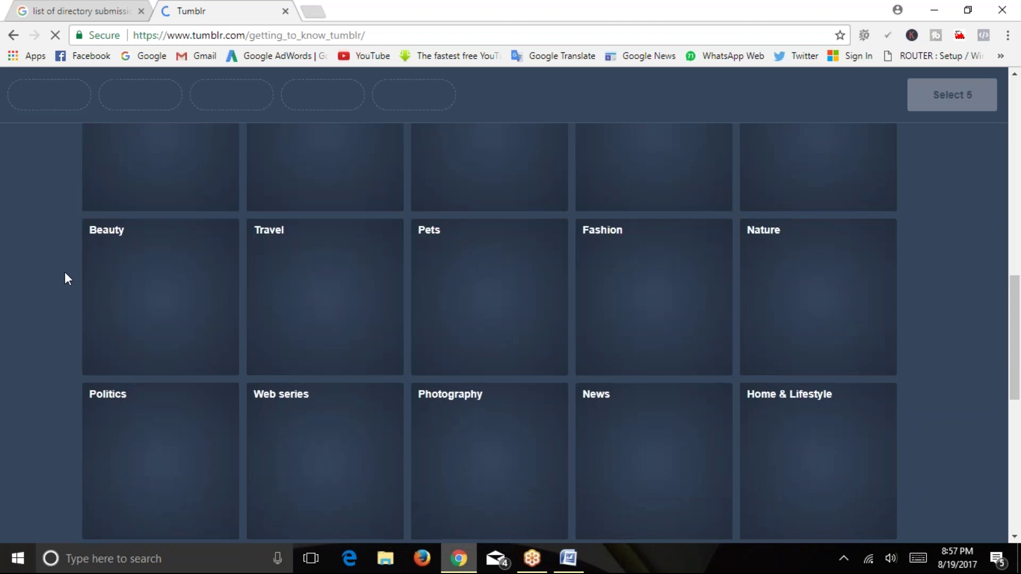
pyautogui.scroll(-9, 64, 273)
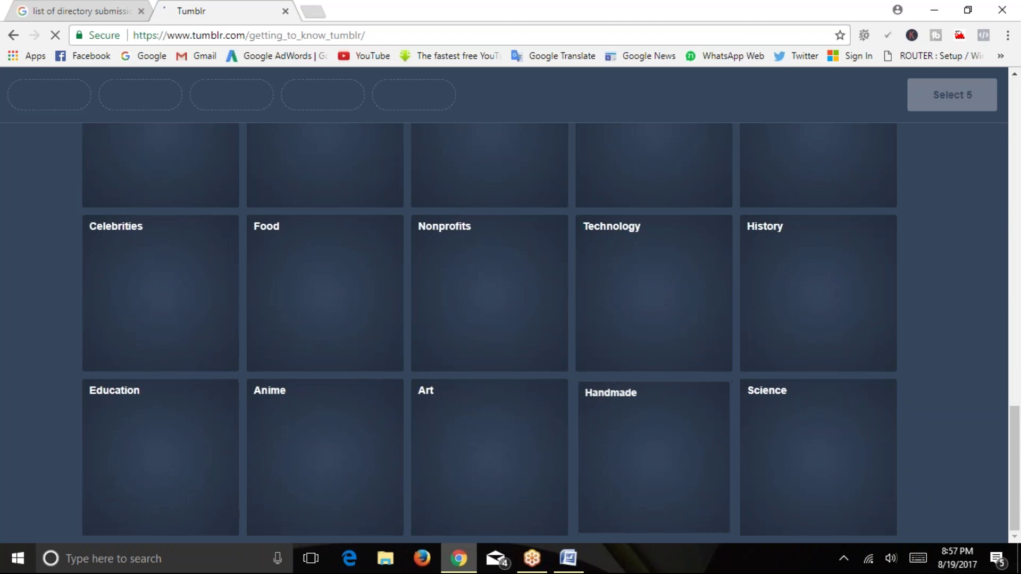
pyautogui.scroll(20, 232, 289)
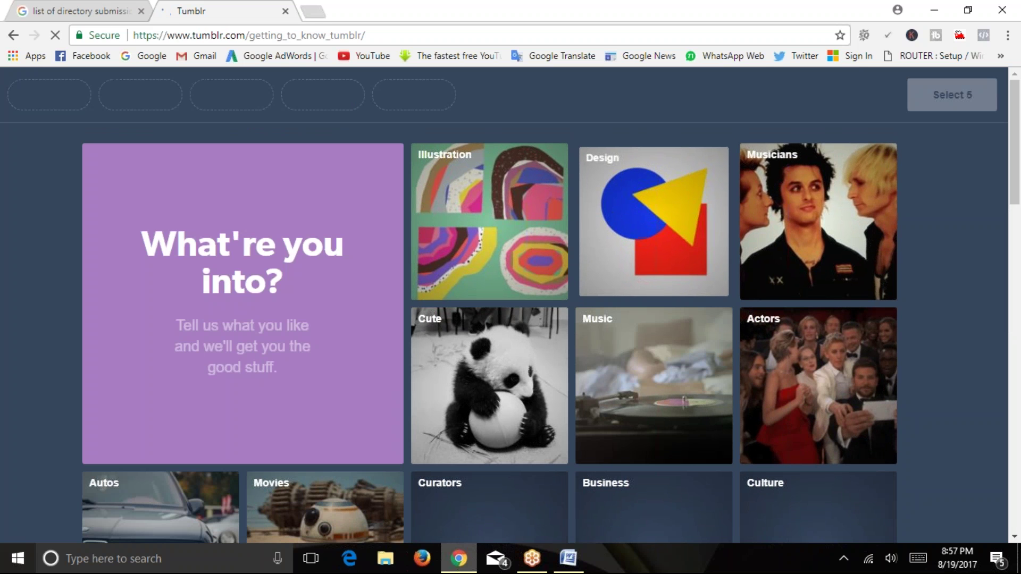
pyautogui.scroll(-5, 495, 380)
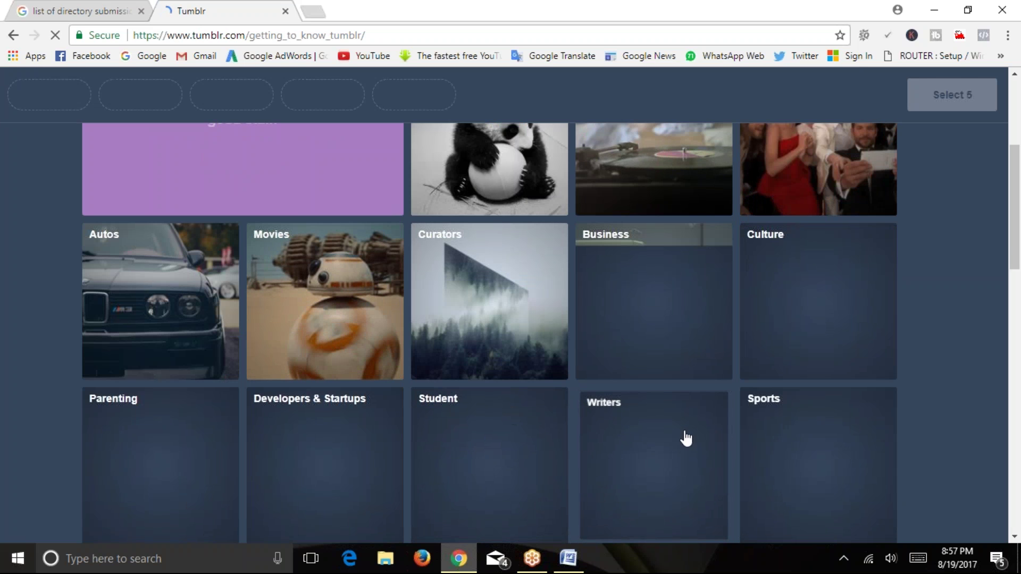
pyautogui.click(684, 438)
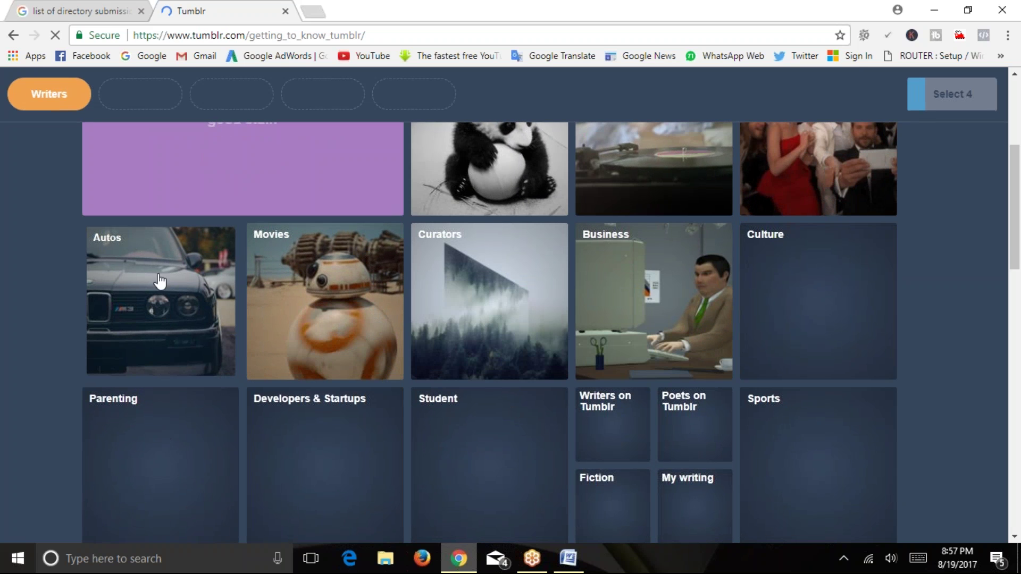
pyautogui.scroll(5, 449, 282)
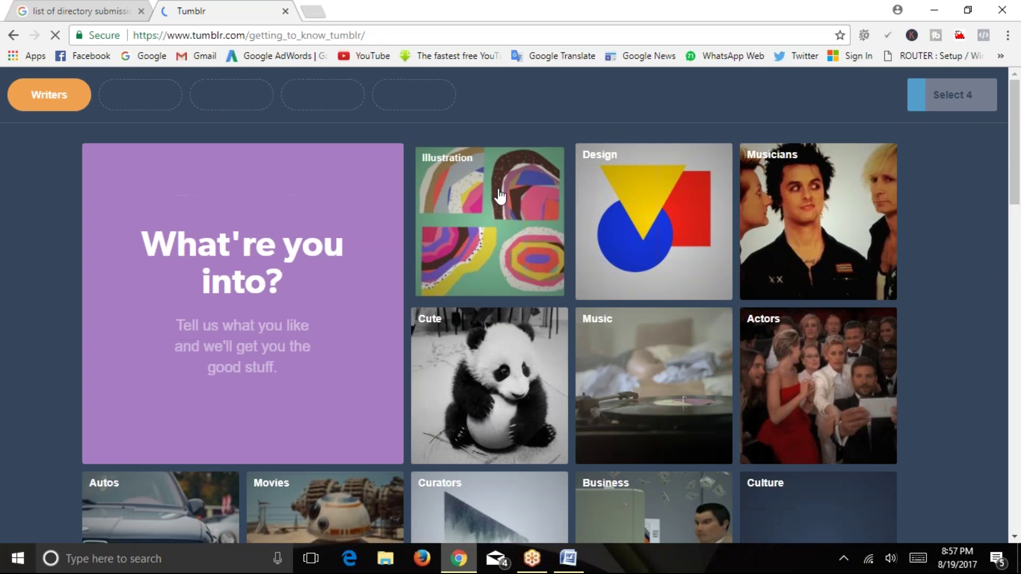
pyautogui.click(498, 194)
pyautogui.click(673, 220)
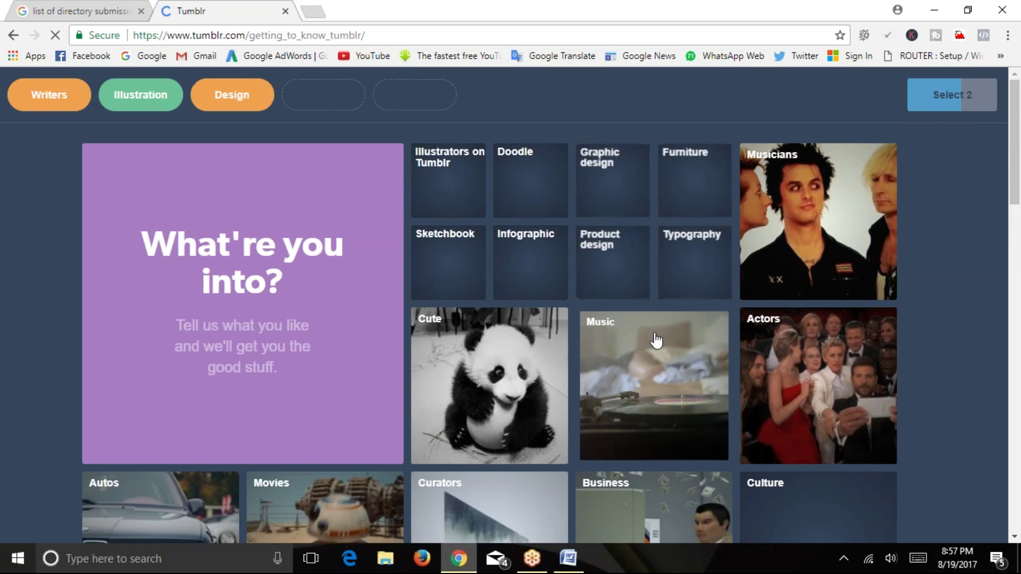
# Add Business, Advertising and Marketing, remove Illustration, and continue to the dashboard.
pyautogui.scroll(-2, 656, 341)
pyautogui.click(629, 401)
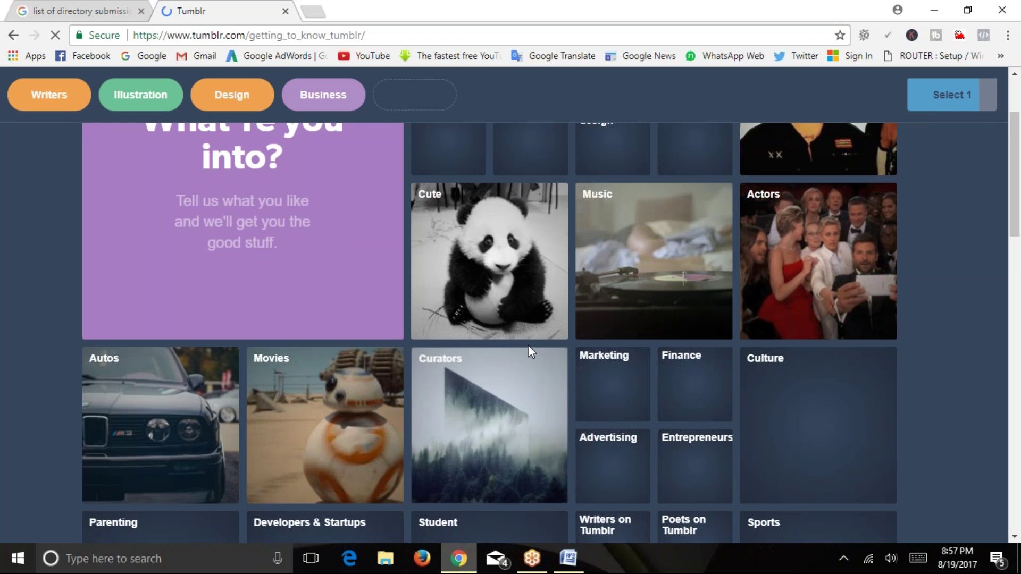
pyautogui.scroll(-4, 524, 351)
pyautogui.click(612, 224)
pyautogui.scroll(2, 616, 271)
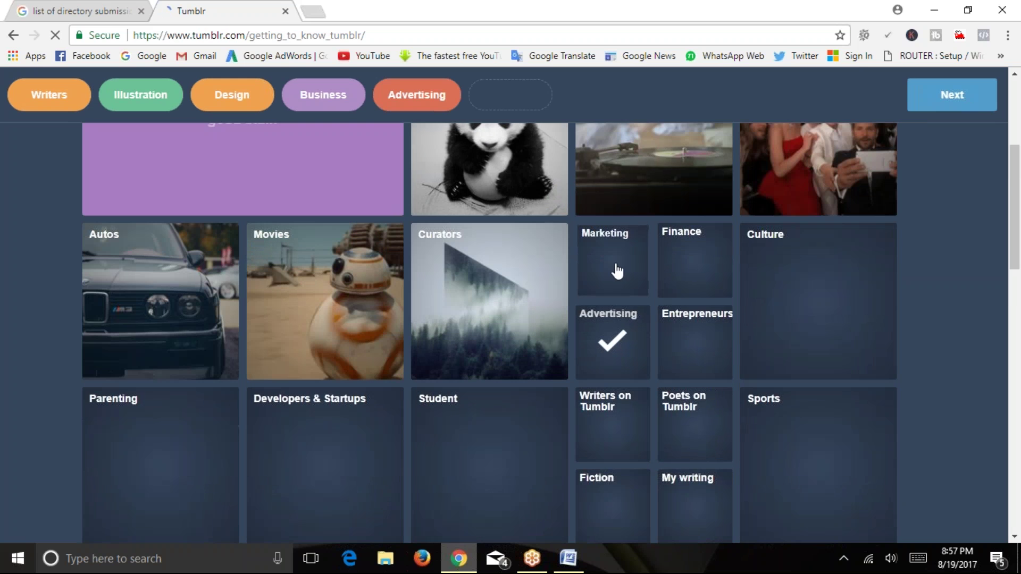
pyautogui.click(616, 271)
pyautogui.scroll(4, 597, 298)
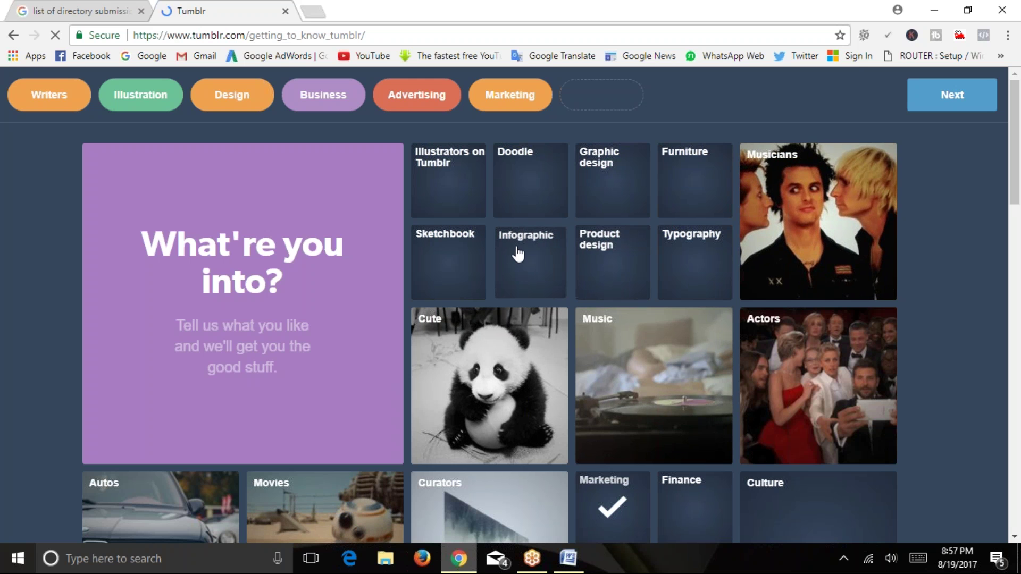
pyautogui.scroll(-5, 556, 274)
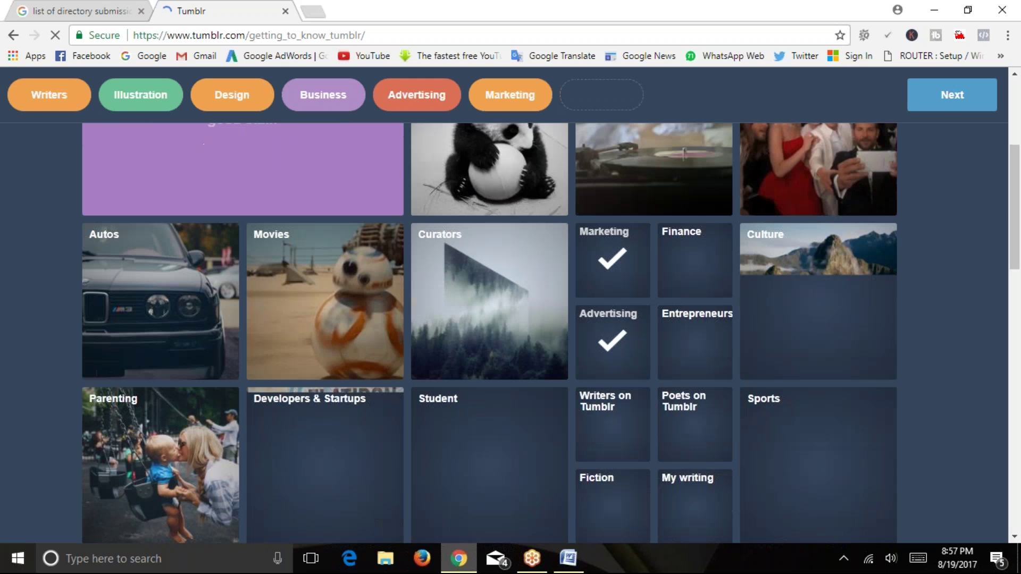
pyautogui.scroll(-5, 806, 355)
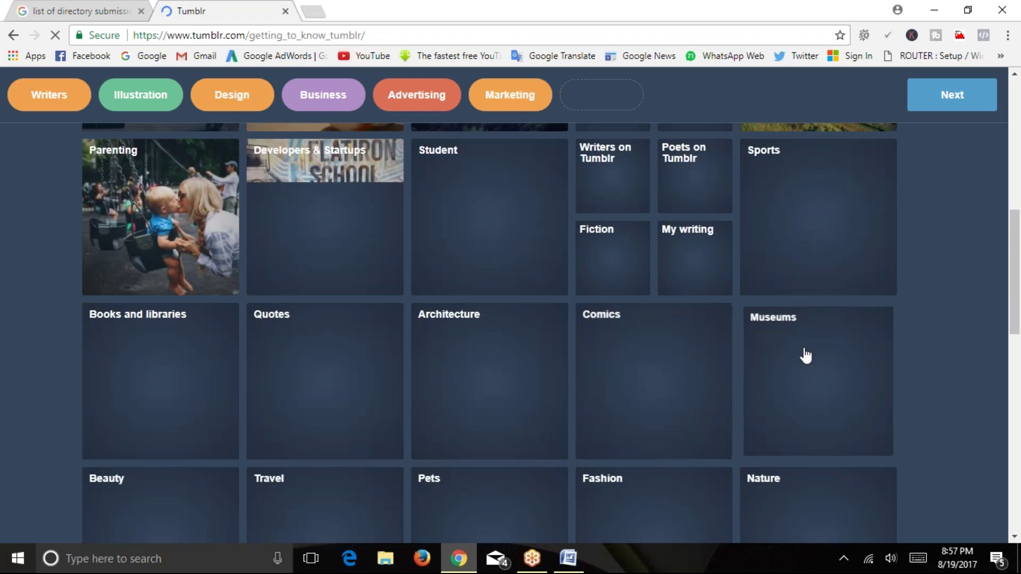
pyautogui.click(139, 96)
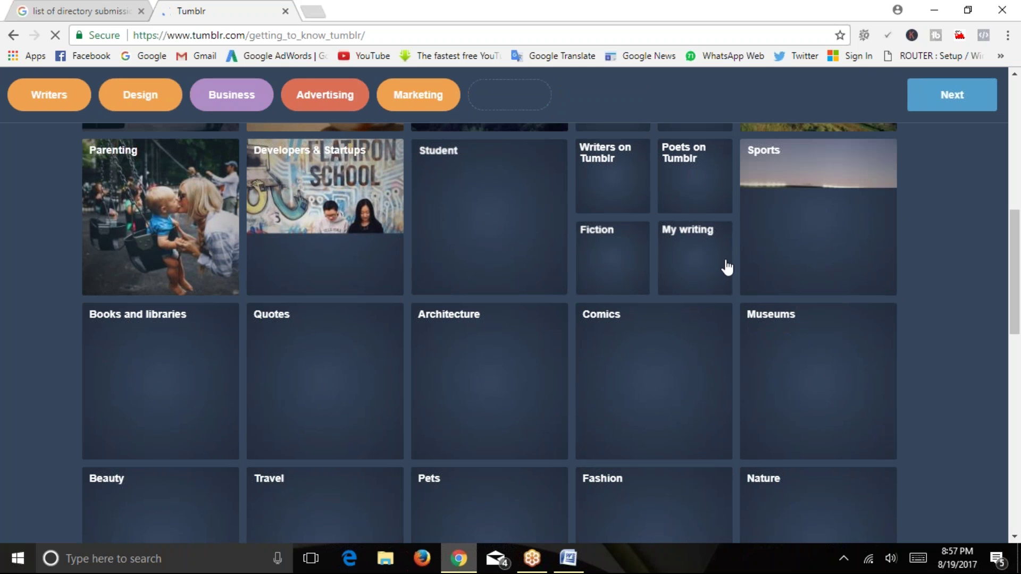
pyautogui.click(943, 96)
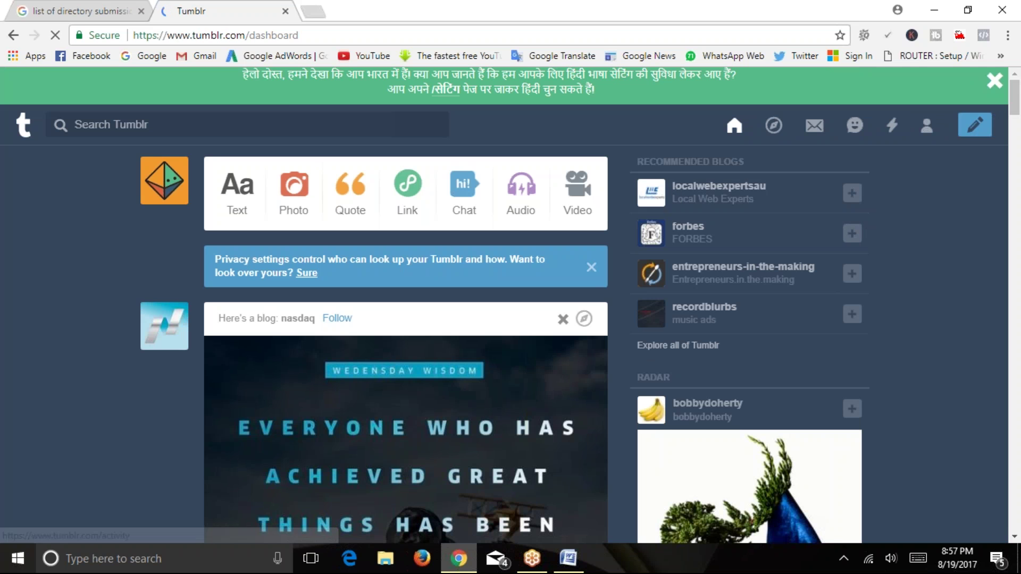
# Close the green Hindi-language banner on the new dashboard.
pyautogui.click(995, 80)
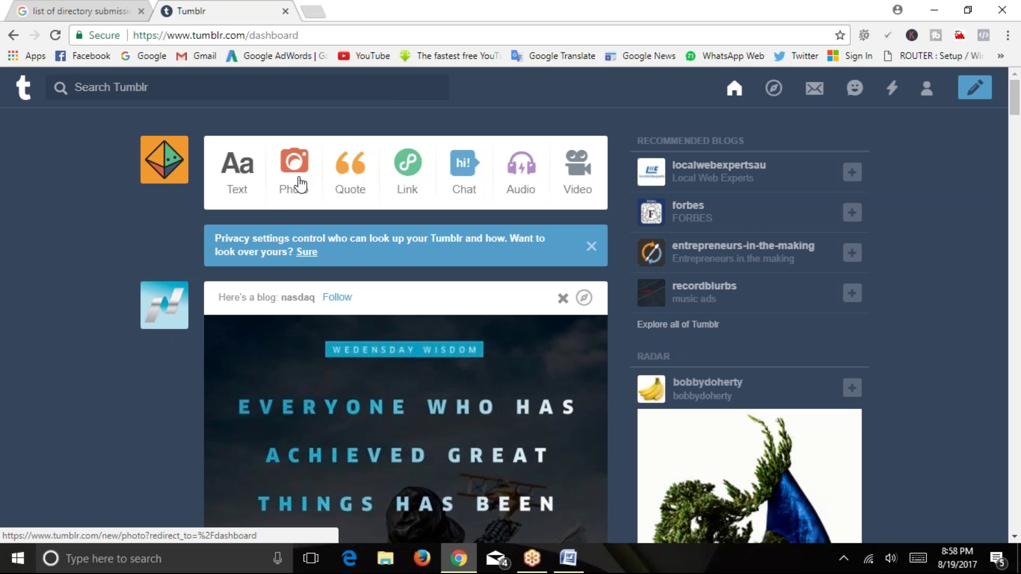
# Start a text post, then clear its body and discard the draft.
pyautogui.click(240, 171)
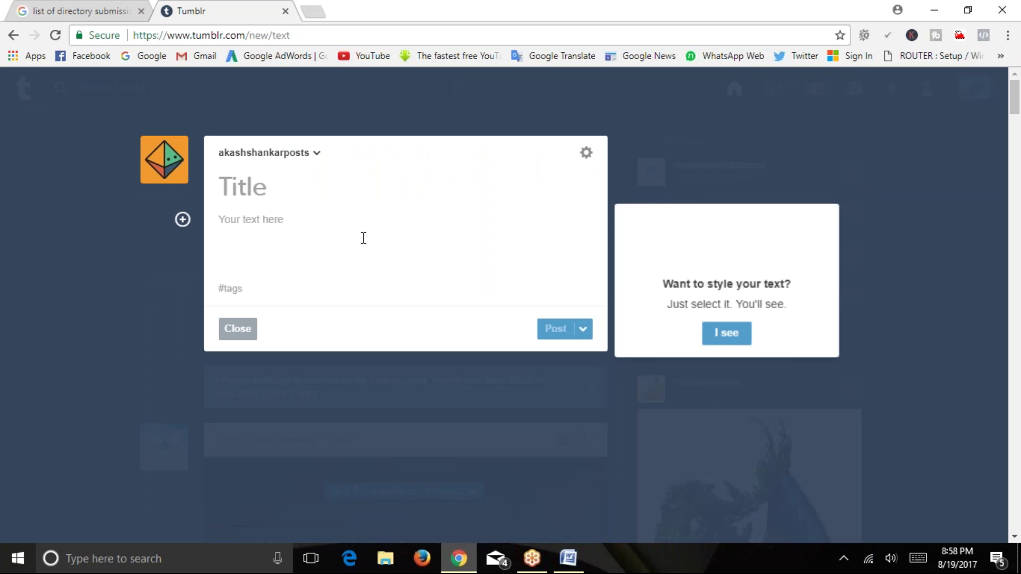
pyautogui.write('sjhsjfkshglksjglk')
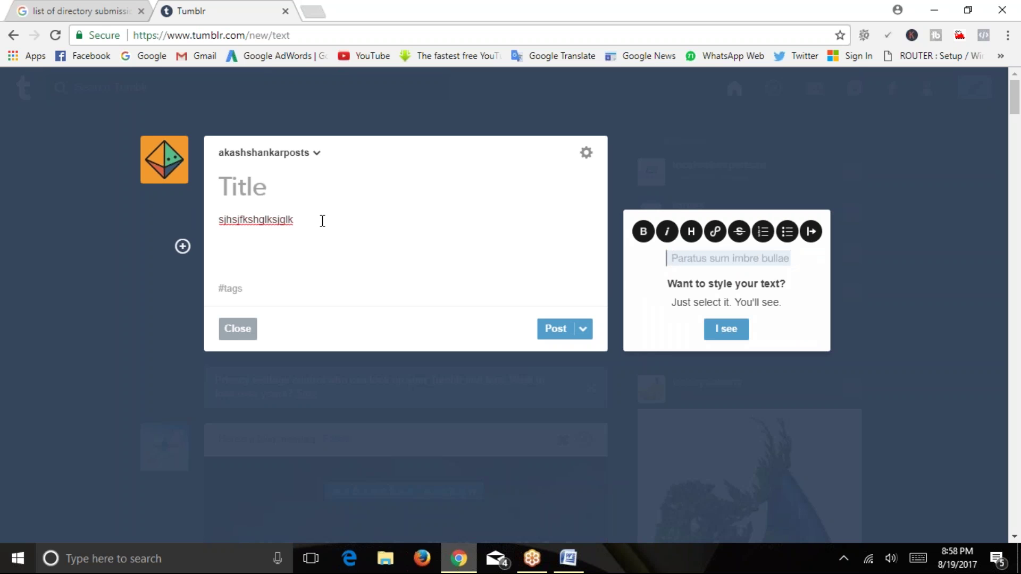
pyautogui.write('d')
pyautogui.press('BackSpace')
pyautogui.press('BackSpace')
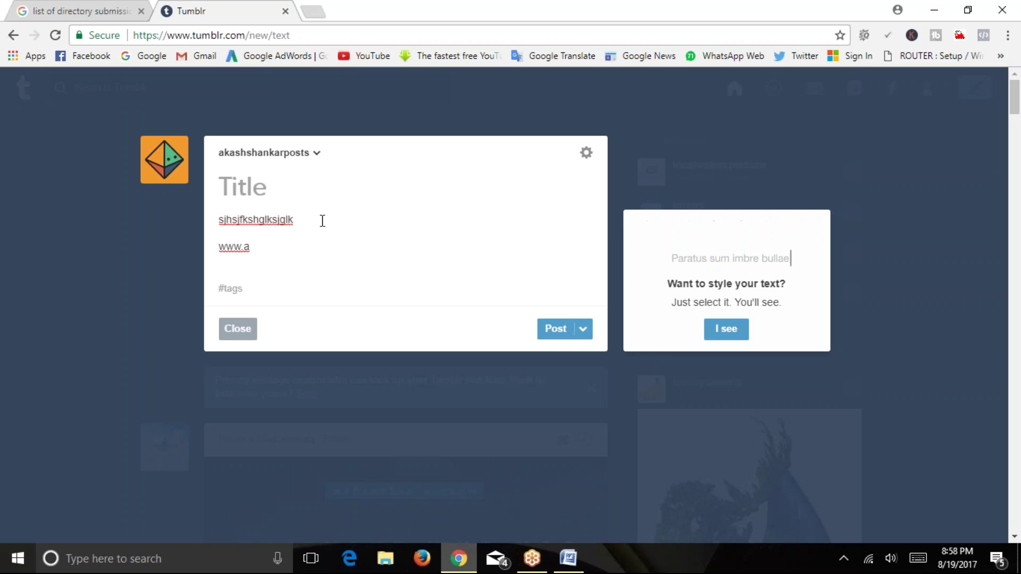
pyautogui.write('kashnkar.com')
pyautogui.hotkey('shift', 'Home')
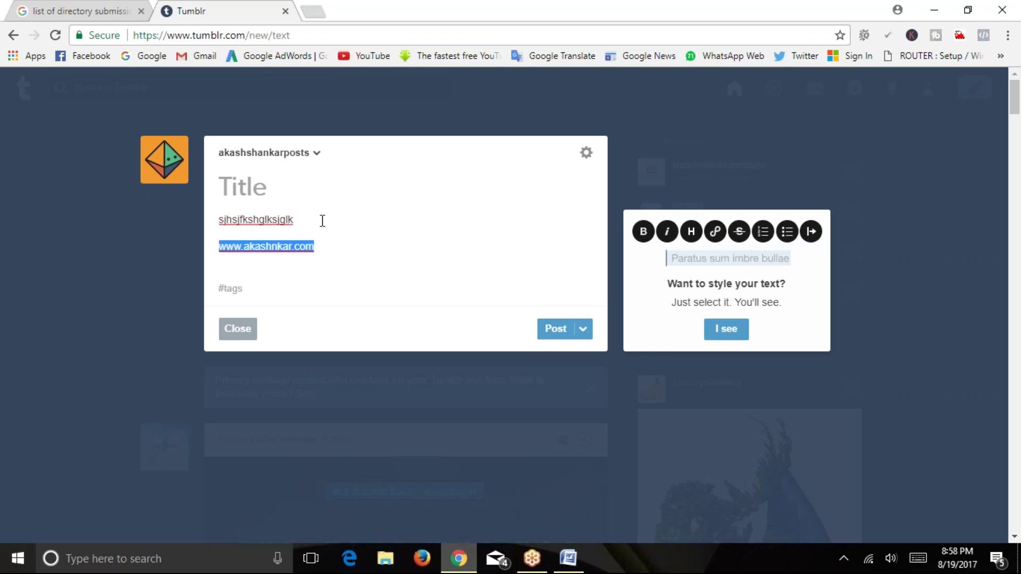
pyautogui.hotkey('ctrl', 'a')
pyautogui.press('BackSpace')
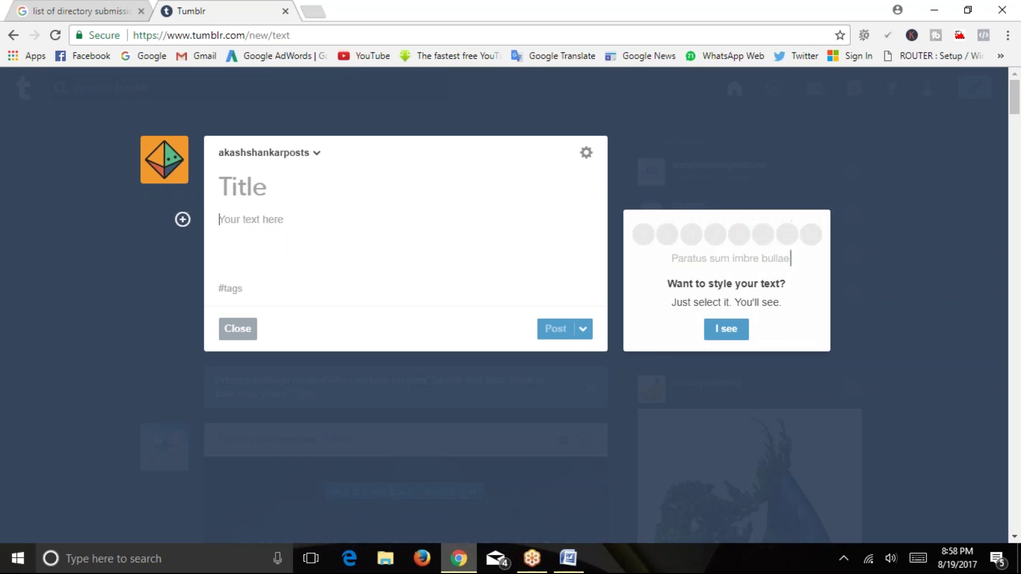
pyautogui.click(583, 329)
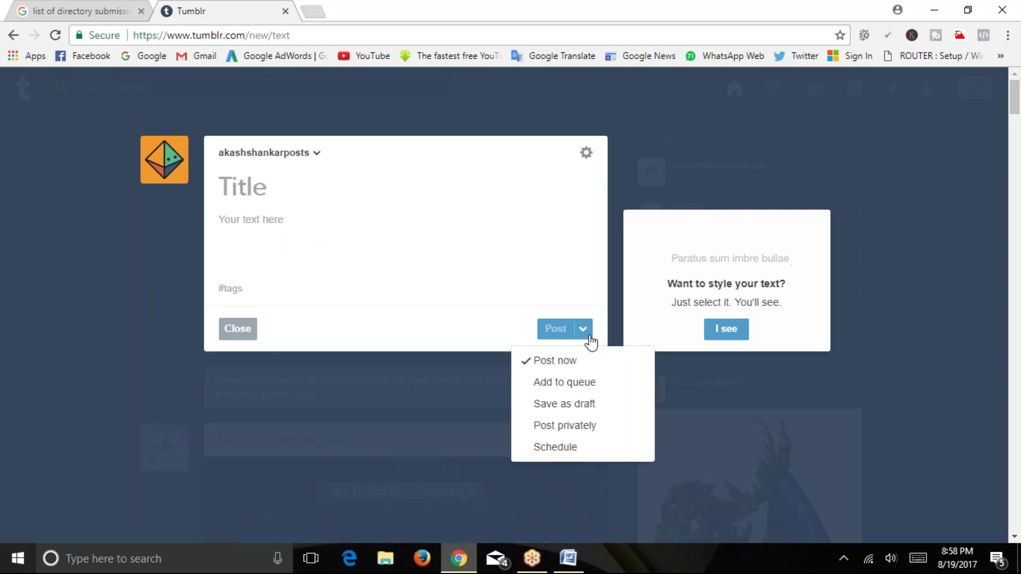
pyautogui.click(240, 330)
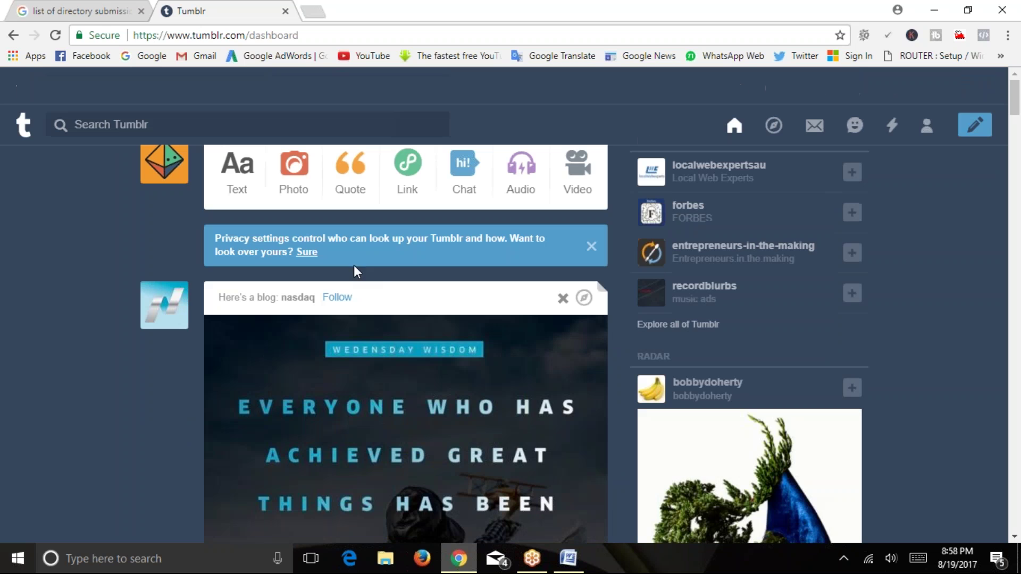
# Open and close the photo, audio and video post editors, dismissing the Keep exploring tip.
pyautogui.click(295, 189)
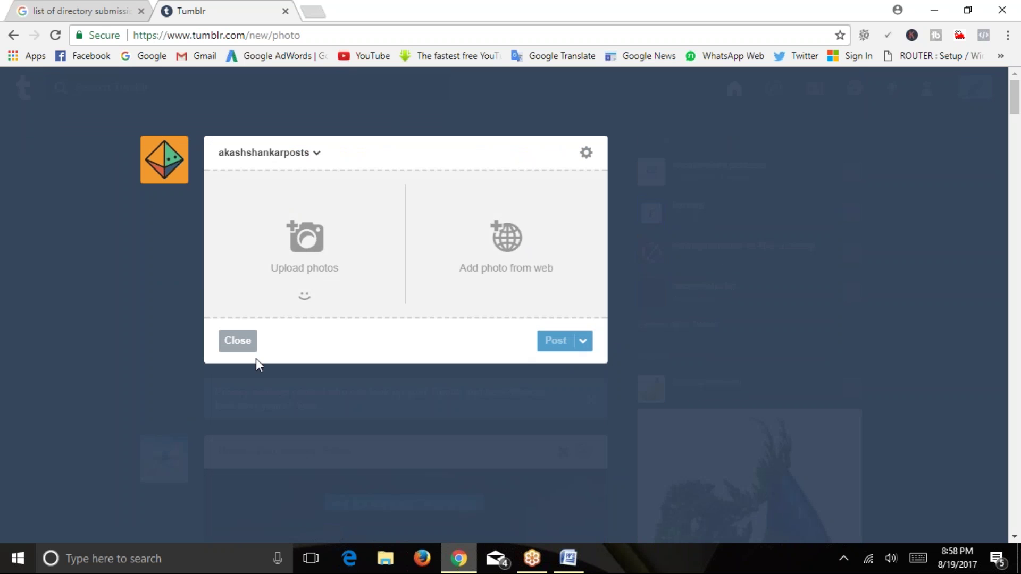
pyautogui.click(241, 343)
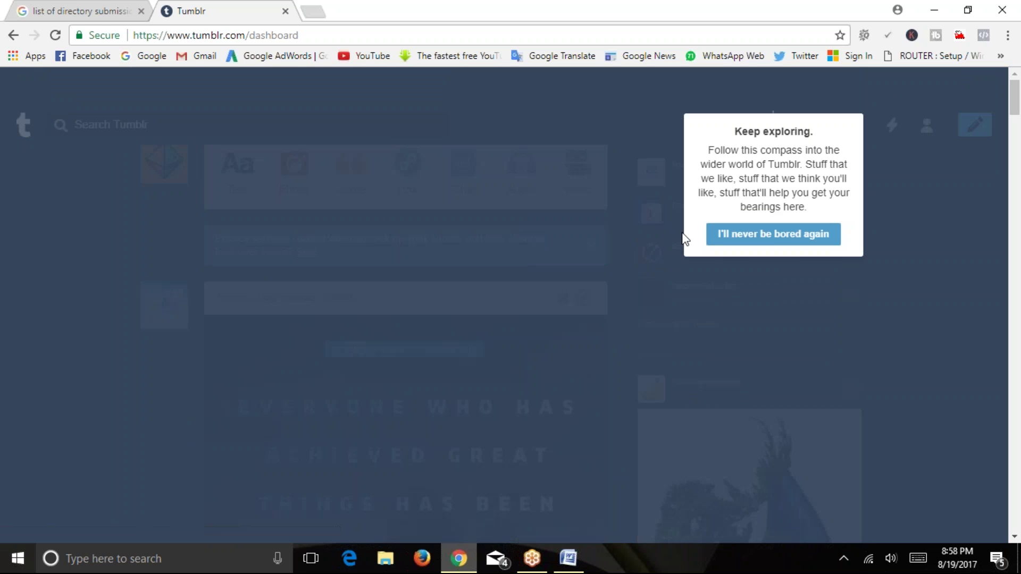
pyautogui.click(773, 234)
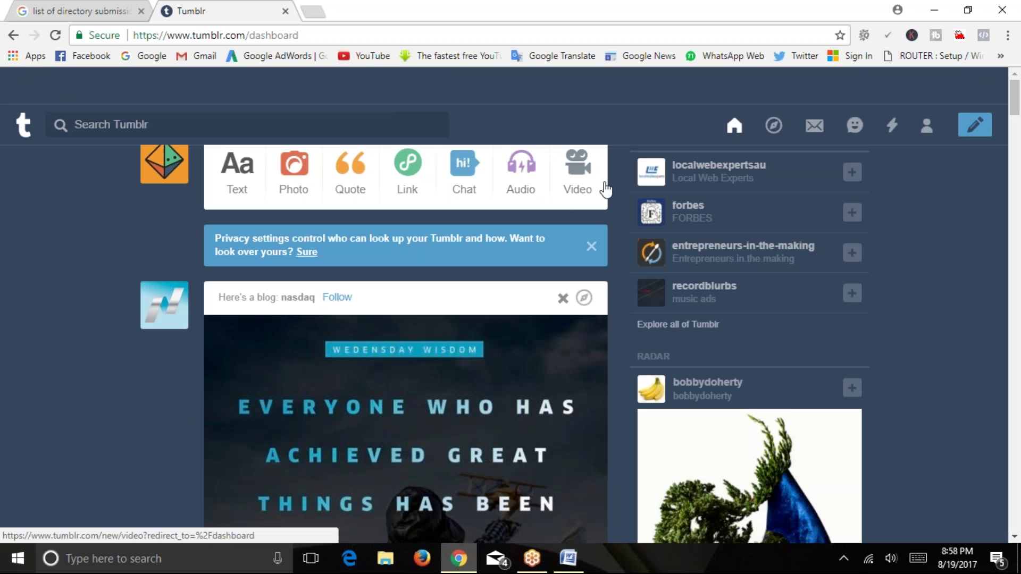
pyautogui.click(523, 171)
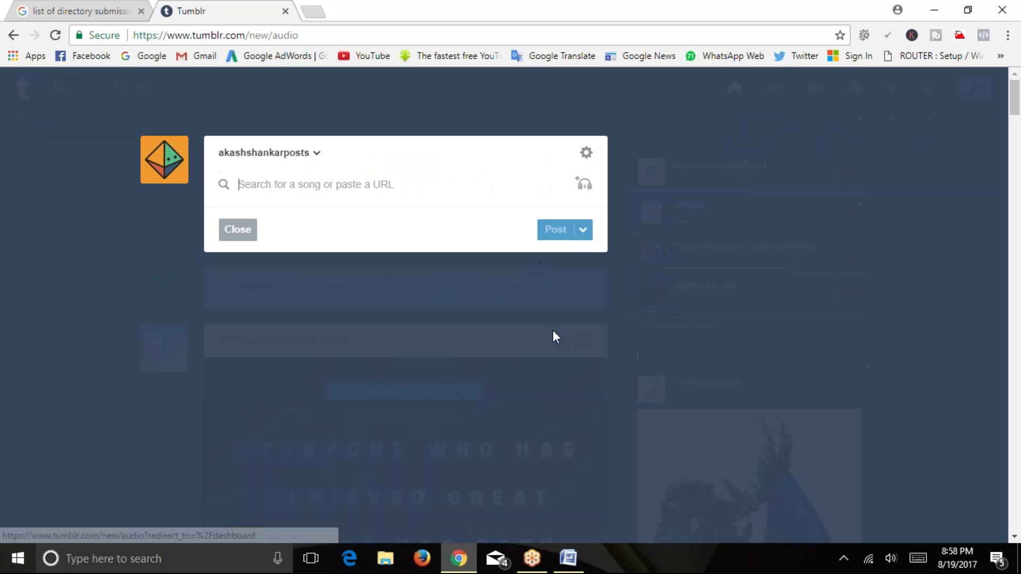
pyautogui.click(246, 233)
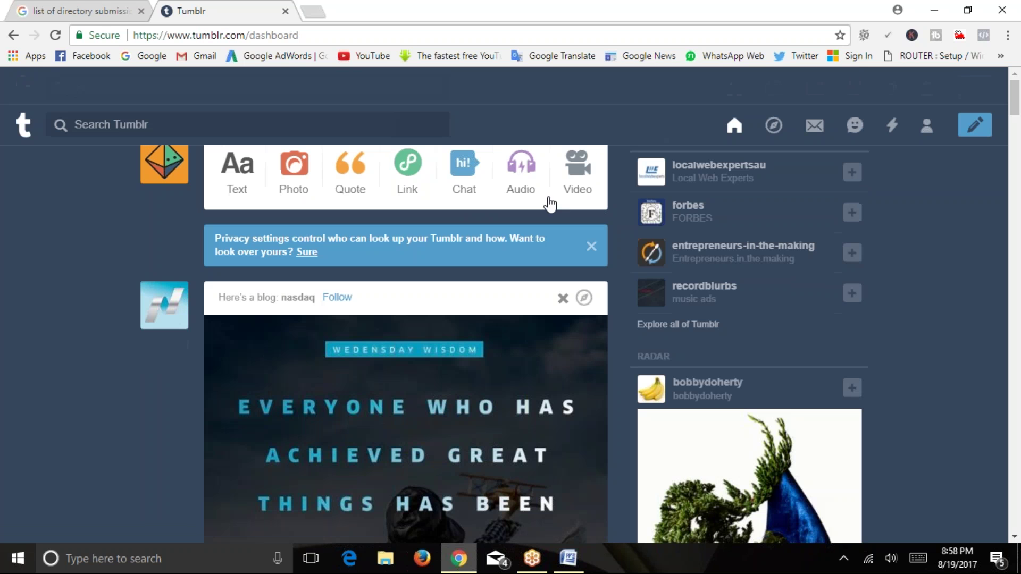
pyautogui.click(577, 187)
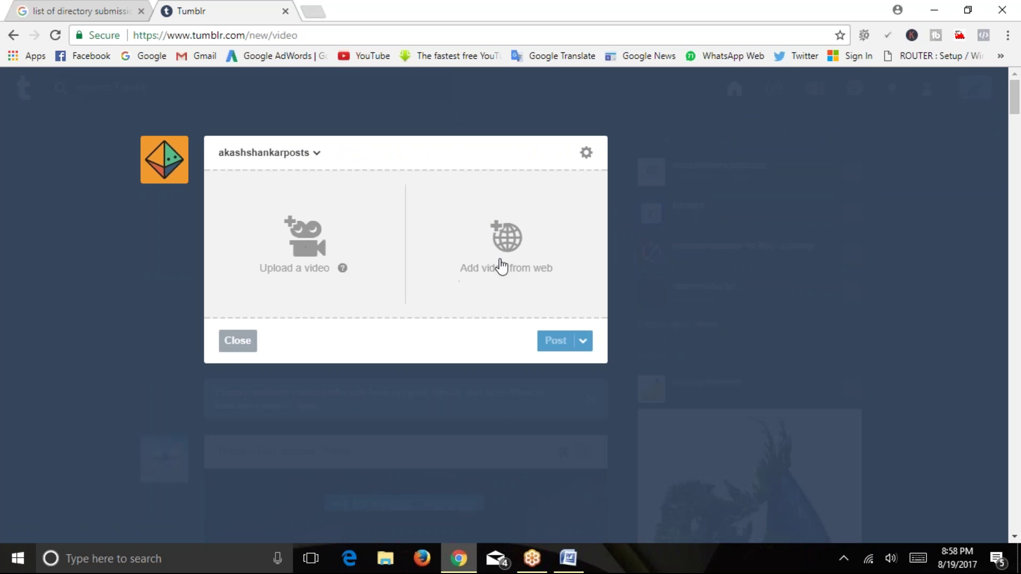
pyautogui.click(237, 340)
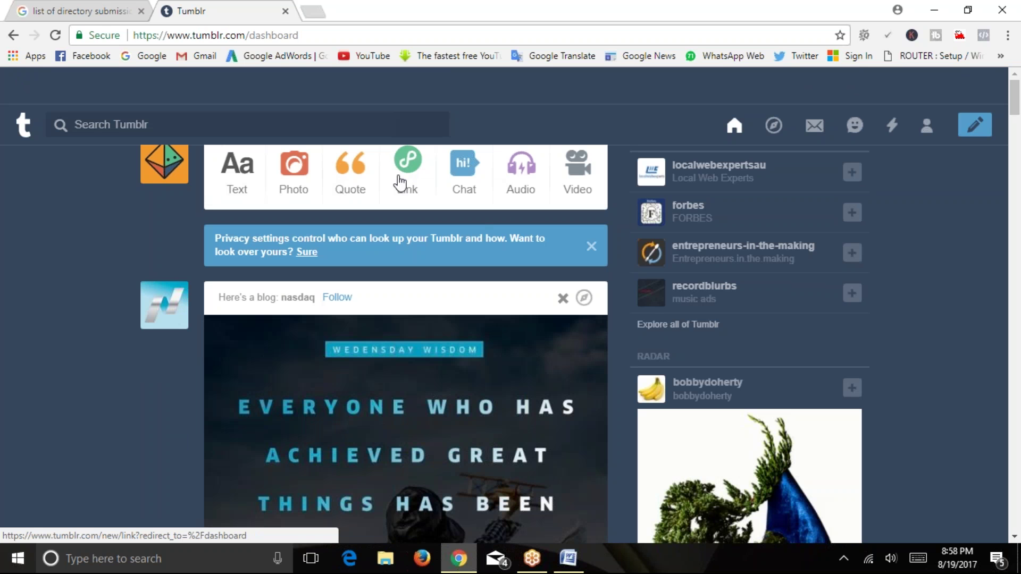
# Start a link post and copy the Digital Marketing page URL from akashdigitalmarketer.com.
pyautogui.click(407, 175)
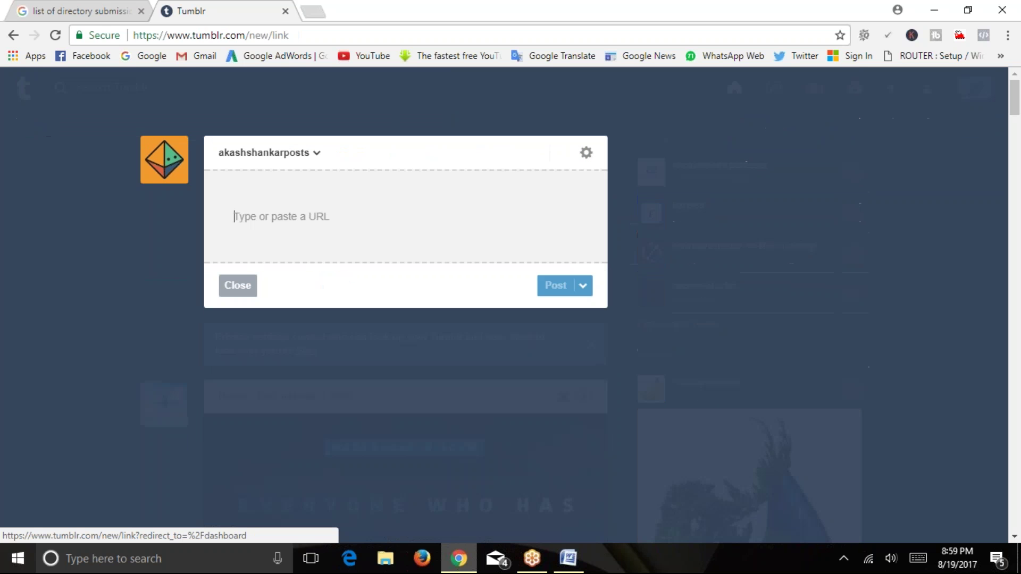
pyautogui.write('www')
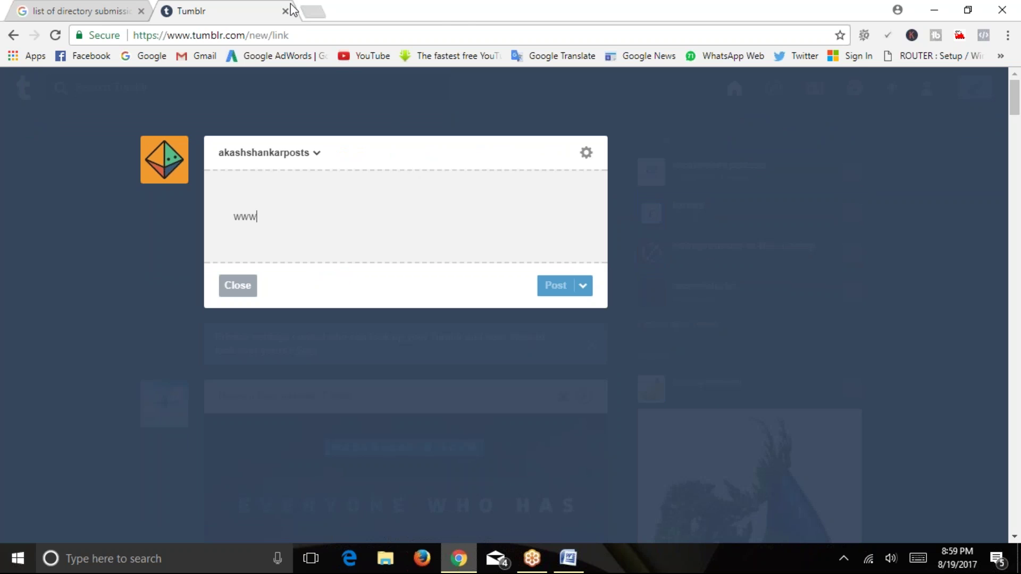
pyautogui.click(314, 11)
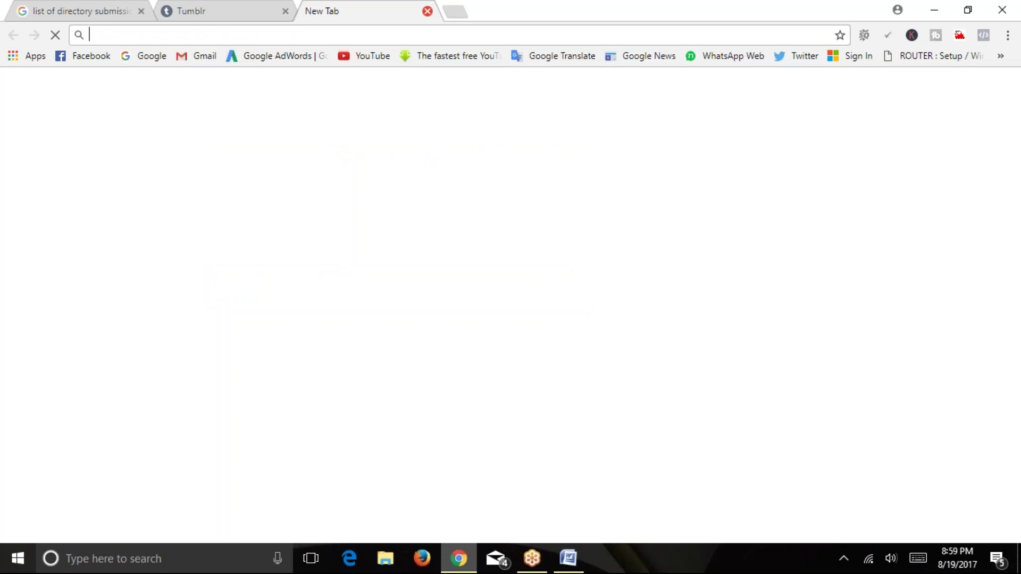
pyautogui.write('akashdigitalmarketer.com')
pyautogui.press('Return')
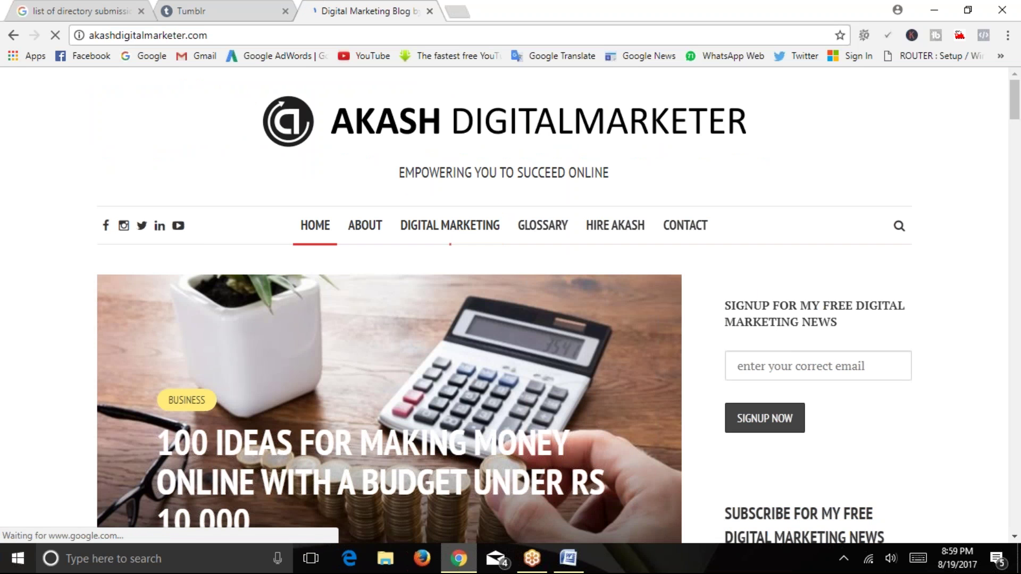
pyautogui.click(450, 225)
pyautogui.click(365, 35)
pyautogui.rightClick(365, 36)
pyautogui.click(391, 91)
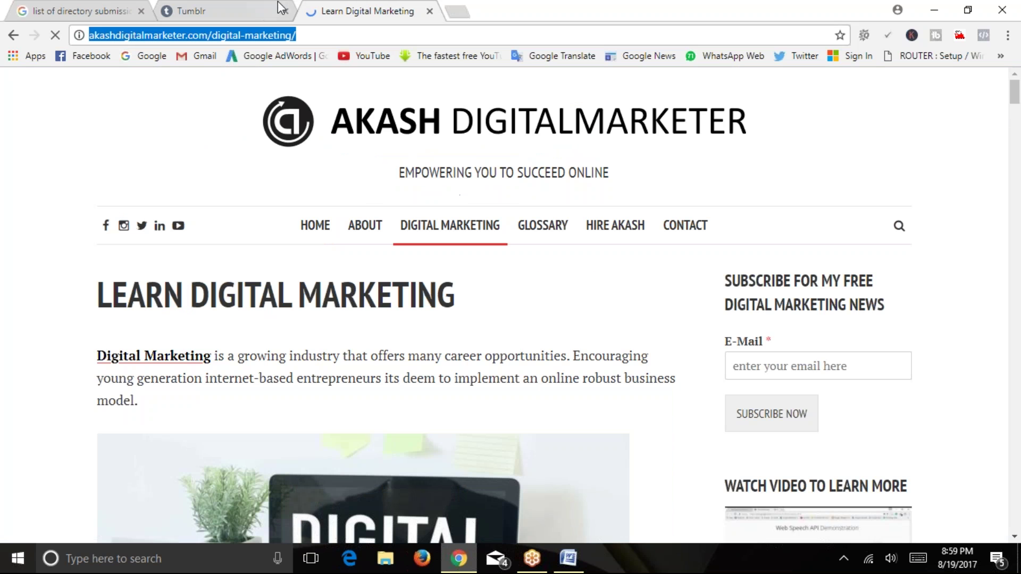
# Paste the copied URL into the link post so it previews Learn Digital Marketing.
pyautogui.click(273, 8)
pyautogui.hotkey('ctrl', 'a')
pyautogui.hotkey('ctrl', 'v')
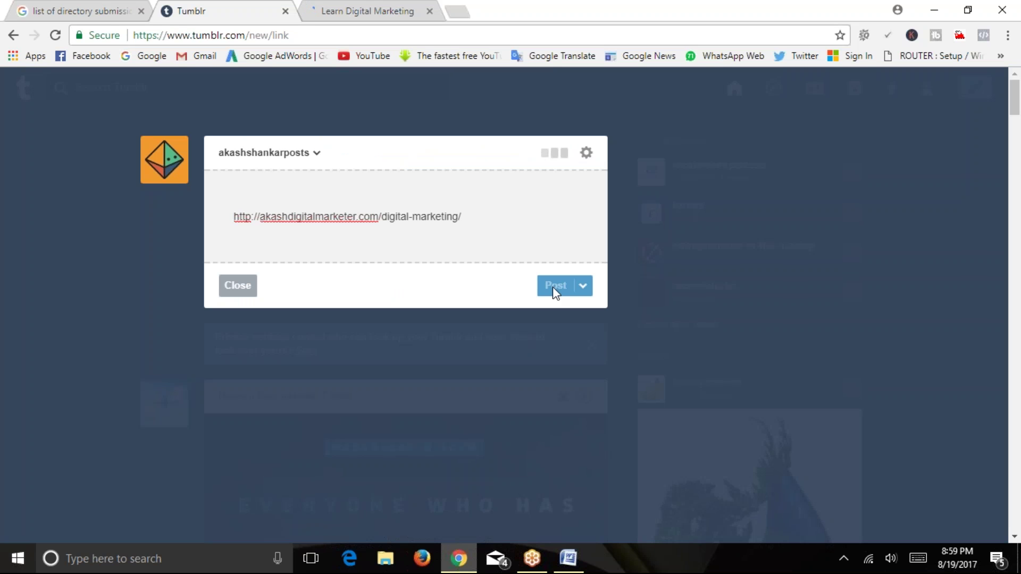
pyautogui.click(582, 287)
pyautogui.click(410, 292)
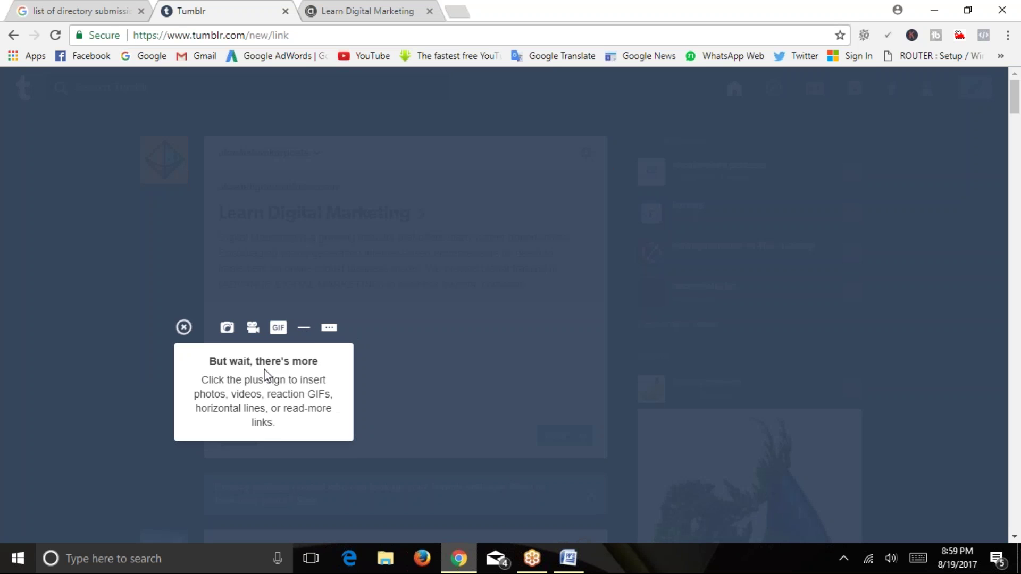
pyautogui.click(261, 425)
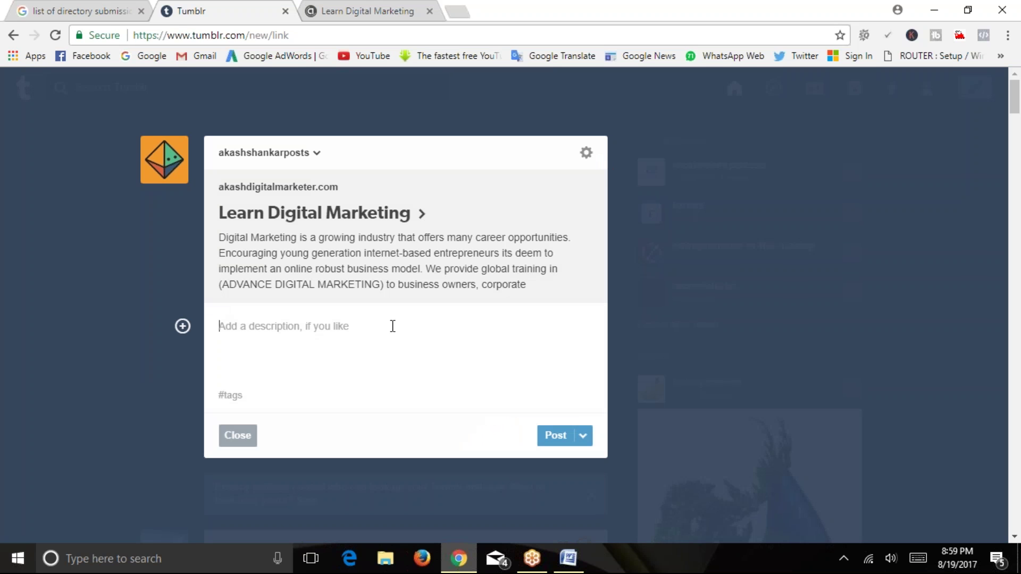
pyautogui.moveTo(221, 206); pyautogui.dragTo(410, 216)
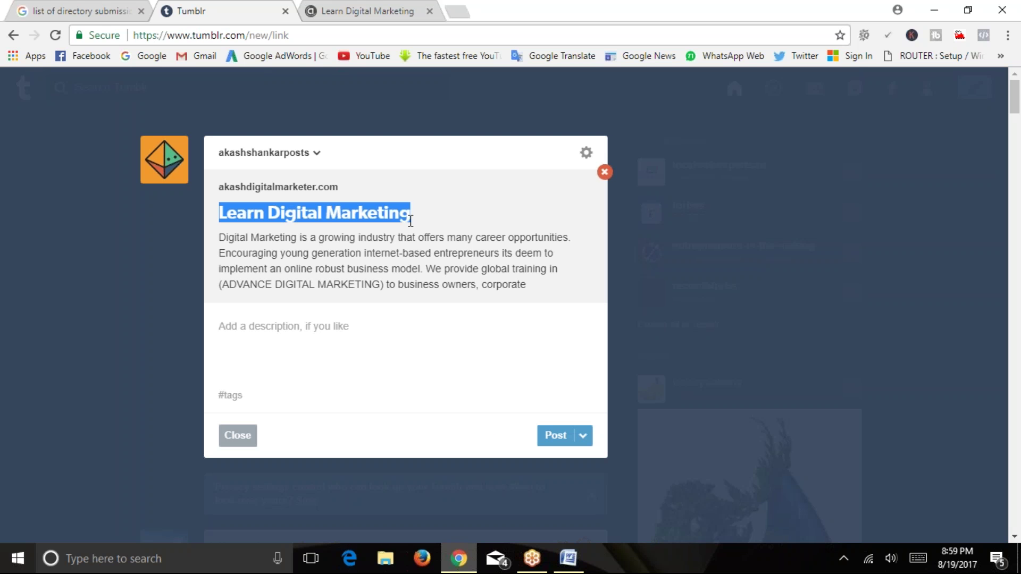
pyautogui.click(410, 215)
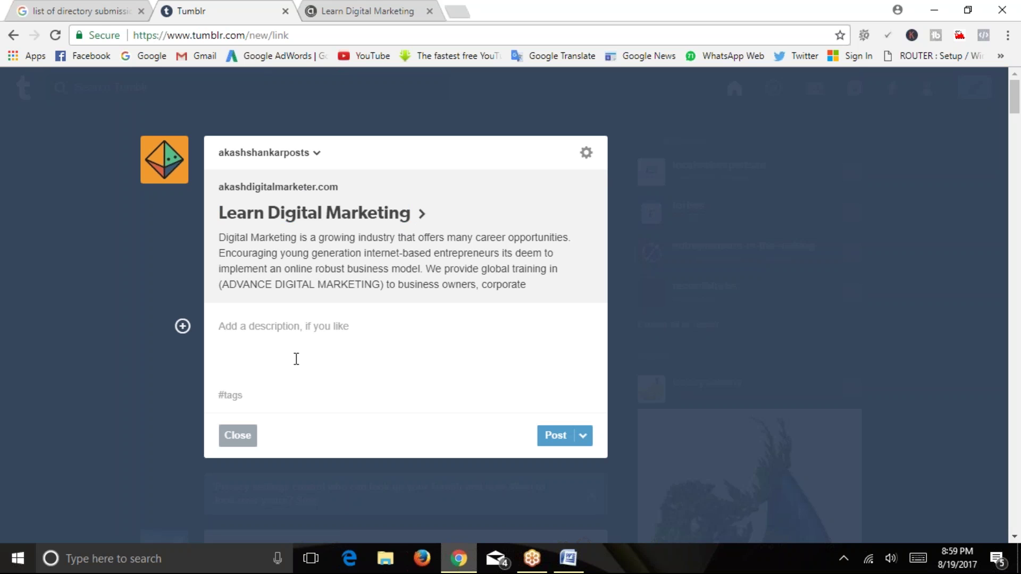
# Type a description promoting affordable live digital marketing training in India and a Free Demo class.
pyautogui.write('Best')
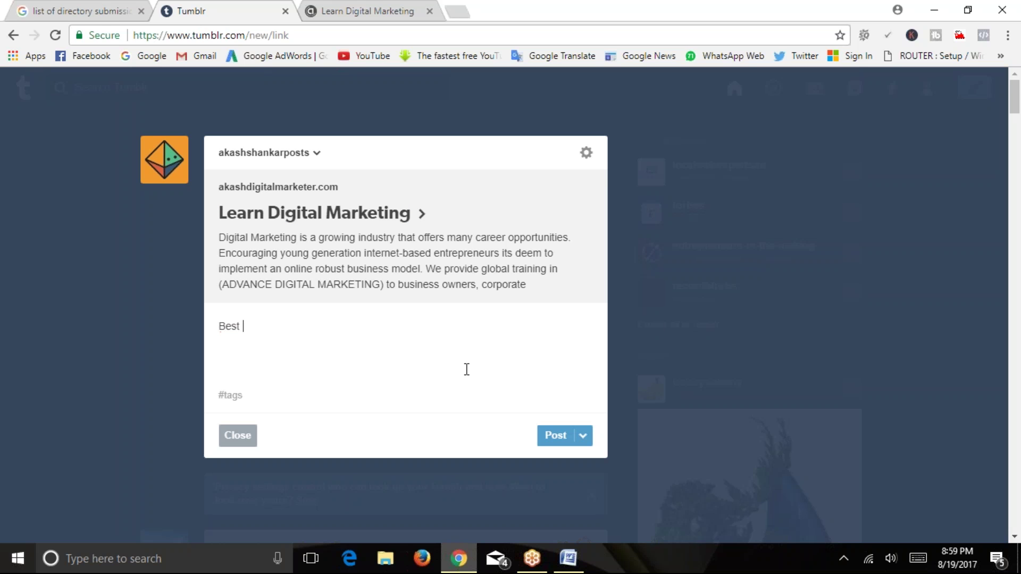
pyautogui.write('arketing live t')
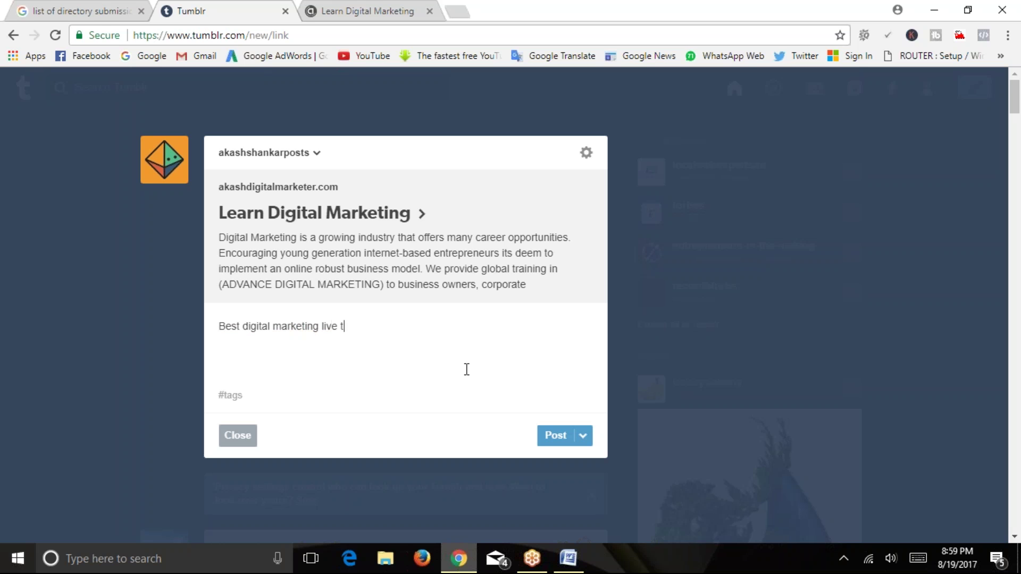
pyautogui.write('raining course in India')
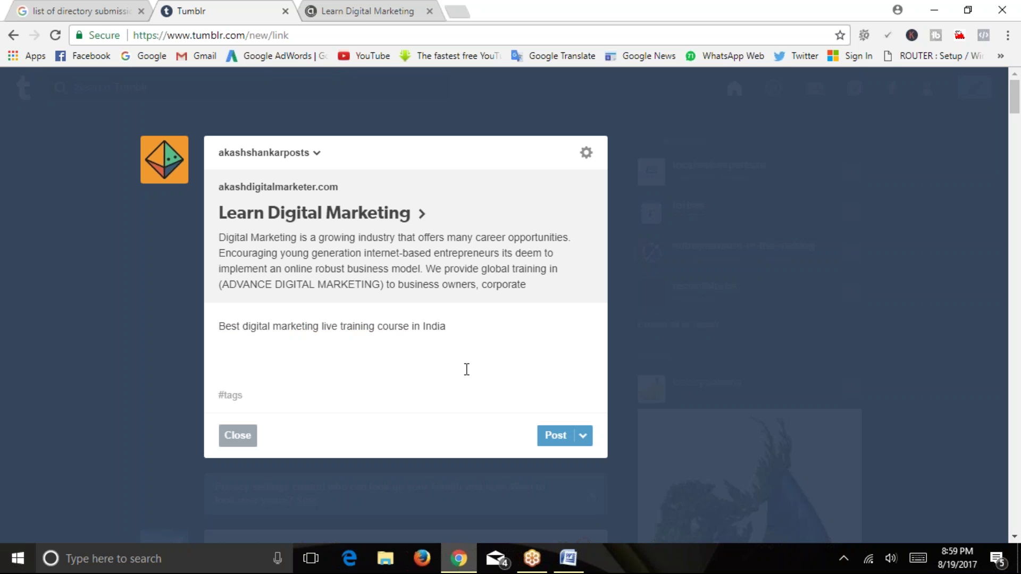
pyautogui.write(' at an ffordable prices. Attend F')
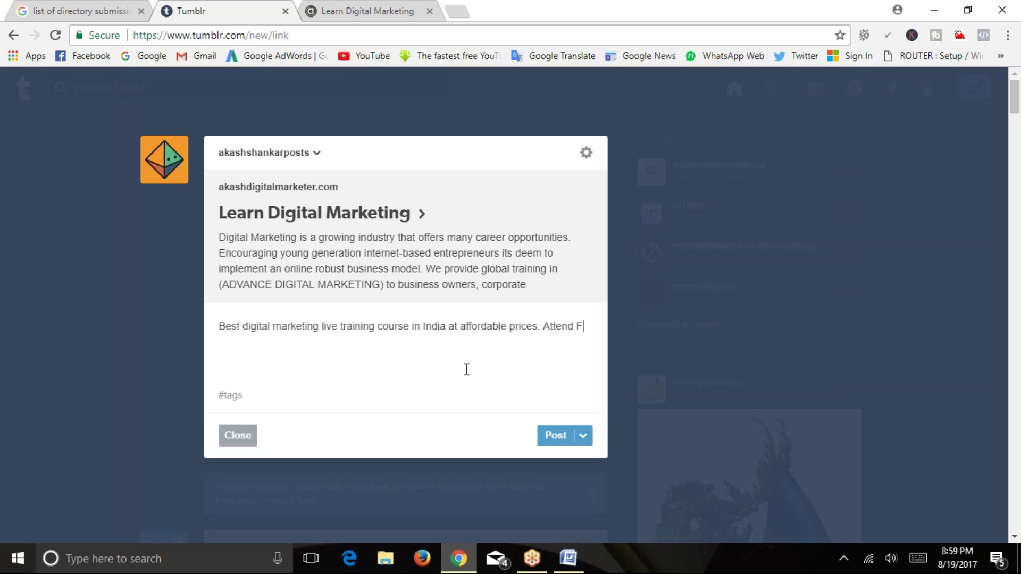
pyautogui.write('ree Demo class t')
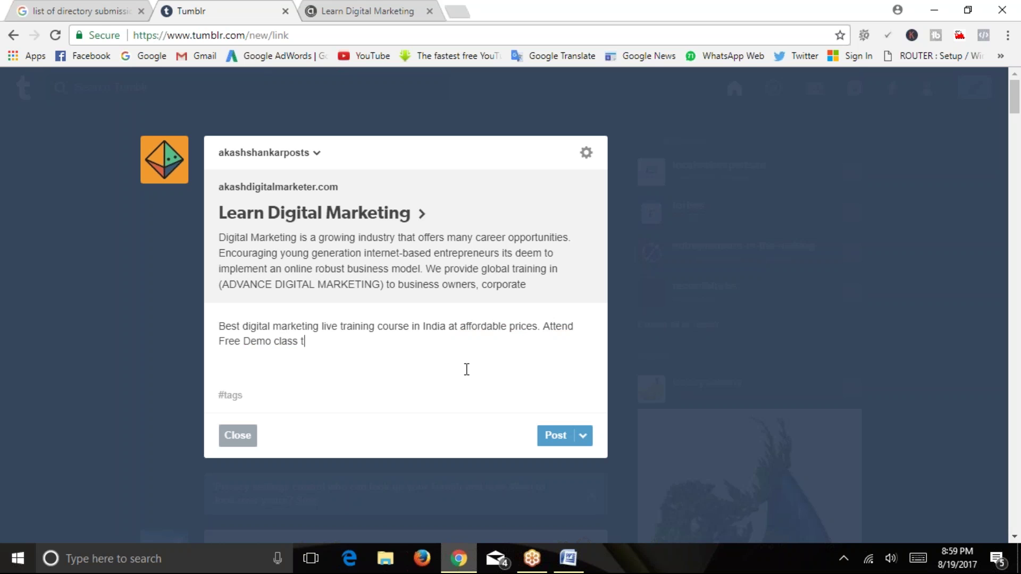
pyautogui.write('o learn more. Join t')
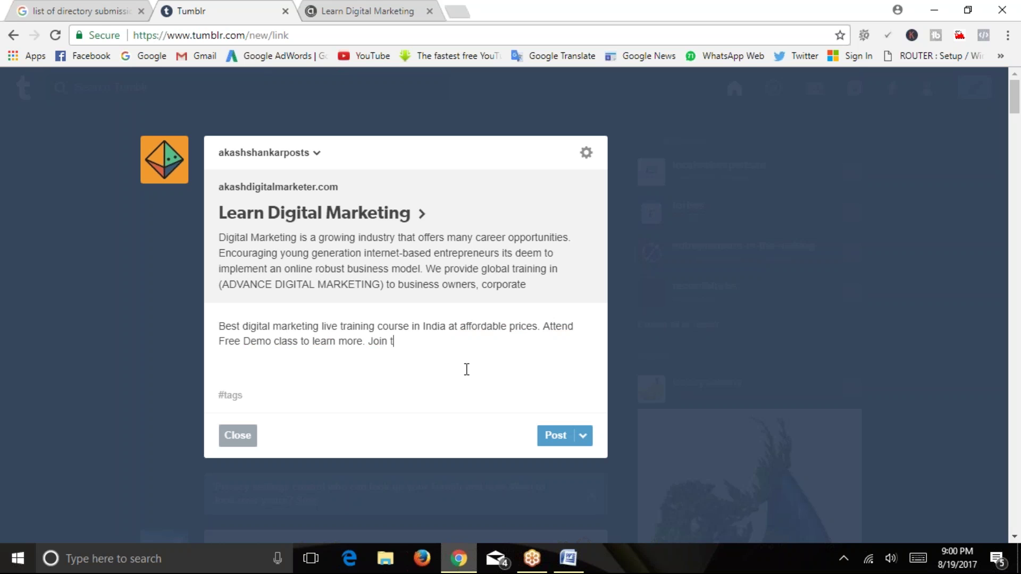
pyautogui.write('ody')
pyautogui.write('y!')
pyautogui.scroll(-5, 466, 369)
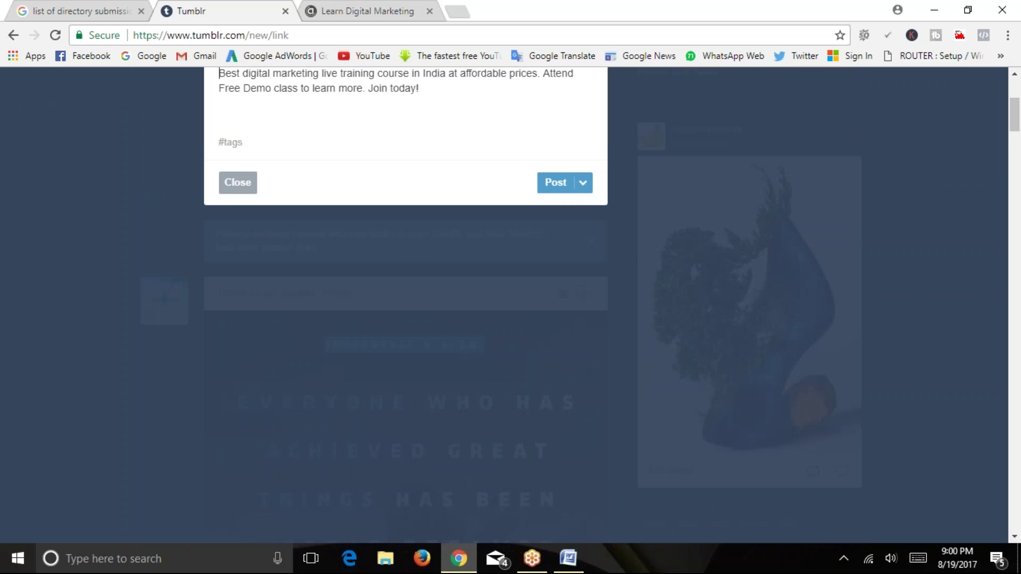
# Select the phrase 'training course in India' in the description and start a link on it.
pyautogui.scroll(5, 466, 368)
pyautogui.moveTo(429, 340); pyautogui.dragTo(215, 315)
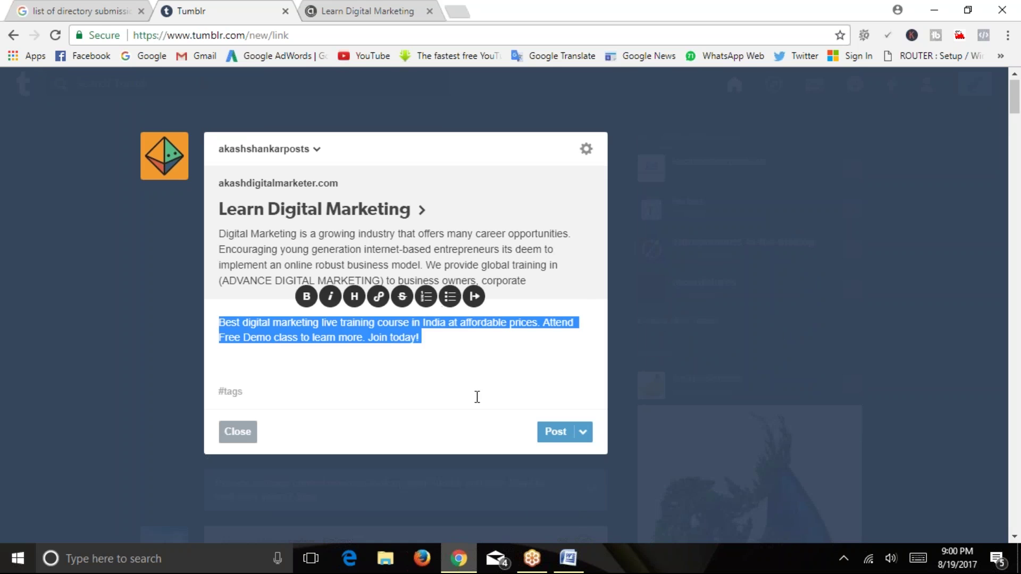
pyautogui.click(477, 397)
pyautogui.moveTo(423, 340); pyautogui.dragTo(214, 325)
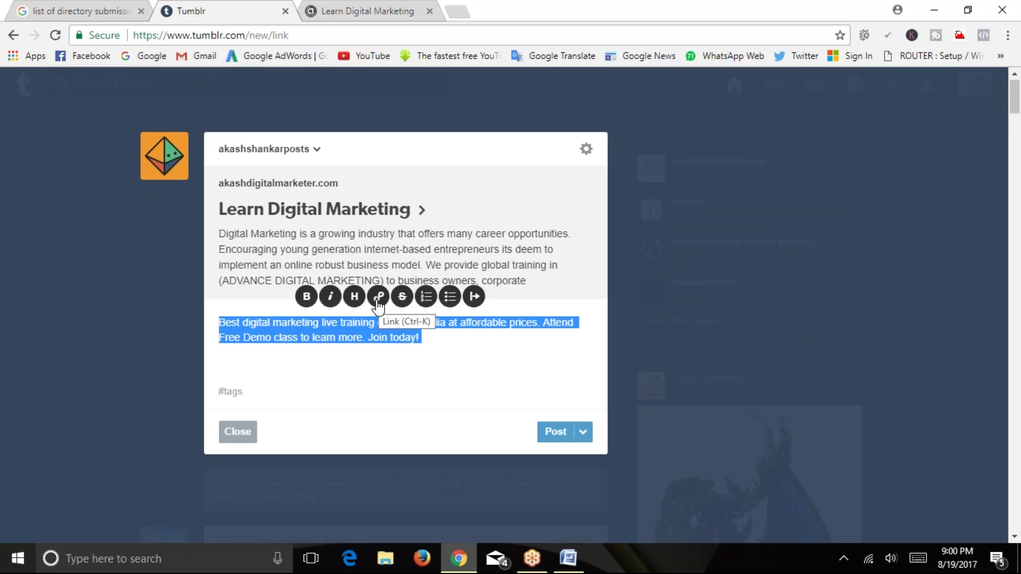
pyautogui.click(242, 322)
pyautogui.moveTo(242, 322); pyautogui.dragTo(320, 322)
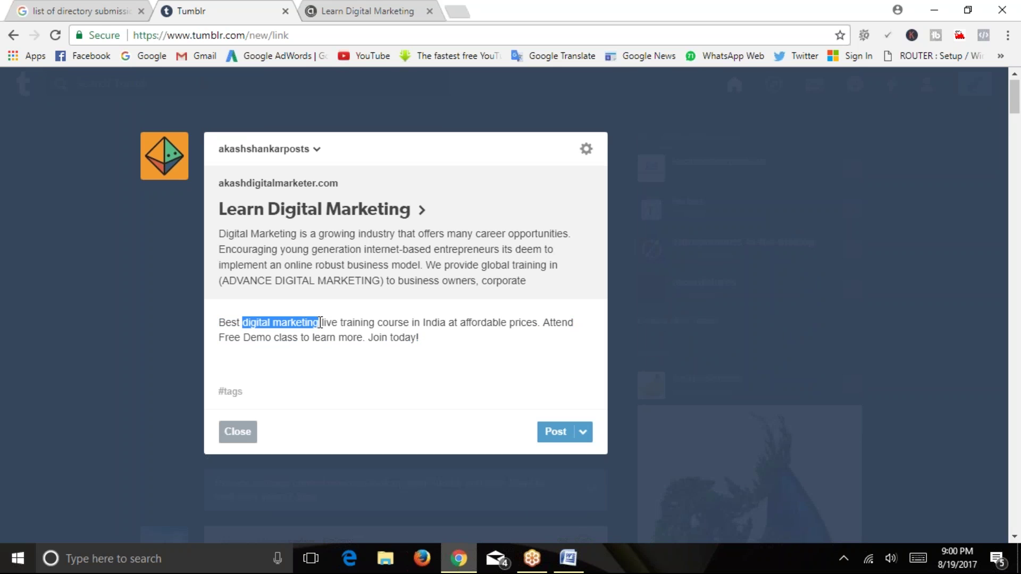
pyautogui.click(244, 339)
pyautogui.moveTo(340, 325); pyautogui.dragTo(442, 323)
pyautogui.click(375, 296)
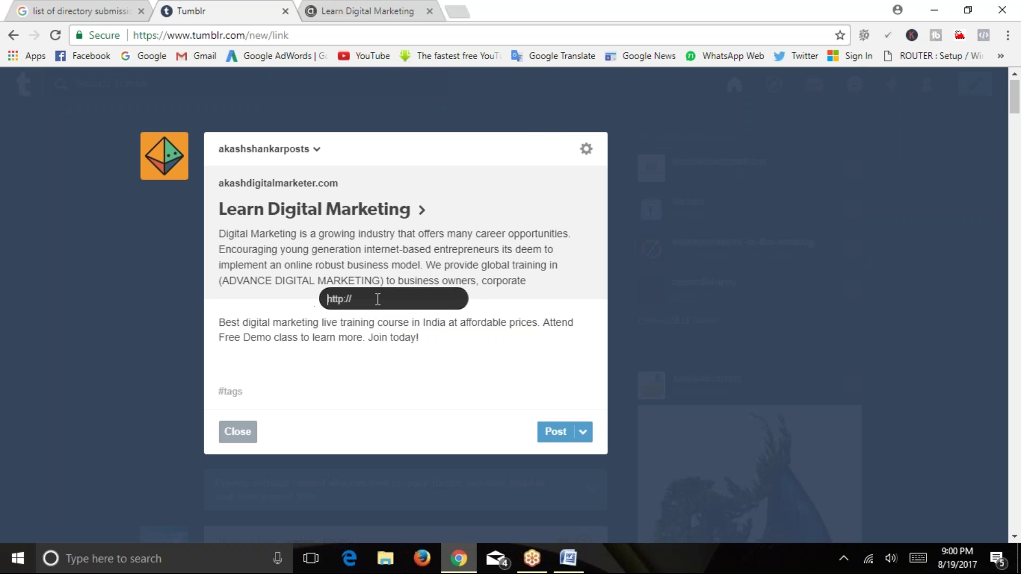
pyautogui.click(368, 11)
pyautogui.click(370, 35)
pyautogui.rightClick(371, 35)
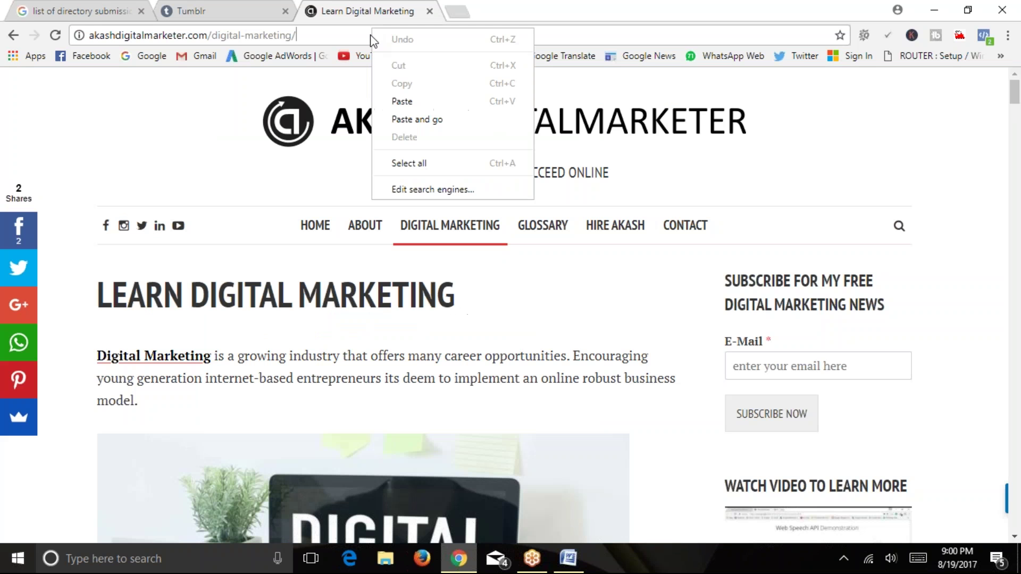
pyautogui.click(370, 35)
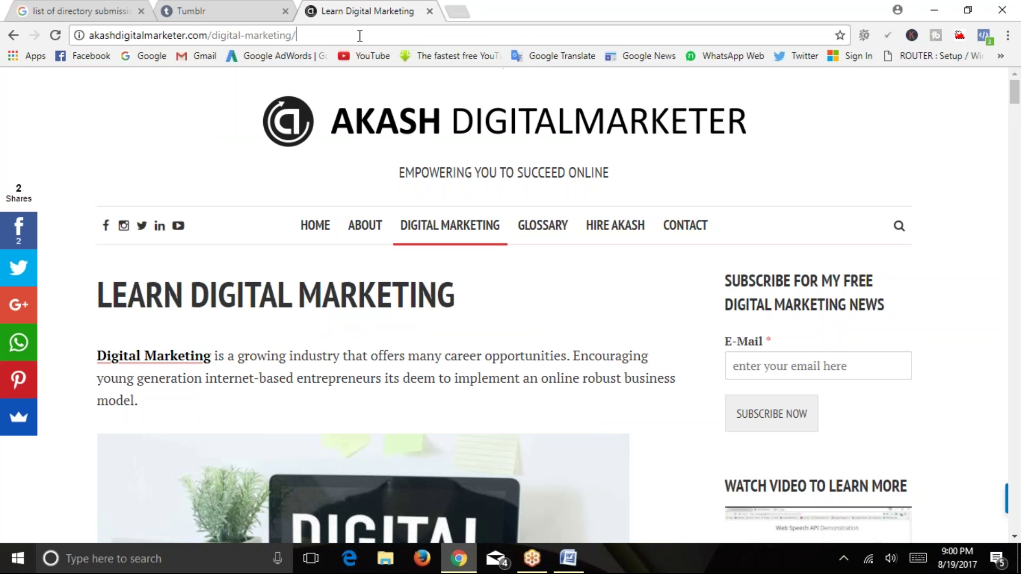
pyautogui.click(313, 226)
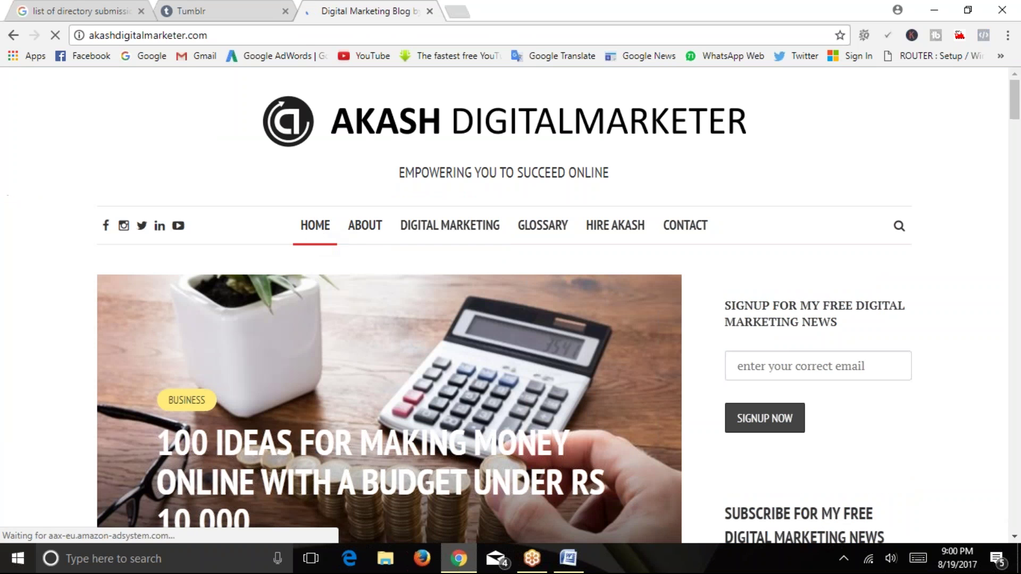
pyautogui.click(303, 36)
pyautogui.rightClick(303, 35)
pyautogui.hotkey('ctrl', 'c')
pyautogui.click(340, 94)
pyautogui.click(223, 10)
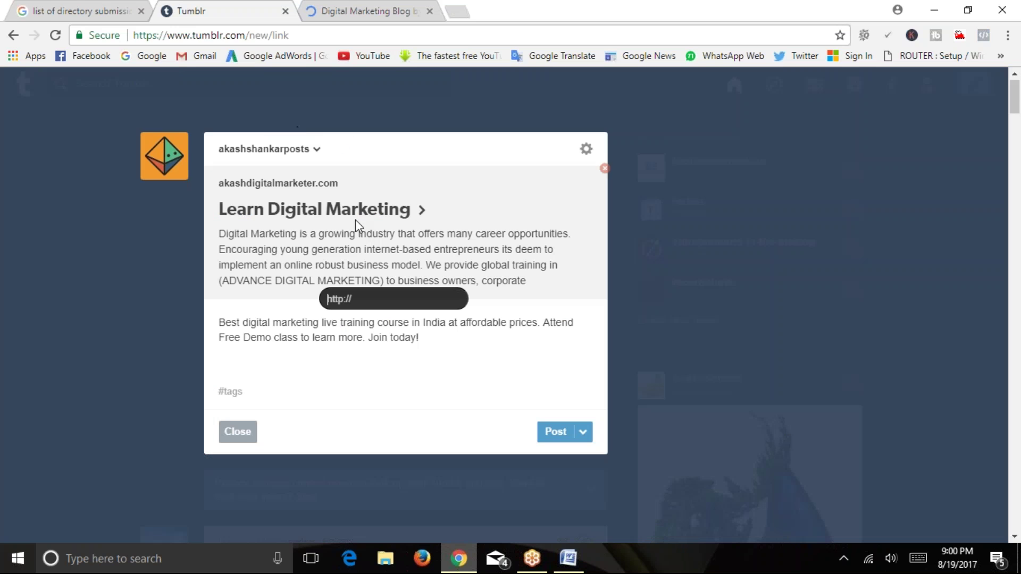
pyautogui.click(379, 298)
pyautogui.hotkey('ctrl', 'v')
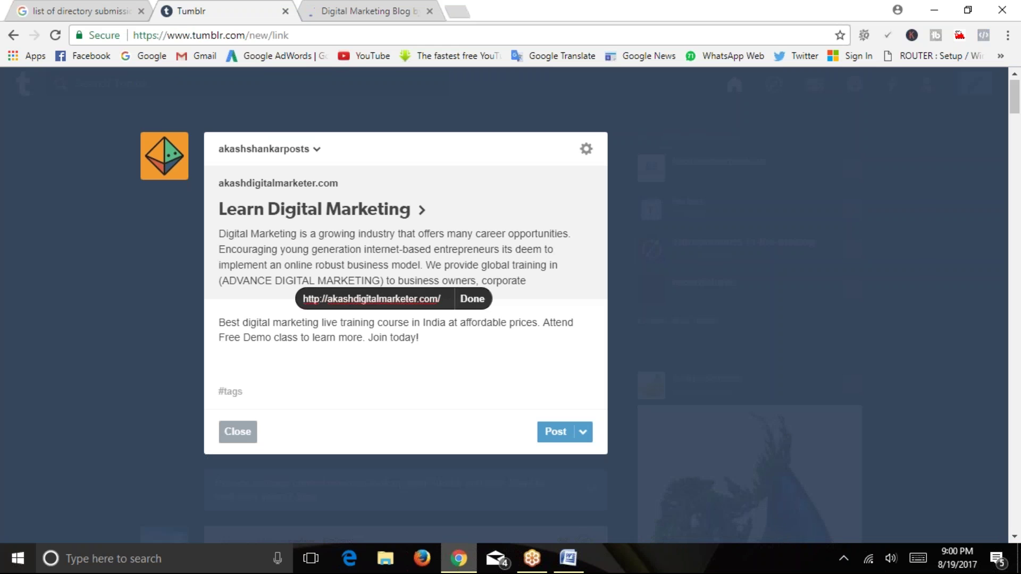
pyautogui.click(470, 298)
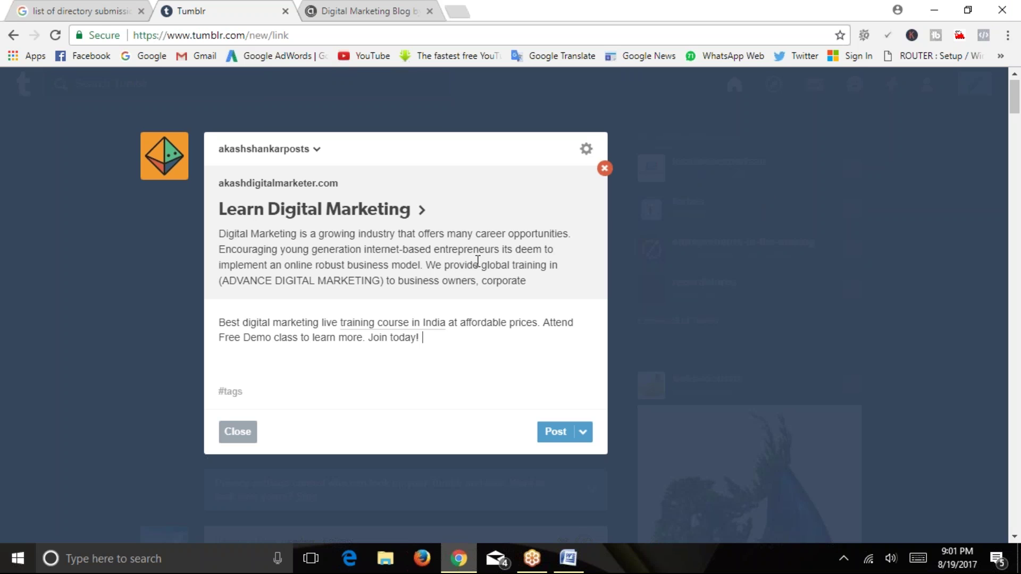
# Tag the link post with #digitalmarketingcourse.
pyautogui.click(583, 433)
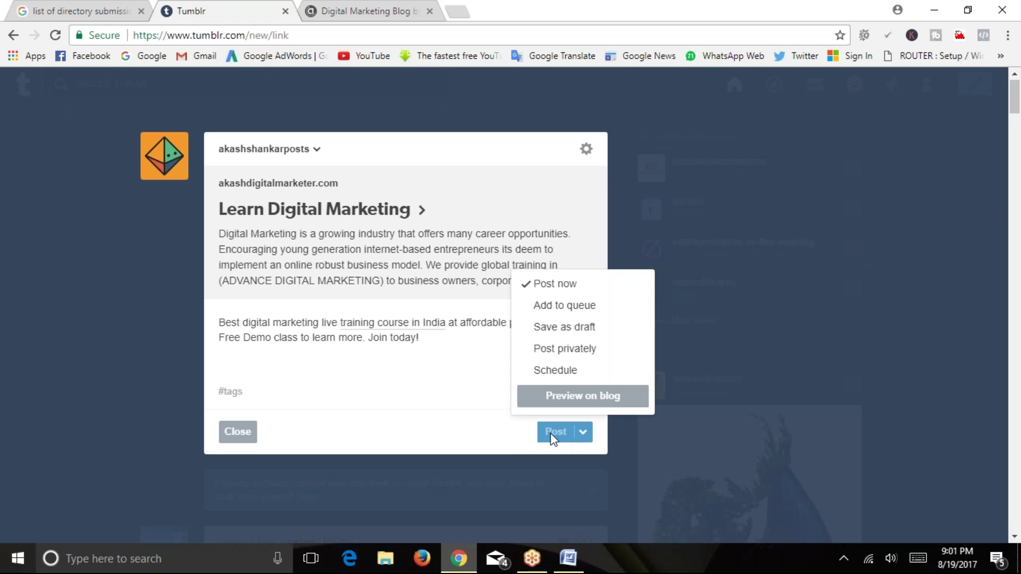
pyautogui.click(413, 388)
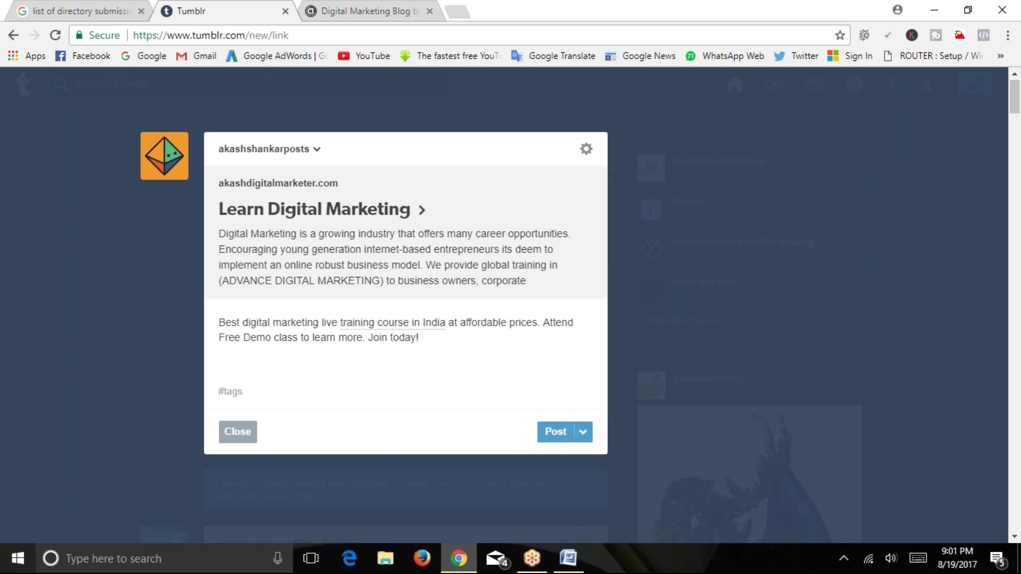
pyautogui.click(584, 432)
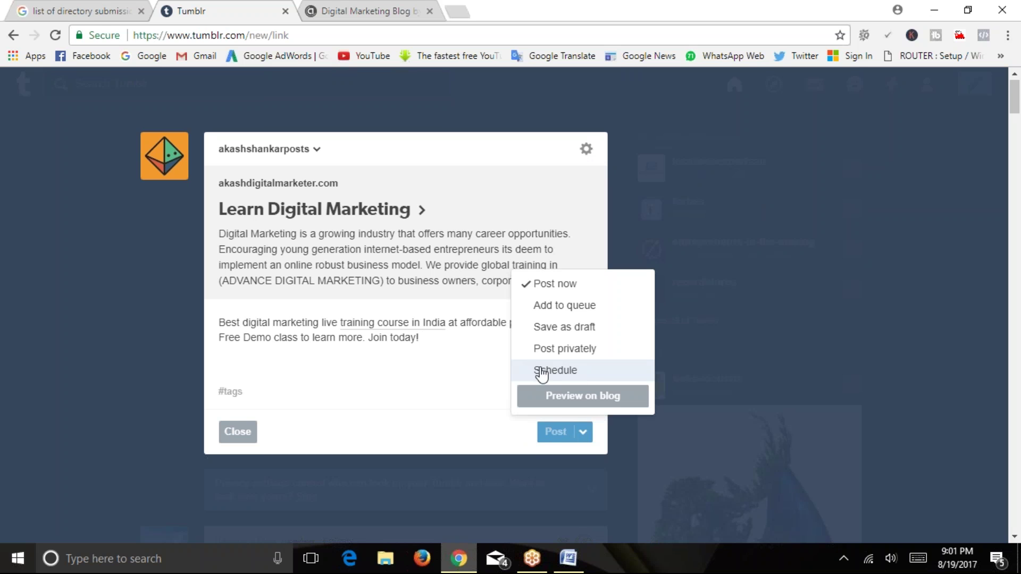
pyautogui.click(420, 380)
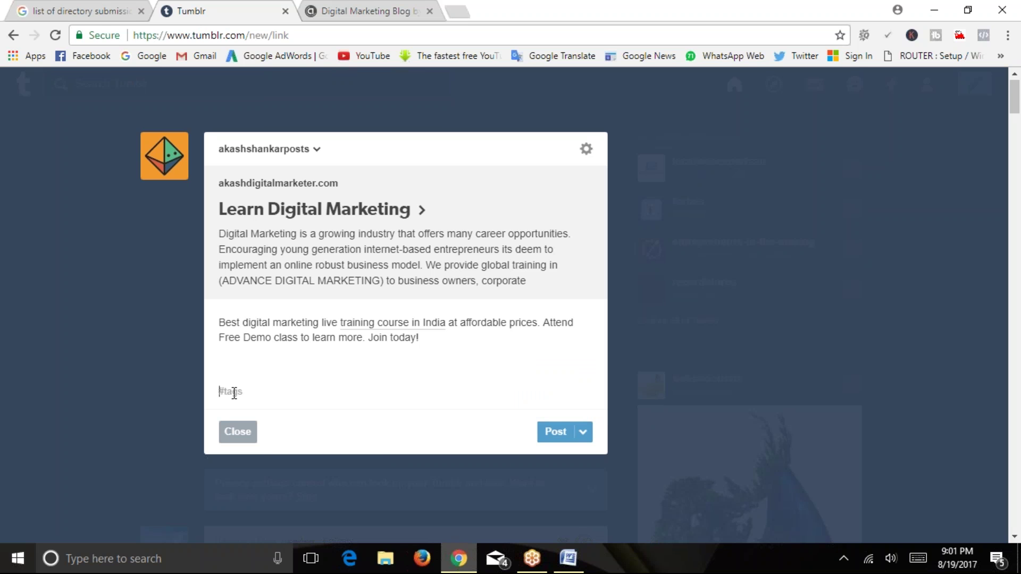
pyautogui.write('#digital')
pyautogui.press('Down')
pyautogui.press('Down')
pyautogui.press('Down')
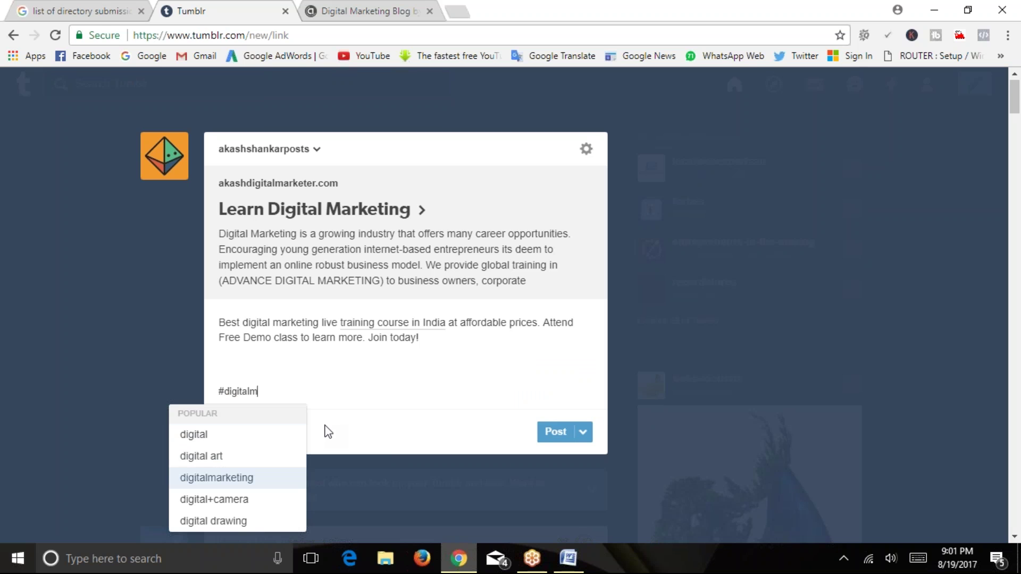
pyautogui.press('BackSpace')
pyautogui.write('m')
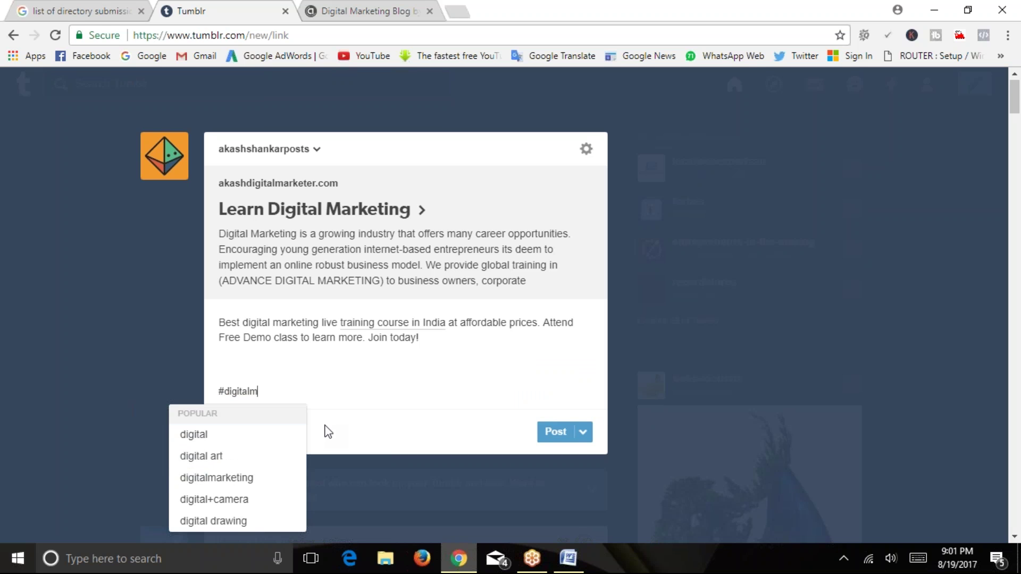
pyautogui.write('arketingc')
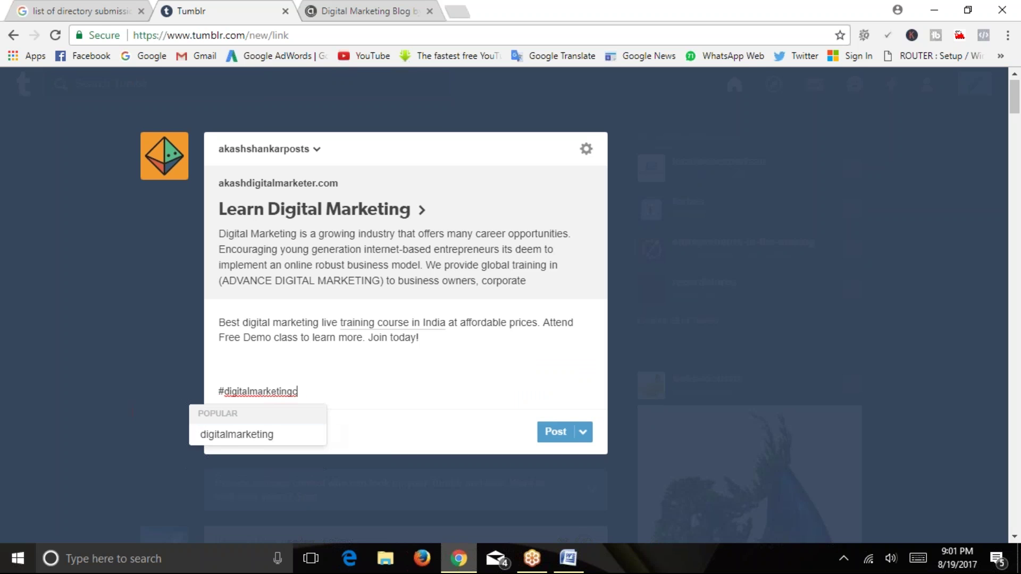
pyautogui.write('ourse')
pyautogui.press('Return')
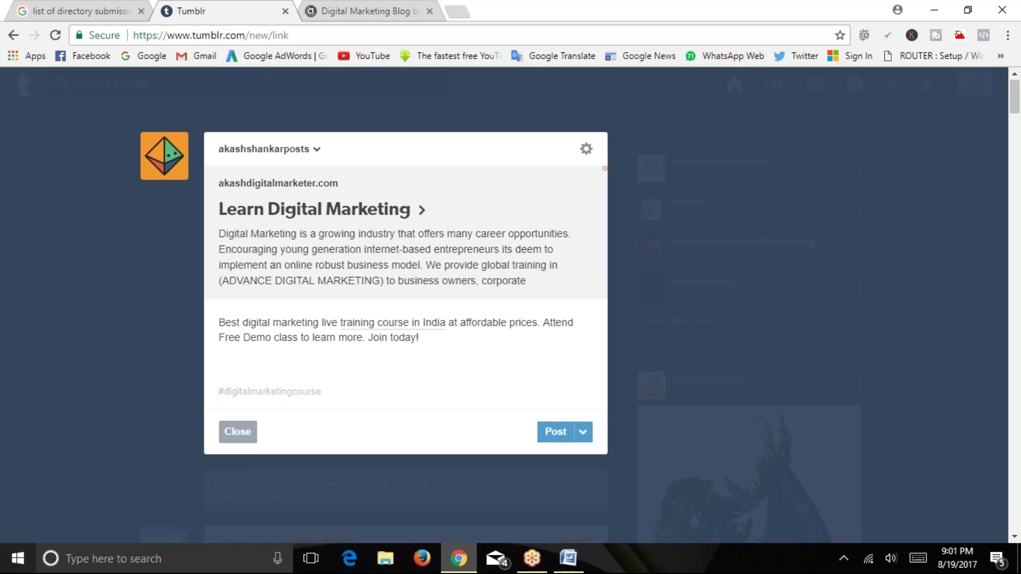
pyautogui.moveTo(359, 297)
# Glance at the post settings, discard the unposted draft, close the Tumblr and blog tabs, and return to Word.
pyautogui.click(586, 150)
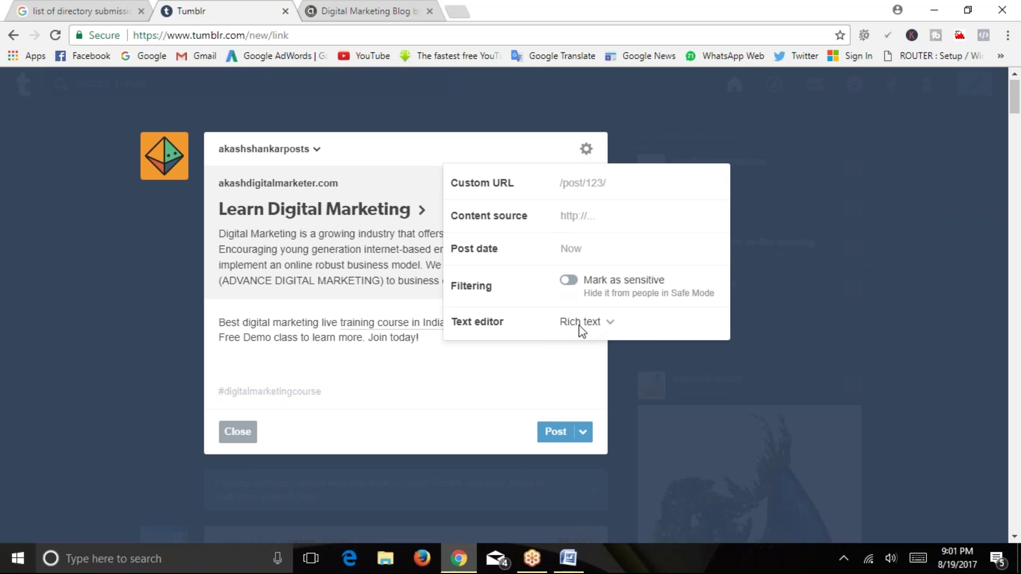
pyautogui.click(508, 365)
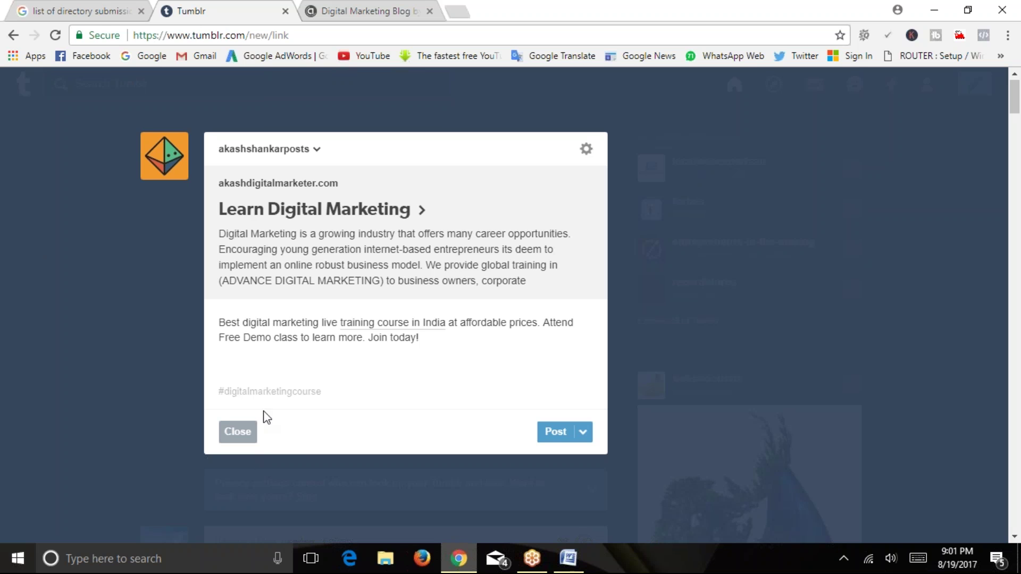
pyautogui.click(284, 16)
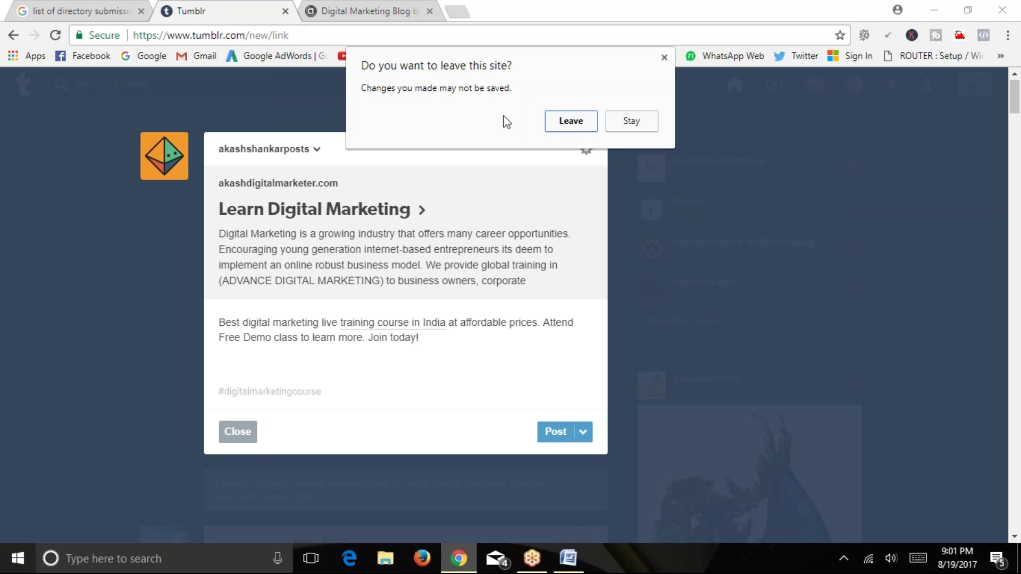
pyautogui.click(550, 124)
pyautogui.click(284, 12)
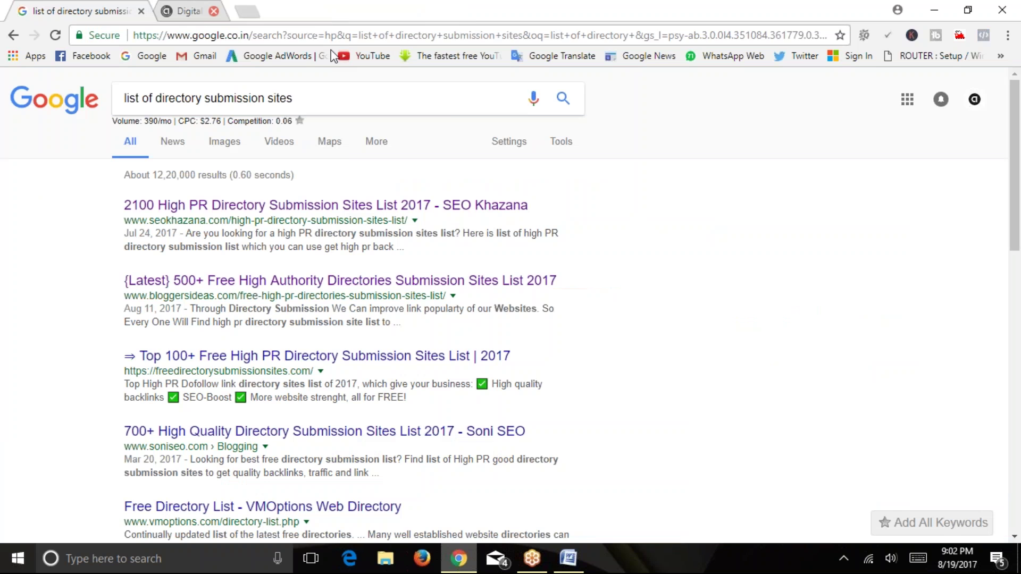
pyautogui.click(567, 558)
pyautogui.click(412, 340)
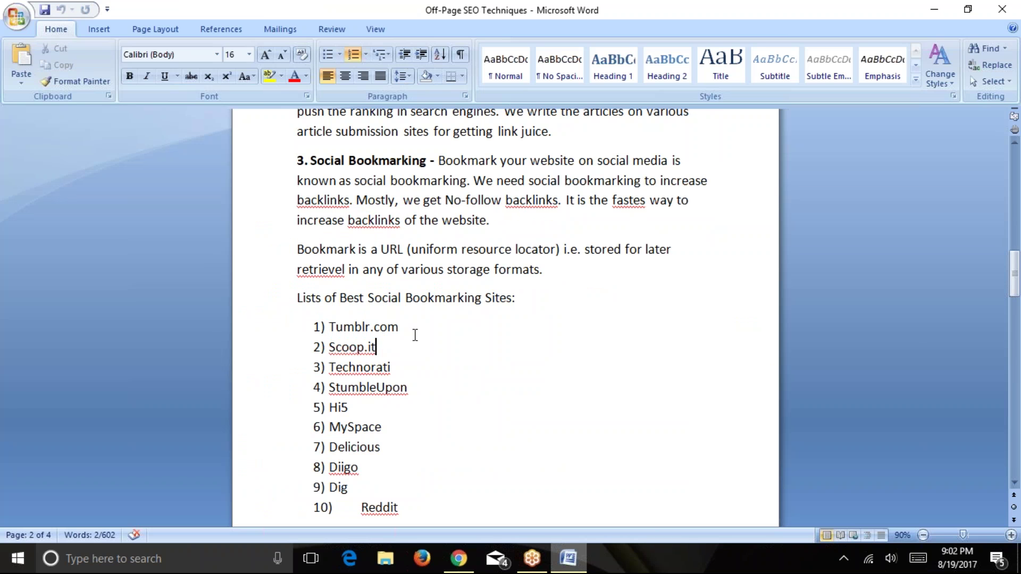
pyautogui.moveTo(329, 347); pyautogui.dragTo(376, 347)
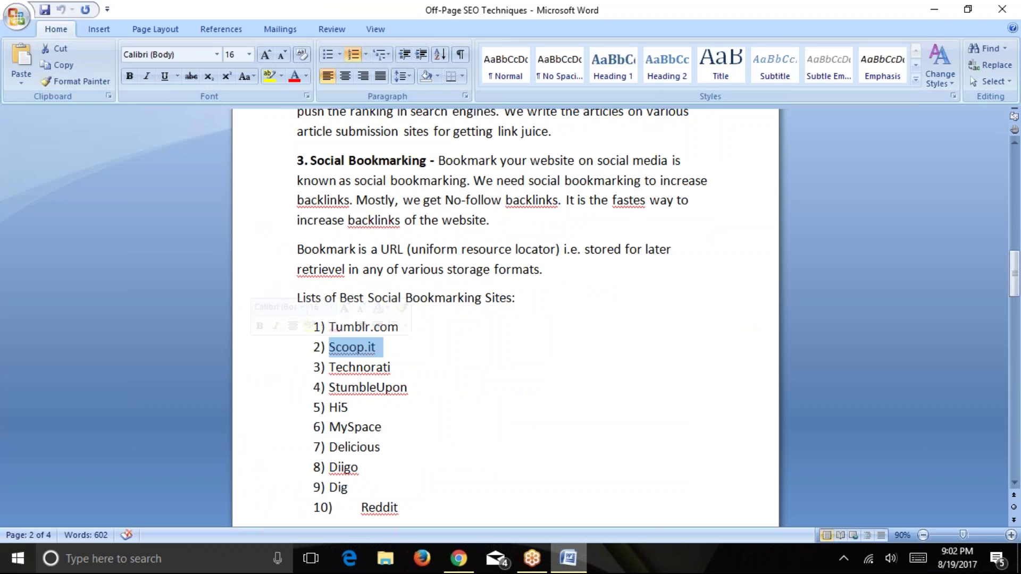
pyautogui.doubleClick(351, 368)
pyautogui.moveTo(359, 387); pyautogui.dragTo(428, 392)
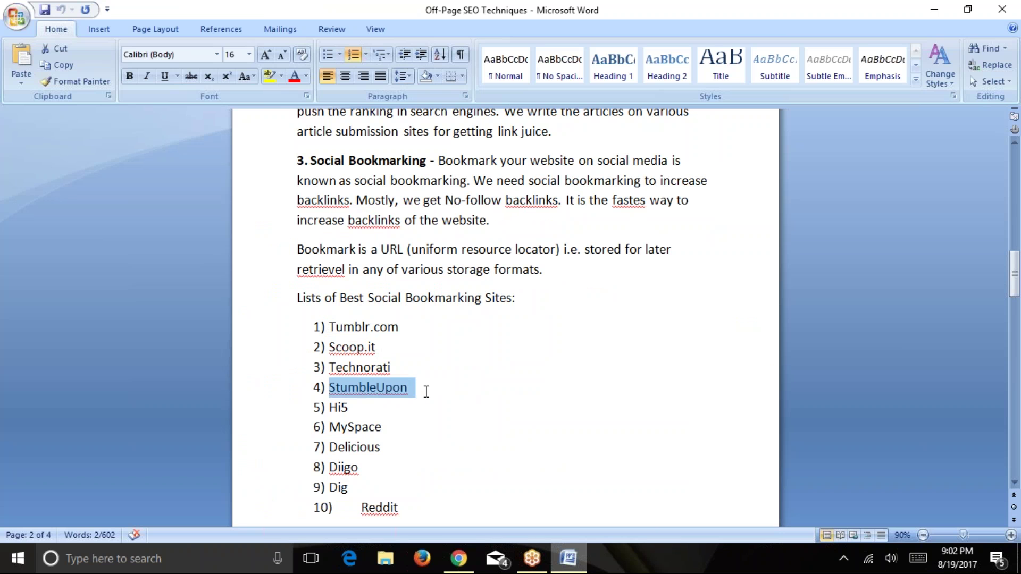
pyautogui.click(385, 406)
pyautogui.doubleClick(368, 427)
pyautogui.doubleClick(354, 447)
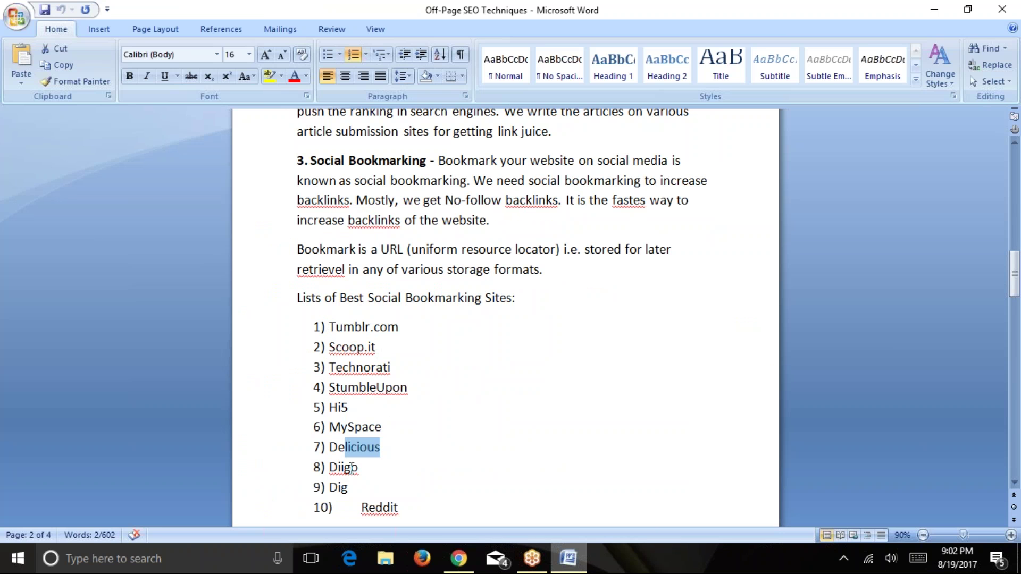
pyautogui.doubleClick(343, 467)
pyautogui.doubleClick(338, 487)
pyautogui.moveTo(376, 508); pyautogui.dragTo(404, 509)
pyautogui.click(404, 468)
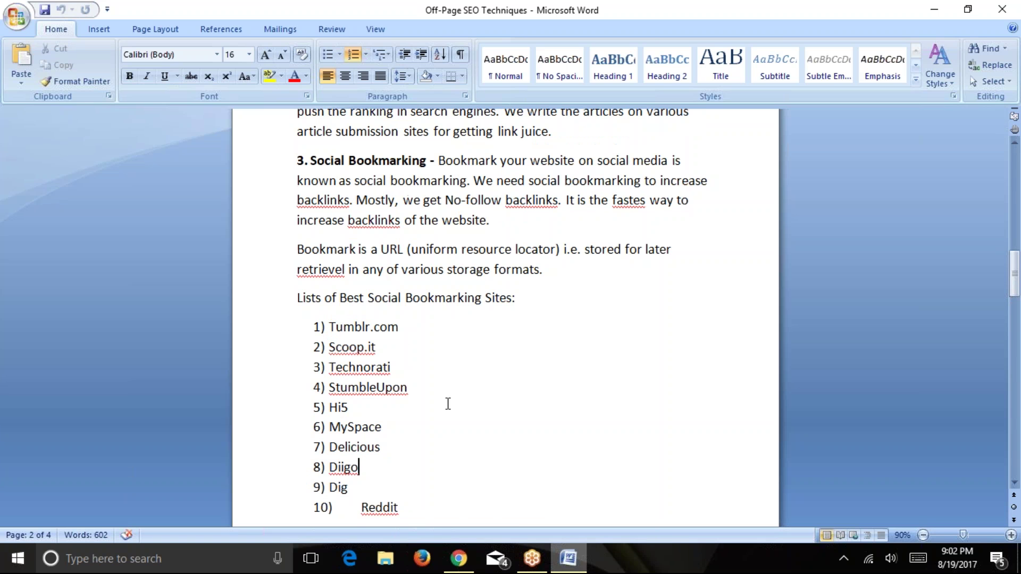
pyautogui.scroll(-1, 458, 353)
pyautogui.scroll(1, 460, 354)
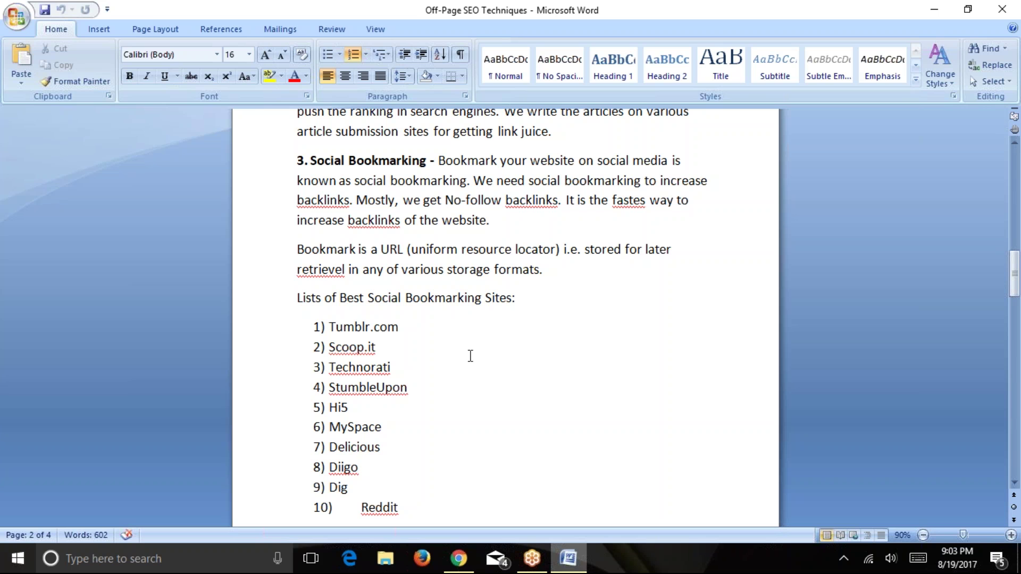
# Scroll the Off-Page SEO Techniques document down to the Search Engine Submission section.
pyautogui.scroll(-2, 470, 355)
pyautogui.click(99, 28)
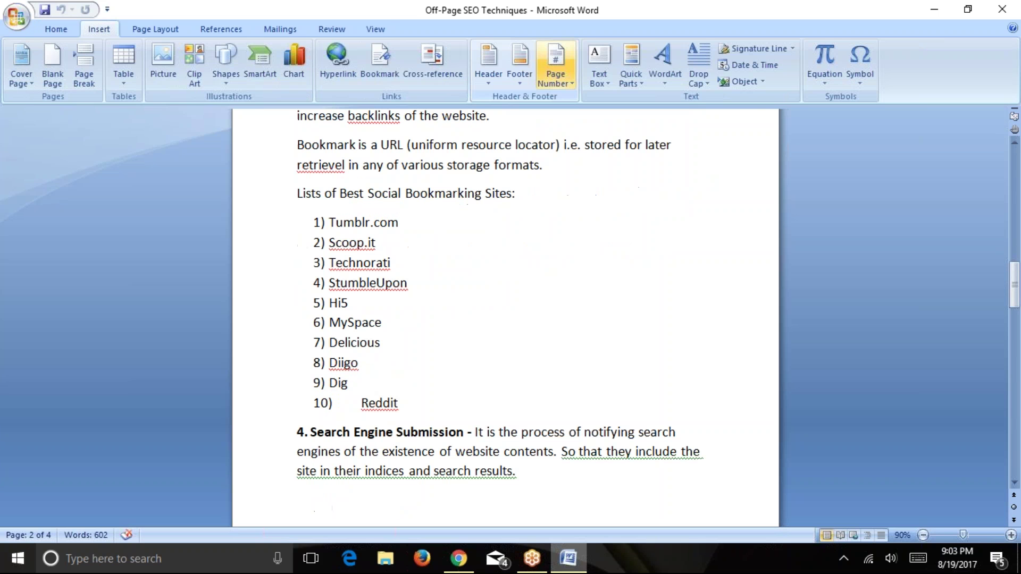
pyautogui.hotkey('alt', 'w')
pyautogui.scroll(-4, 411, 303)
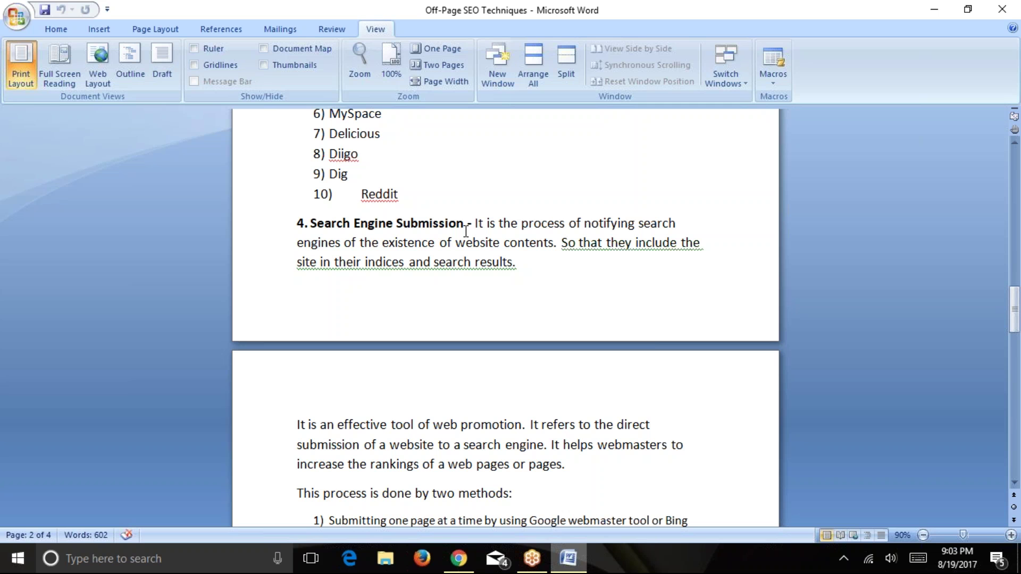
pyautogui.scroll(-1, 563, 219)
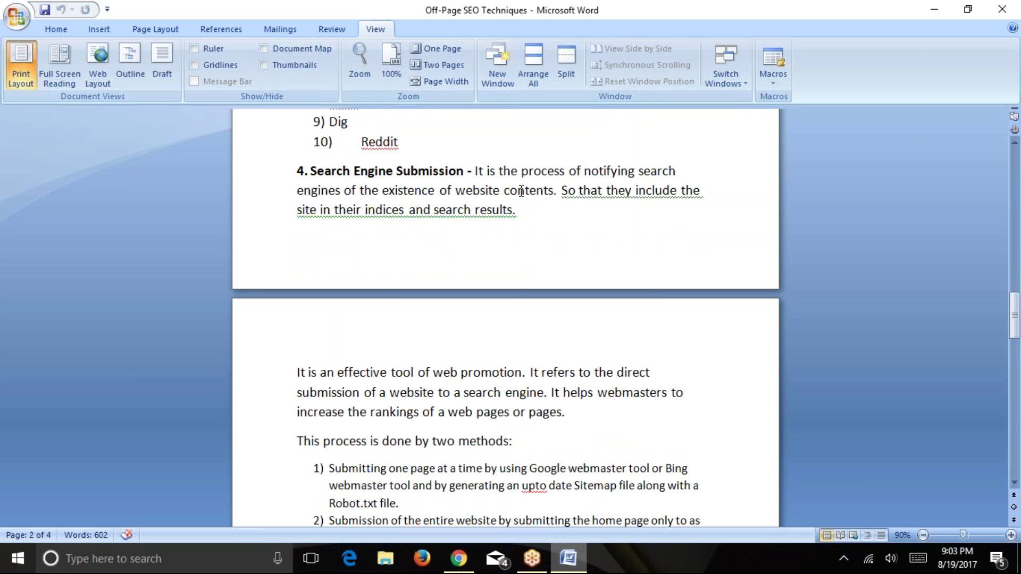
pyautogui.scroll(-2, 521, 191)
pyautogui.scroll(-1, 313, 216)
# Highlight a phrase in that section, then switch to Chrome's directory-submission search results.
pyautogui.moveTo(313, 216); pyautogui.dragTo(506, 217)
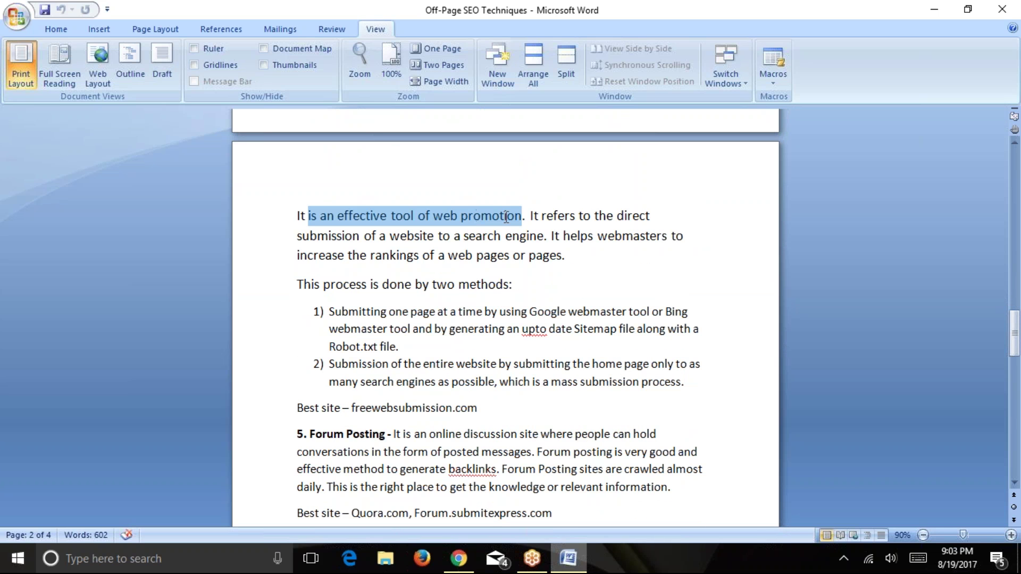
pyautogui.click(573, 251)
pyautogui.scroll(-1, 573, 251)
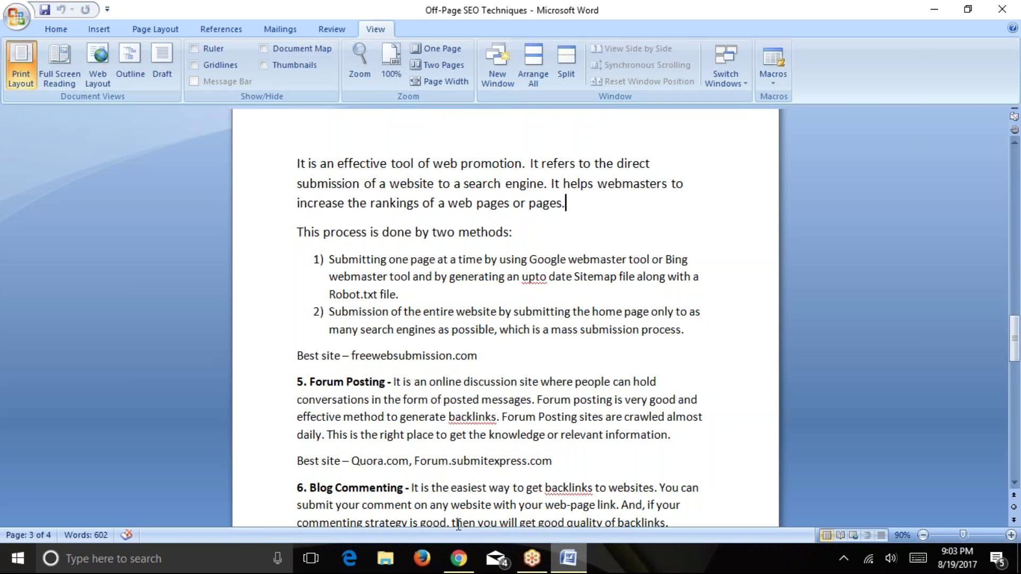
pyautogui.click(458, 558)
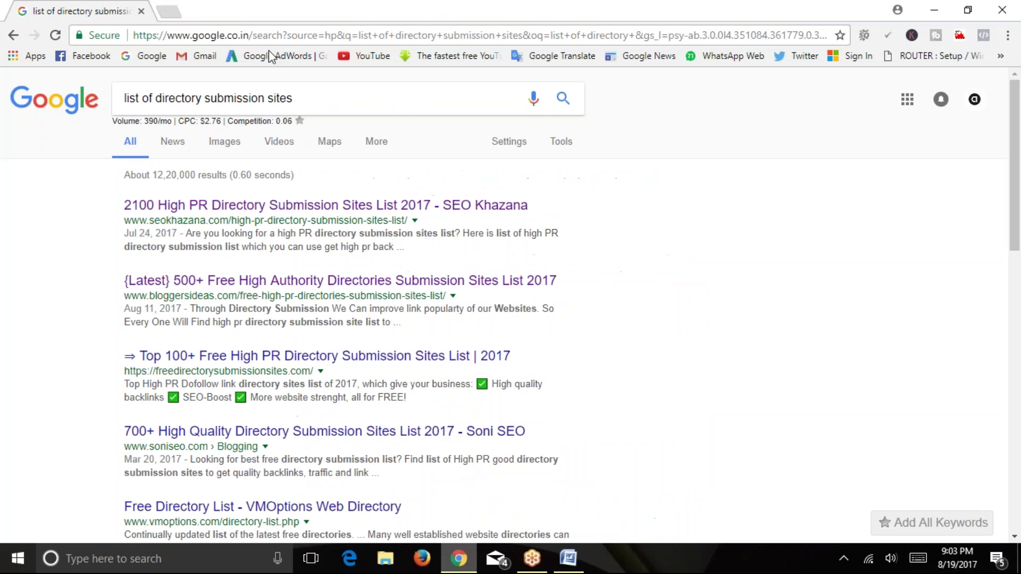
# Open freewebsubmission.com in a new Chrome tab.
pyautogui.click(169, 10)
pyautogui.write('free')
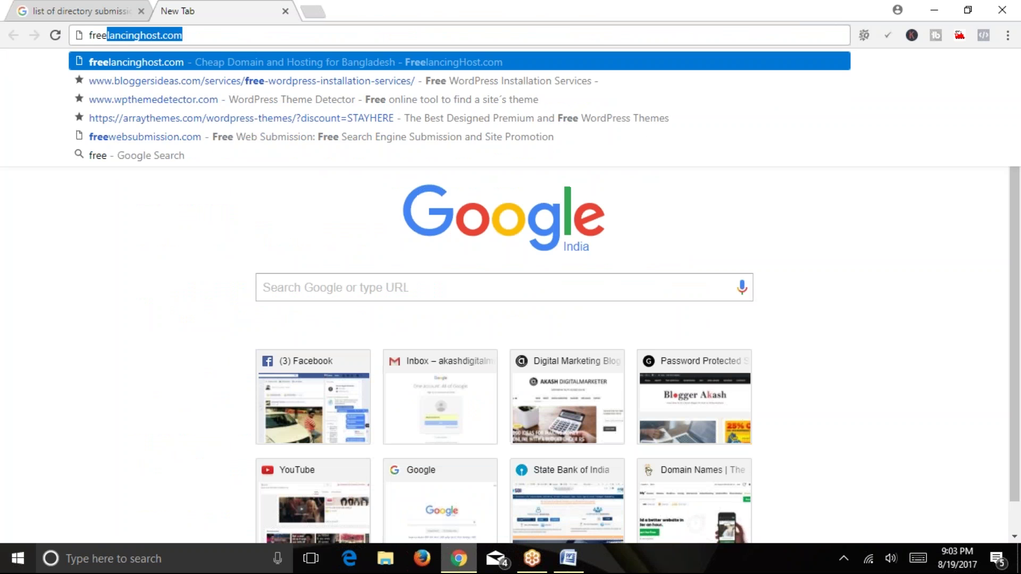
pyautogui.write('webs')
pyautogui.press('Return')
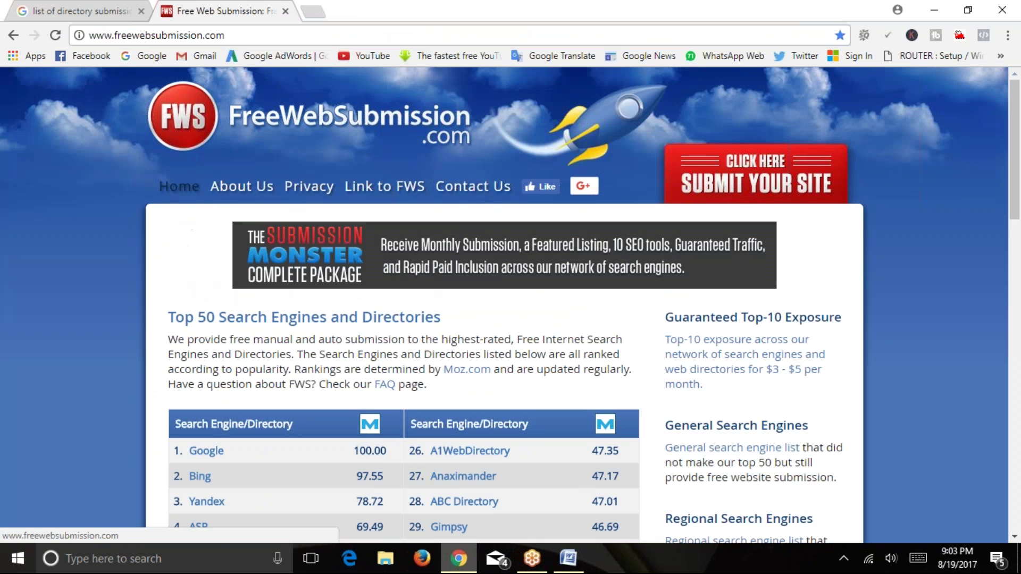
# Browse the Top 50 Search Engines and Directories list, highlighting its heading, down to the submission form.
pyautogui.scroll(-5, 82, 216)
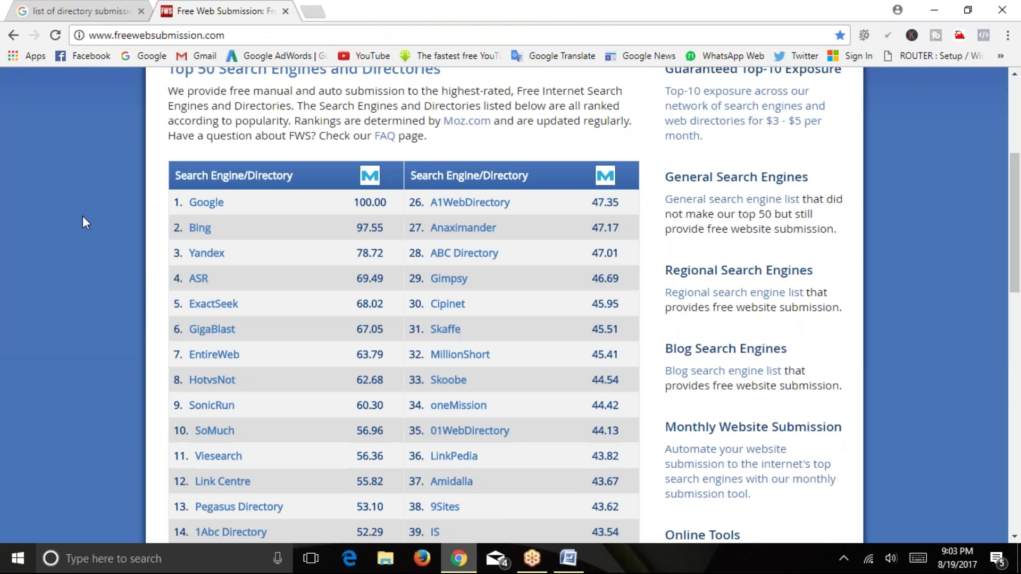
pyautogui.scroll(-15, 81, 216)
pyautogui.scroll(5, 81, 216)
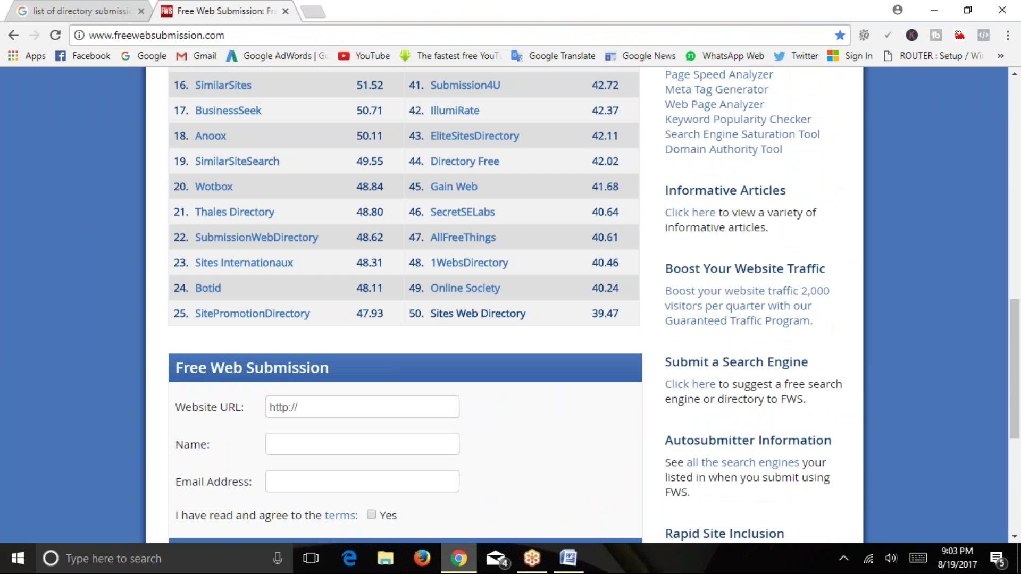
pyautogui.scroll(9, 269, 314)
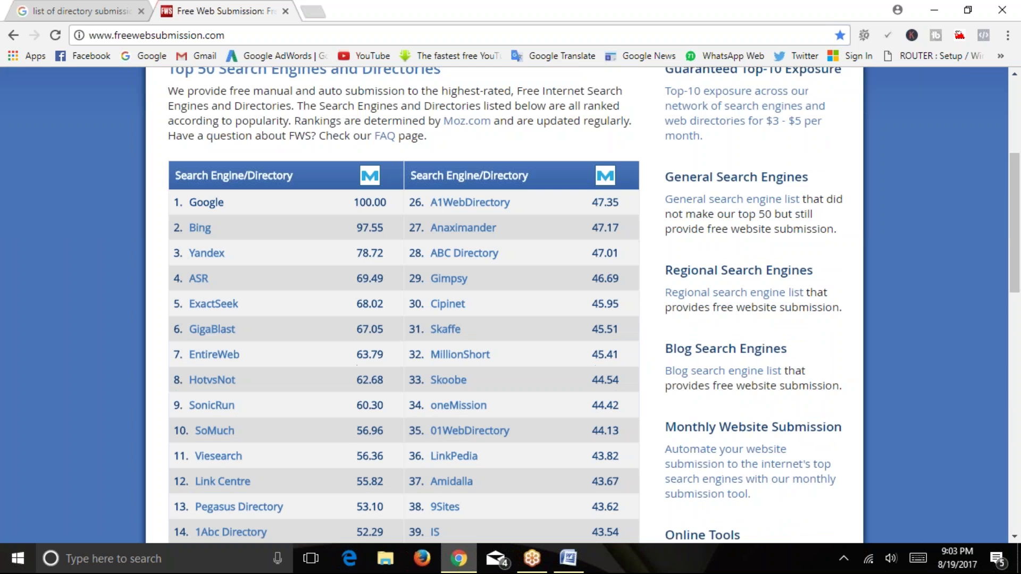
pyautogui.scroll(-10, 285, 223)
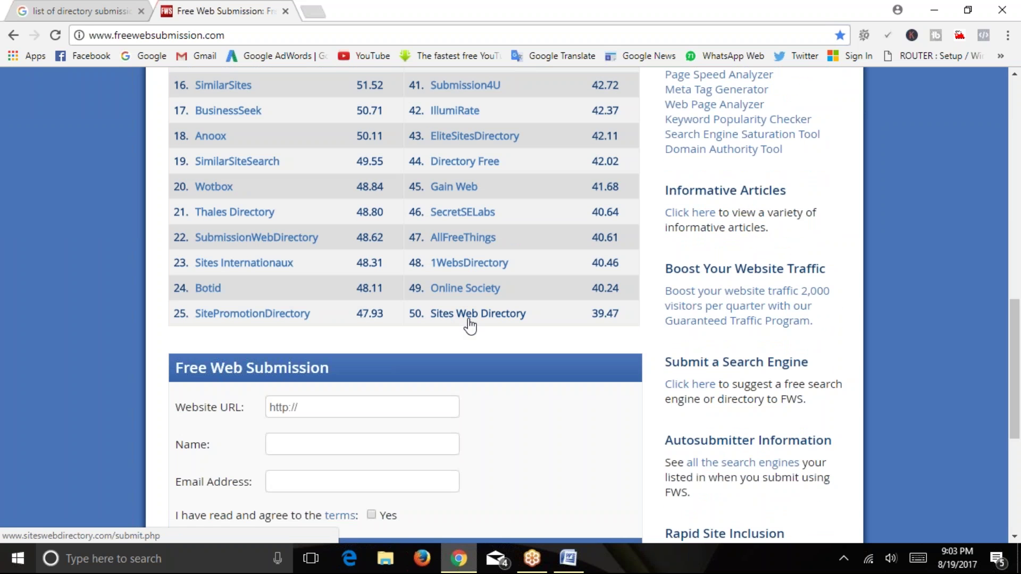
pyautogui.scroll(2, 506, 327)
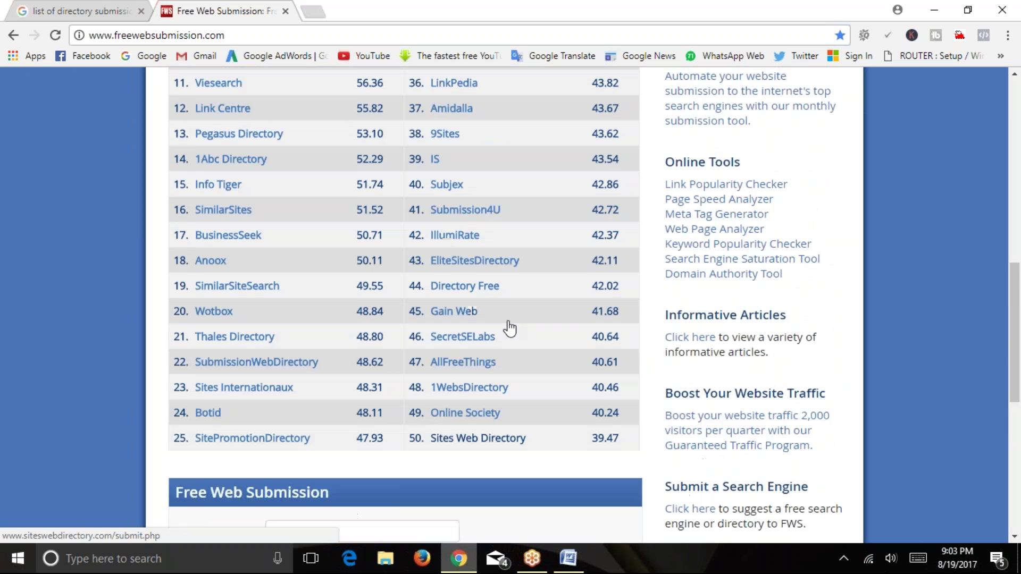
pyautogui.scroll(7, 509, 328)
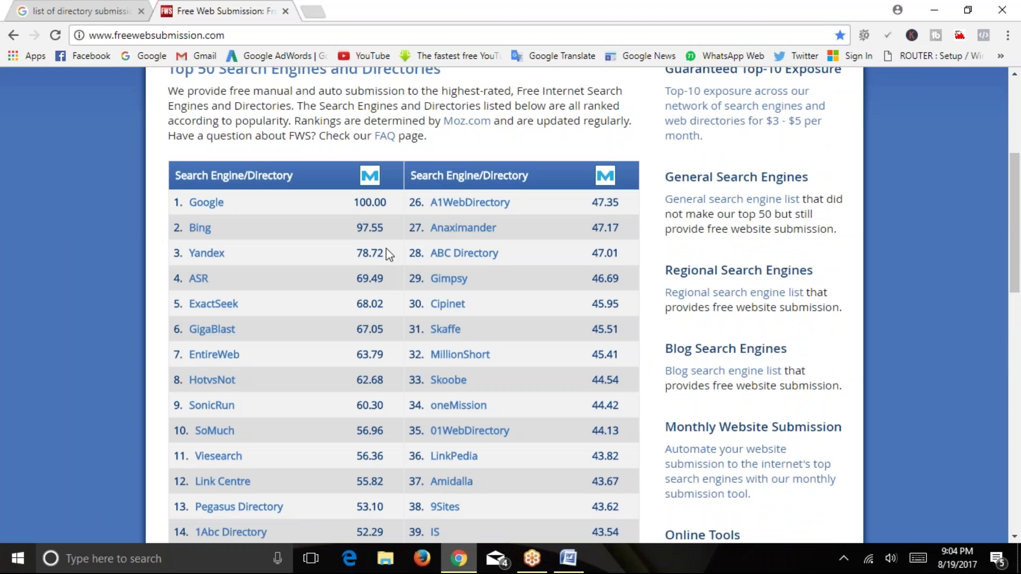
pyautogui.scroll(2, 372, 266)
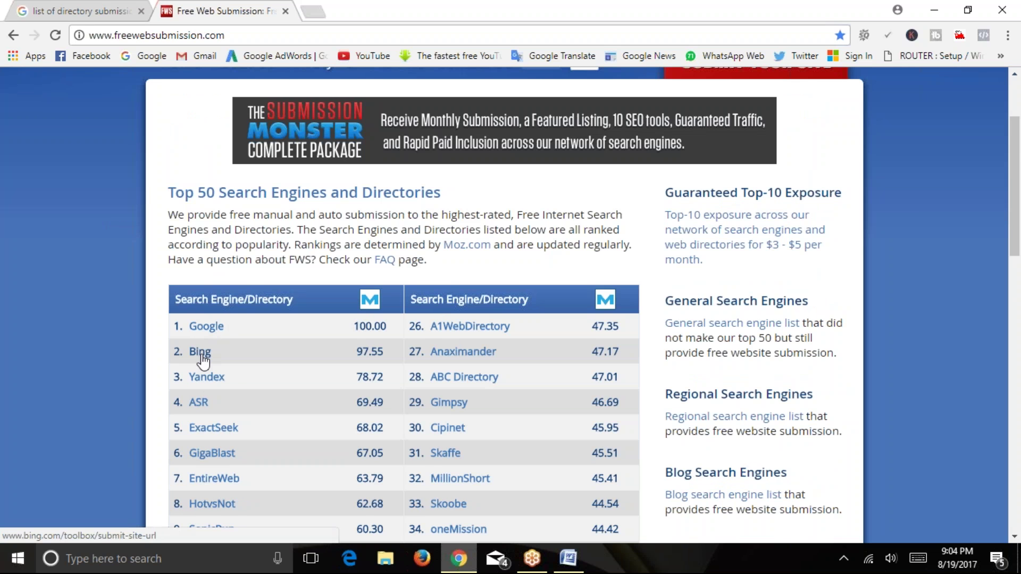
pyautogui.scroll(-9, 221, 318)
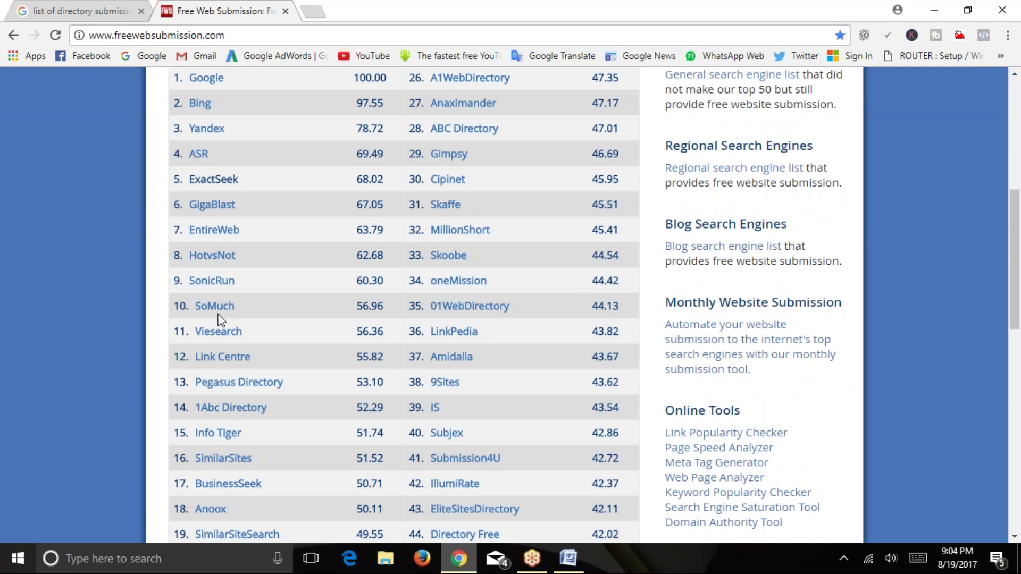
pyautogui.scroll(-2, 219, 334)
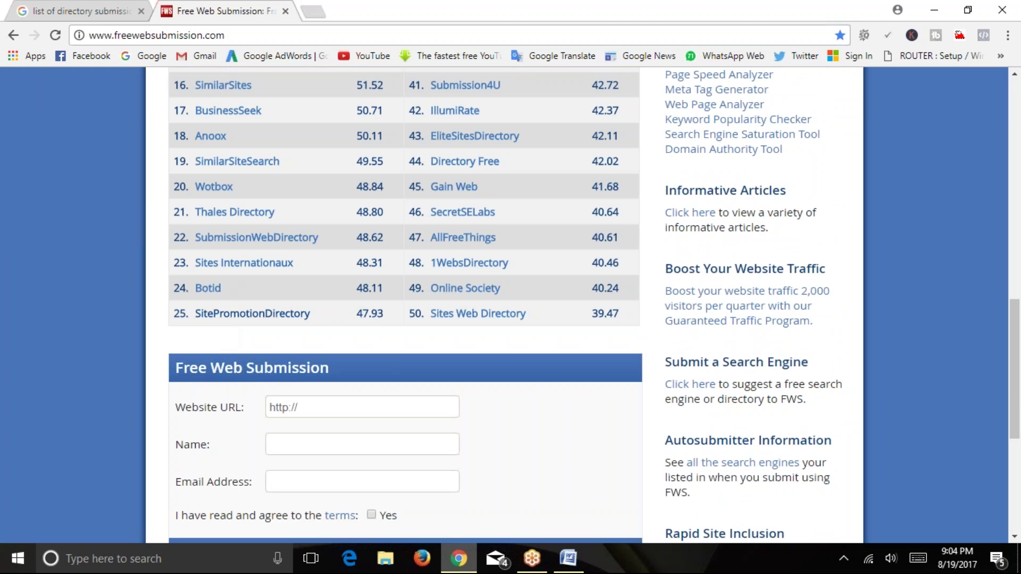
pyautogui.scroll(7, 497, 344)
pyautogui.scroll(-7, 484, 175)
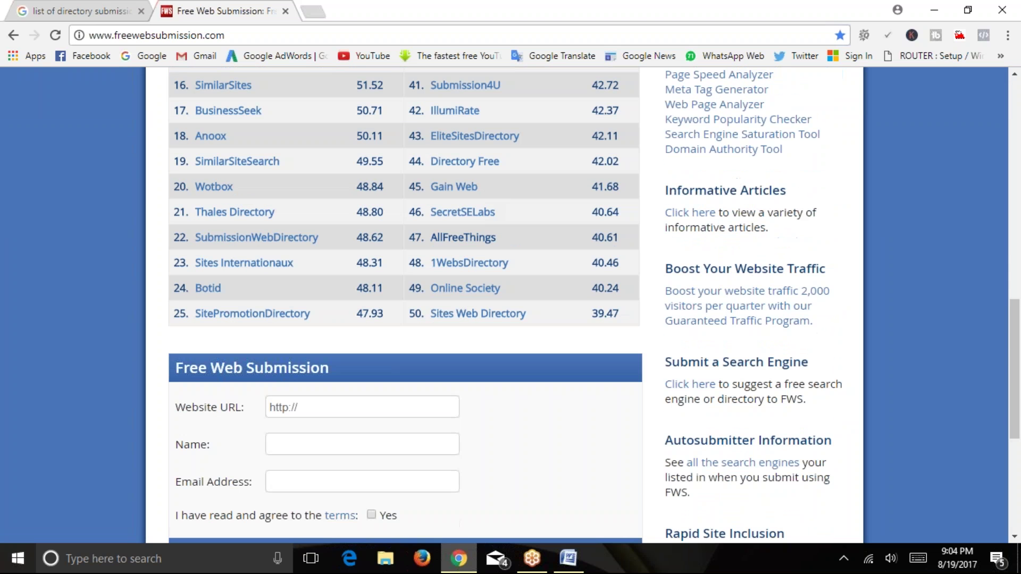
pyautogui.scroll(9, 277, 287)
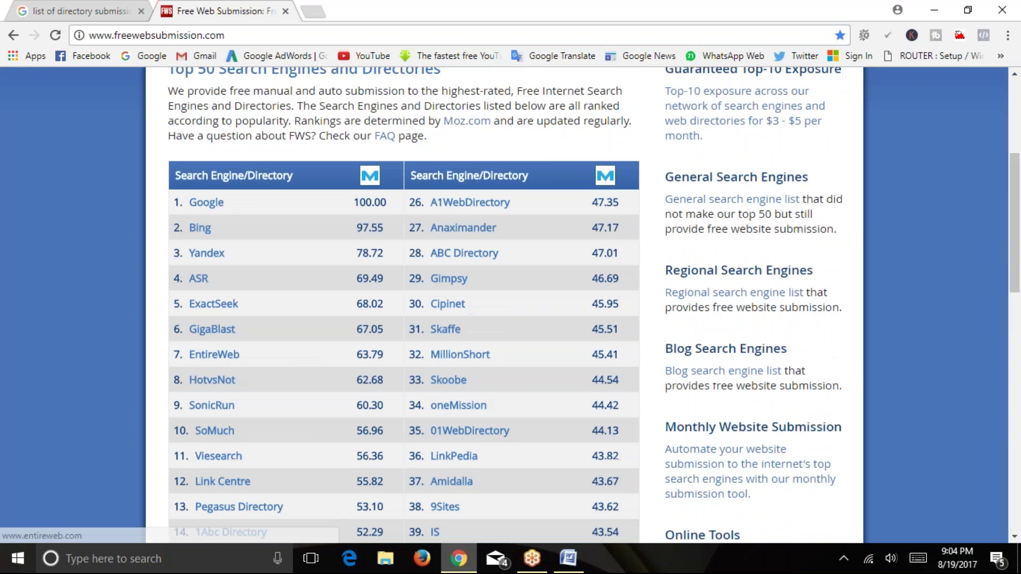
pyautogui.scroll(5, 296, 287)
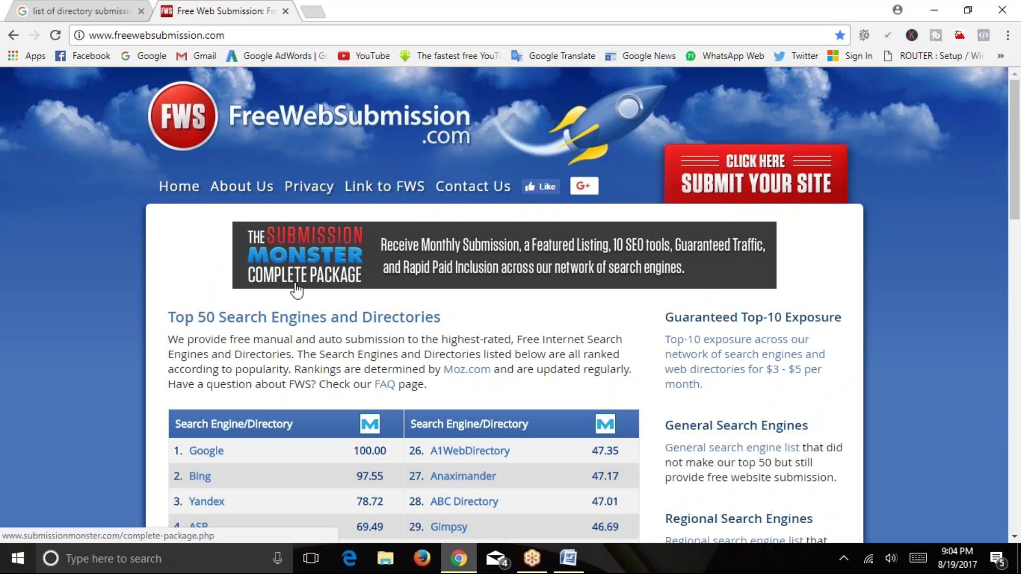
pyautogui.moveTo(221, 319); pyautogui.dragTo(448, 314)
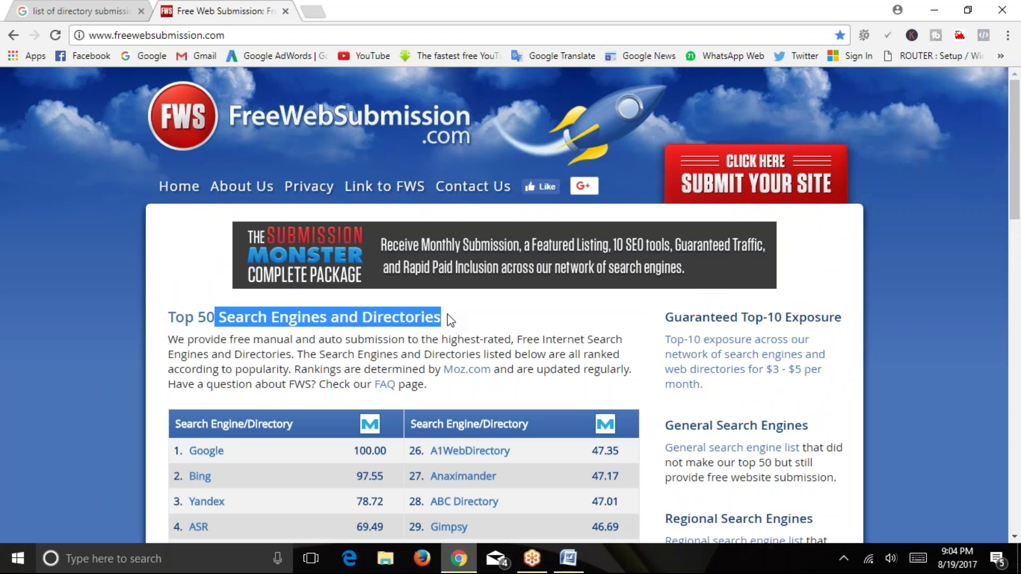
pyautogui.scroll(-9, 443, 314)
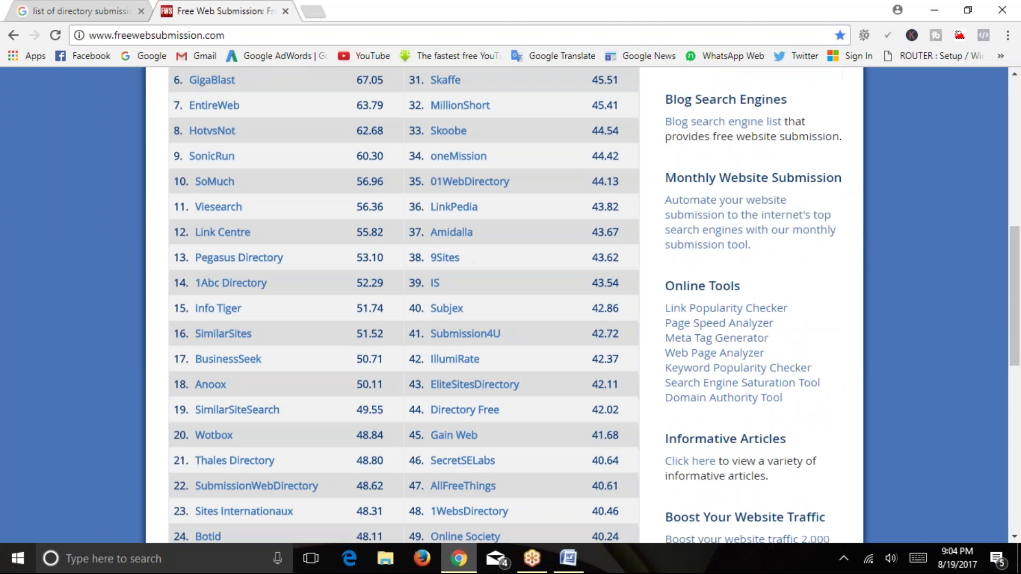
pyautogui.scroll(-9, 305, 344)
pyautogui.moveTo(337, 159); pyautogui.dragTo(237, 158)
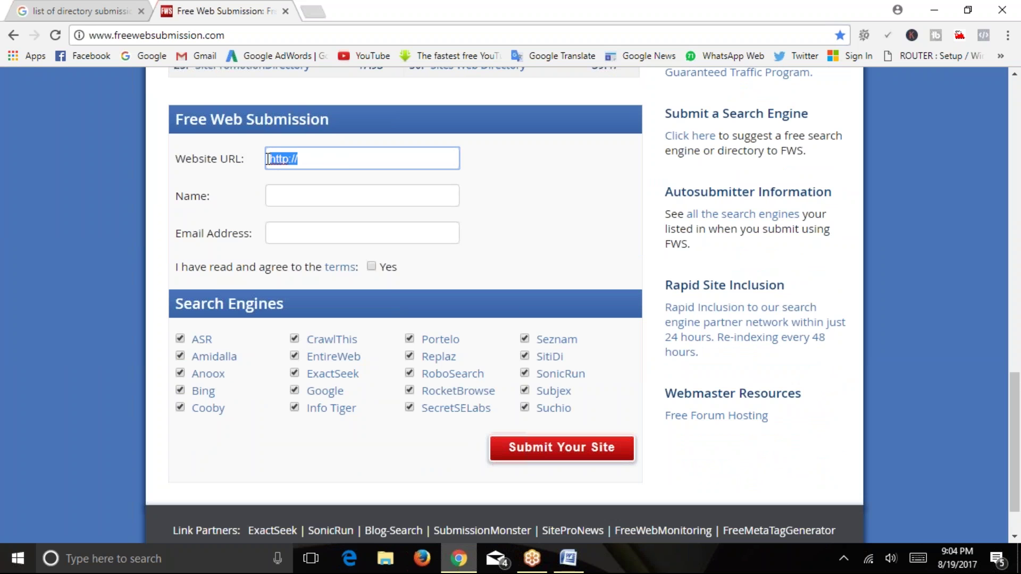
# Try the Name and Email Address fields, leave them empty, and tick Yes to the terms.
pyautogui.click(291, 198)
pyautogui.click(321, 197)
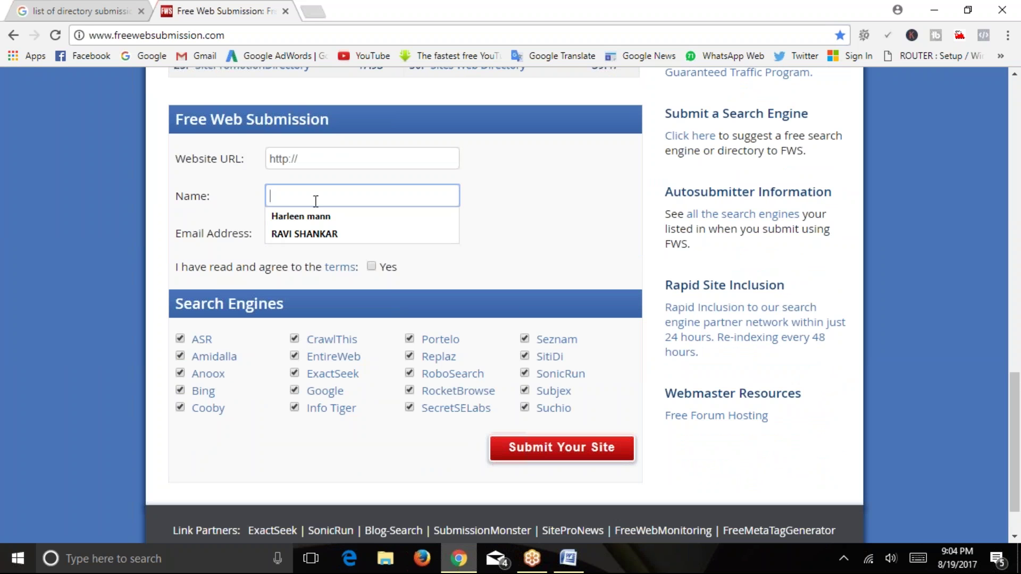
pyautogui.click(229, 234)
pyautogui.click(306, 232)
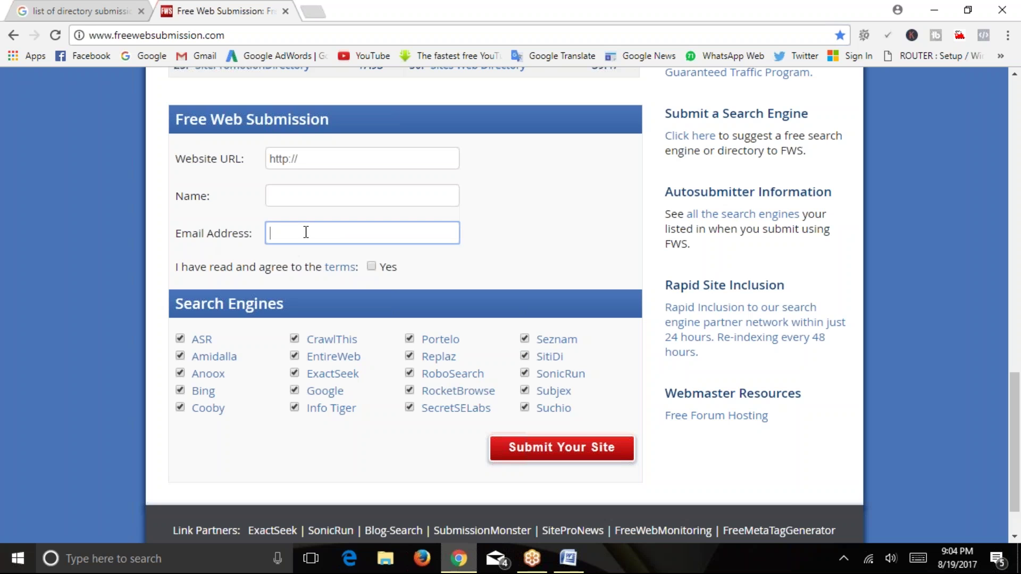
pyautogui.click(371, 266)
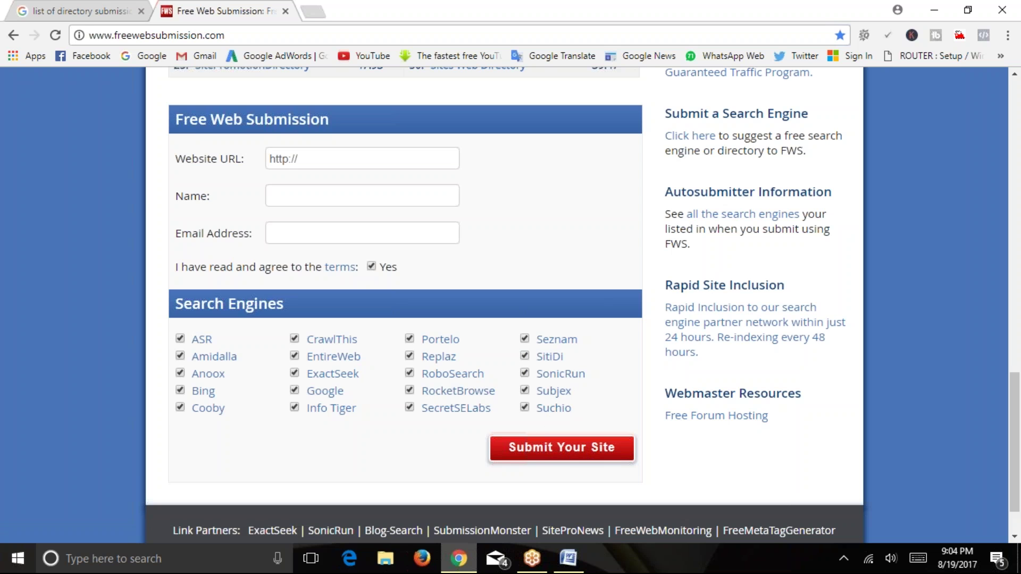
pyautogui.scroll(15, 506, 266)
pyautogui.scroll(-2, 396, 279)
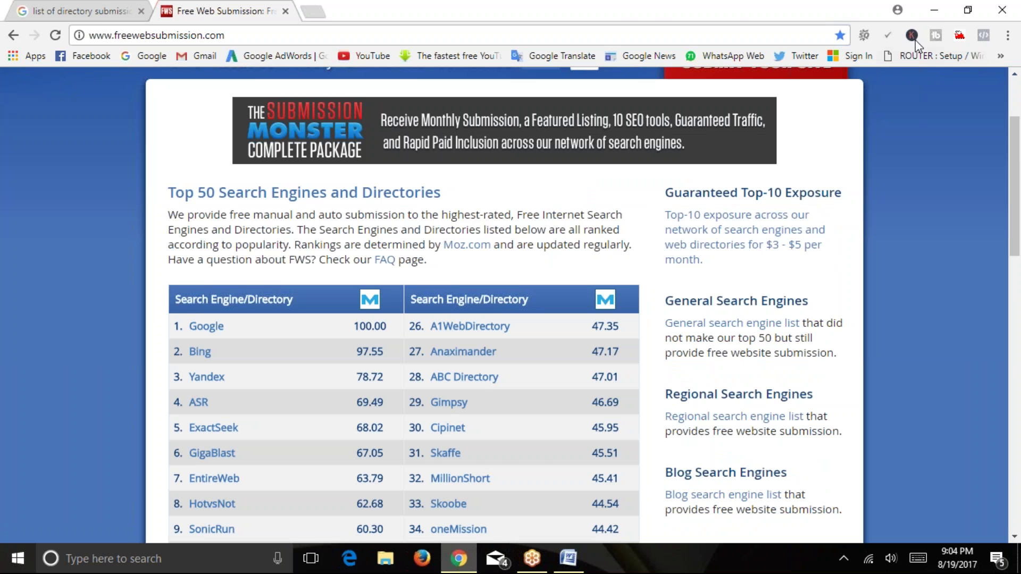
# Back in the Word document, highlight the phrase 'mass submission process'.
pyautogui.click(929, 10)
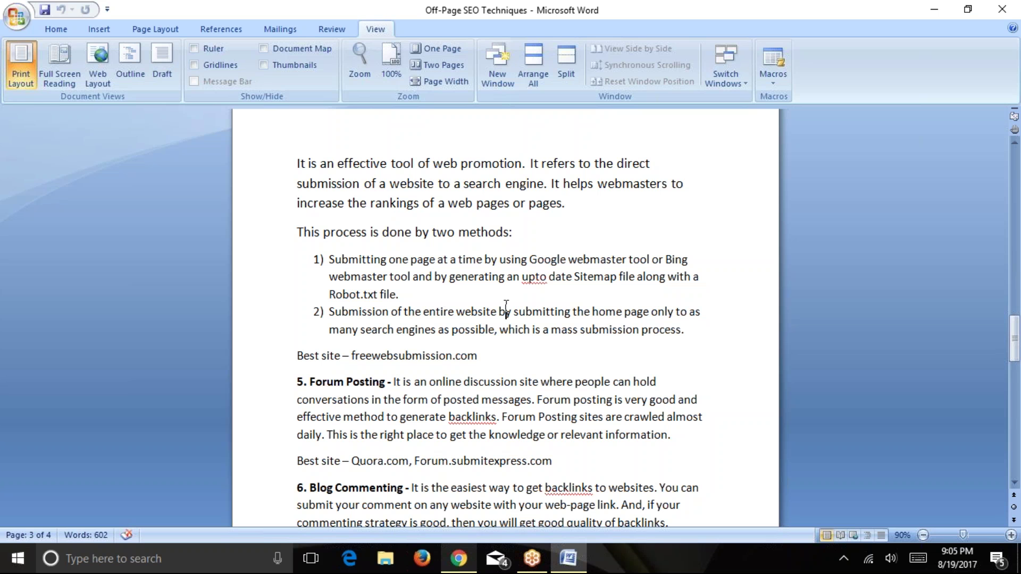
pyautogui.moveTo(543, 330); pyautogui.dragTo(686, 331)
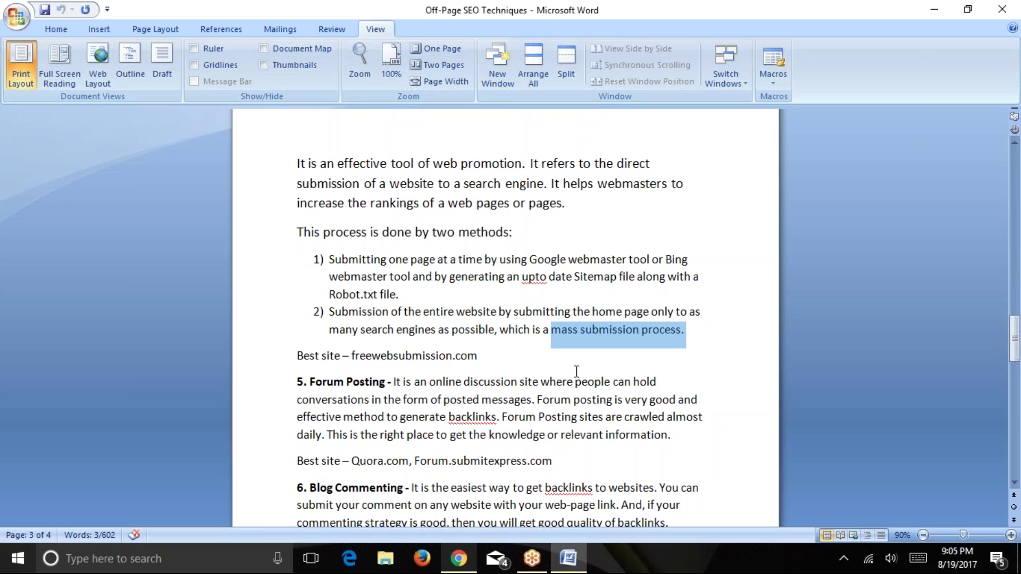
pyautogui.scroll(1, 576, 371)
pyautogui.scroll(2, 577, 372)
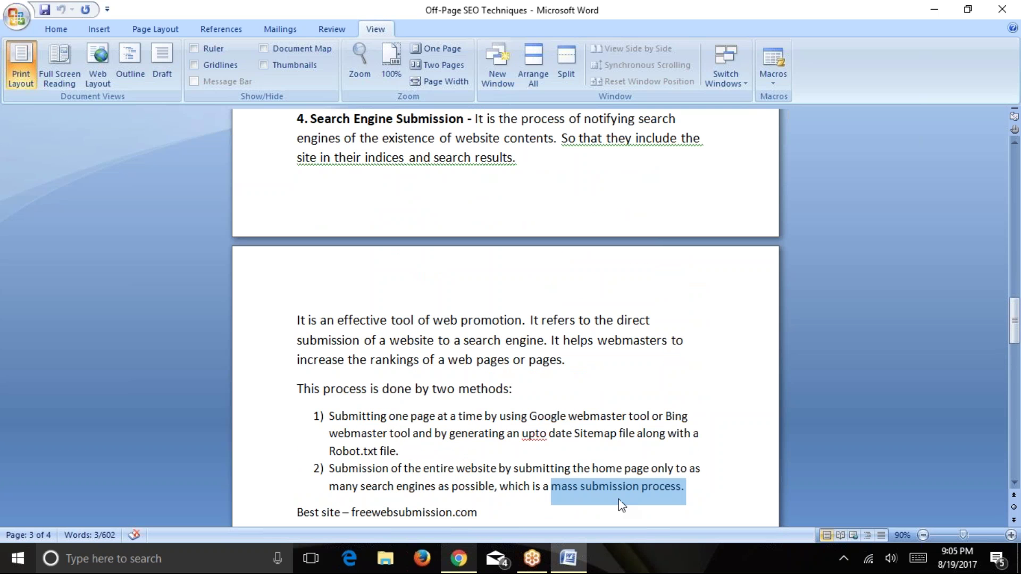
pyautogui.scroll(-6, 649, 445)
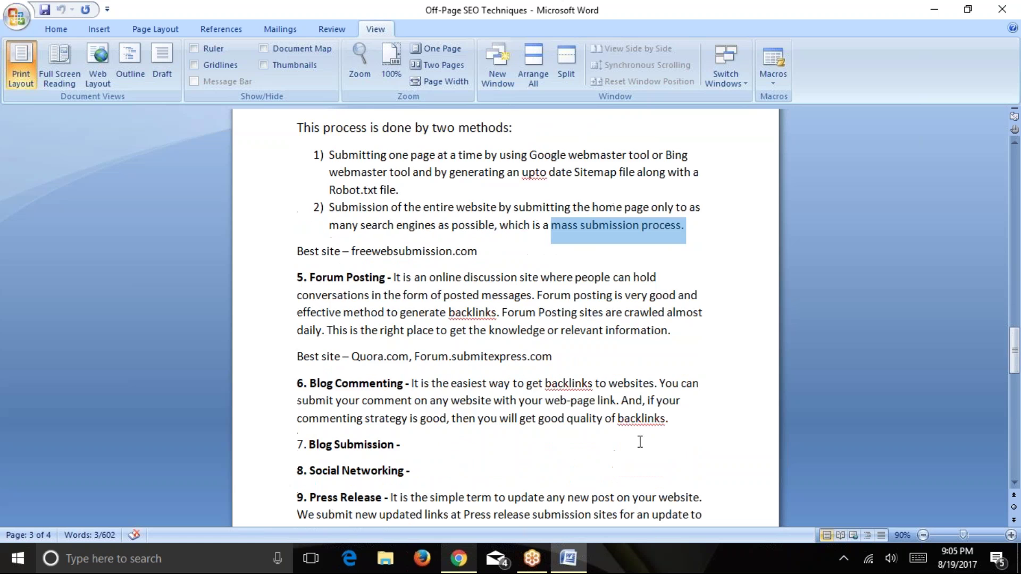
pyautogui.click(413, 199)
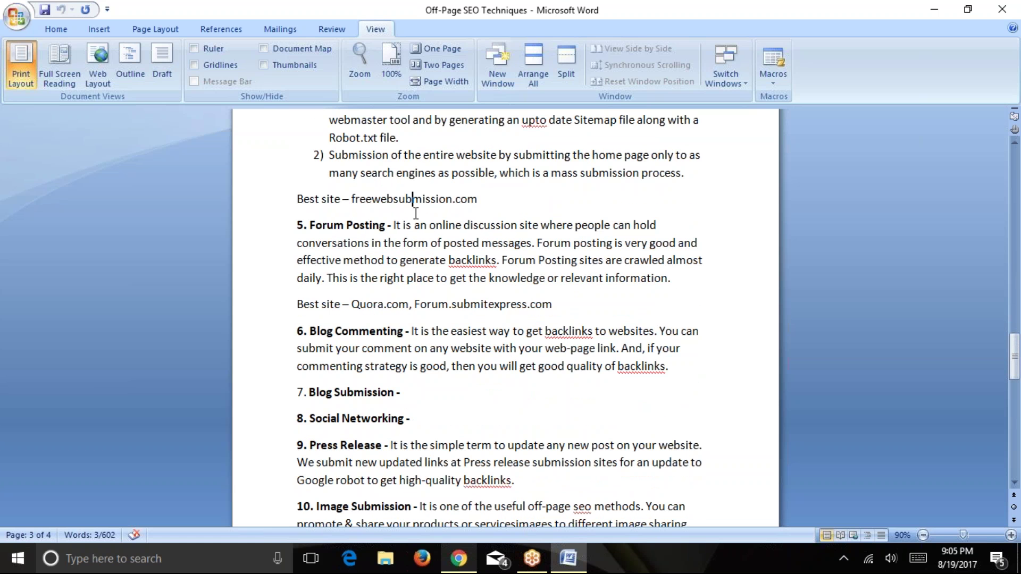
# Highlight Forum.submitexpress under Forum Posting, then return to freewebsubmission.com in Chrome.
pyautogui.scroll(-1, 377, 240)
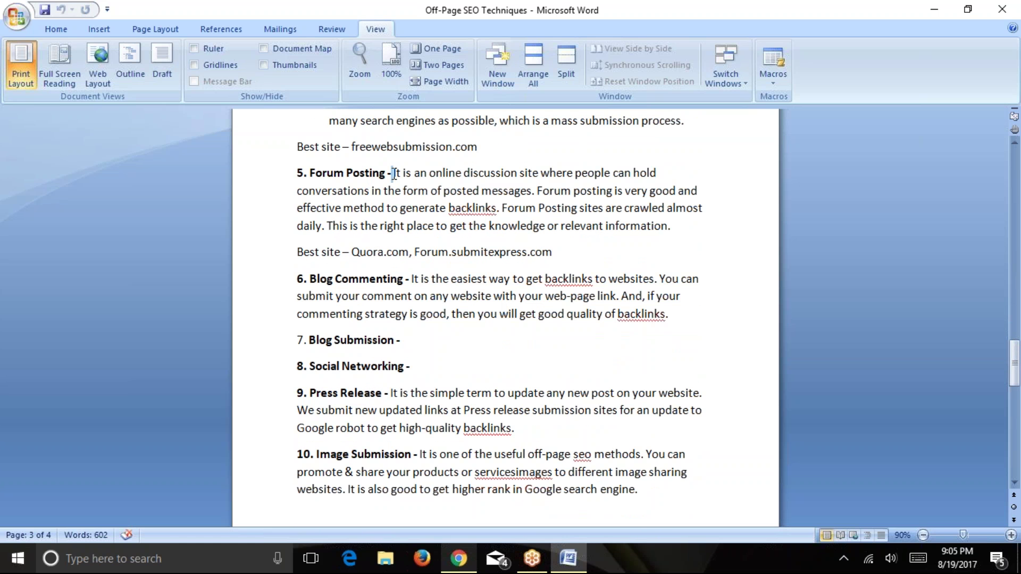
pyautogui.moveTo(392, 175); pyautogui.dragTo(386, 176)
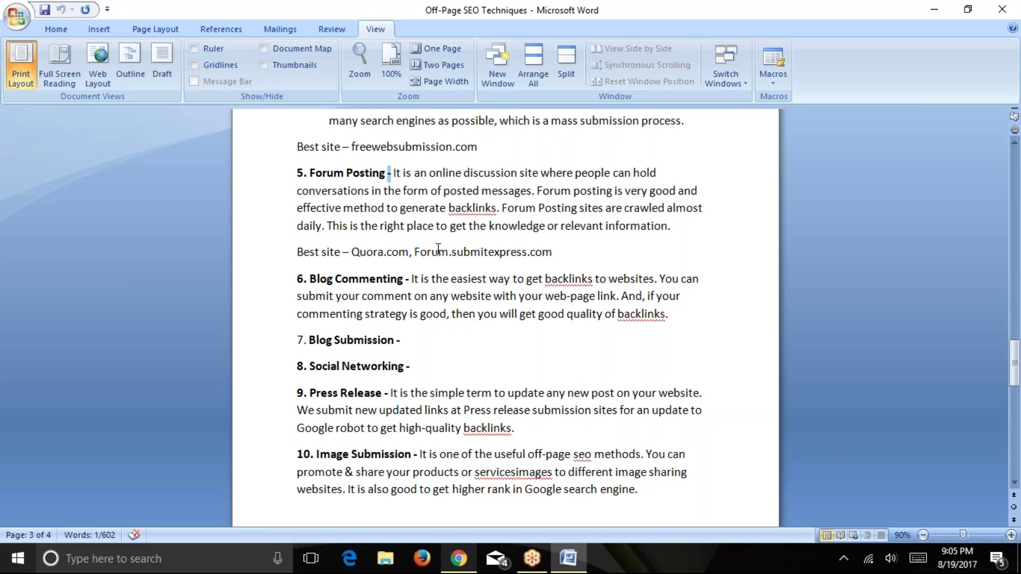
pyautogui.moveTo(414, 252); pyautogui.dragTo(529, 248)
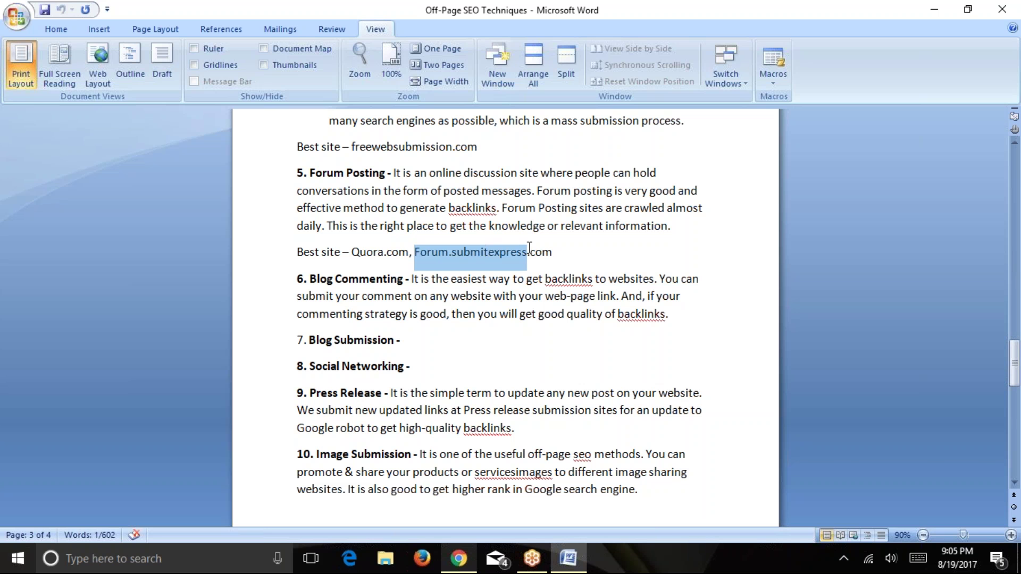
pyautogui.click(570, 254)
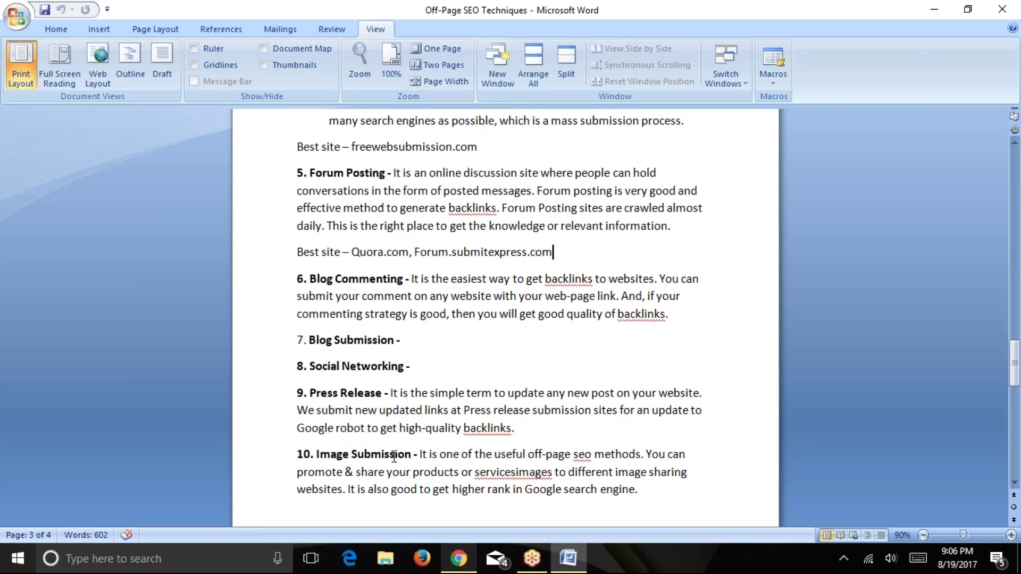
pyautogui.click(466, 563)
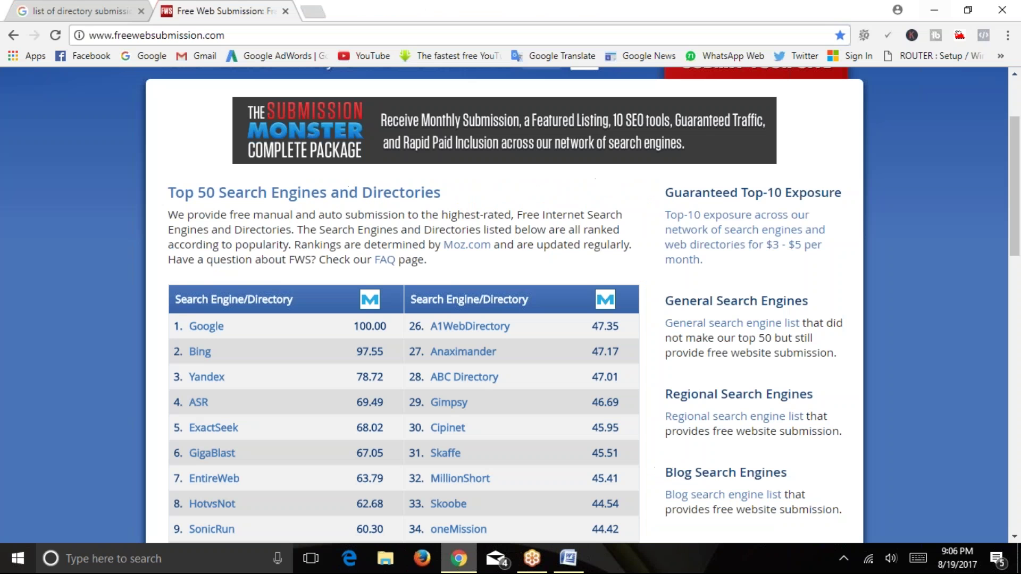
# Replace the address with quora.com and load Quora.
pyautogui.click(307, 33)
pyautogui.write('quora')
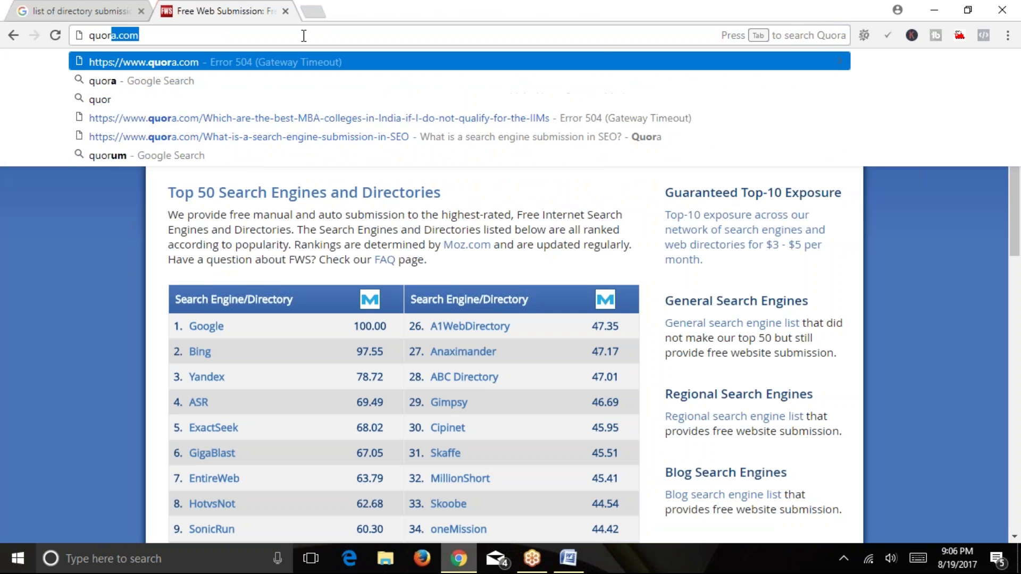
pyautogui.press('Return')
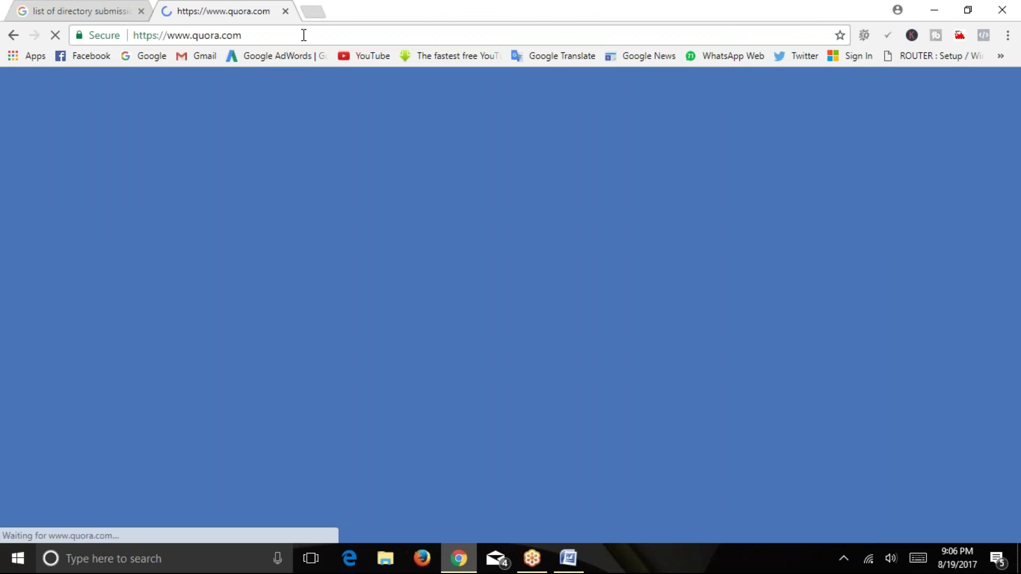
# Load facebook.com in a new tab and go to its Groups page.
pyautogui.click(313, 11)
pyautogui.write('fa')
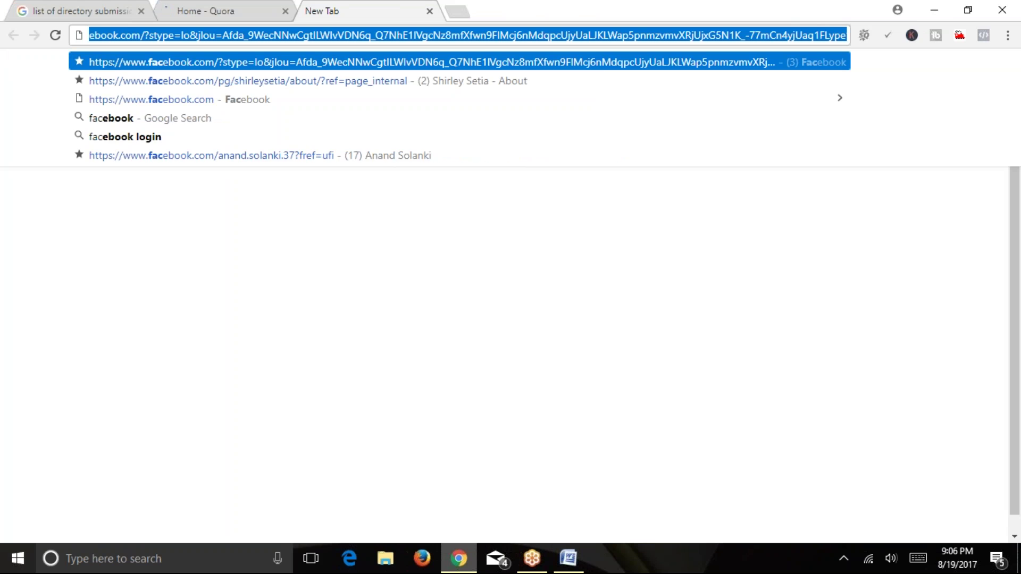
pyautogui.press('Return')
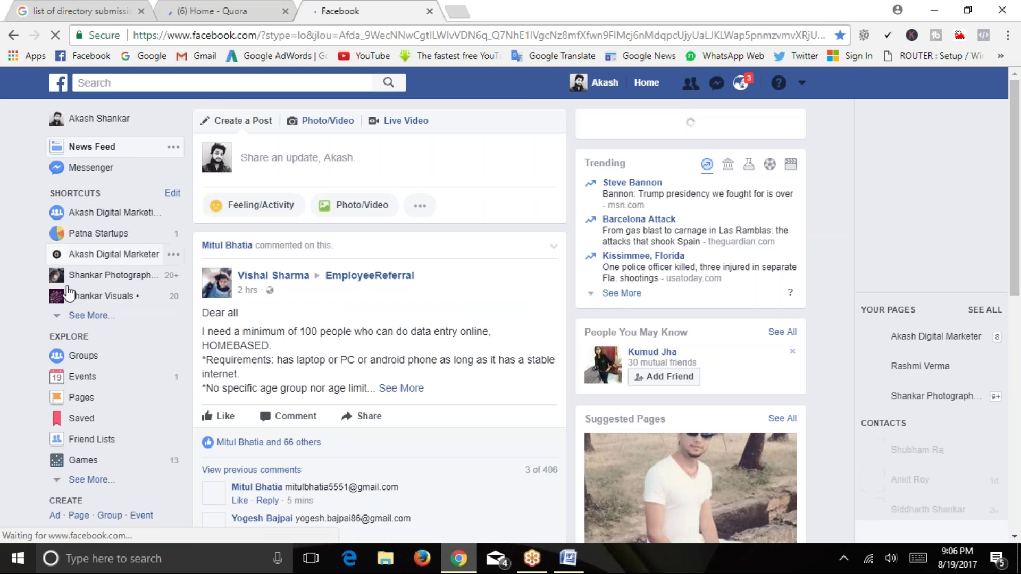
pyautogui.click(84, 362)
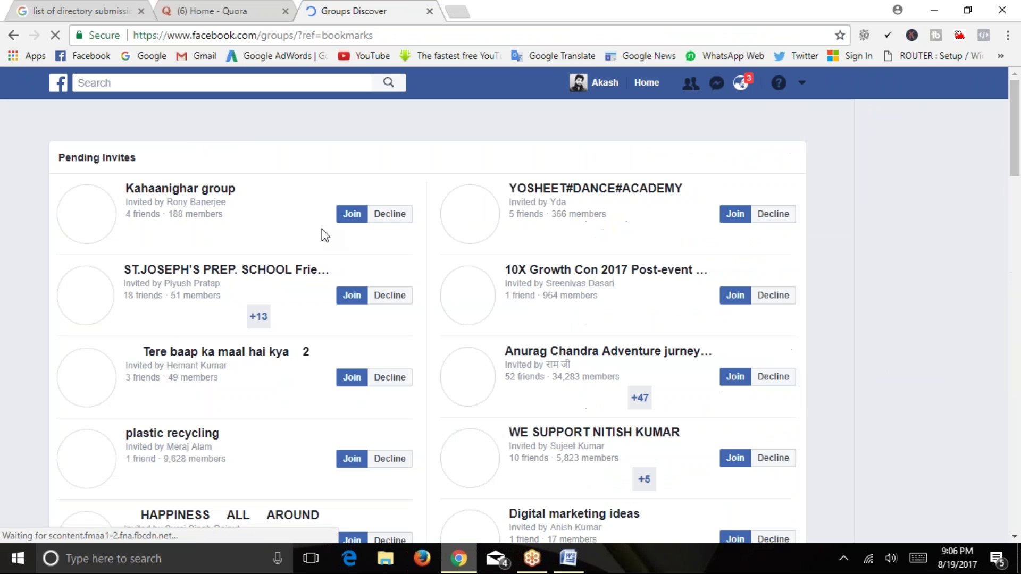
# Browse the Facebook Groups page, viewing the cards of several joined and managed groups.
pyautogui.scroll(-10, 258, 227)
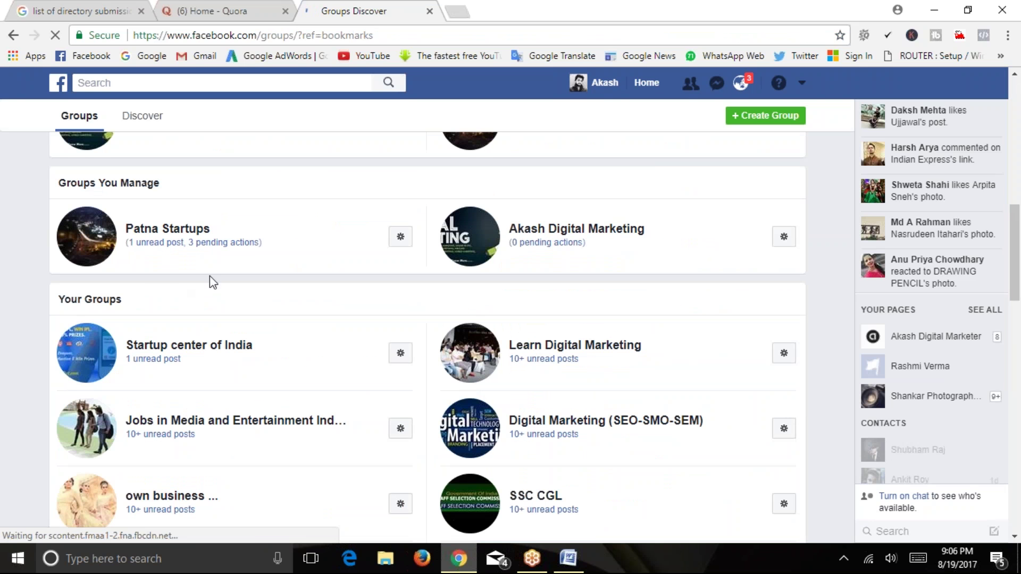
pyautogui.scroll(-2, 466, 290)
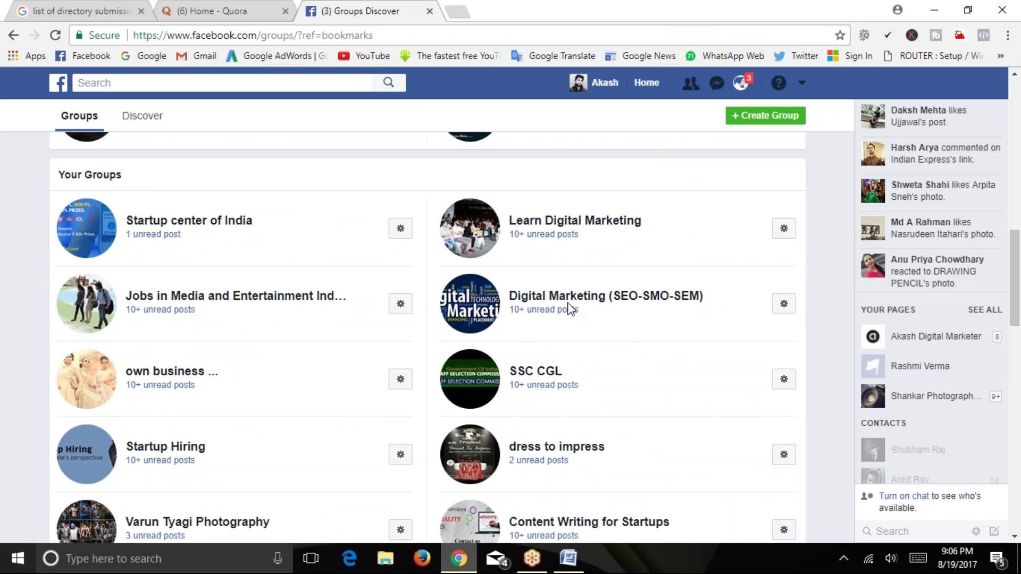
pyautogui.moveTo(524, 232)
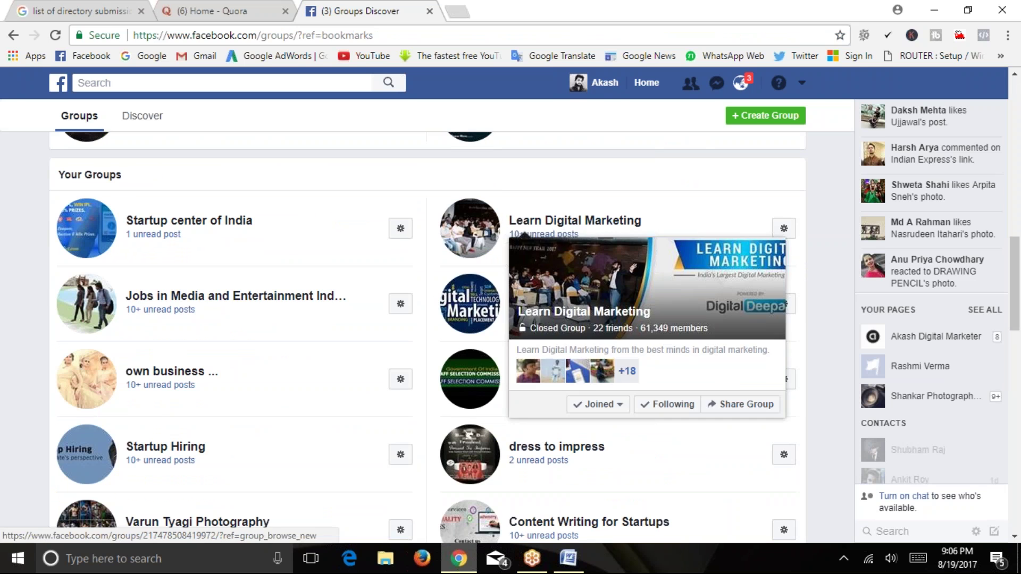
pyautogui.scroll(-2, 93, 273)
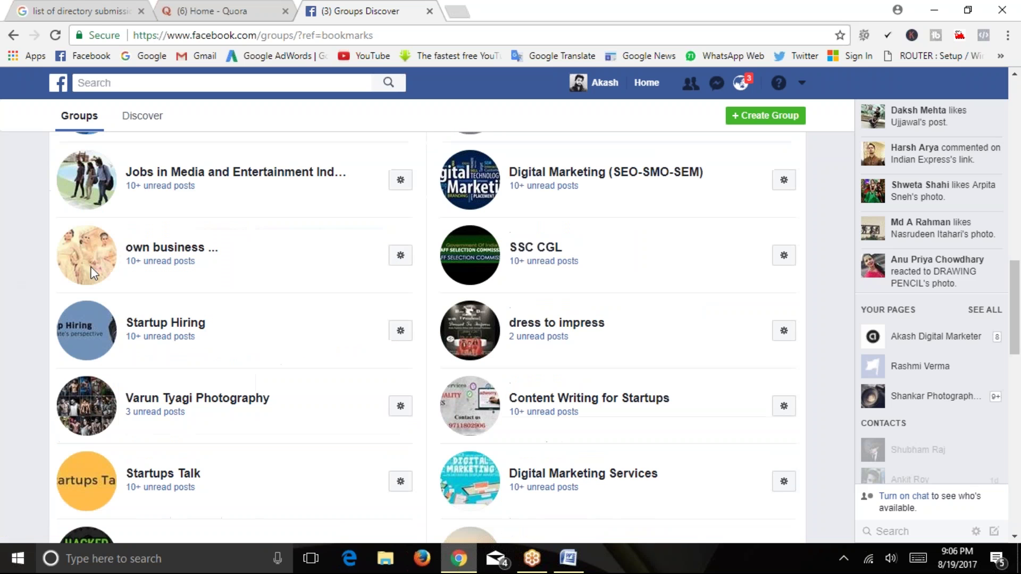
pyautogui.moveTo(330, 180)
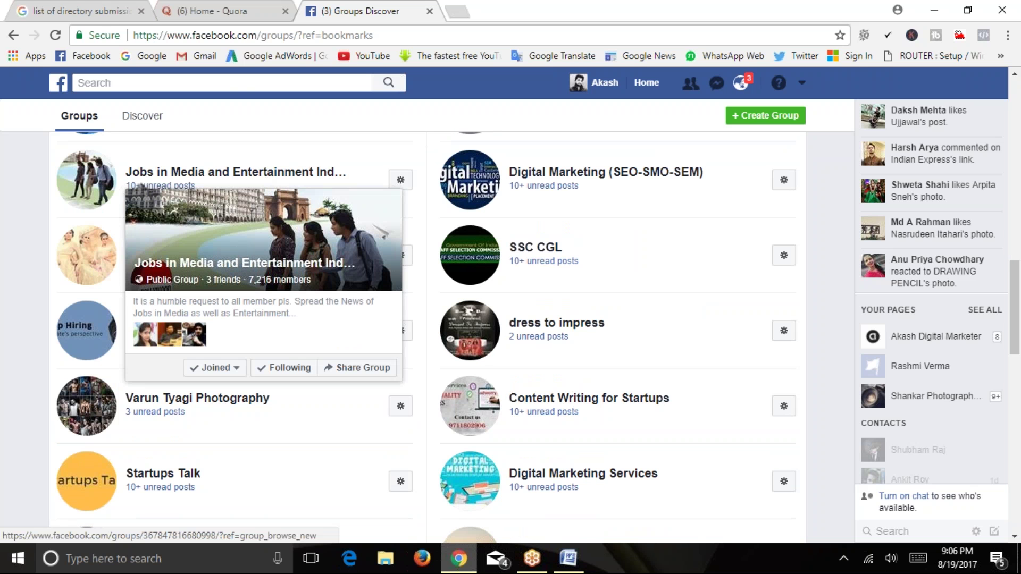
pyautogui.scroll(2, 330, 180)
pyautogui.moveTo(319, 297)
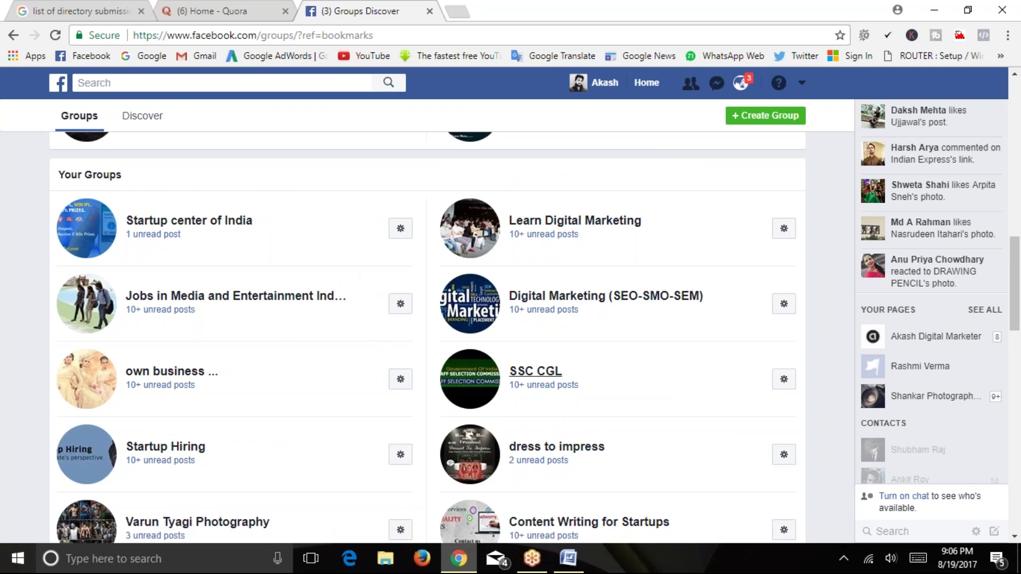
pyautogui.moveTo(543, 381)
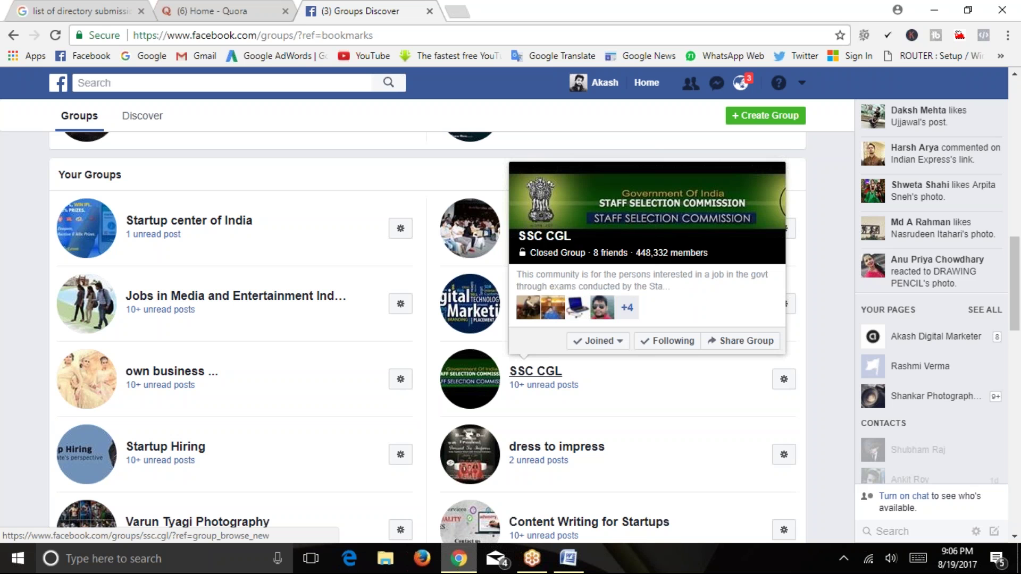
pyautogui.scroll(-2, 319, 388)
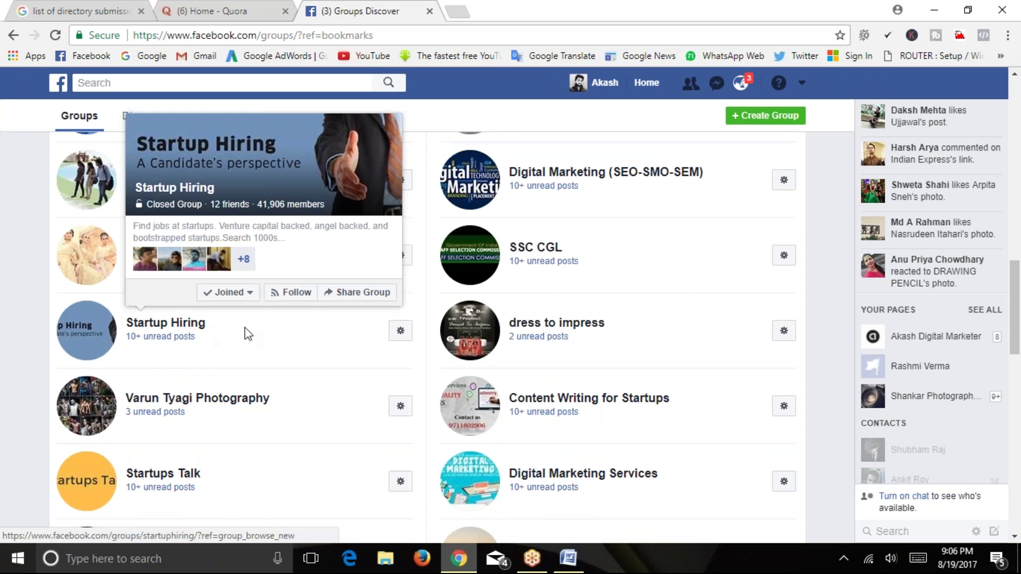
pyautogui.moveTo(197, 326)
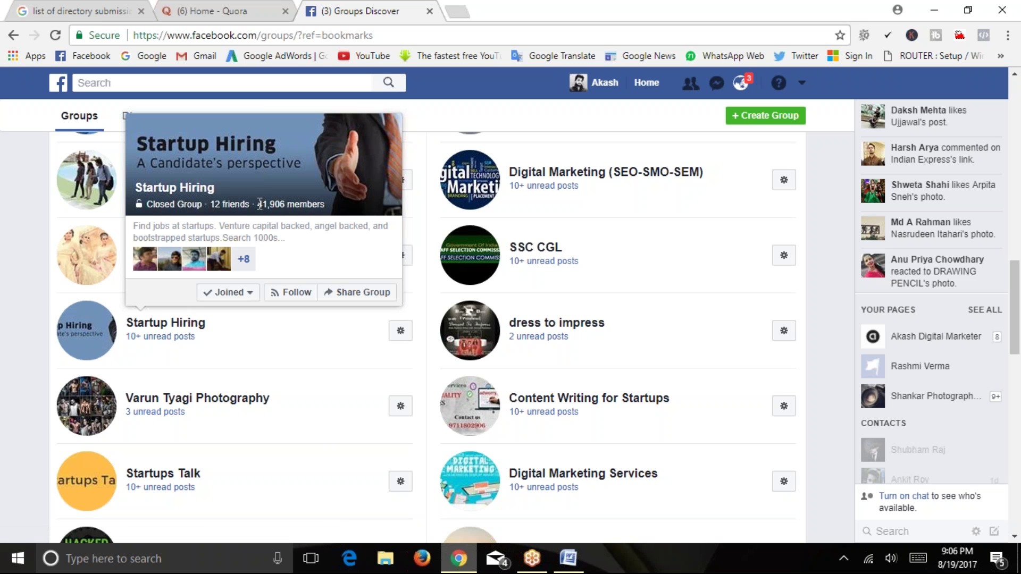
# Highlight Startup Hiring's 41,906 member count, then switch back to the Quora tab.
pyautogui.moveTo(286, 207); pyautogui.dragTo(324, 218)
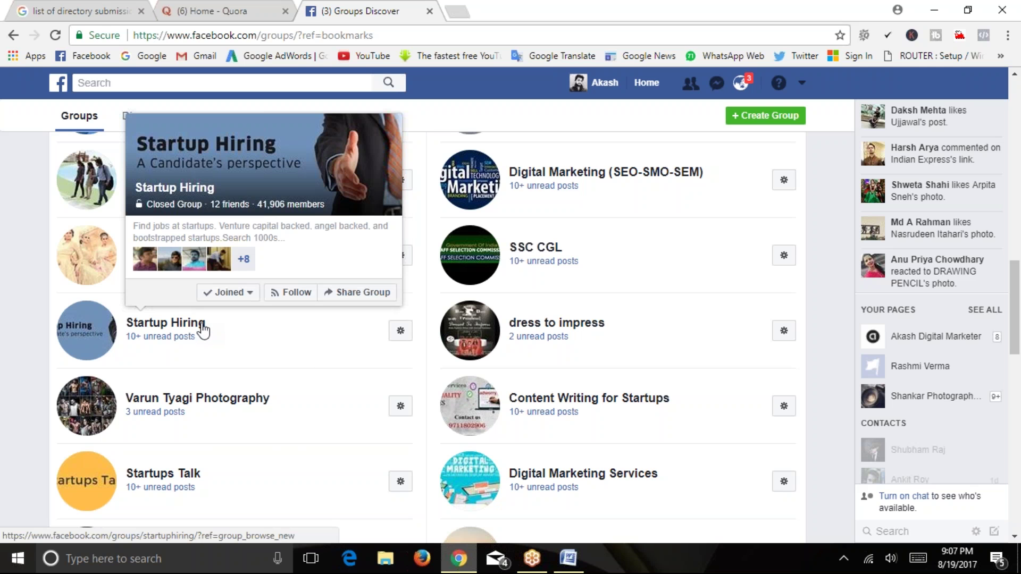
pyautogui.moveTo(270, 203); pyautogui.dragTo(286, 202)
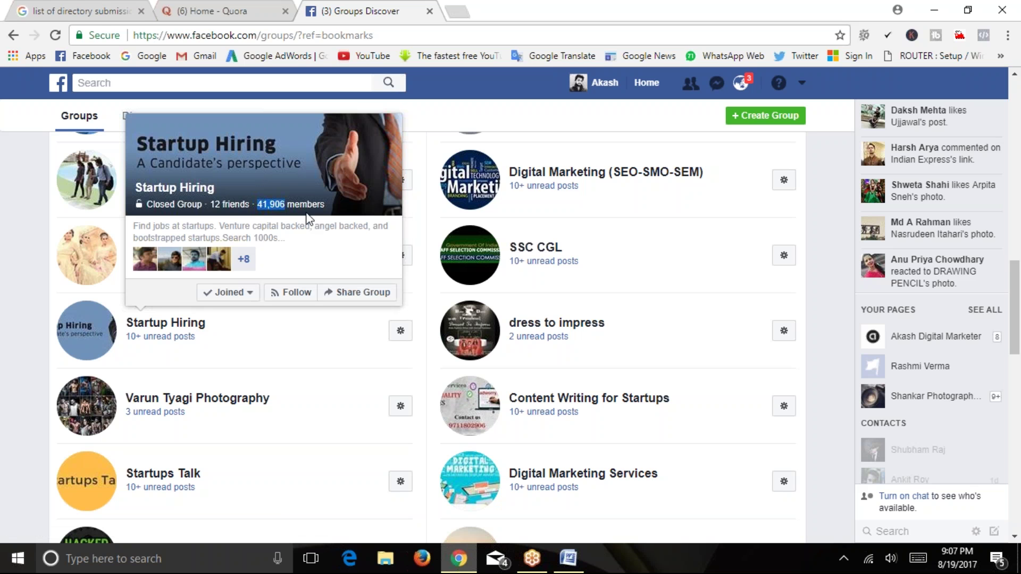
pyautogui.click(280, 332)
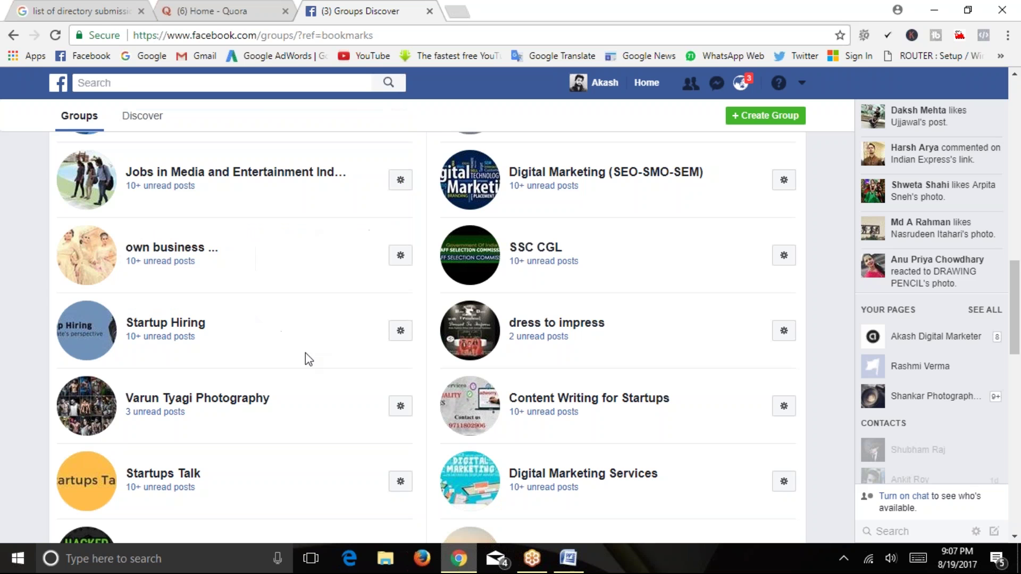
pyautogui.scroll(5, 312, 342)
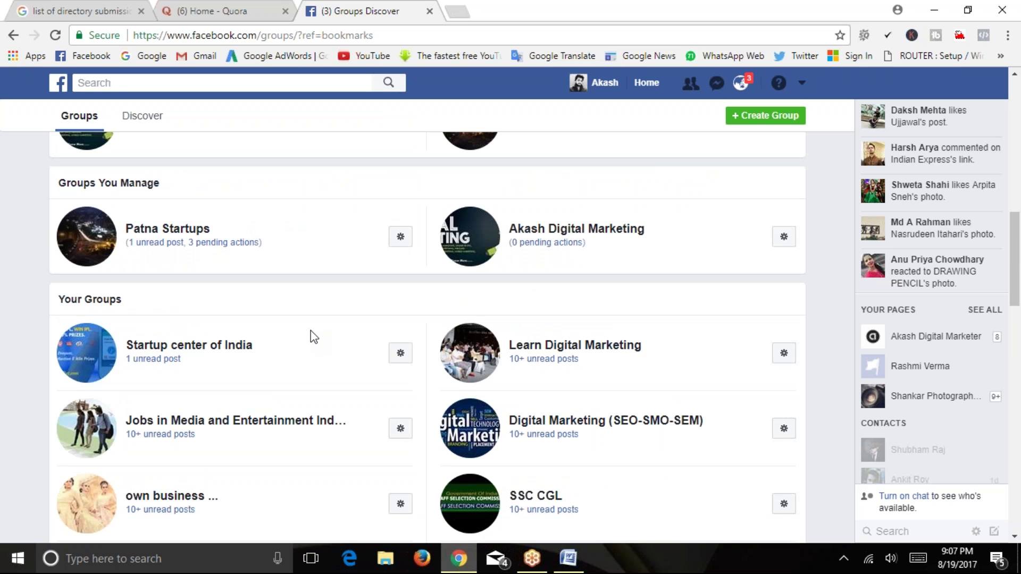
pyautogui.scroll(-2, 313, 337)
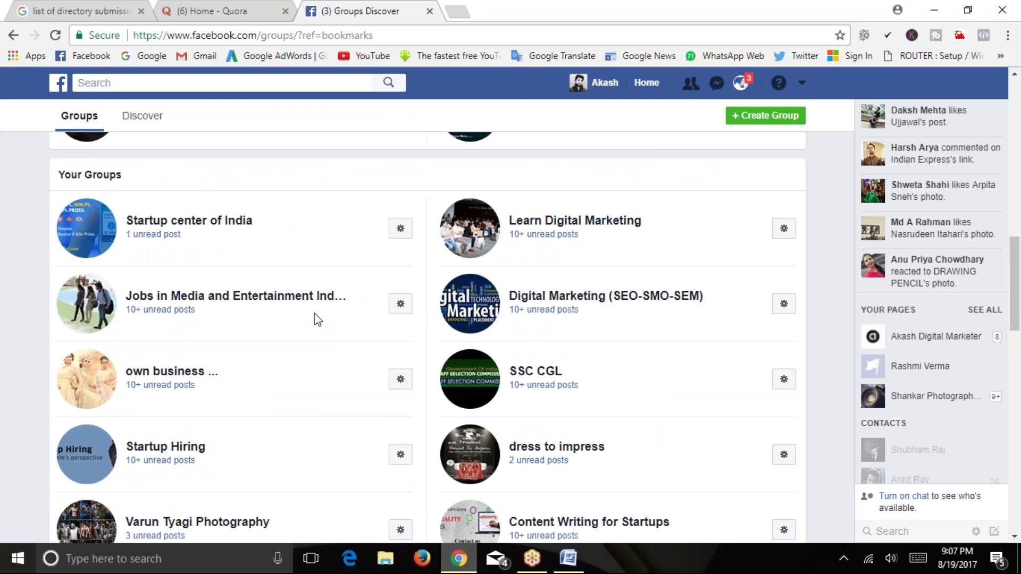
pyautogui.scroll(-4, 317, 319)
pyautogui.click(209, 11)
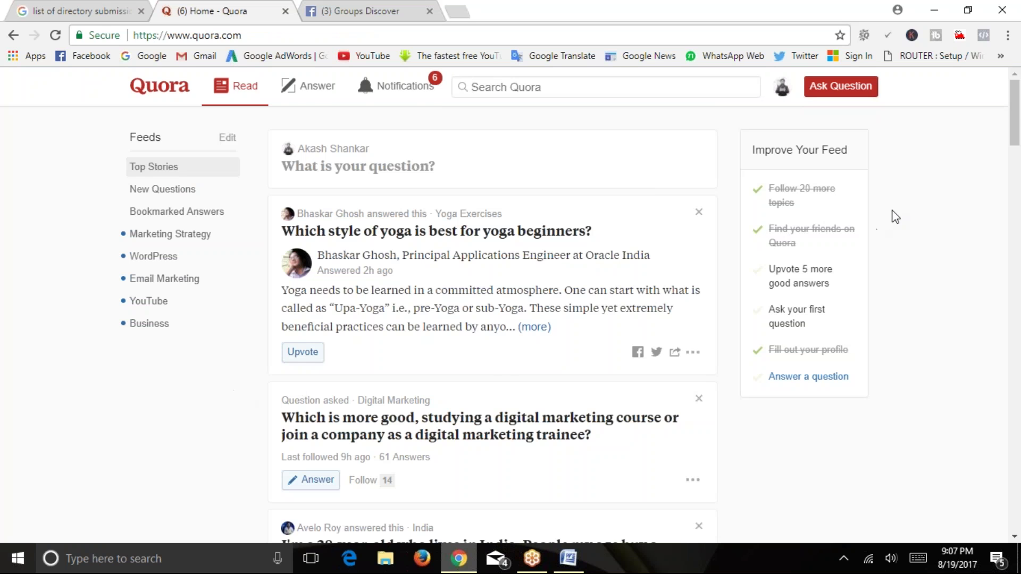
# Scroll through Quora's Top Stories and back up to the yoga-for-beginners story.
pyautogui.moveTo(1012, 117); pyautogui.dragTo(1013, 117)
pyautogui.scroll(-2, 350, 298)
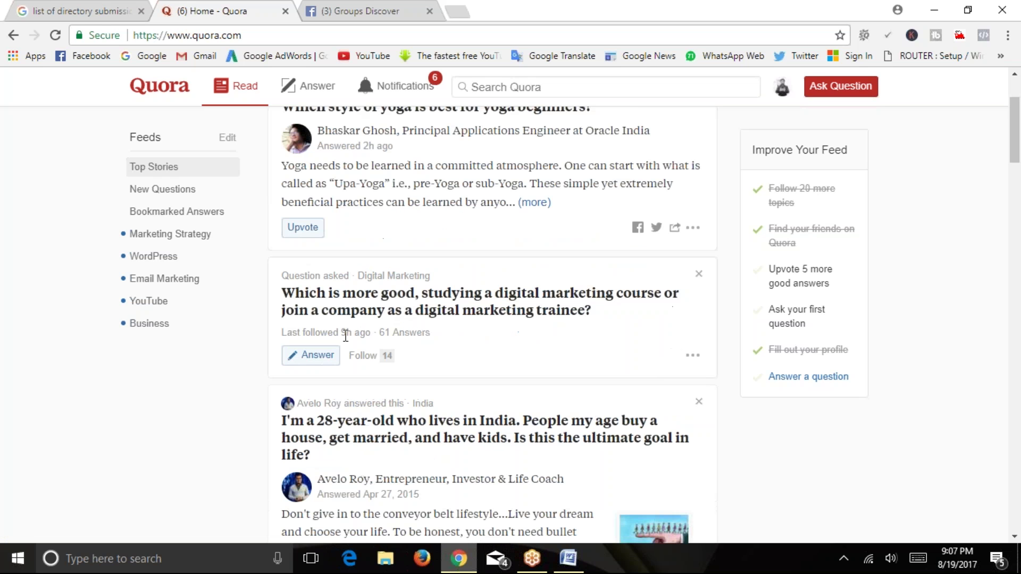
pyautogui.scroll(-2, 350, 335)
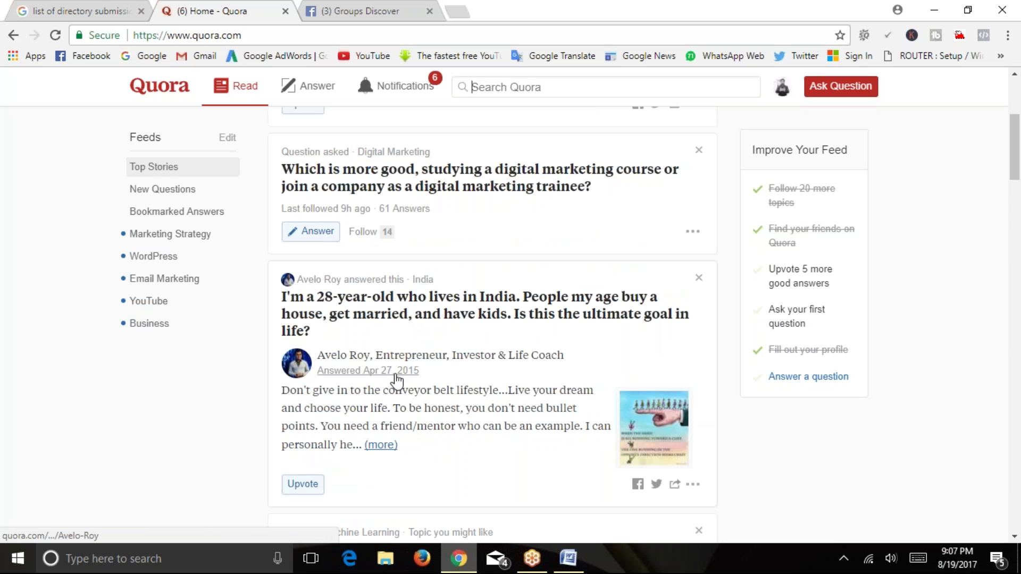
pyautogui.scroll(-6, 379, 386)
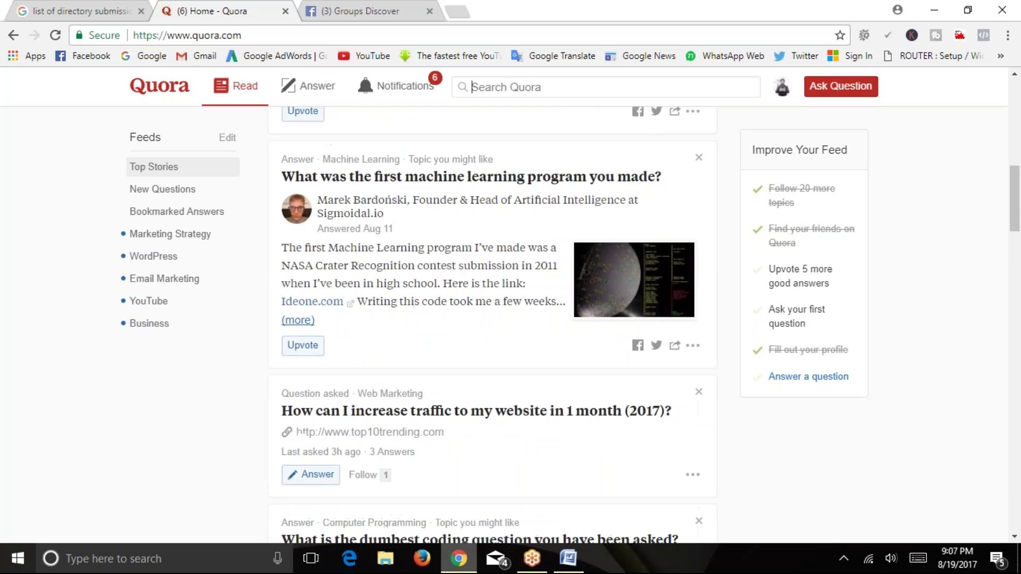
pyautogui.scroll(-6, 472, 310)
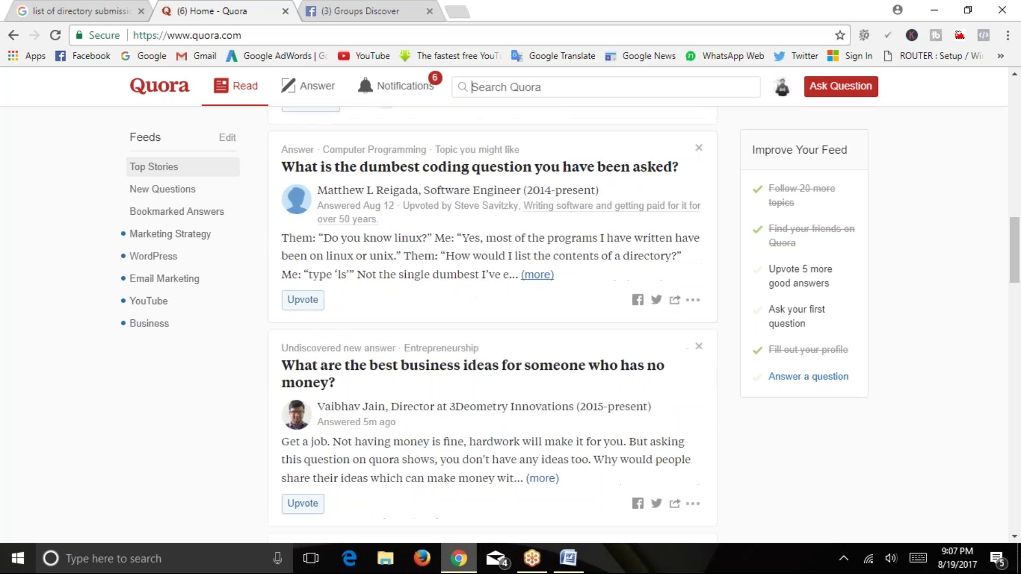
pyautogui.scroll(15, 458, 323)
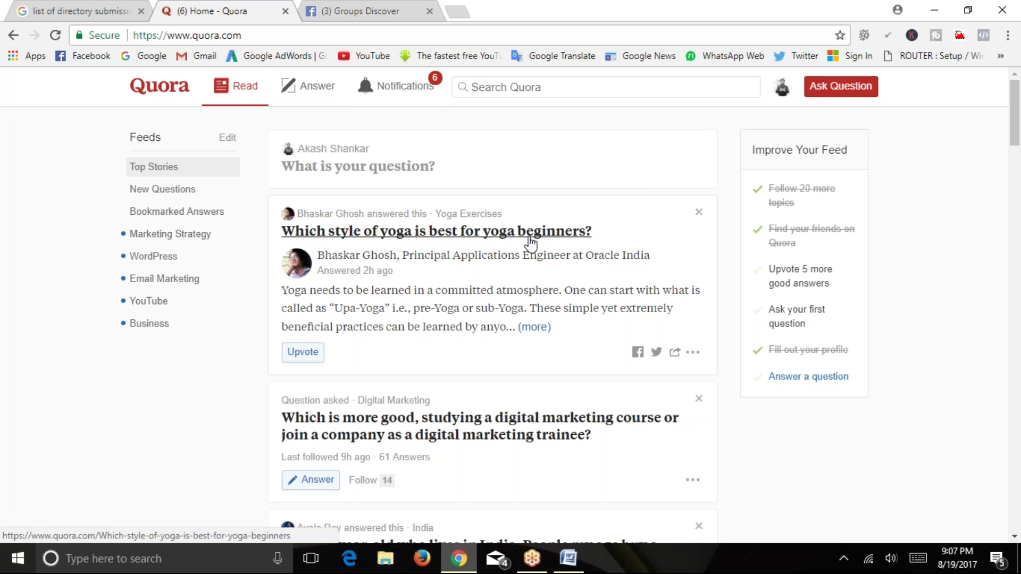
# Expand the yoga answer via '(more)' and open its 'Upa Yoga | Basic Yoga Classes & Programs - Isha' link.
pyautogui.click(530, 328)
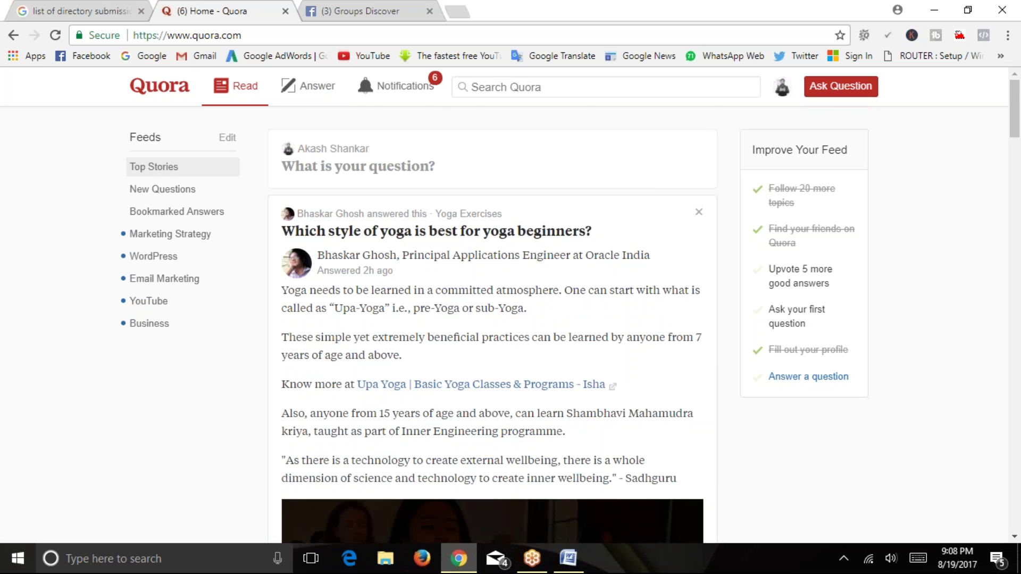
pyautogui.scroll(-2, 321, 249)
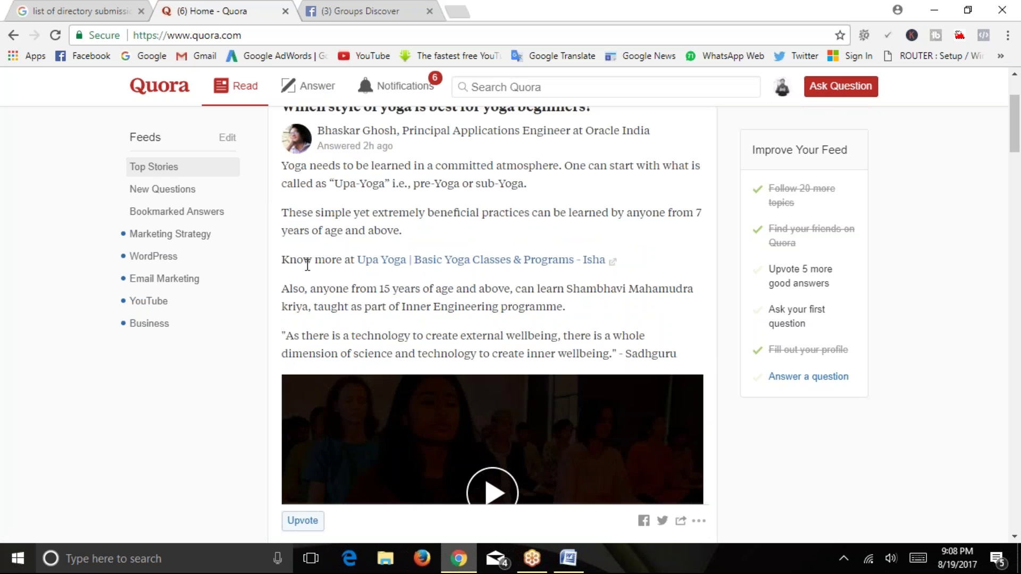
pyautogui.scroll(2, 308, 276)
pyautogui.doubleClick(313, 391)
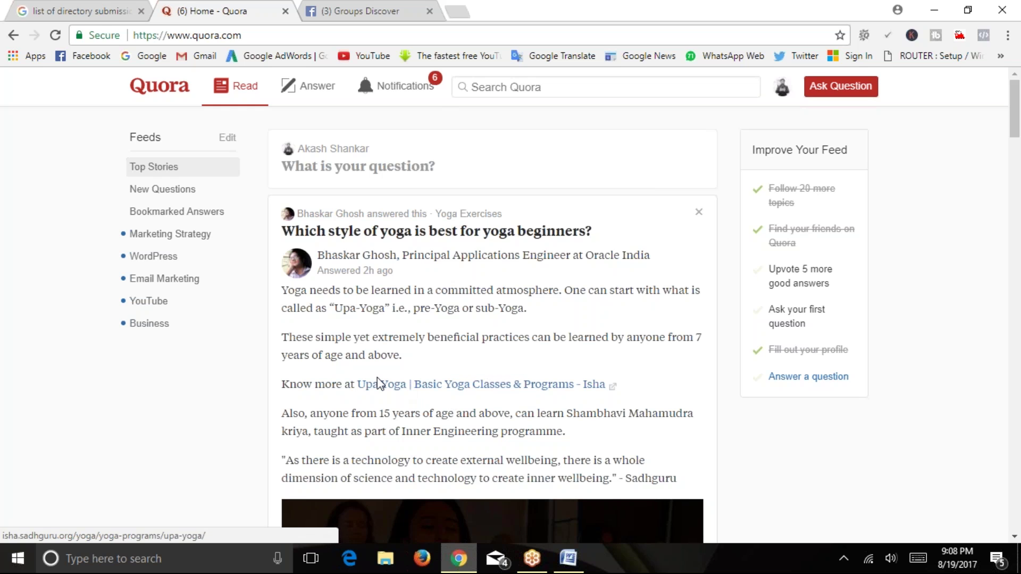
pyautogui.click(423, 386)
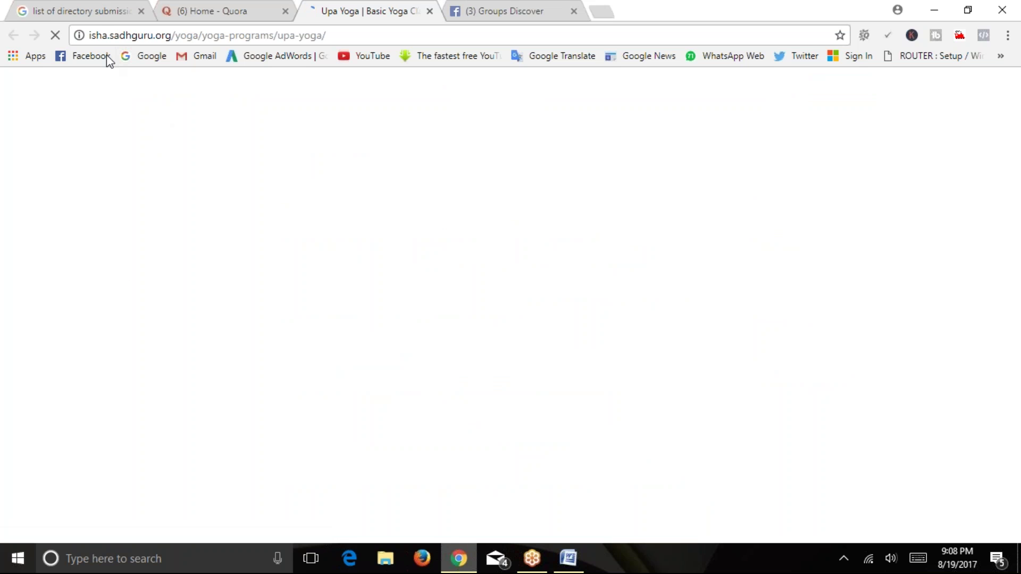
# View the isha.sadhguru.org Upa Yoga page, then close its tab to return to Quora.
pyautogui.moveTo(89, 35); pyautogui.dragTo(180, 35)
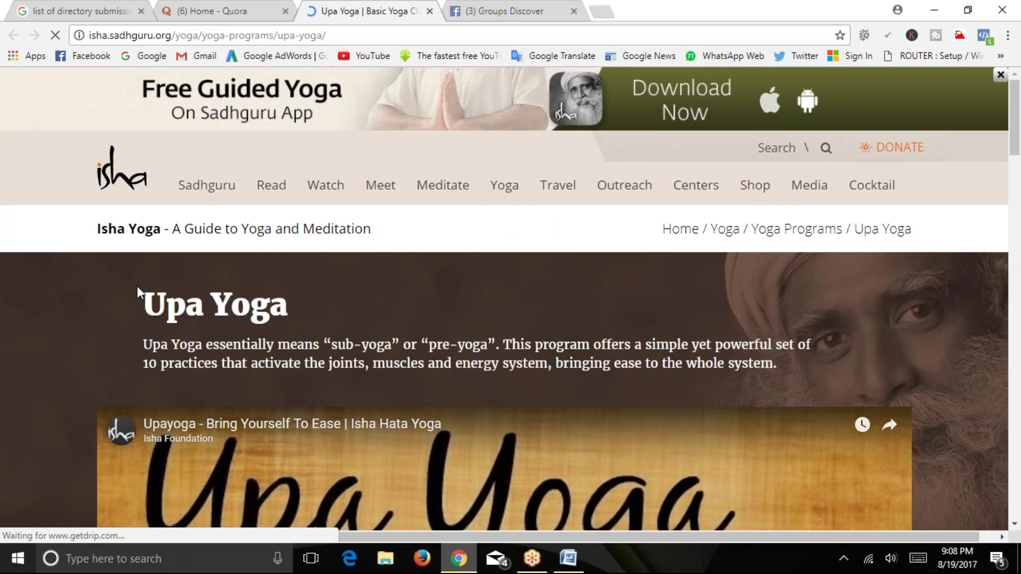
pyautogui.moveTo(1016, 122); pyautogui.dragTo(1017, 85)
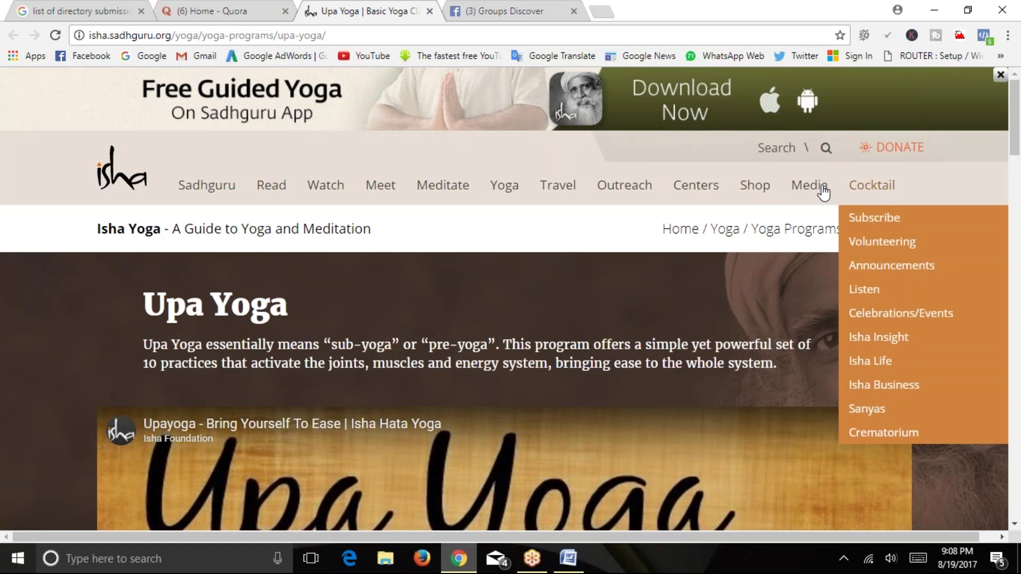
pyautogui.click(429, 11)
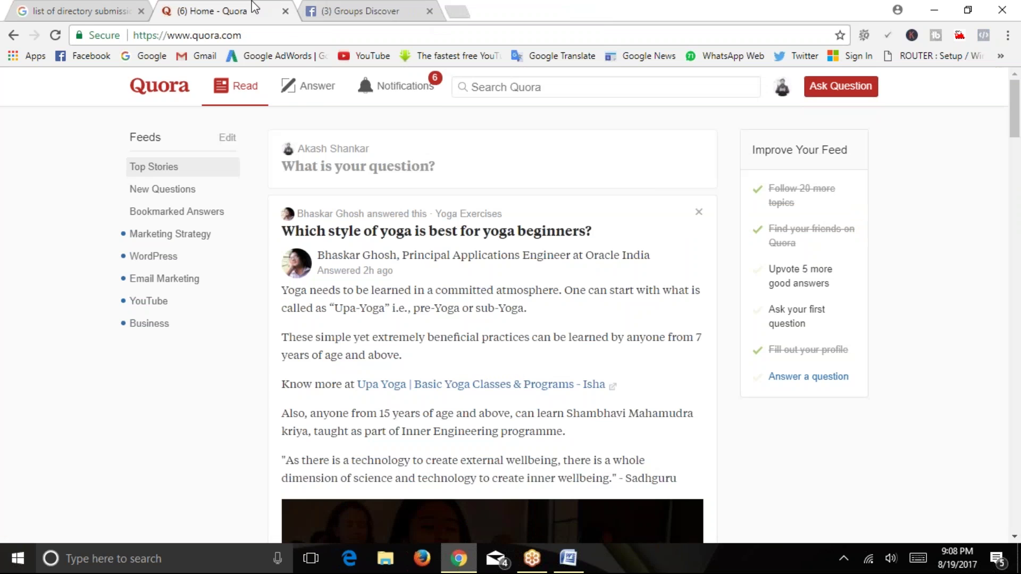
pyautogui.scroll(-5, 348, 333)
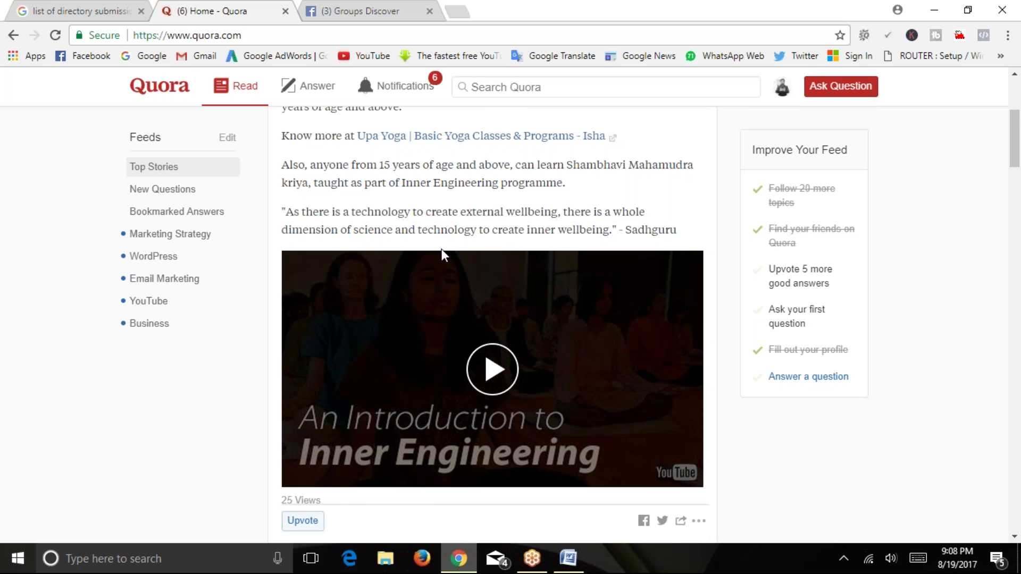
pyautogui.scroll(-3, 455, 223)
pyautogui.scroll(4, 481, 303)
pyautogui.scroll(-7, 434, 291)
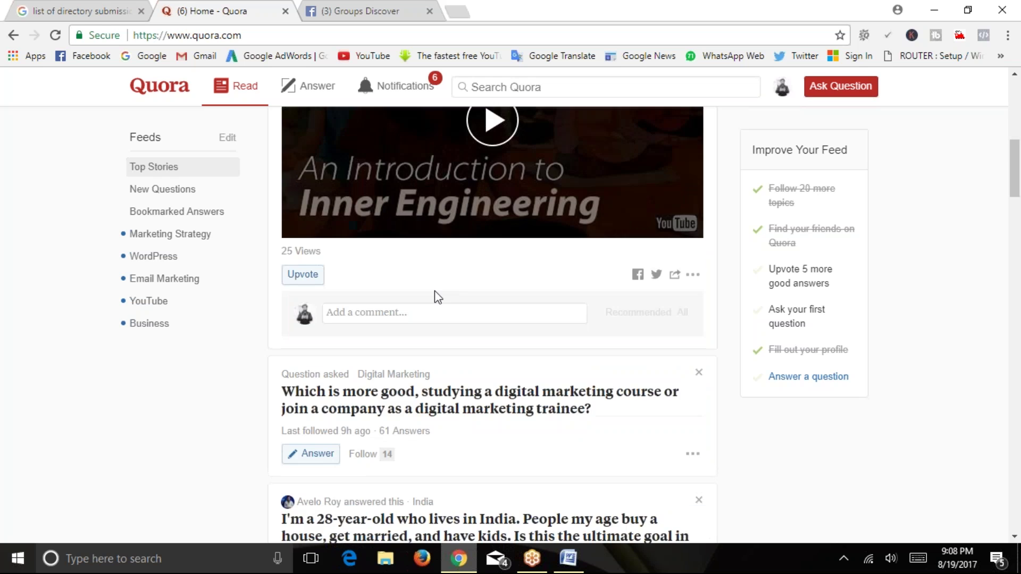
pyautogui.scroll(7, 376, 258)
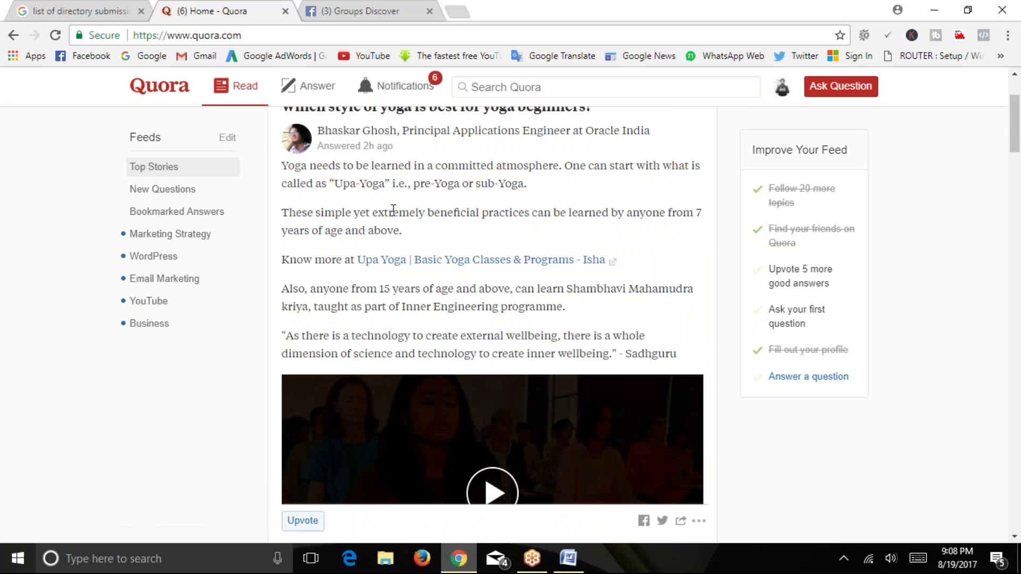
pyautogui.scroll(3, 355, 234)
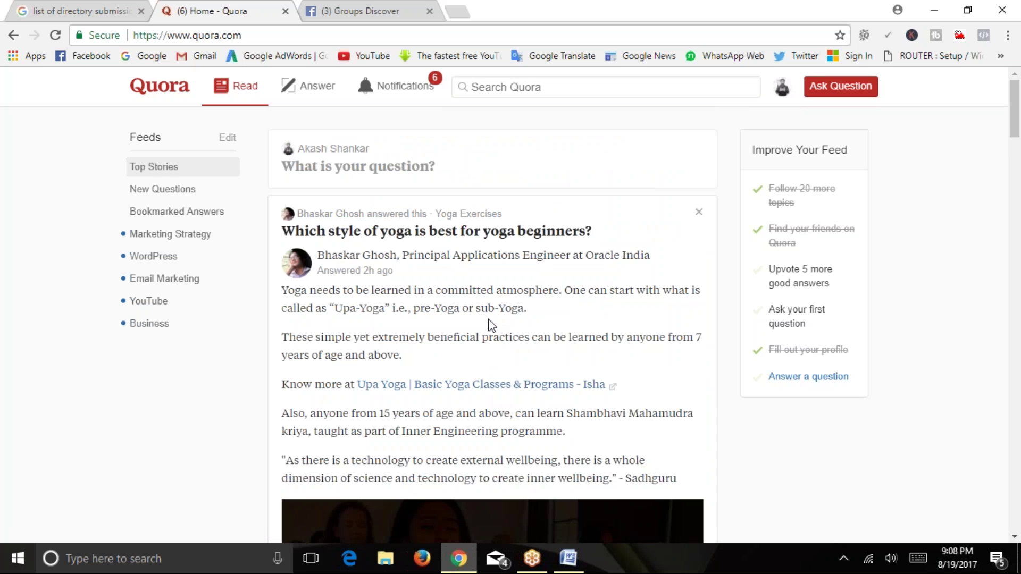
pyautogui.scroll(-7, 517, 306)
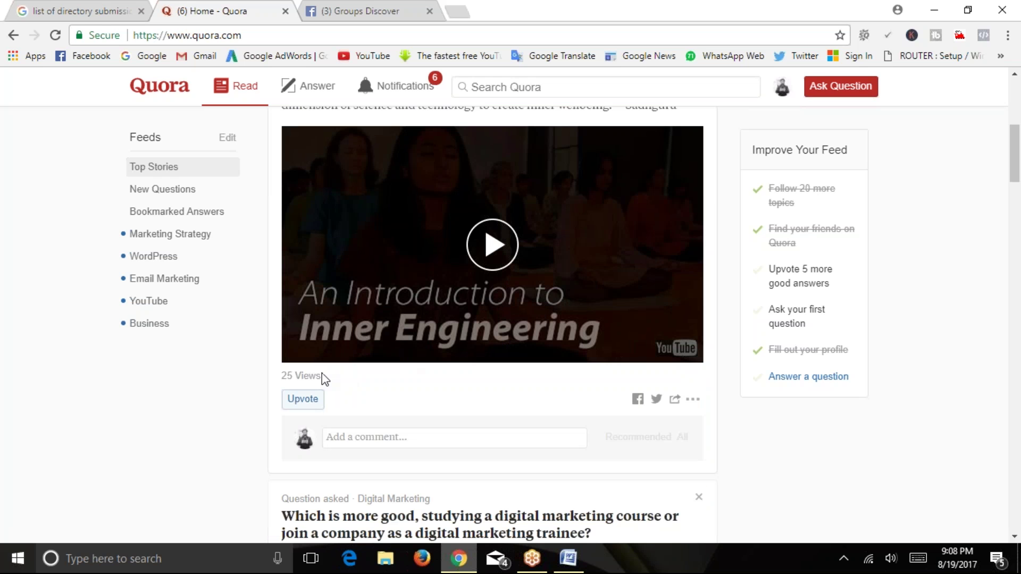
pyautogui.scroll(5, 391, 300)
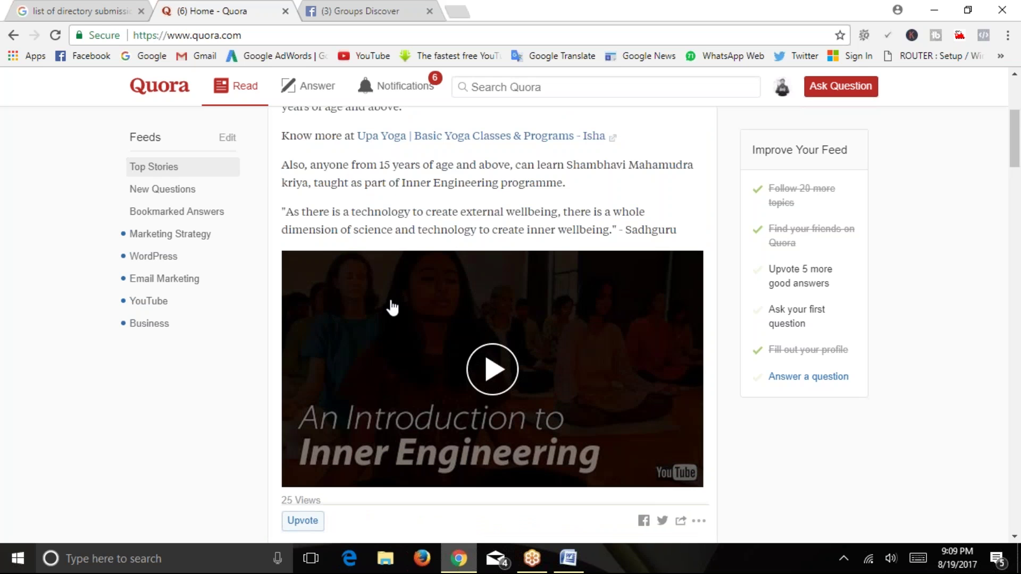
pyautogui.scroll(2, 547, 350)
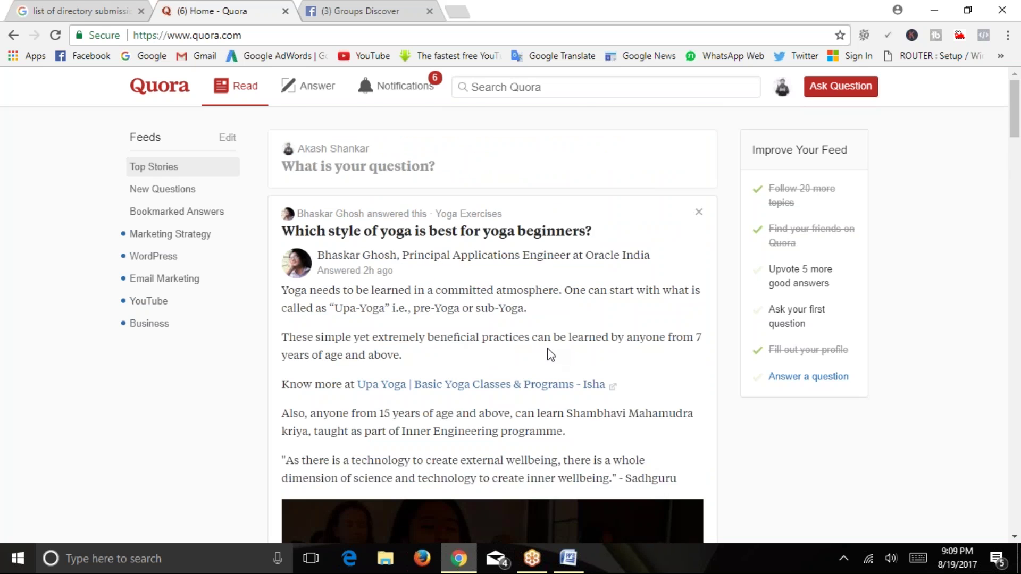
pyautogui.scroll(-7, 548, 350)
pyautogui.scroll(-5, 506, 335)
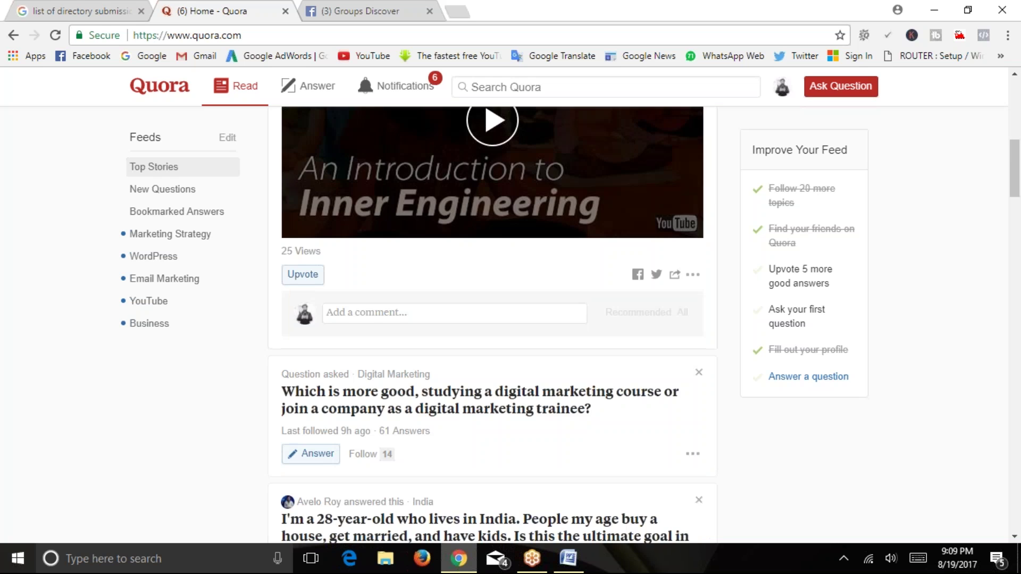
pyautogui.scroll(5, 444, 330)
pyautogui.scroll(-2, 415, 312)
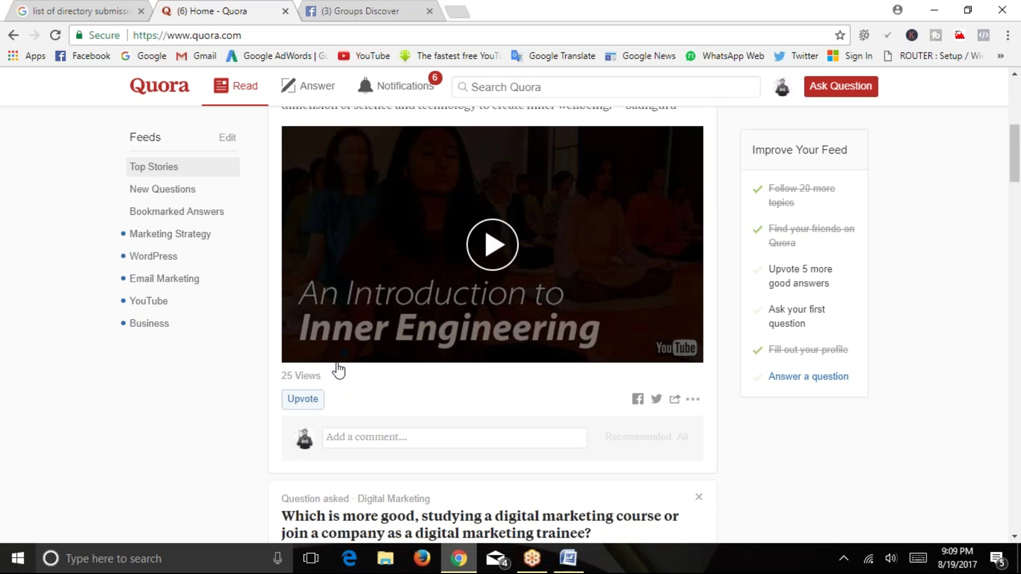
pyautogui.scroll(2, 250, 386)
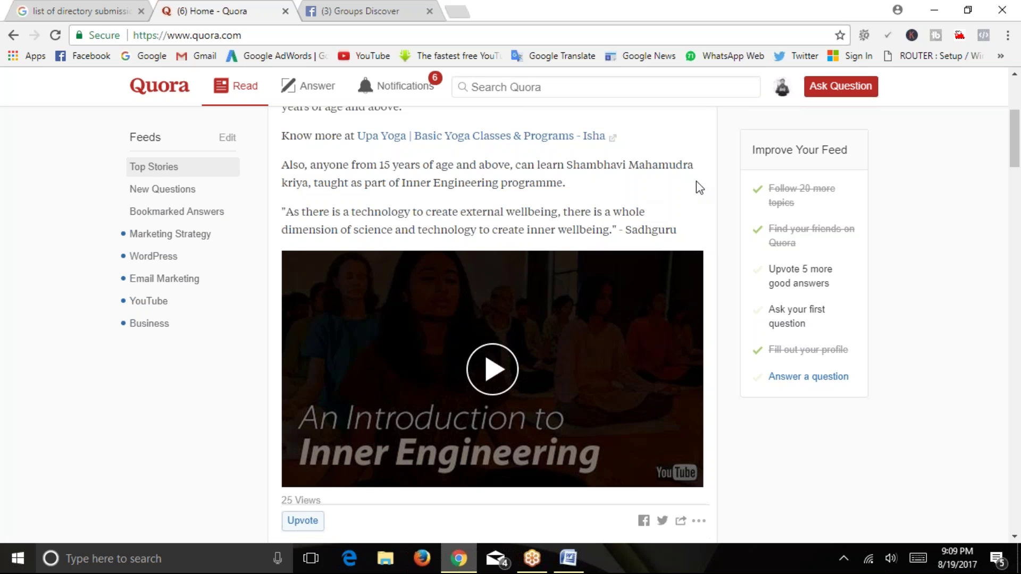
pyautogui.scroll(5, 649, 227)
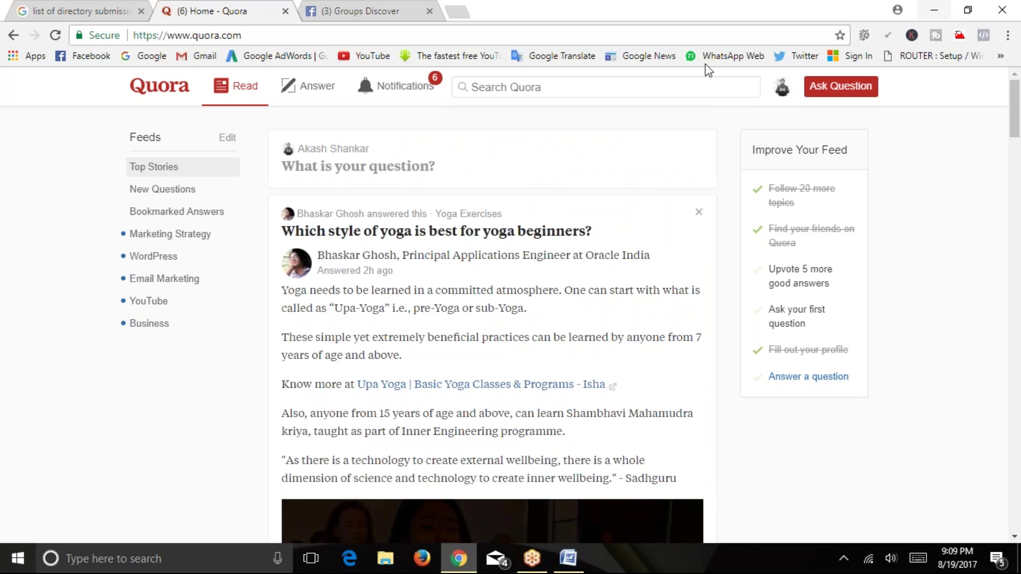
# Close the Facebook Groups and Quora tabs and minimize Chrome to show the Word document.
pyautogui.click(430, 11)
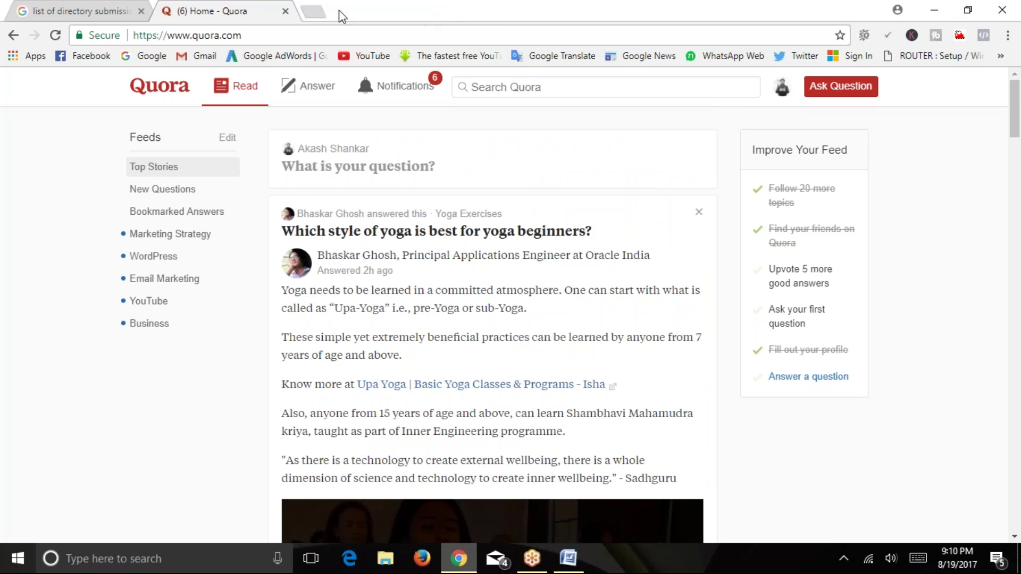
pyautogui.click(285, 11)
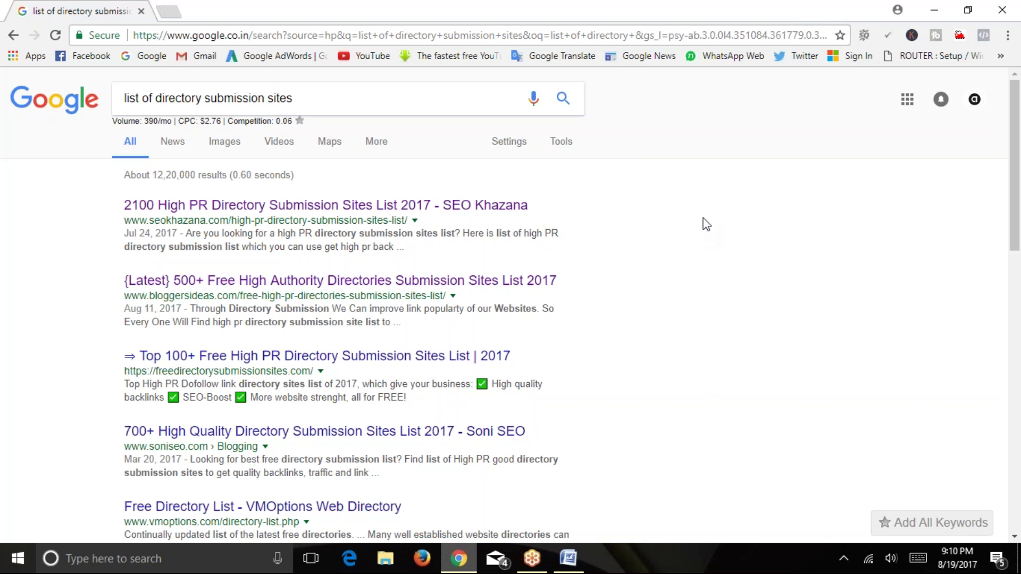
pyautogui.click(933, 8)
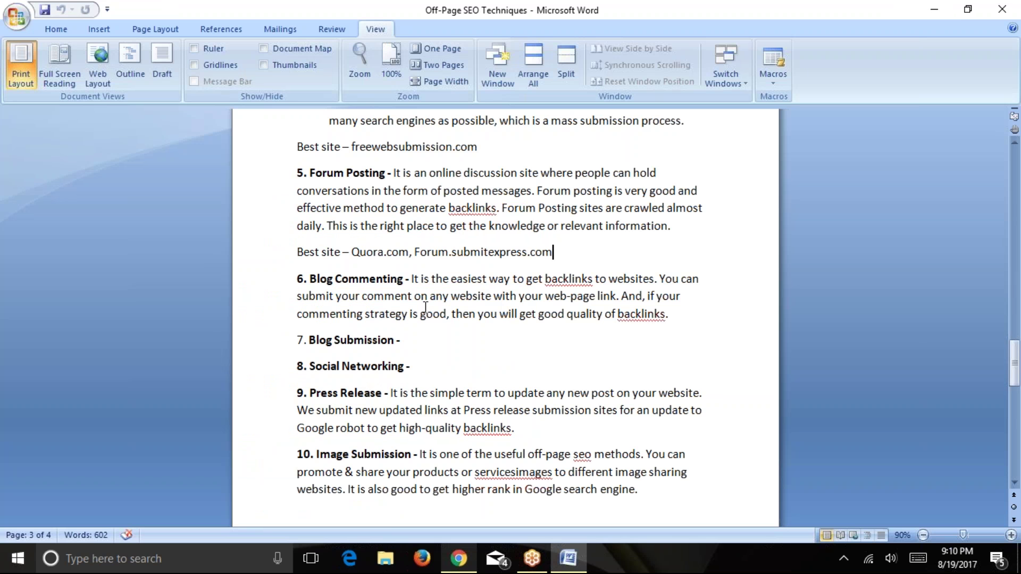
# Highlight the 'Blog Commenting' heading at item 6, then bring Chrome's directory-submission results forward.
pyautogui.scroll(-1, 426, 307)
pyautogui.moveTo(316, 229); pyautogui.dragTo(405, 228)
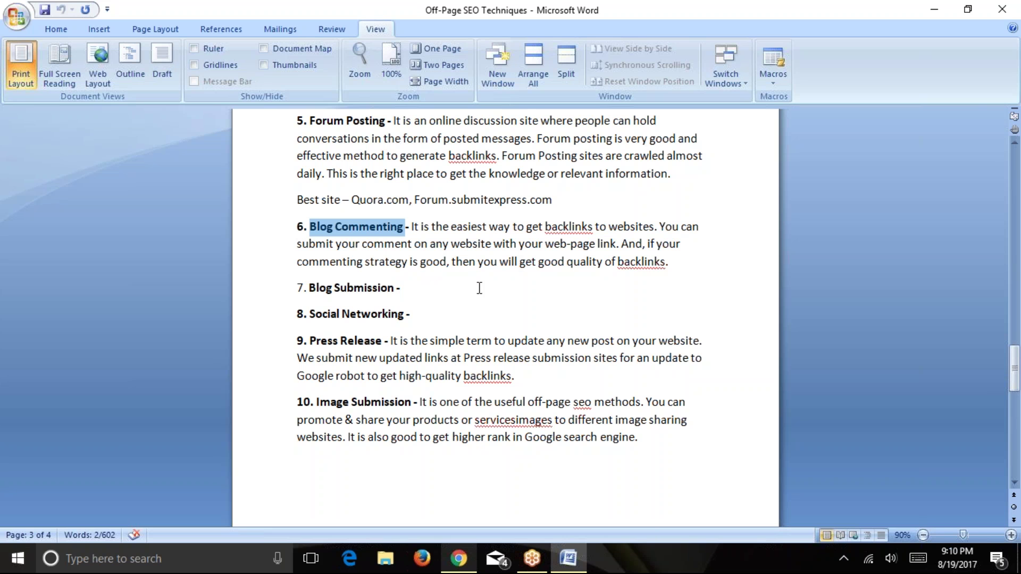
pyautogui.click(457, 558)
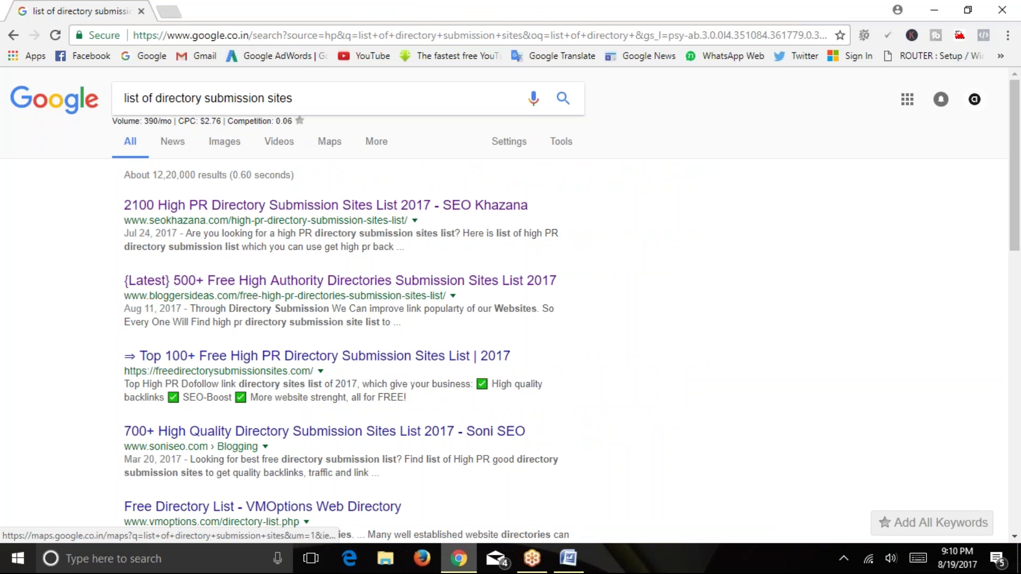
# Open shoutmeloud.com in a new browser tab.
pyautogui.click(183, 14)
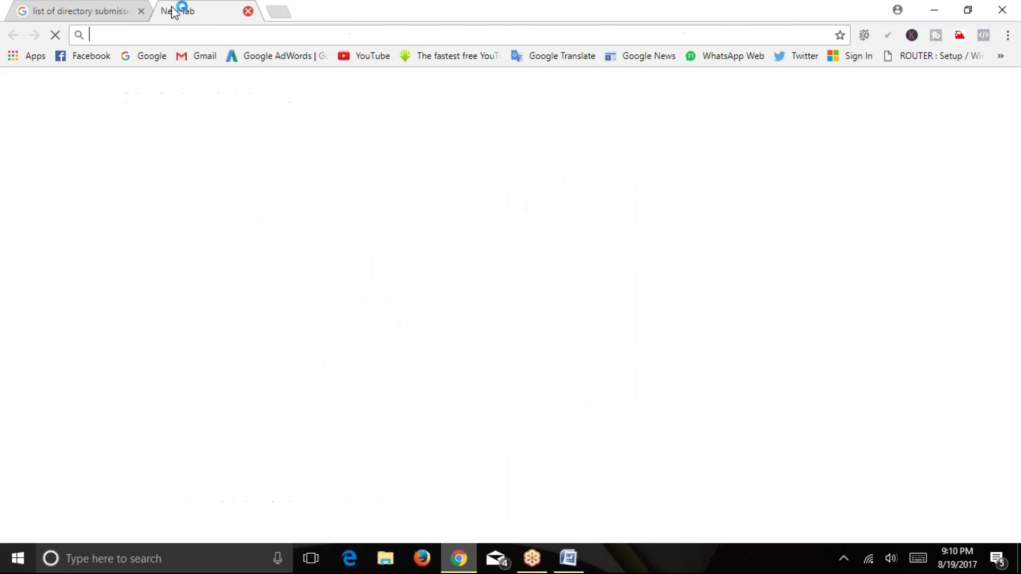
pyautogui.write('shou')
pyautogui.press('Return')
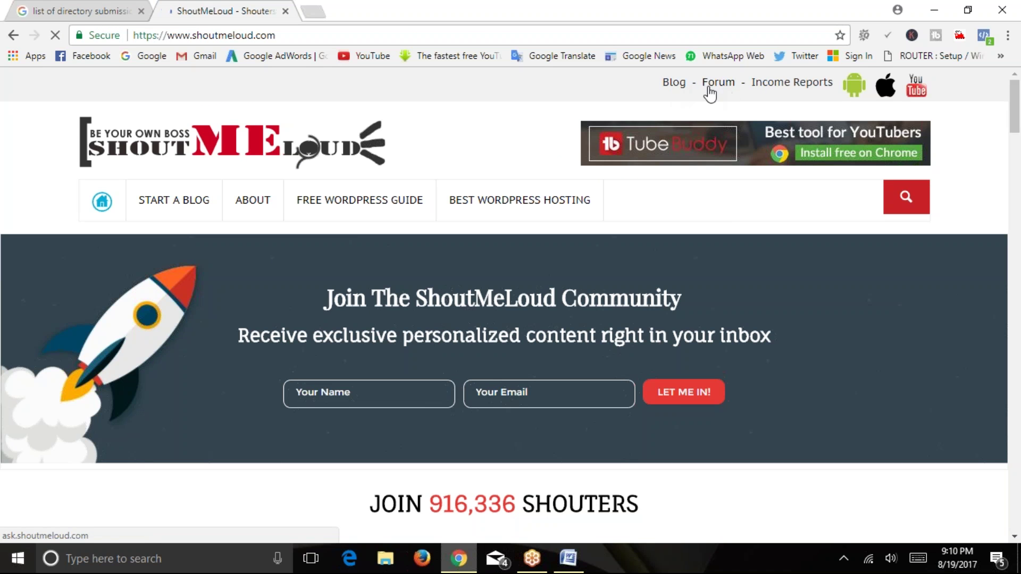
# Browse the ShoutMeLoud homepage and open its Forum at ask.shoutmeloud.com.
pyautogui.scroll(-7, 709, 96)
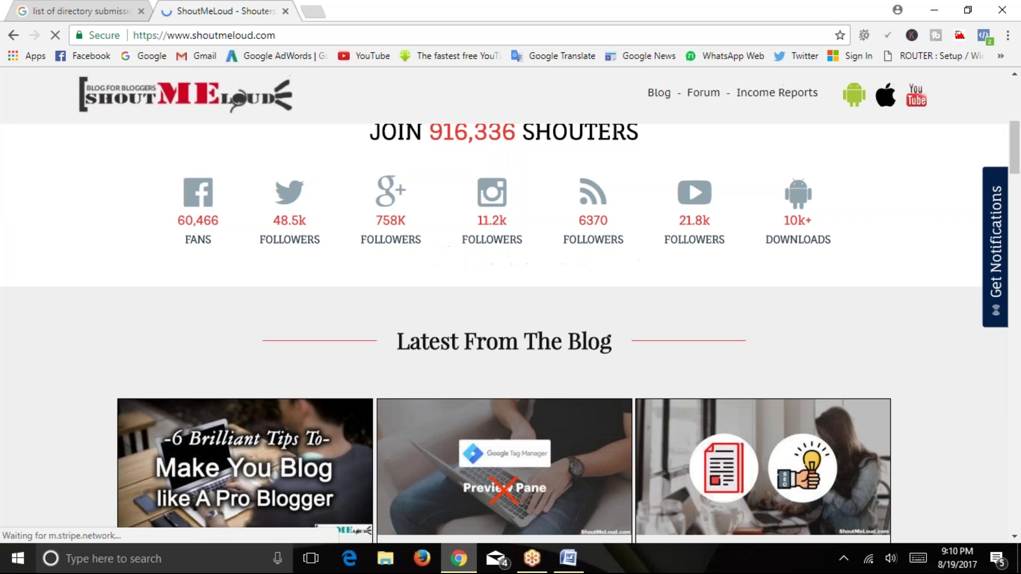
pyautogui.scroll(-13, 680, 252)
pyautogui.scroll(9, 681, 252)
pyautogui.scroll(-18, 709, 311)
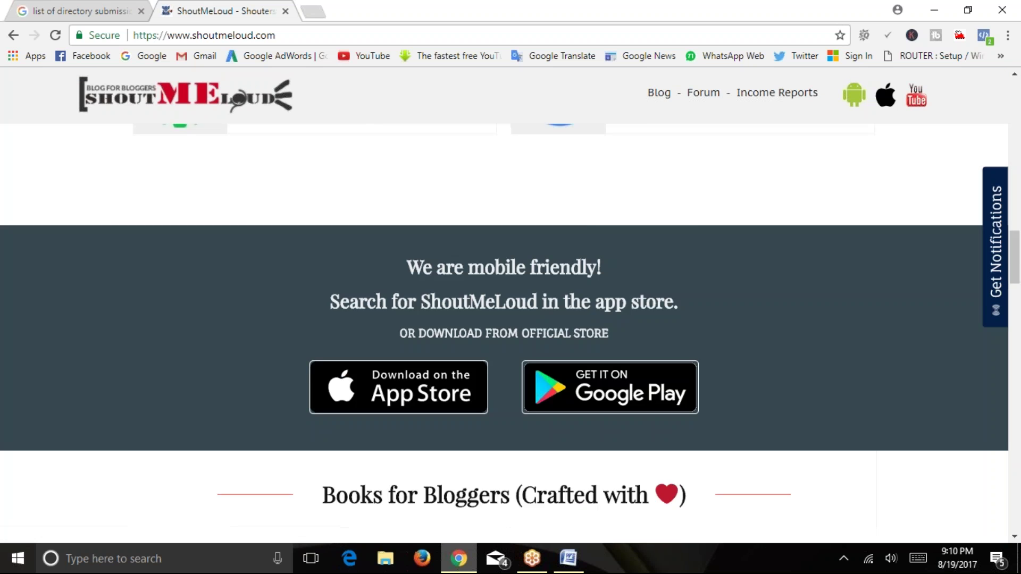
pyautogui.scroll(7, 702, 337)
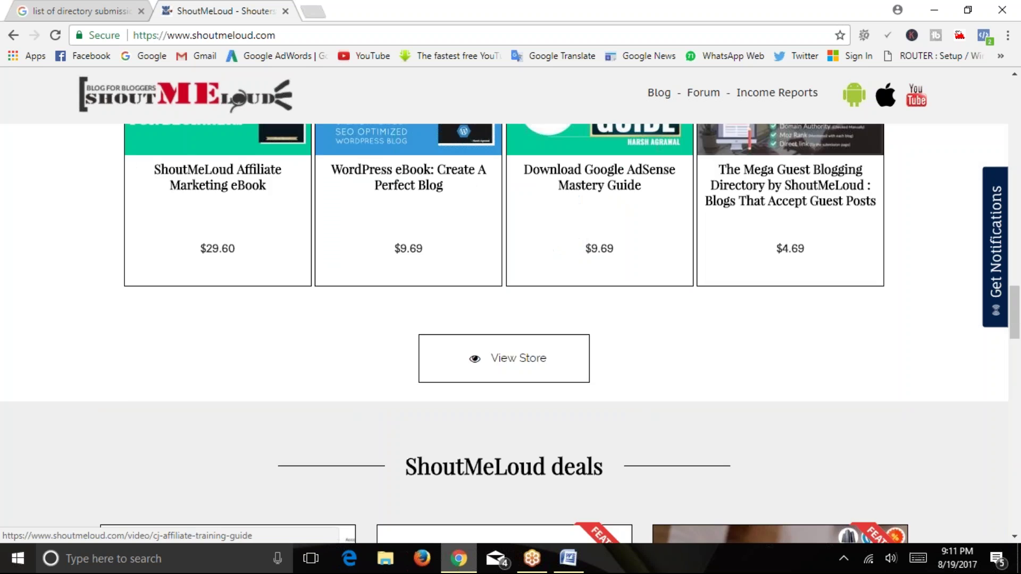
pyautogui.scroll(-20, 702, 340)
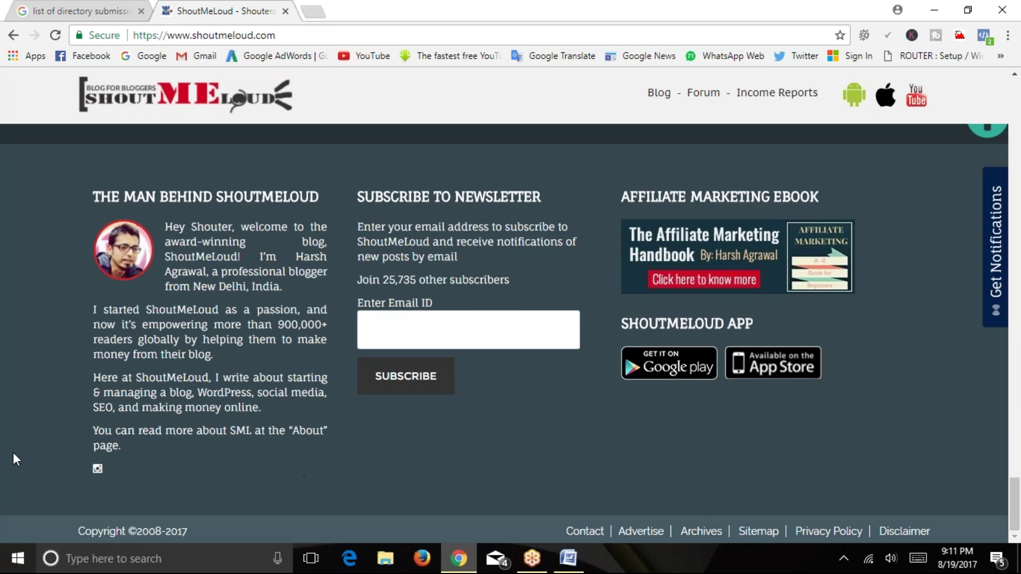
pyautogui.scroll(20, 30, 420)
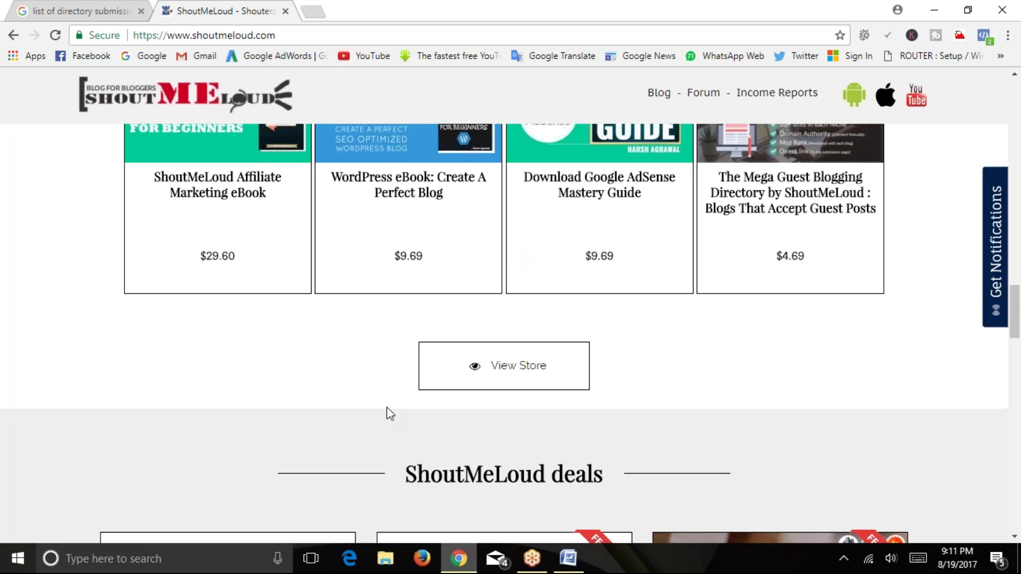
pyautogui.scroll(15, 390, 414)
pyautogui.click(719, 84)
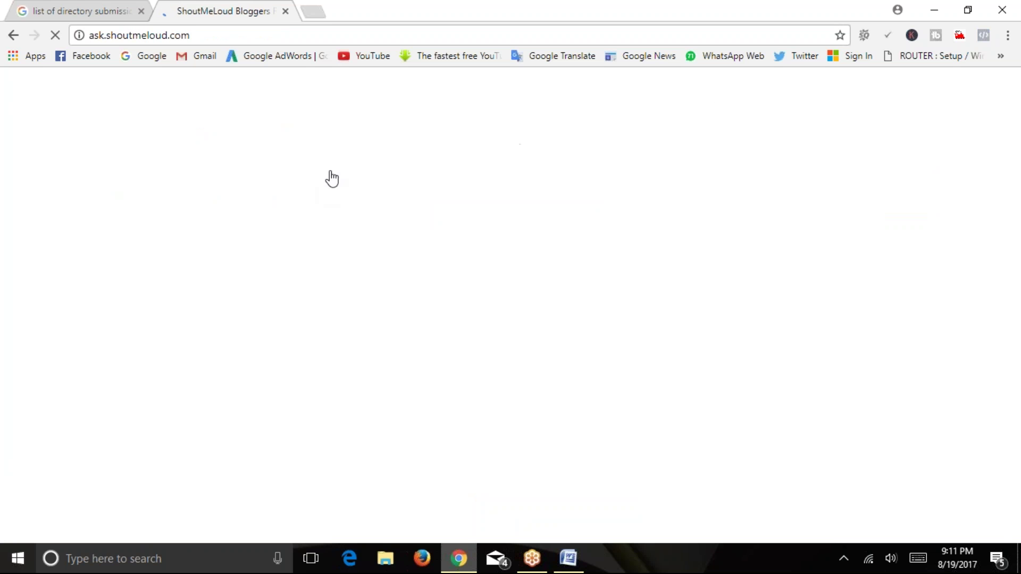
# Search Google for 'shoutmeloud link submission' in a new tab.
pyautogui.click(313, 11)
pyautogui.write('shoutmeloud.com')
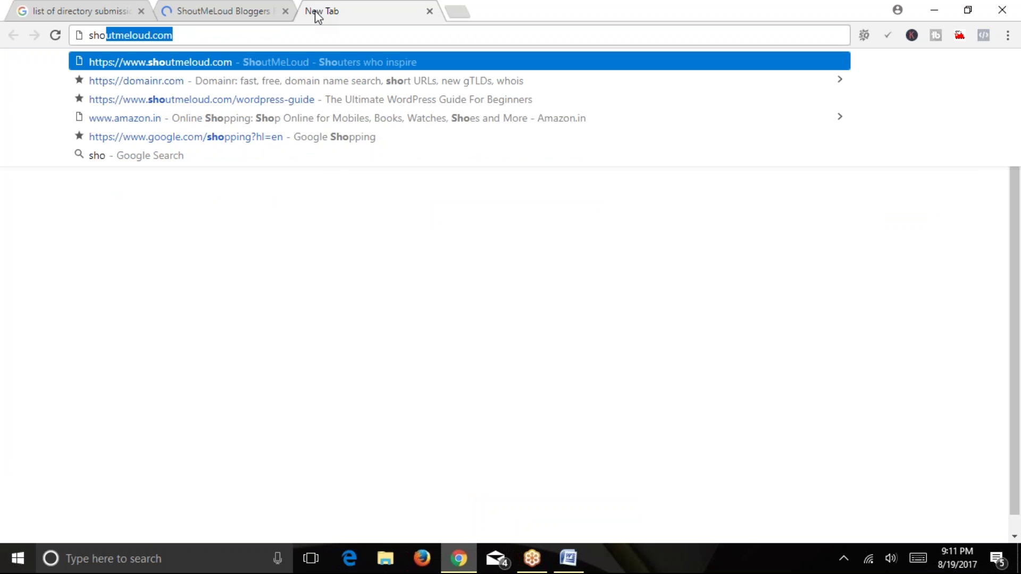
pyautogui.press('BackSpace')
pyautogui.press('BackSpace')
pyautogui.press('BackSpace')
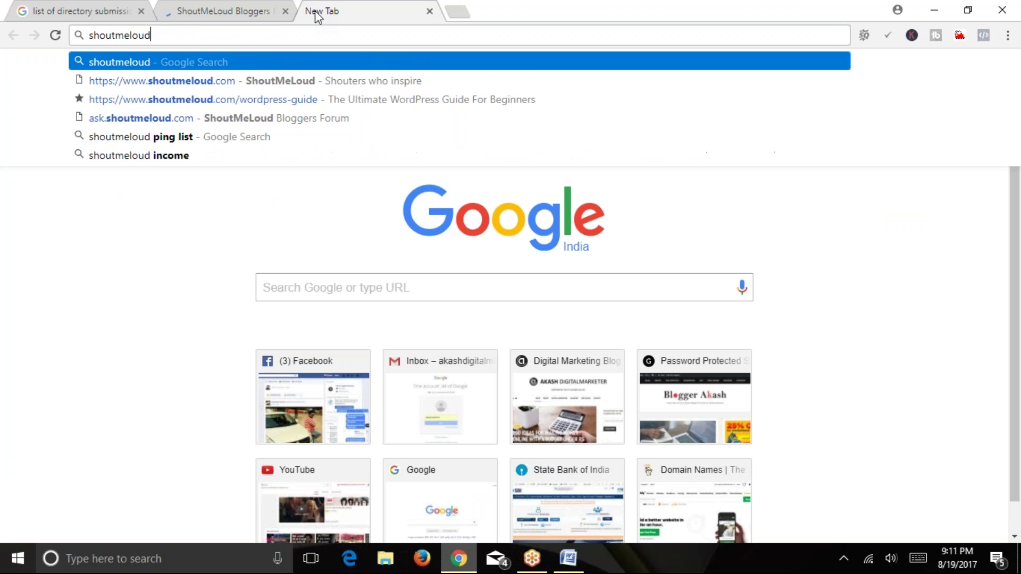
pyautogui.write('link submisison')
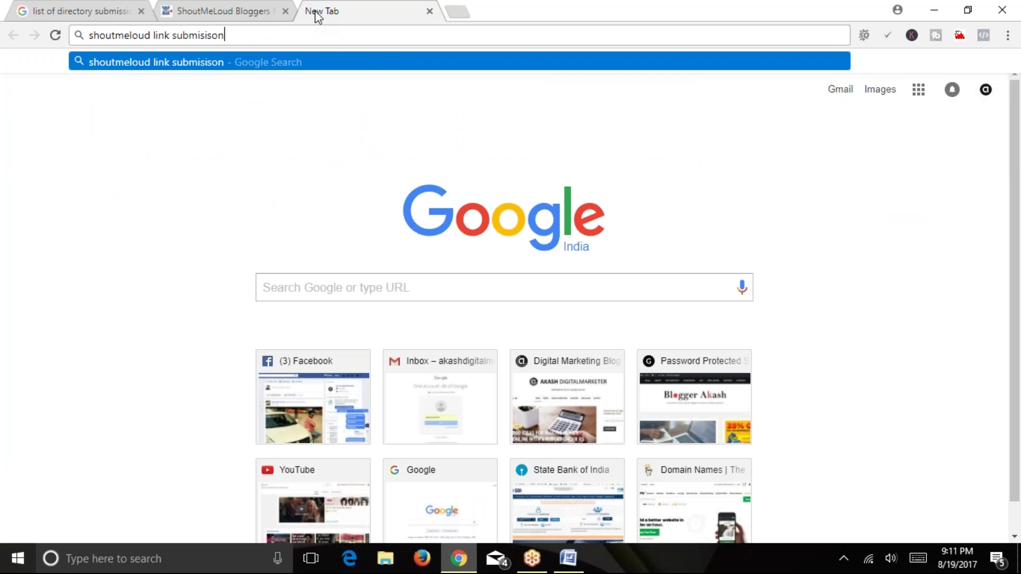
pyautogui.press('Return')
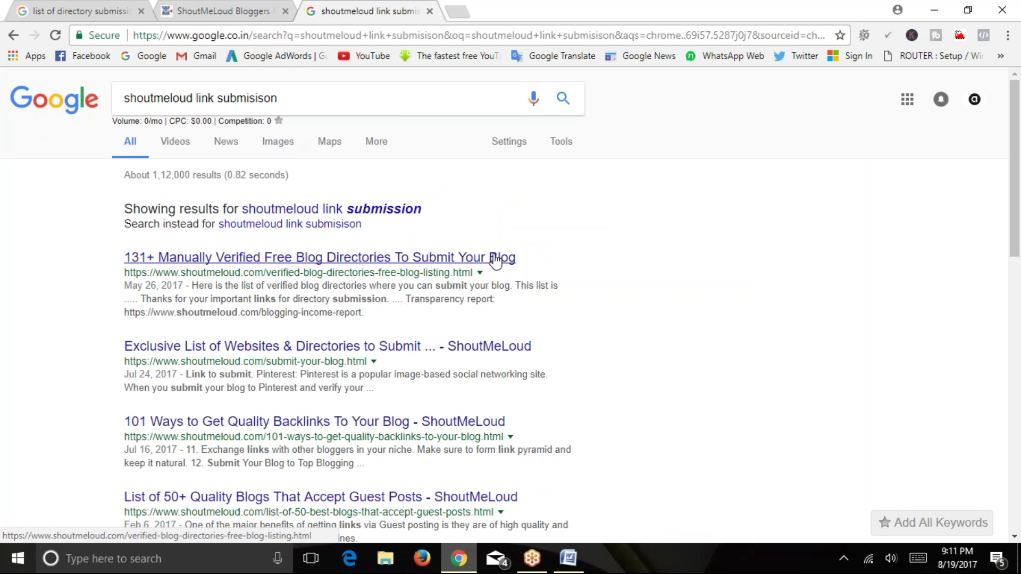
# Open the Exclusive List of Websites & Directories result in a new tab and close the results tab.
pyautogui.scroll(-2, 526, 272)
pyautogui.rightClick(404, 229)
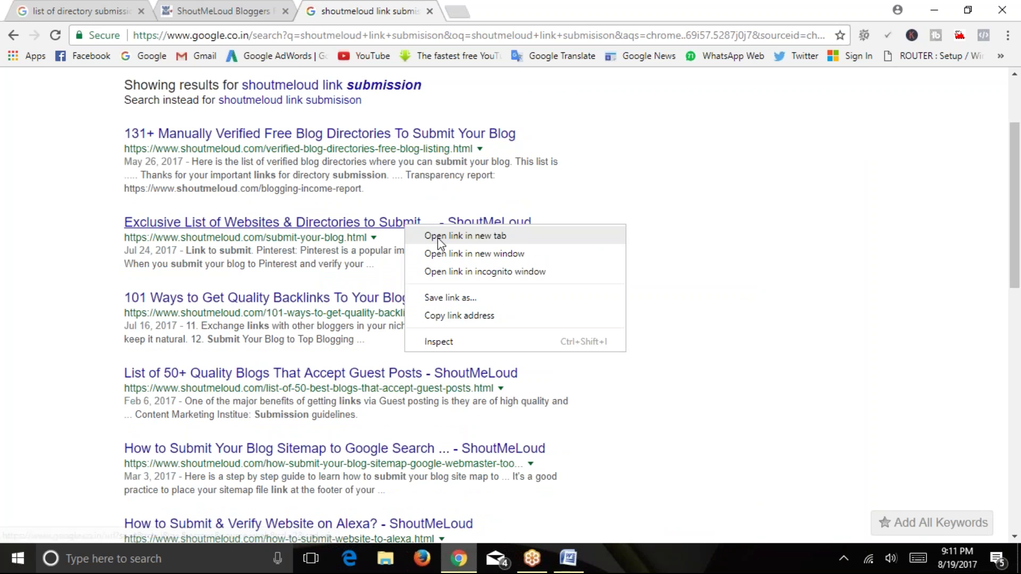
pyautogui.click(421, 235)
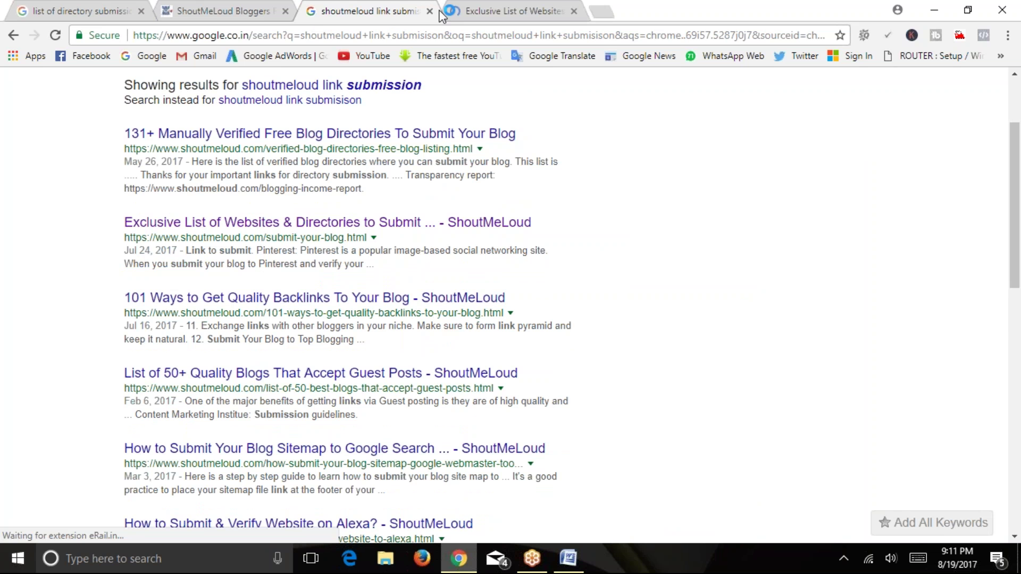
pyautogui.scroll(-2, 319, 303)
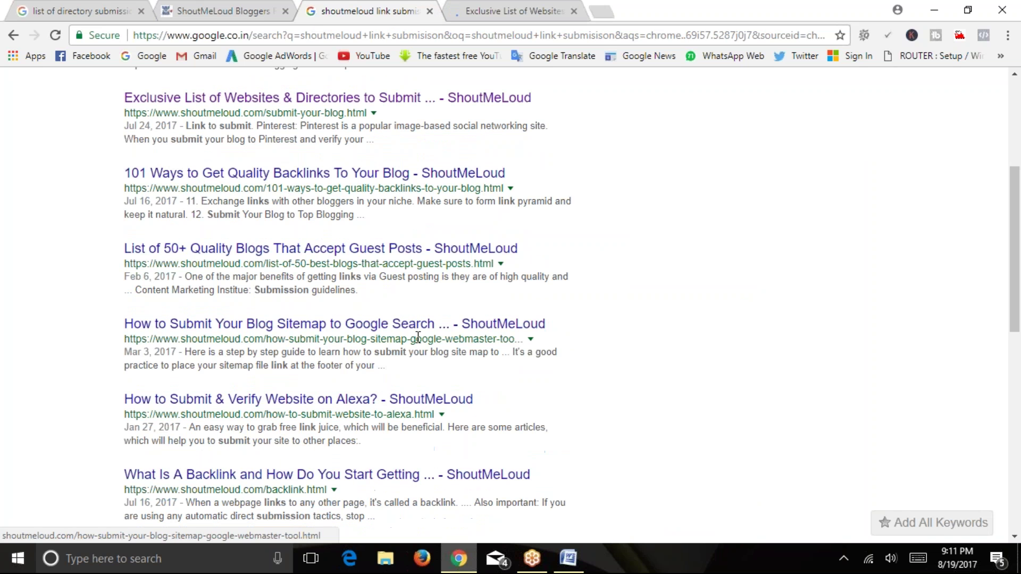
pyautogui.click(471, 7)
pyautogui.click(423, 10)
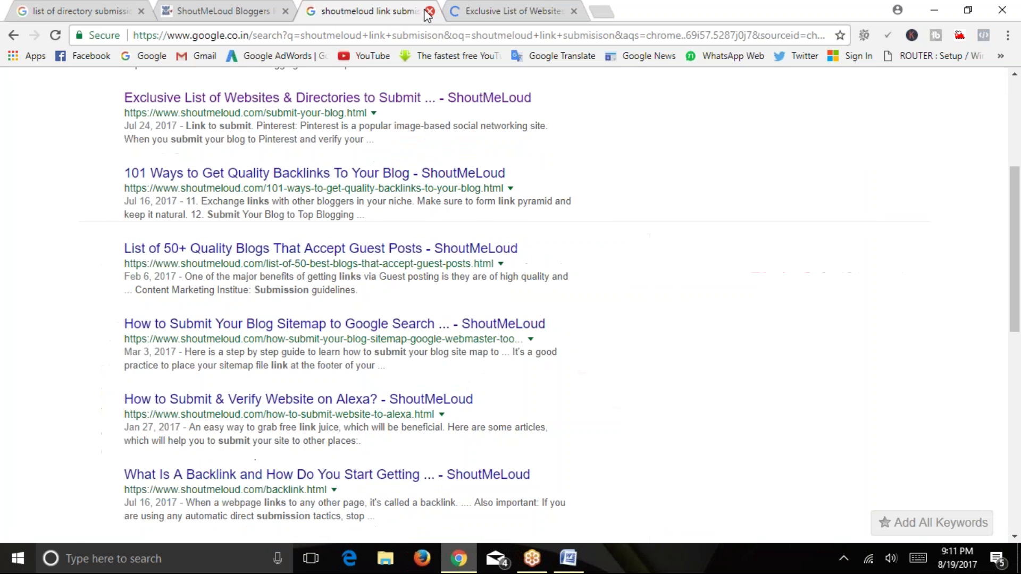
pyautogui.click(429, 11)
# Scroll through the Exclusive List article, then close its tab to return to the Bloggers forum.
pyautogui.scroll(-10, 490, 411)
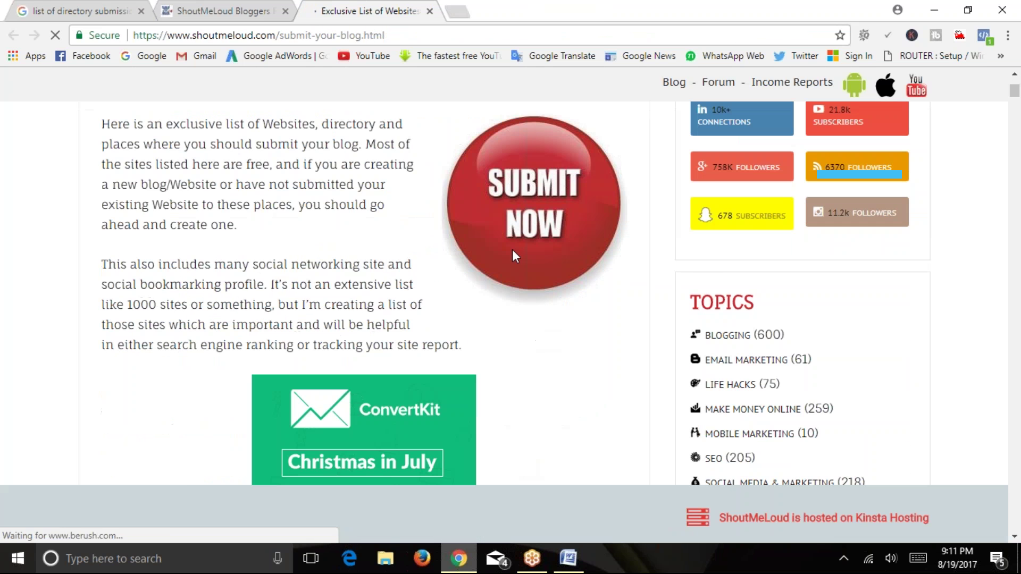
pyautogui.scroll(-5, 204, 316)
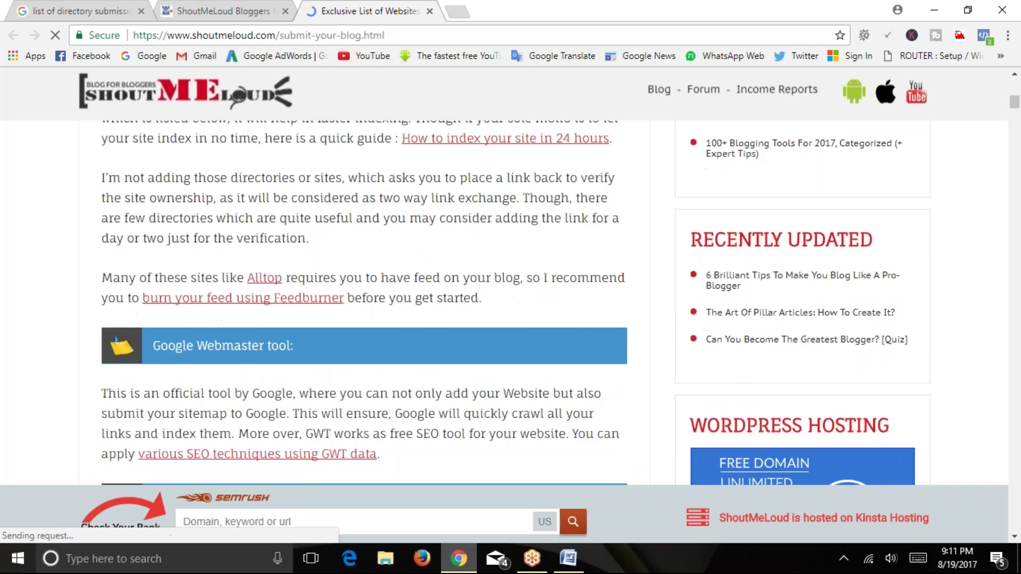
pyautogui.scroll(15, 204, 315)
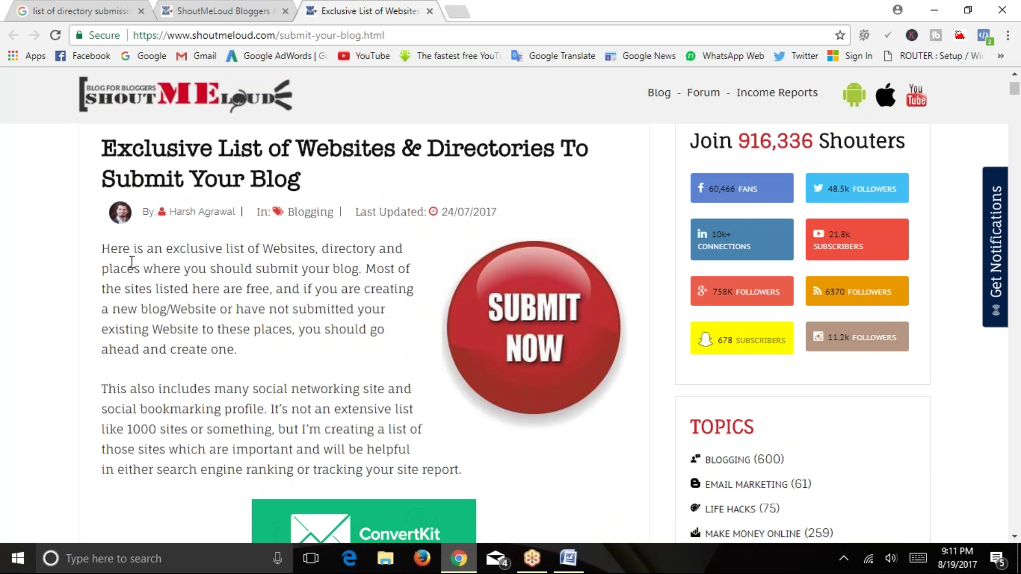
pyautogui.scroll(-20, 149, 264)
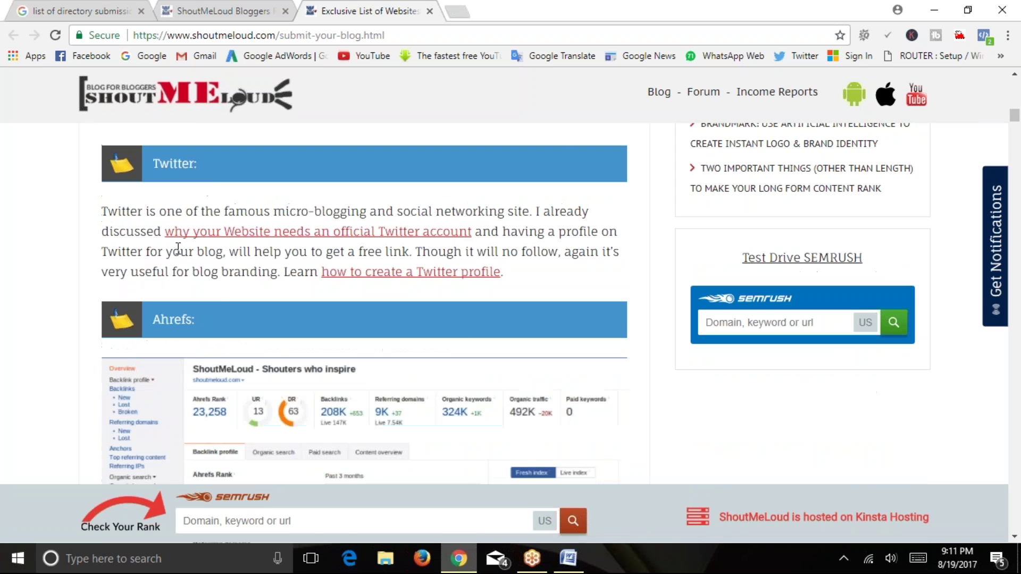
pyautogui.scroll(7, 276, 269)
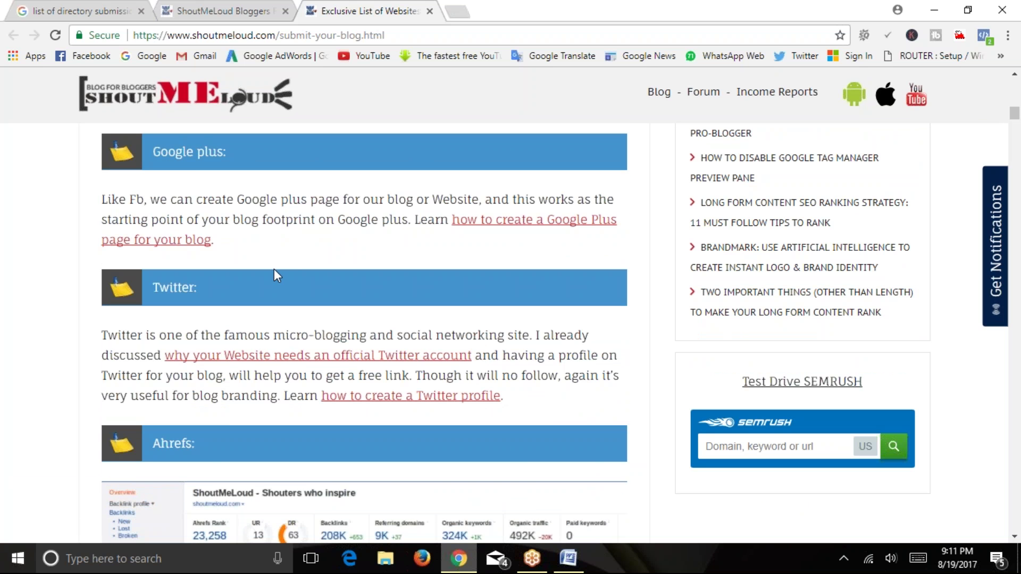
pyautogui.scroll(-10, 273, 269)
pyautogui.click(429, 10)
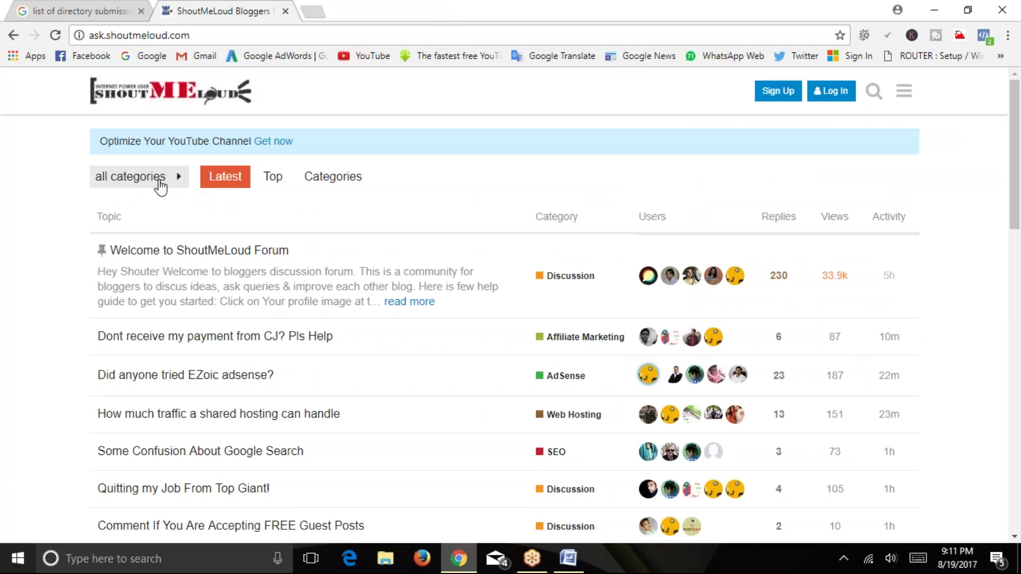
# Check the forum's all-categories filter and scroll through the topic list.
pyautogui.click(160, 185)
pyautogui.click(159, 187)
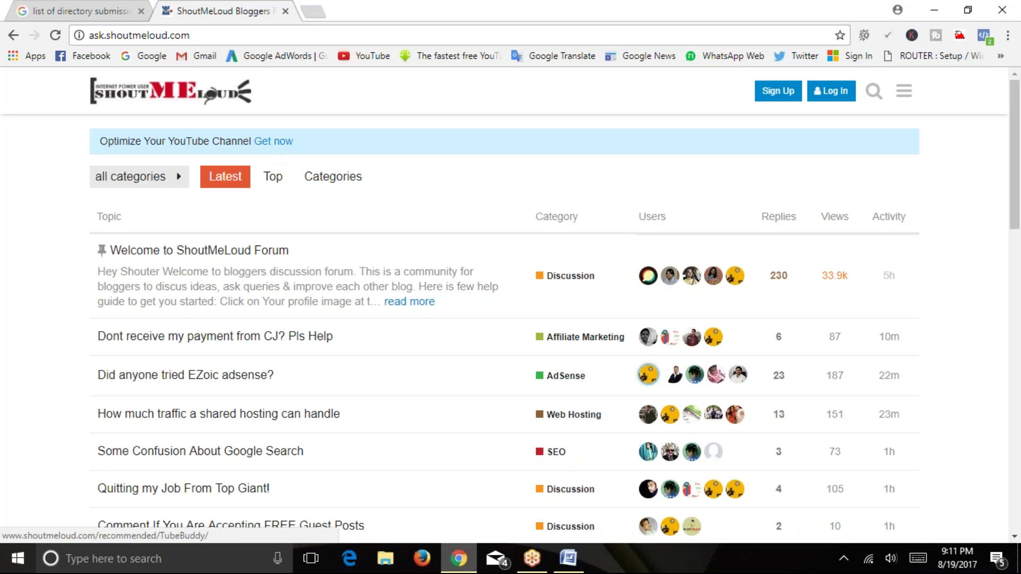
pyautogui.moveTo(1011, 127); pyautogui.dragTo(1010, 441)
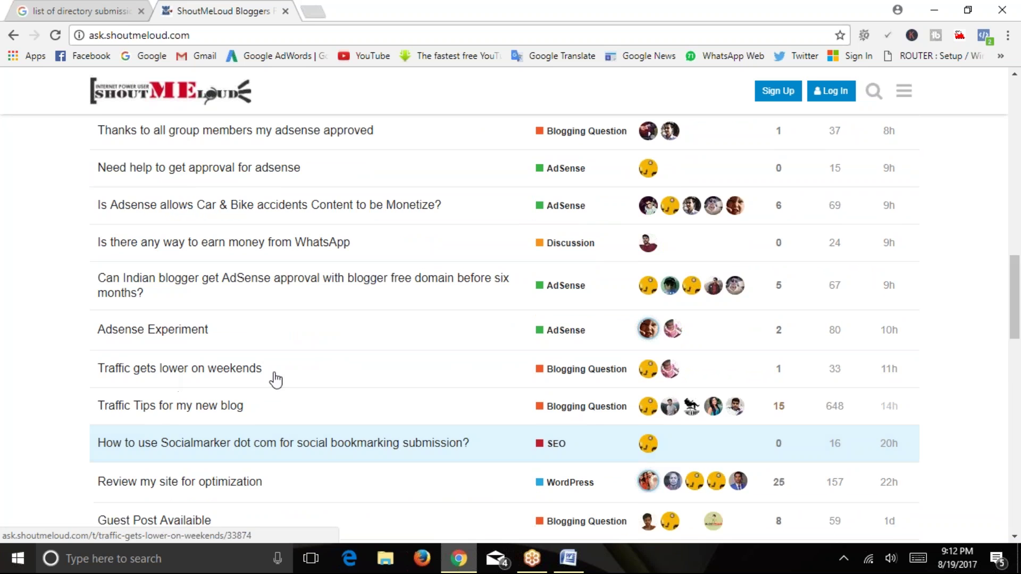
pyautogui.scroll(-5, 407, 371)
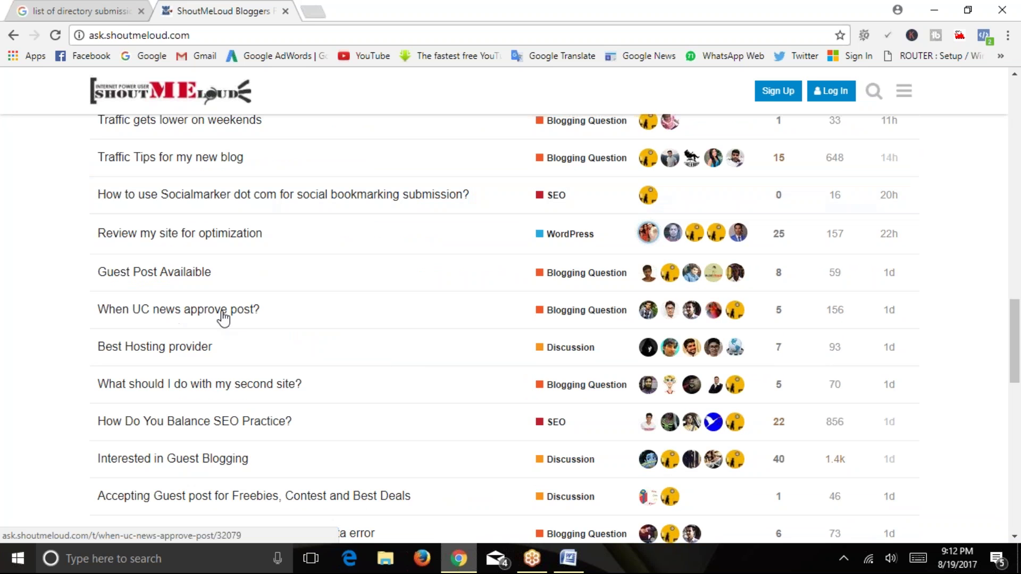
pyautogui.scroll(-2, 202, 372)
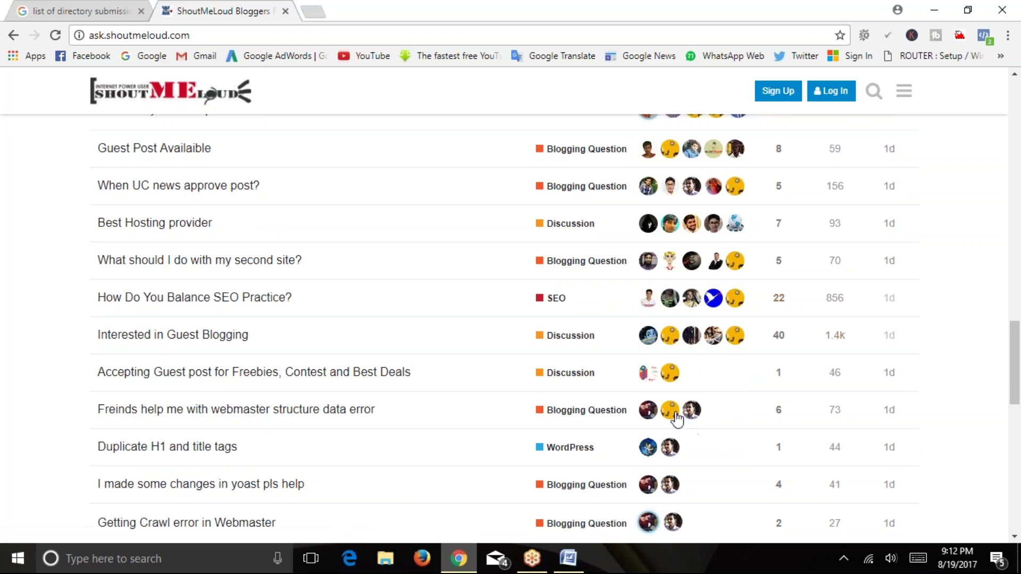
pyautogui.scroll(4, 596, 307)
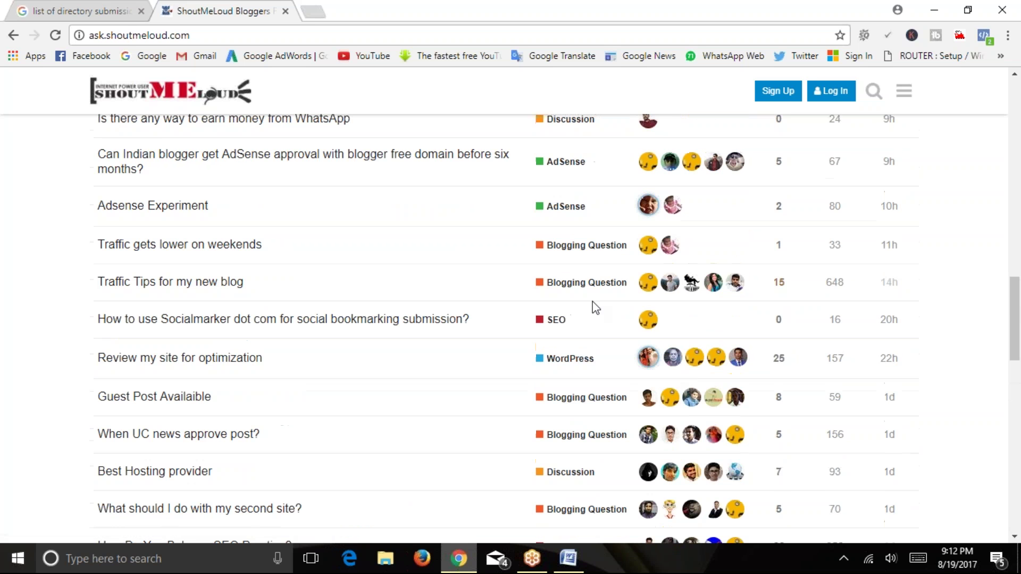
pyautogui.scroll(8, 571, 224)
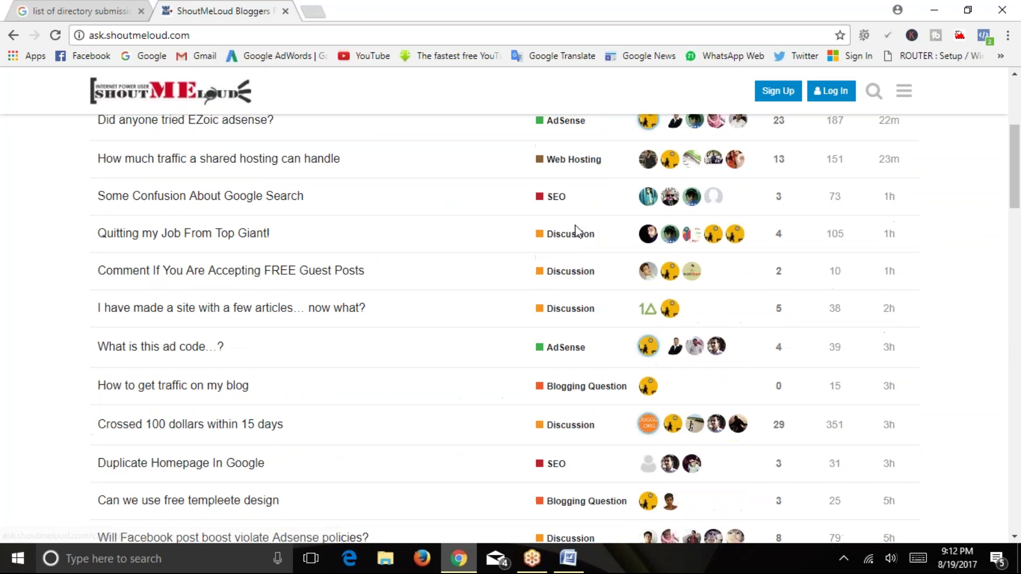
pyautogui.scroll(4, 577, 230)
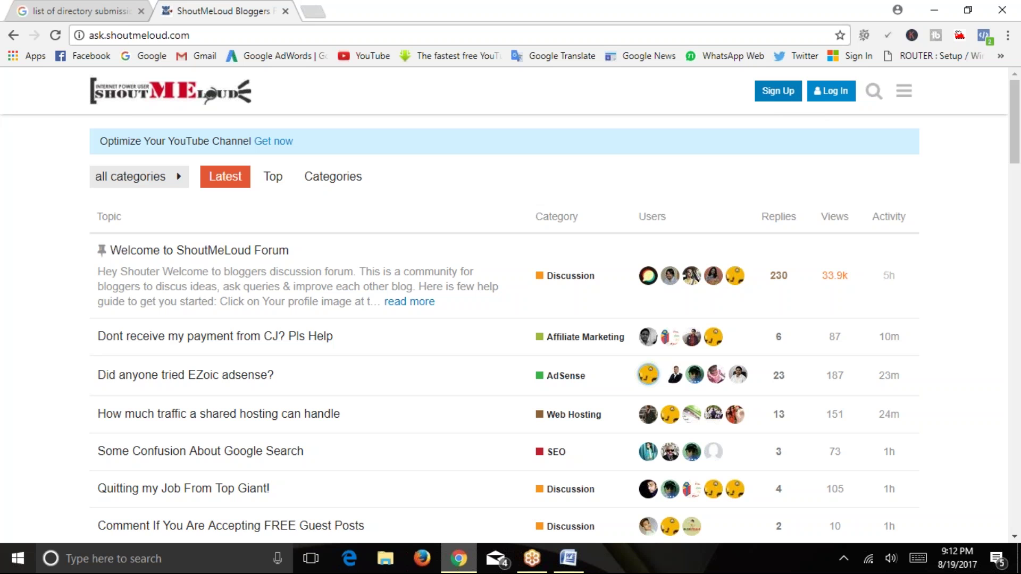
# Follow the Optimize Your YouTube Channel offer to TubeBuddy, close it, and return to Word.
pyautogui.click(280, 143)
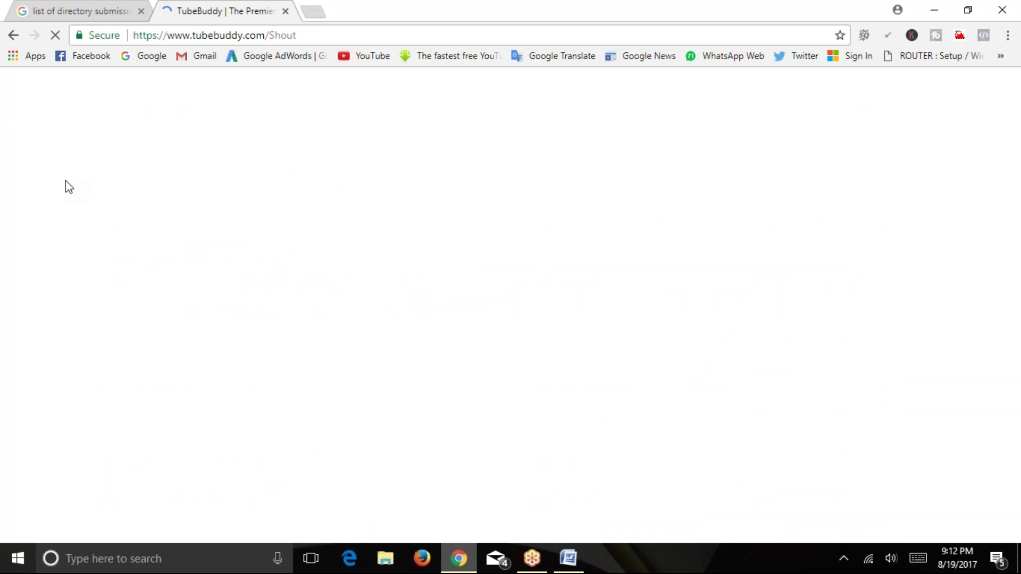
pyautogui.click(285, 11)
pyautogui.hotkey('alt', 'Tab')
# Point out the bare '7. Blog Submission' and '8. Social Networking' headings, then bring Chrome forward.
pyautogui.click(474, 289)
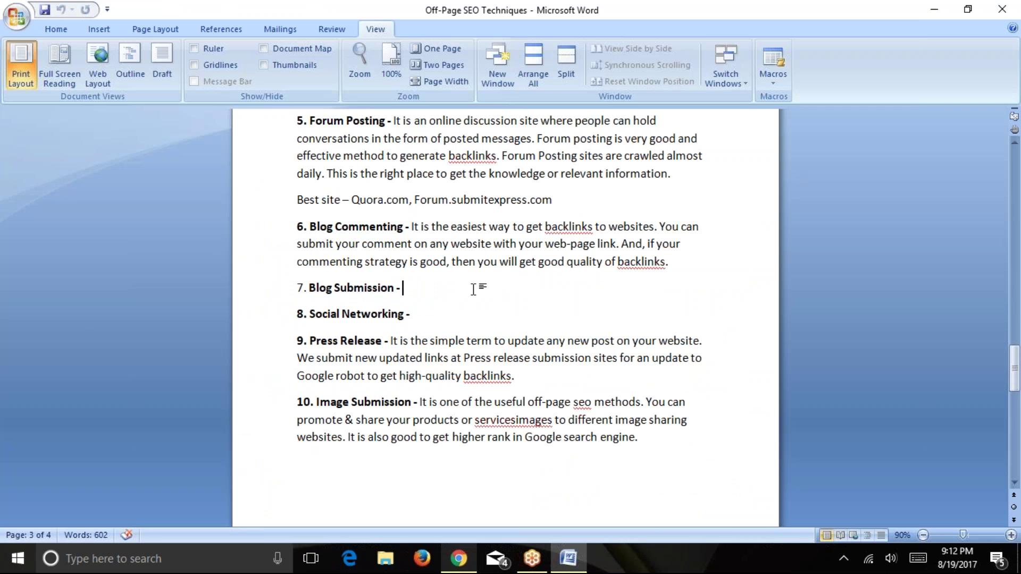
pyautogui.scroll(-1, 474, 289)
pyautogui.moveTo(333, 262); pyautogui.dragTo(316, 264)
pyautogui.click(419, 262)
pyautogui.tripleClick(418, 264)
pyautogui.click(418, 265)
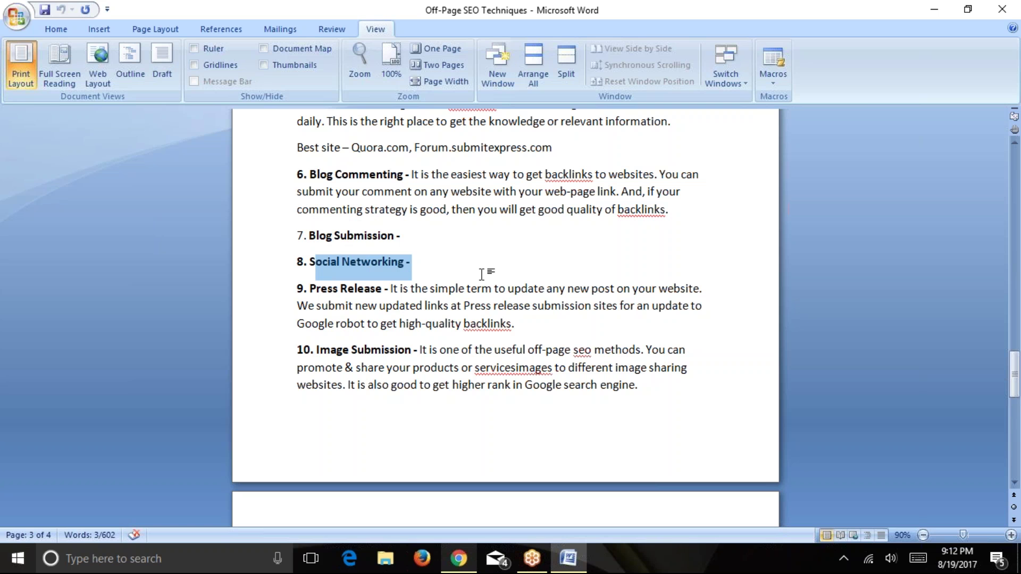
pyautogui.click(458, 558)
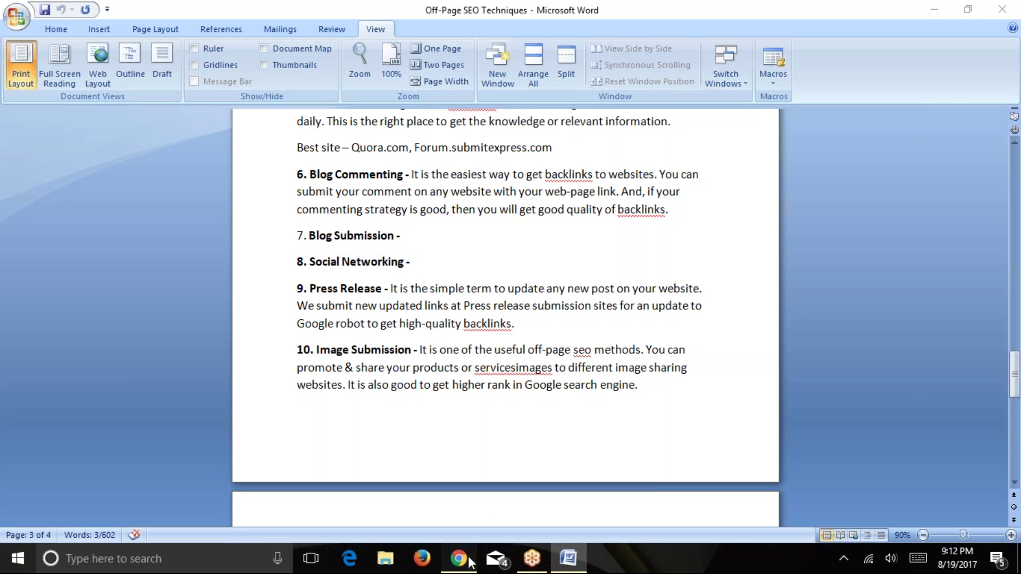
# Search Google for 'social networking tool' in a new tab.
pyautogui.click(173, 11)
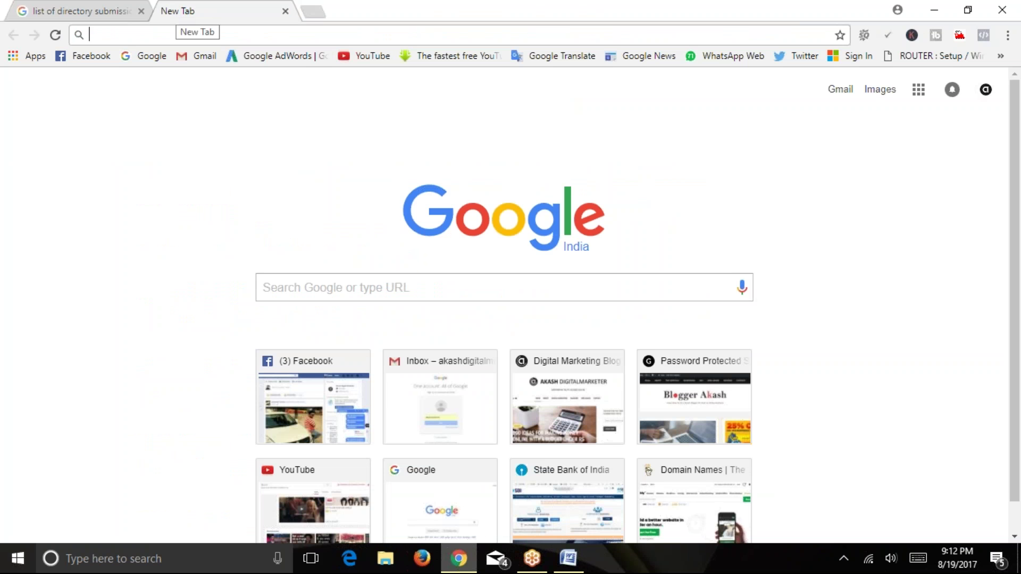
pyautogui.write('hu')
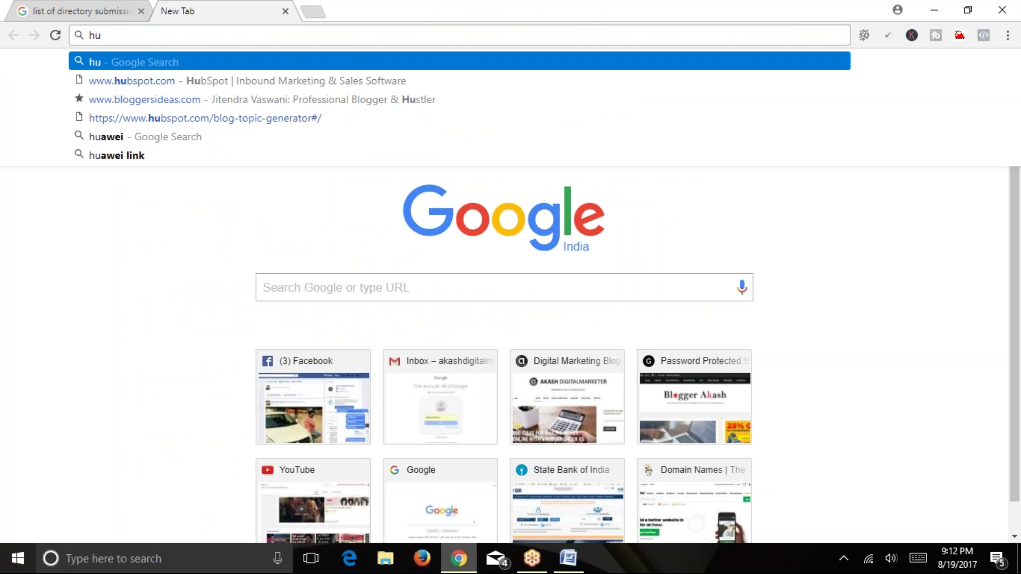
pyautogui.press('BackSpace')
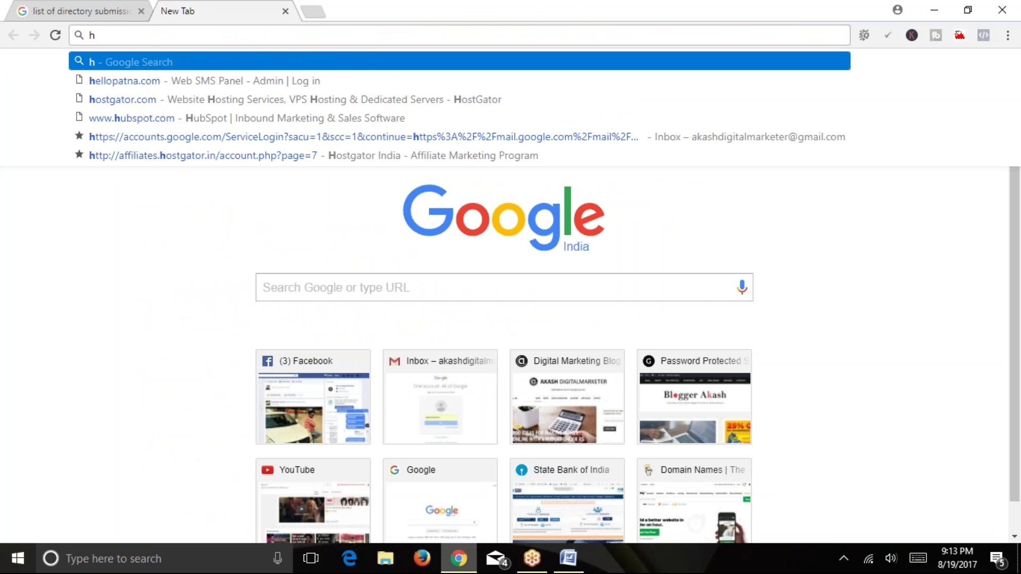
pyautogui.press('BackSpace')
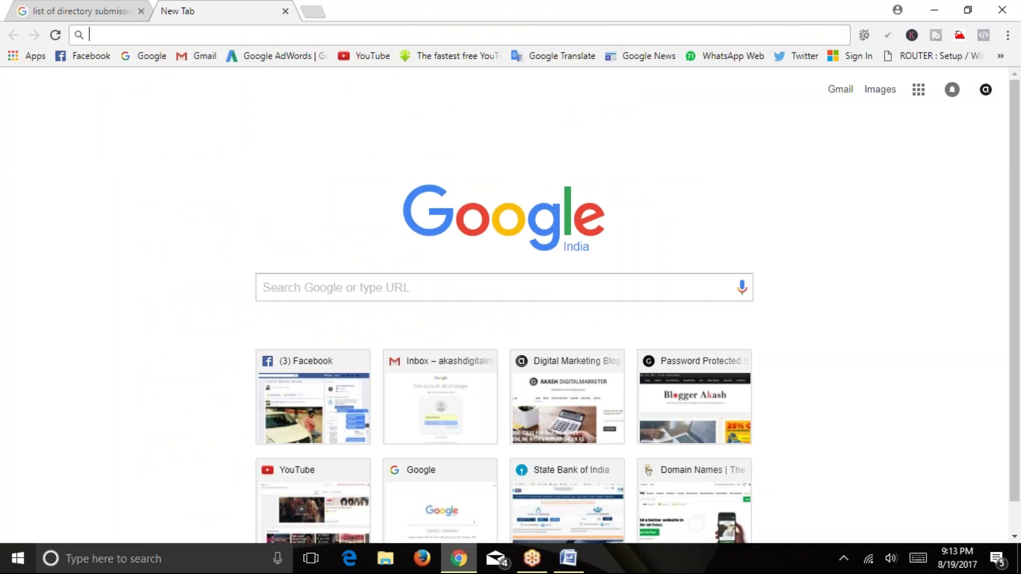
pyautogui.write('social ')
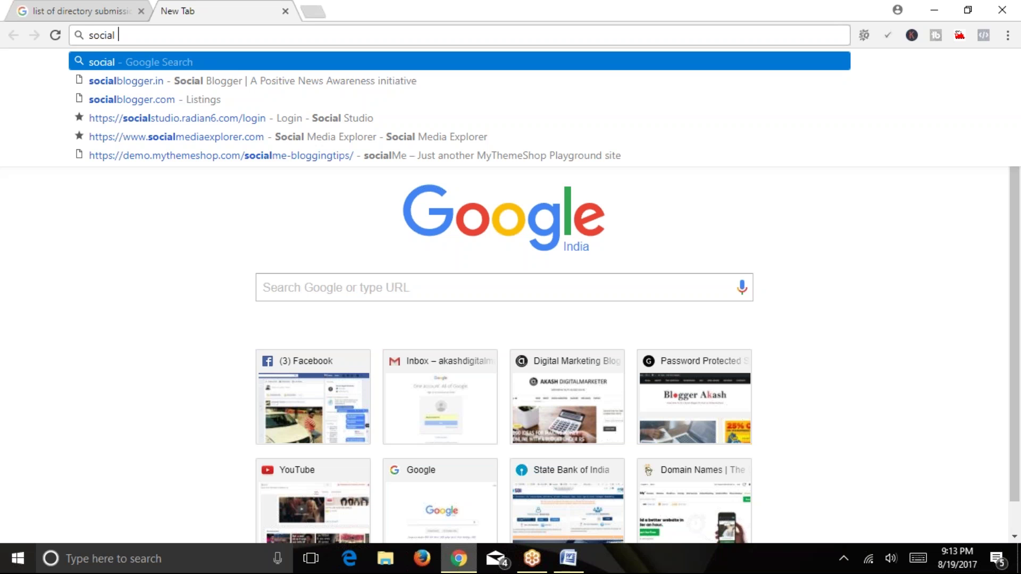
pyautogui.write('netw')
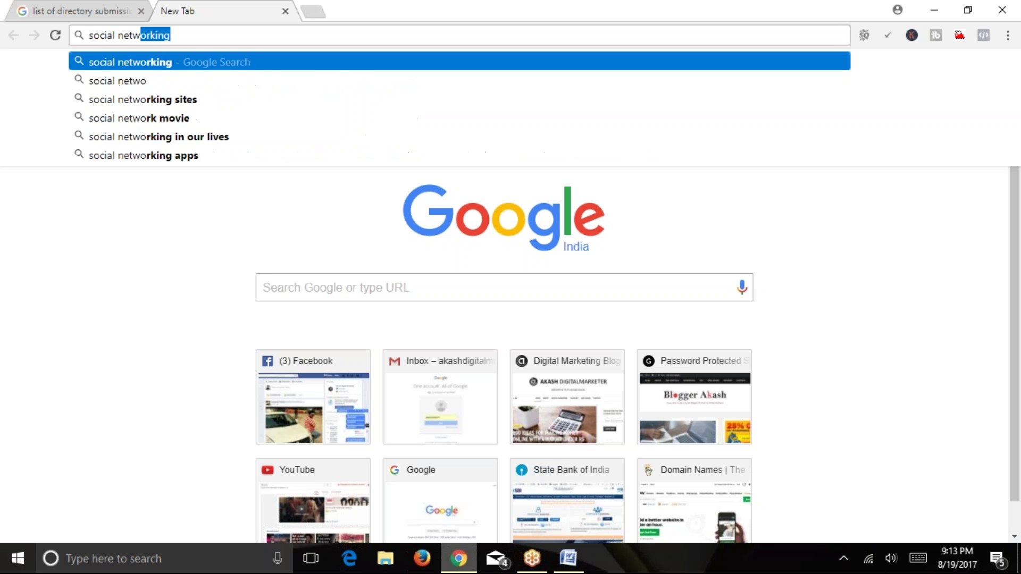
pyautogui.write('orking tool')
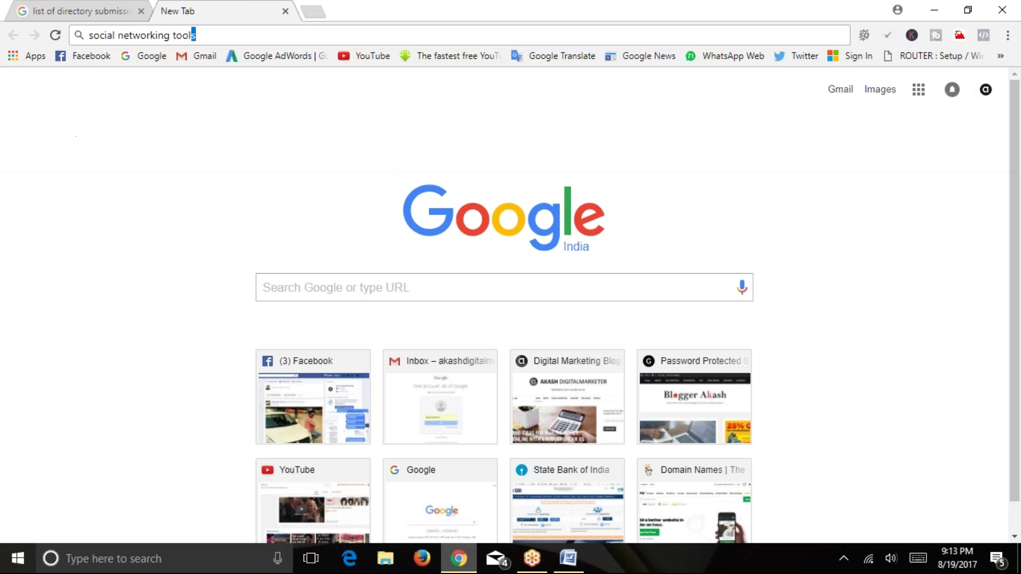
pyautogui.press('Return')
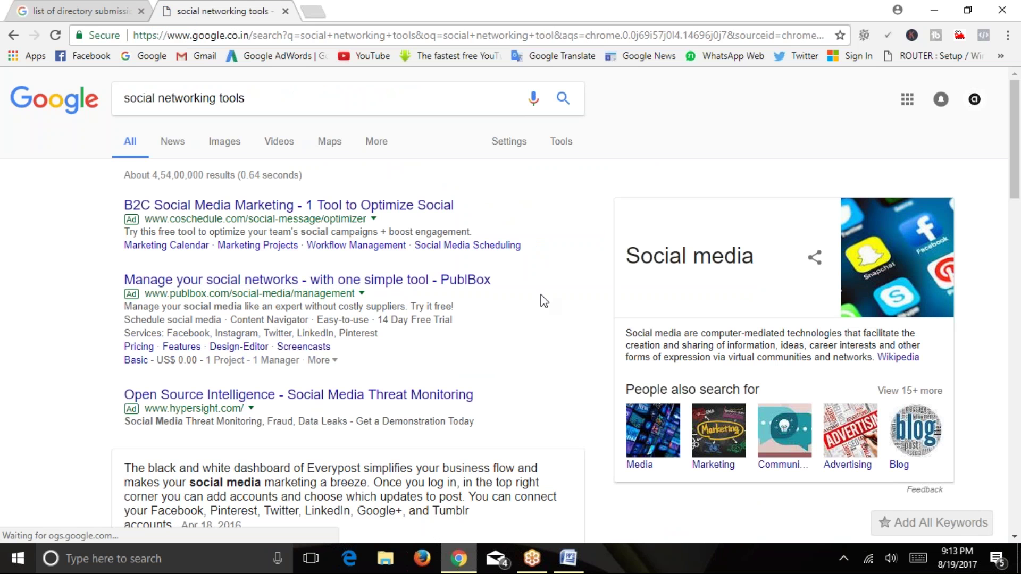
# Open the Entrepreneur article in a new tab and the Hootsuite result, then close both.
pyautogui.scroll(-4, 543, 298)
pyautogui.rightClick(244, 380)
pyautogui.click(264, 387)
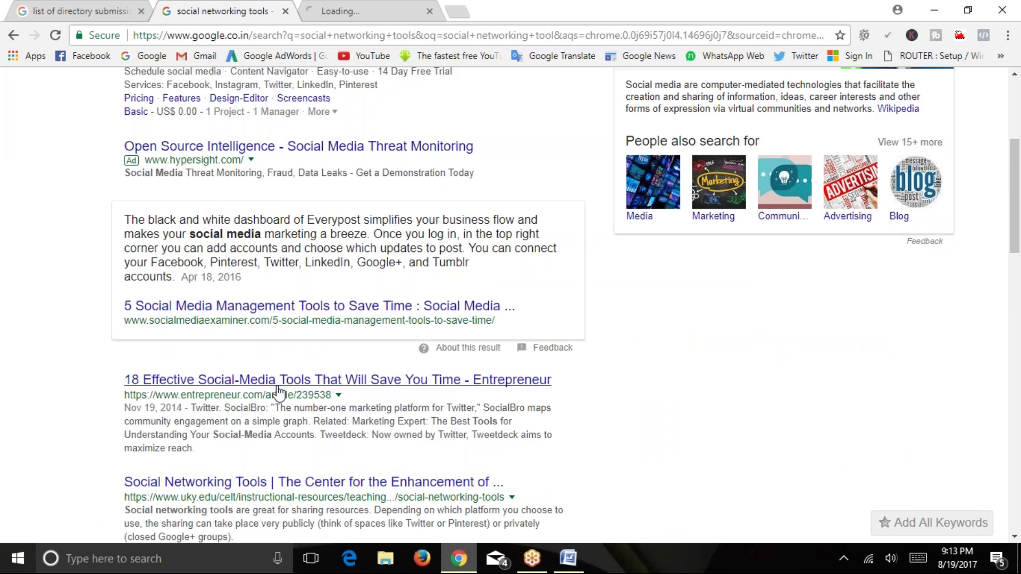
pyautogui.scroll(-4, 265, 380)
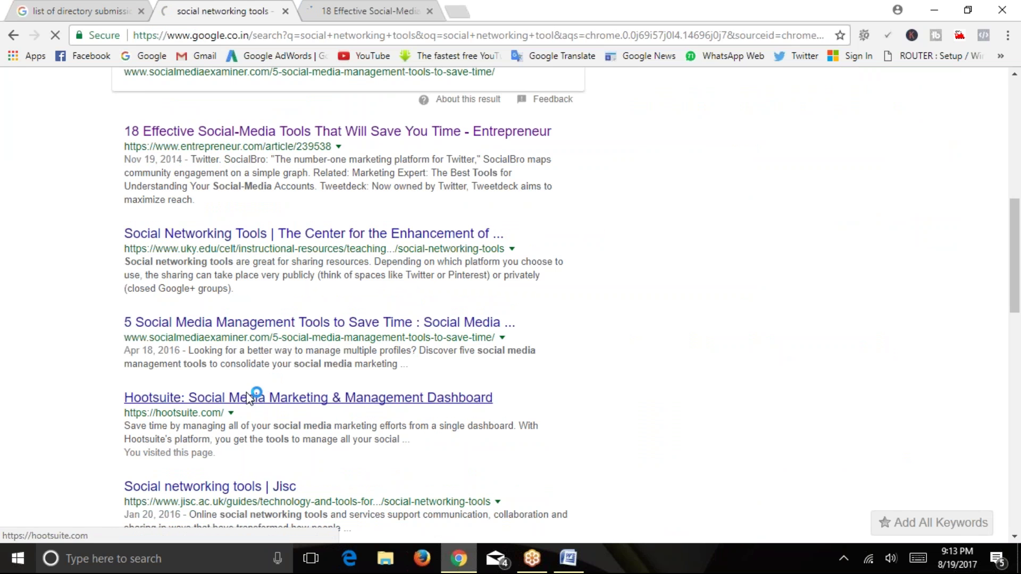
pyautogui.click(255, 394)
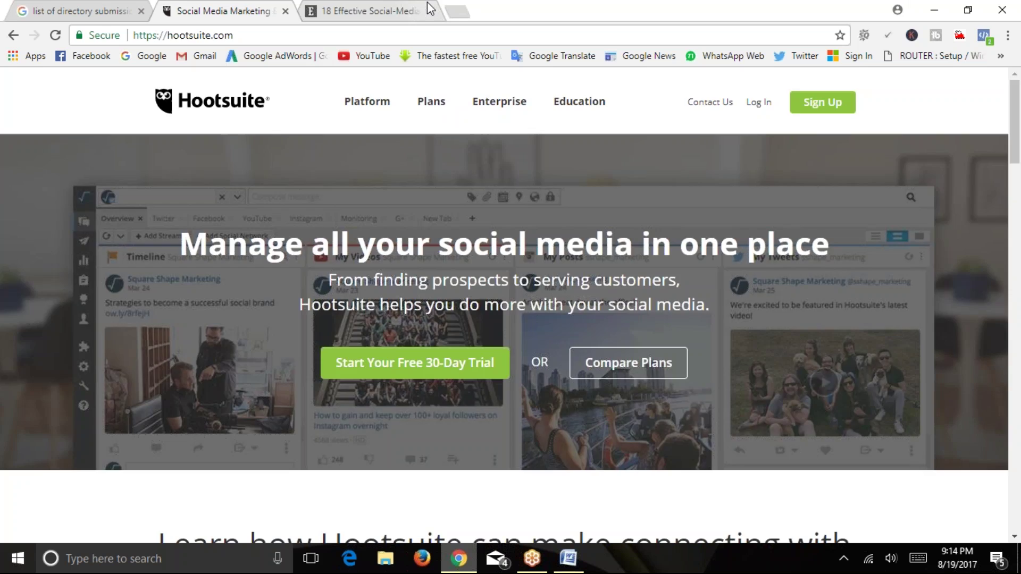
pyautogui.click(383, 11)
pyautogui.click(429, 11)
pyautogui.click(285, 11)
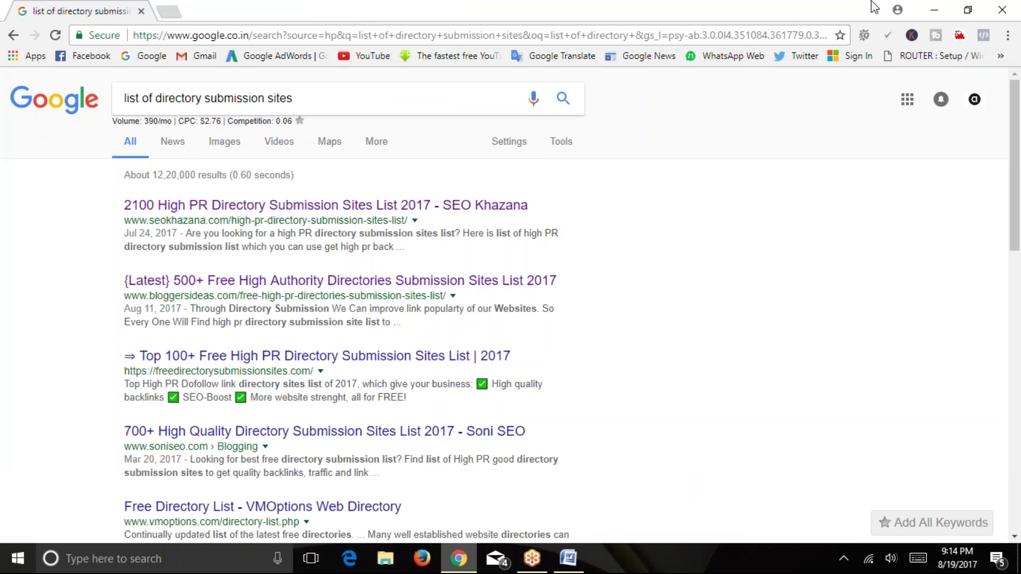
pyautogui.click(932, 7)
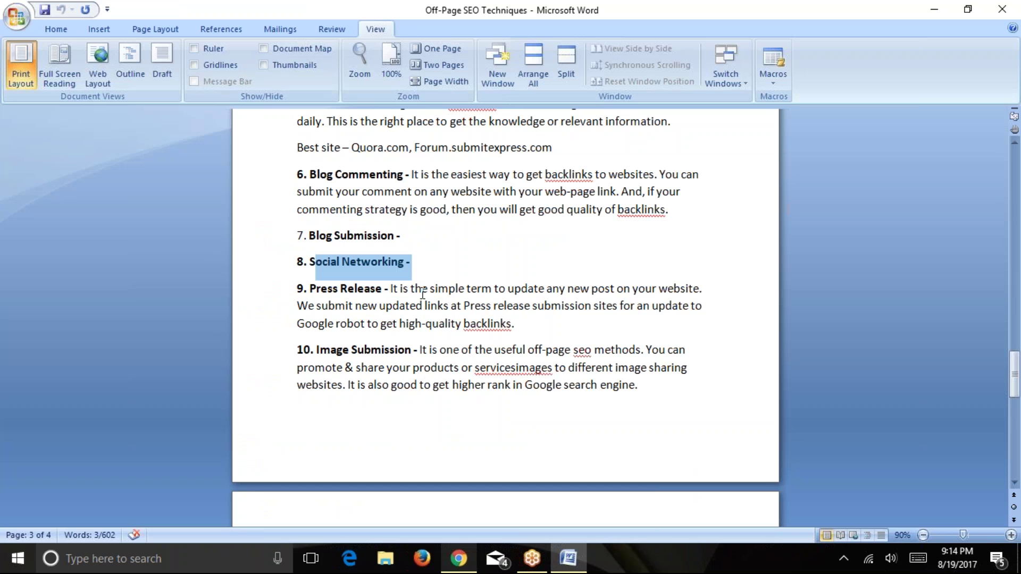
pyautogui.scroll(-1, 423, 294)
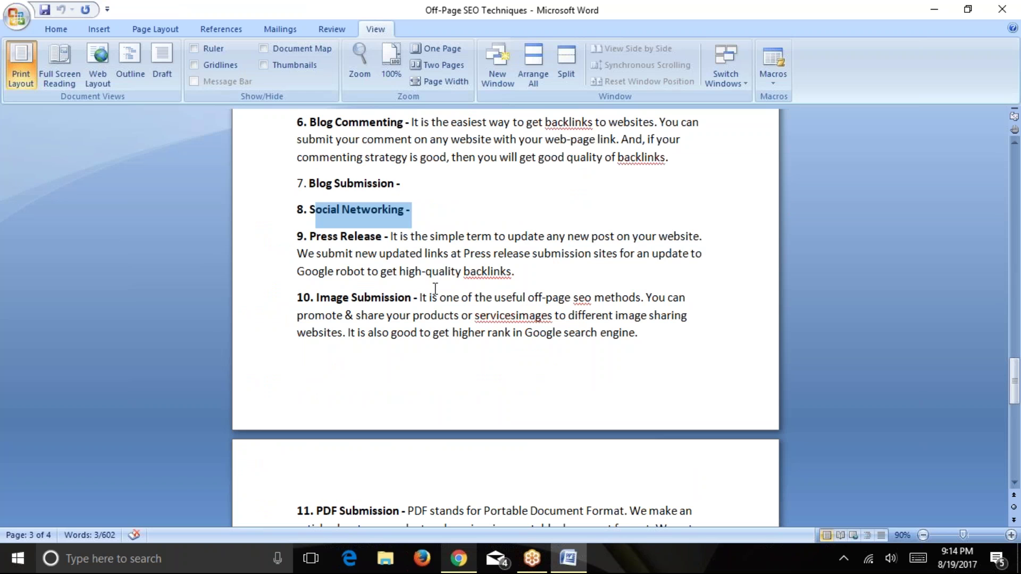
pyautogui.scroll(-2, 445, 287)
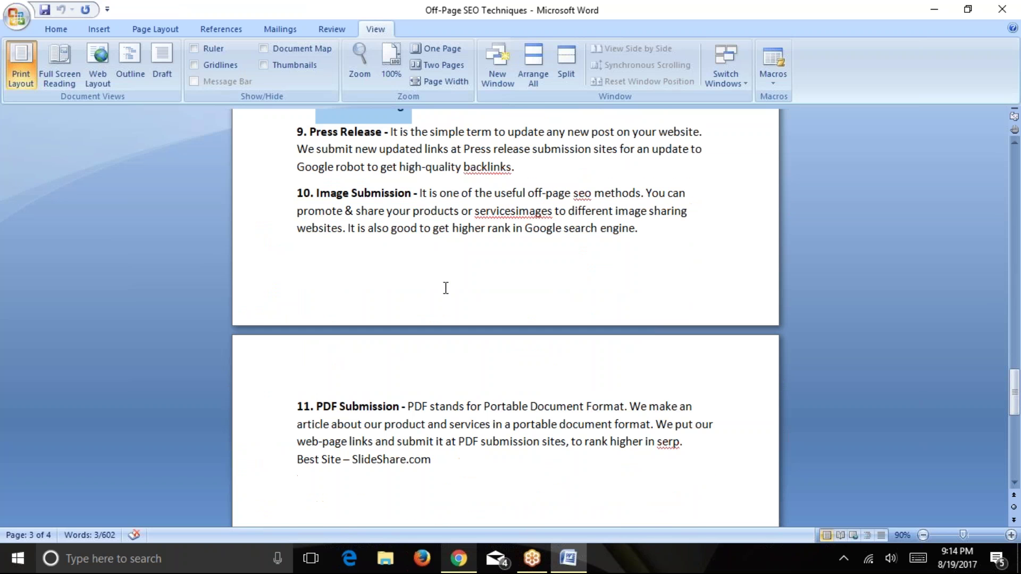
pyautogui.scroll(1, 446, 288)
pyautogui.scroll(-4, 445, 288)
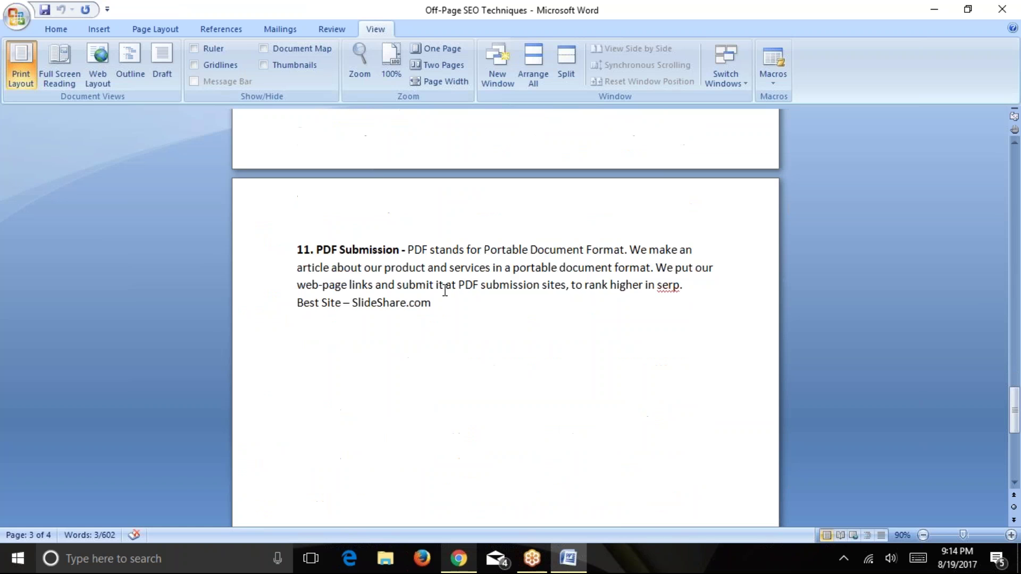
pyautogui.scroll(2, 445, 288)
pyautogui.moveTo(316, 354); pyautogui.dragTo(378, 355)
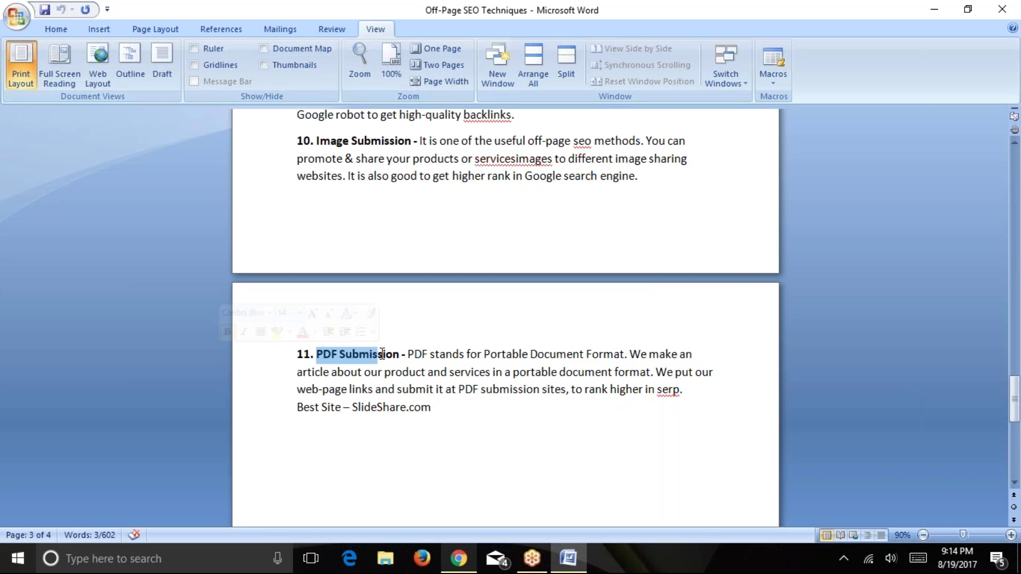
pyautogui.click(425, 372)
pyautogui.click(459, 558)
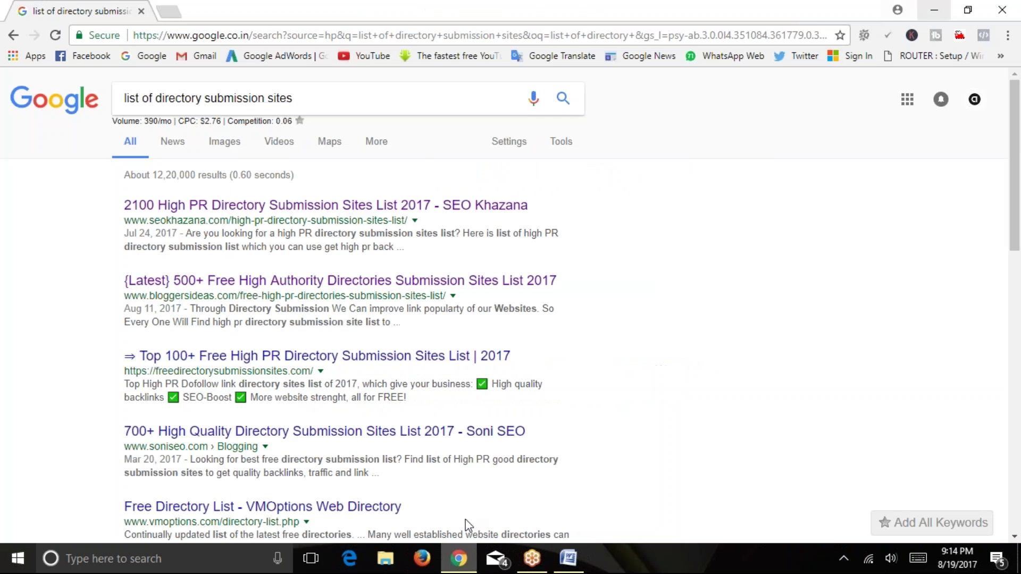
# Go to slideshare.net in a new browser tab.
pyautogui.click(172, 11)
pyautogui.write('sl')
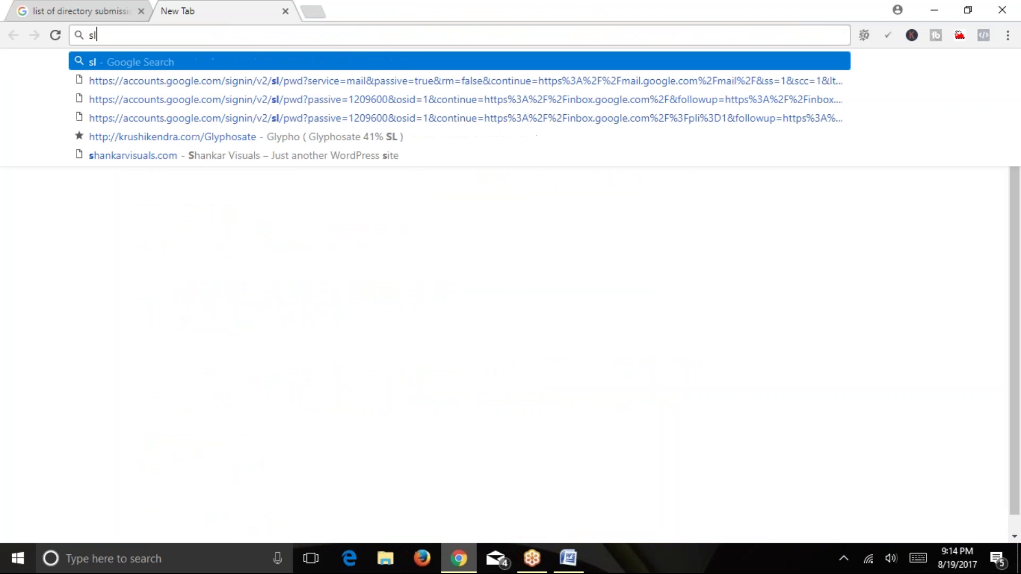
pyautogui.write('id')
pyautogui.press('Return')
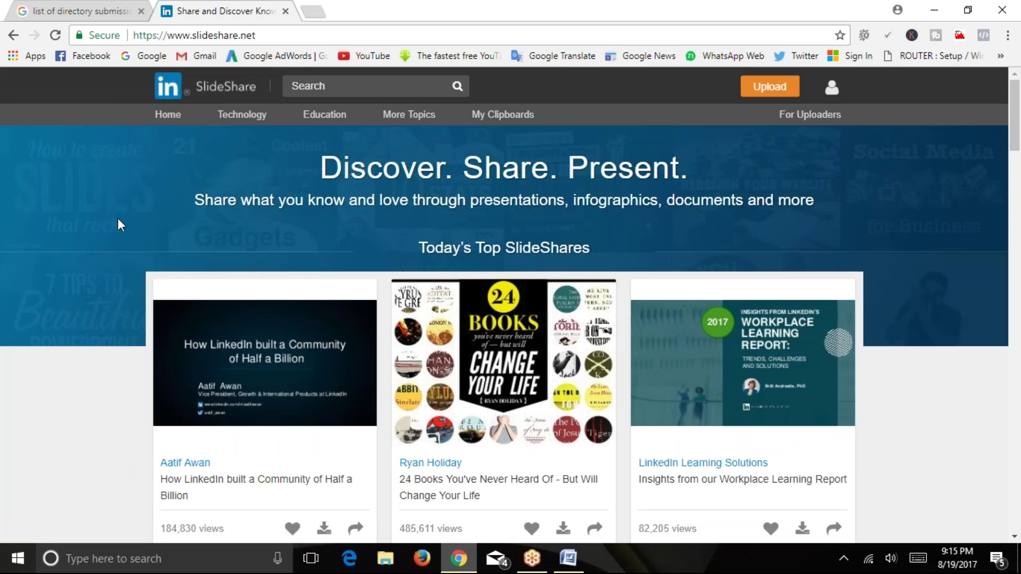
# Open the 'Insights from our Workplace Learning Report' presentation in its own tab.
pyautogui.scroll(-4, 127, 235)
pyautogui.scroll(-2, 498, 266)
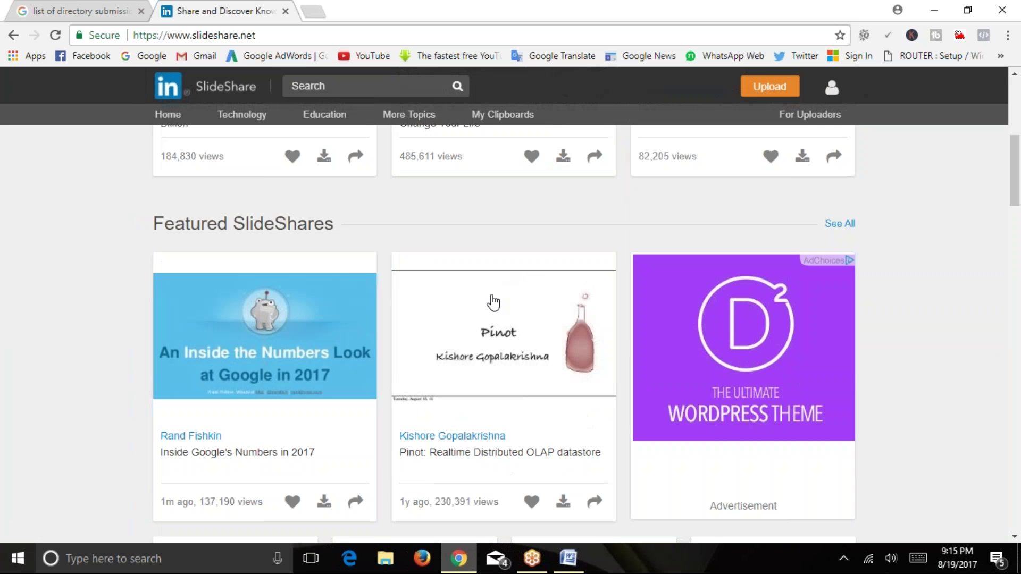
pyautogui.scroll(4, 359, 334)
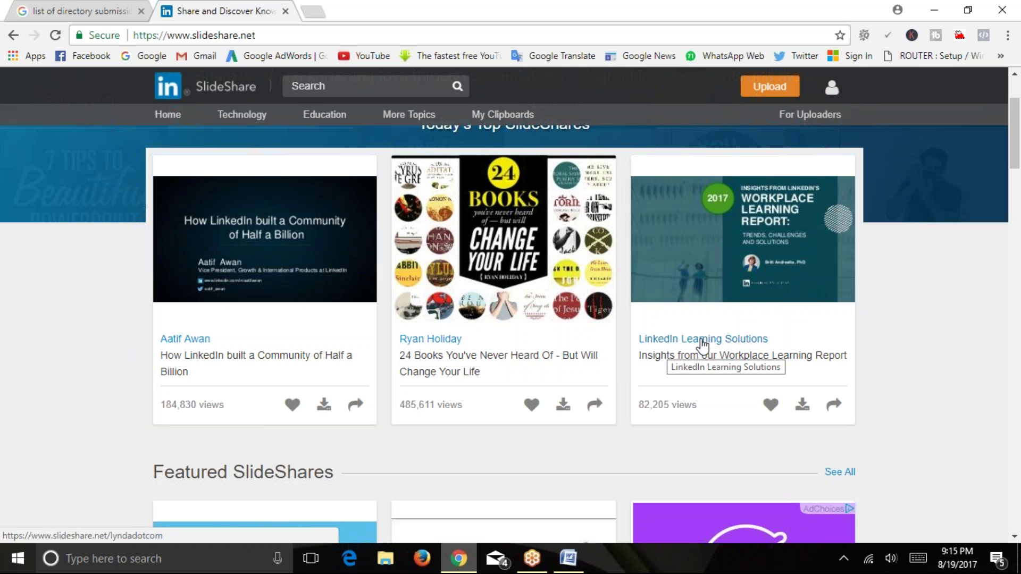
pyautogui.moveTo(638, 406); pyautogui.dragTo(695, 408)
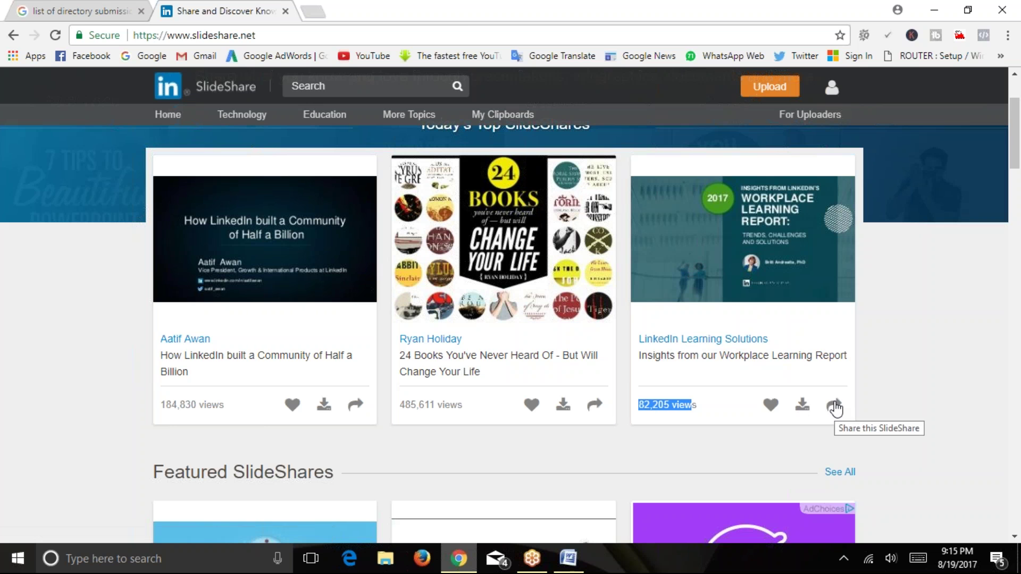
pyautogui.rightClick(712, 254)
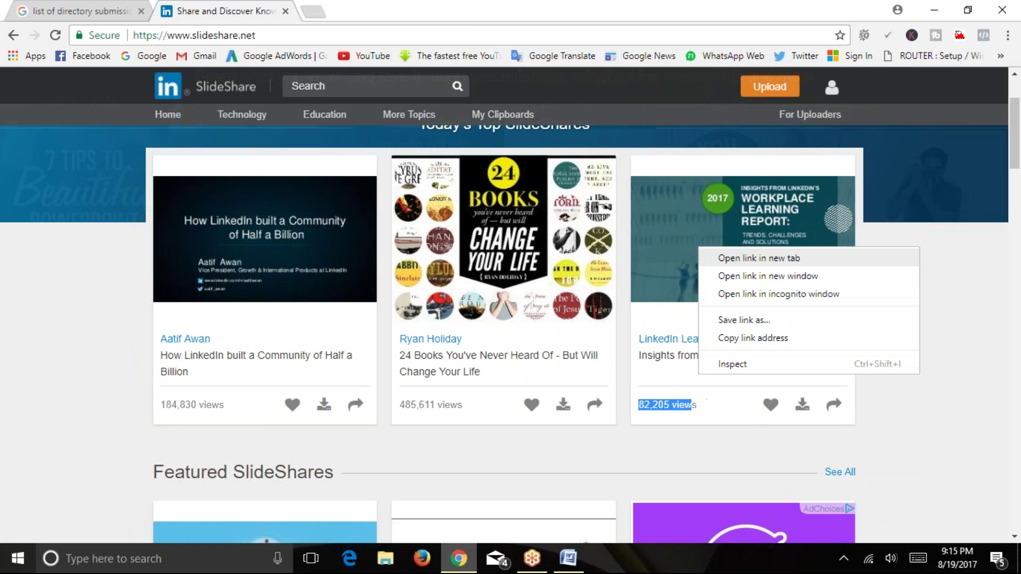
pyautogui.click(707, 257)
pyautogui.click(340, 11)
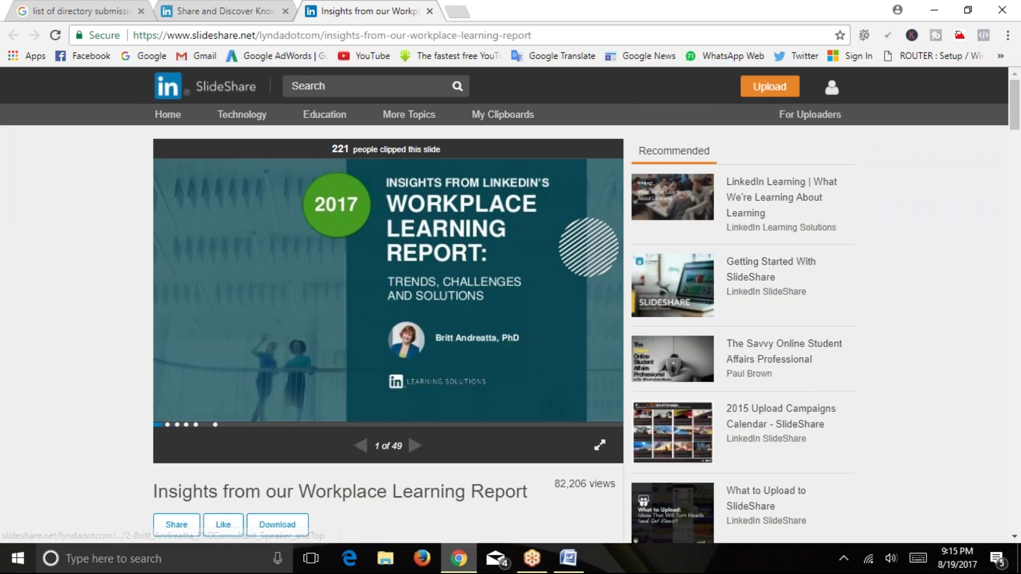
# Step through the Workplace Learning Report slides up to slide 10 of 49.
pyautogui.click(468, 234)
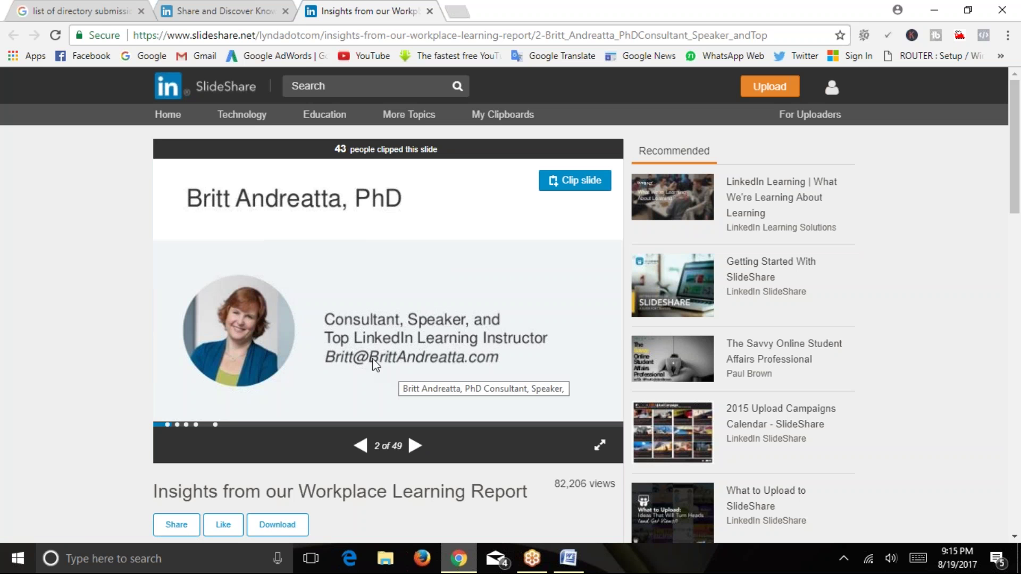
pyautogui.click(359, 445)
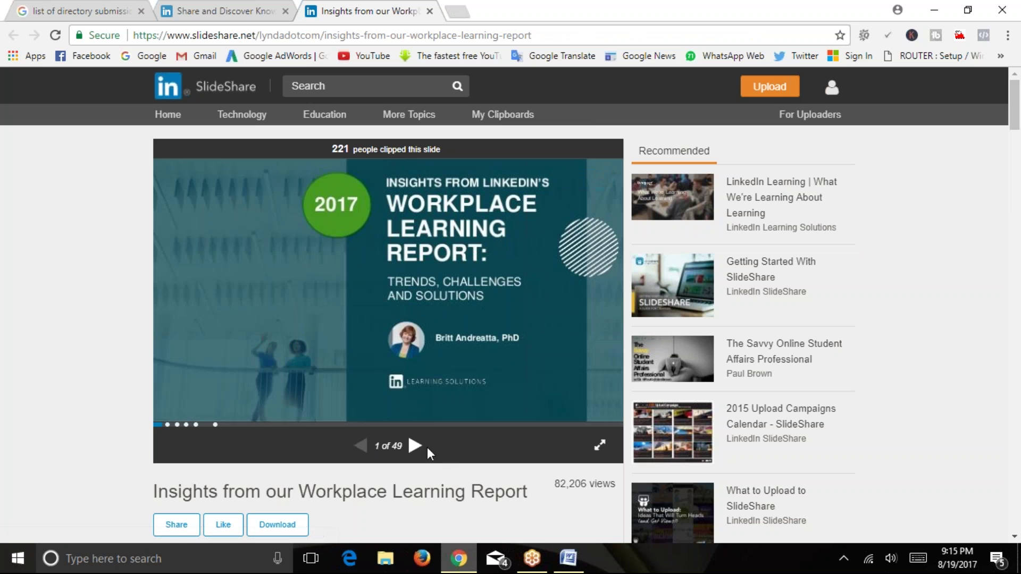
pyautogui.click(415, 445)
pyautogui.click(415, 445)
pyautogui.click(415, 446)
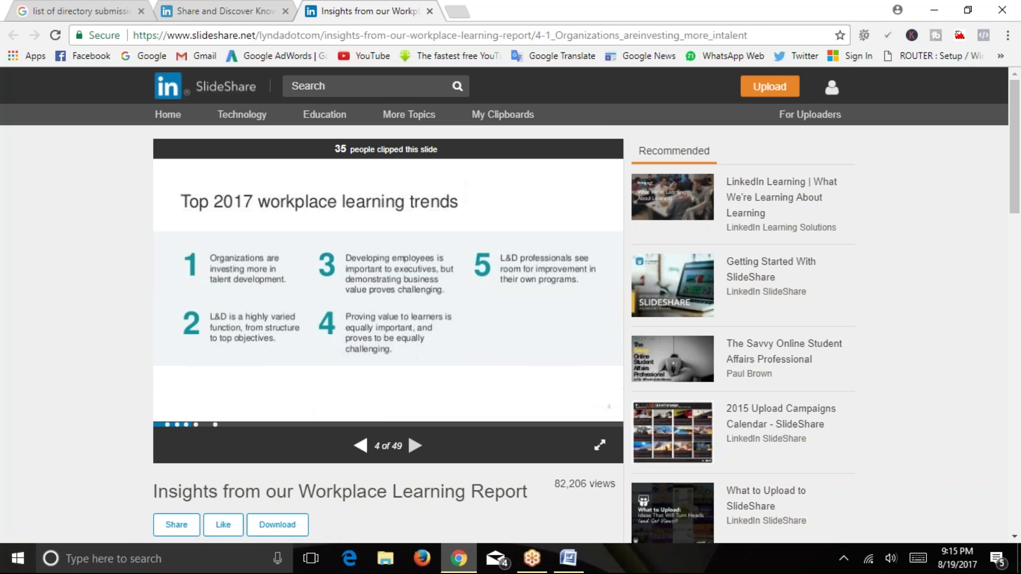
pyautogui.click(415, 446)
pyautogui.click(413, 447)
pyautogui.click(414, 447)
pyautogui.click(413, 446)
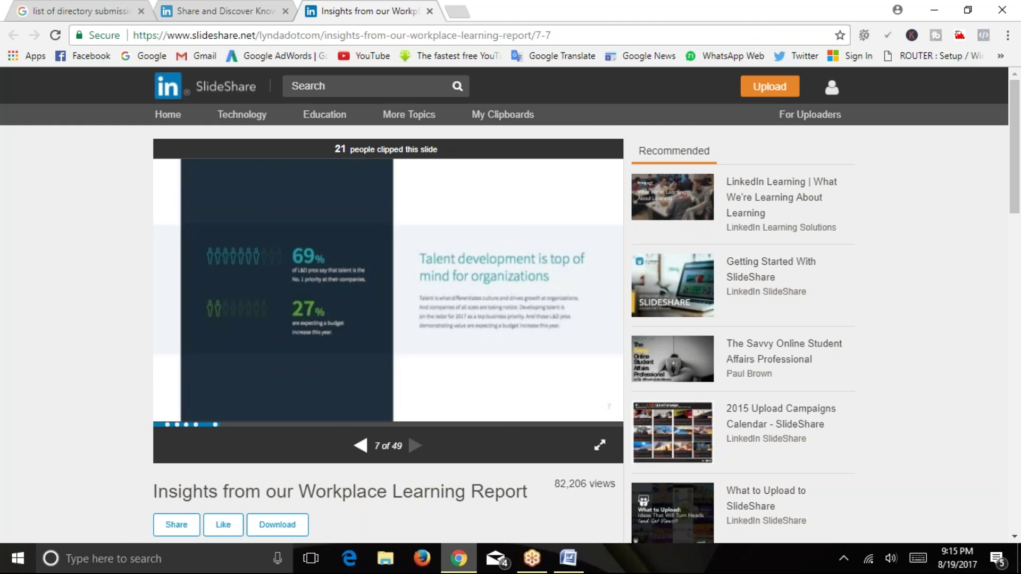
pyautogui.click(413, 447)
pyautogui.click(413, 447)
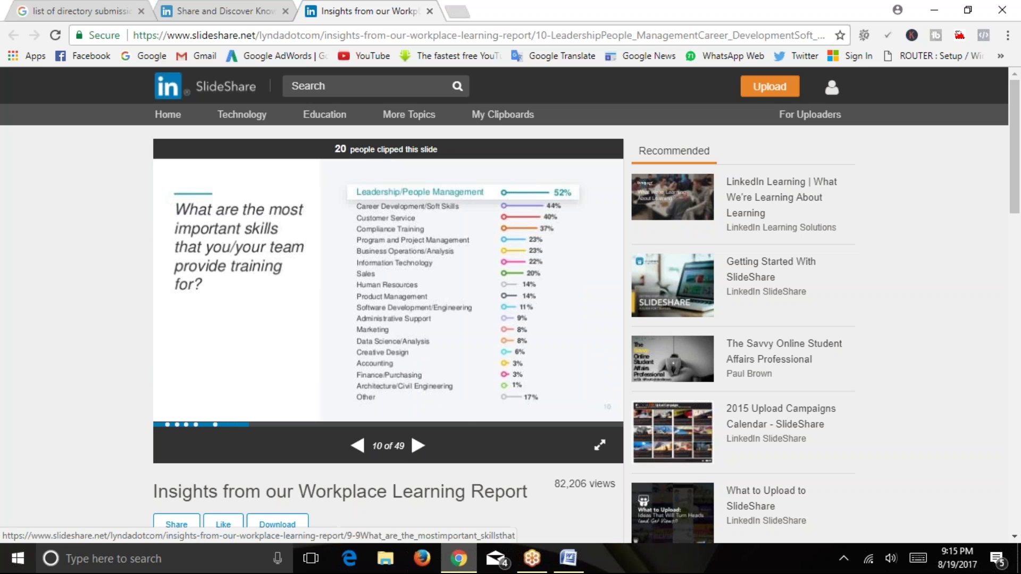
# Look over SlideShare's upload page, then close it and return to the Insights slideshow.
pyautogui.click(229, 11)
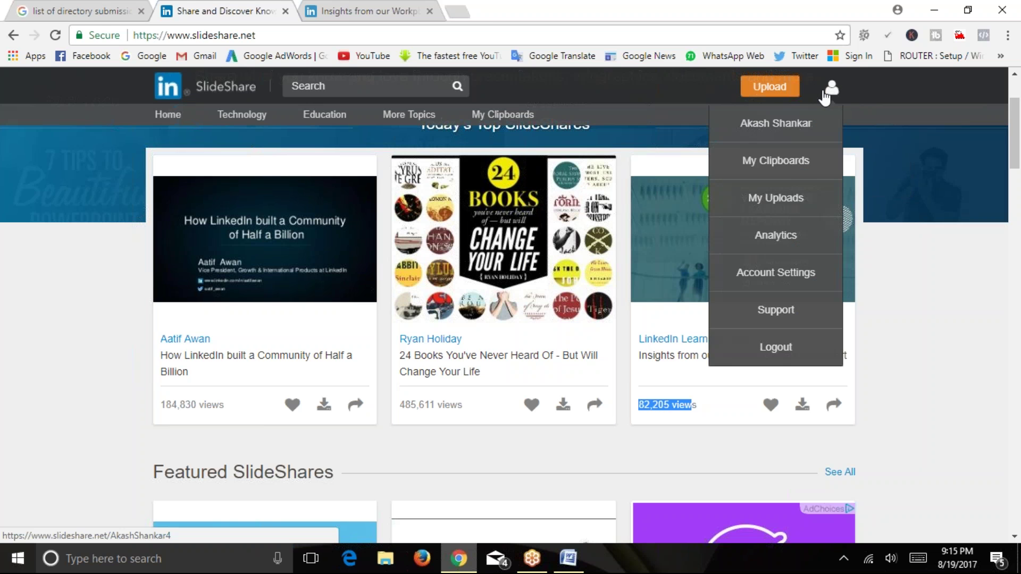
pyautogui.click(766, 93)
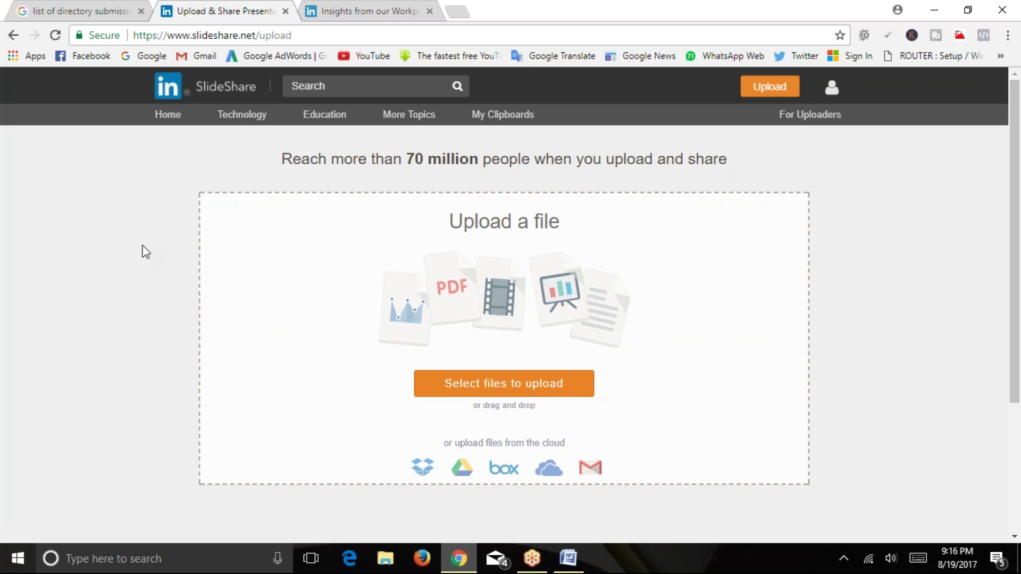
pyautogui.scroll(-3, 133, 272)
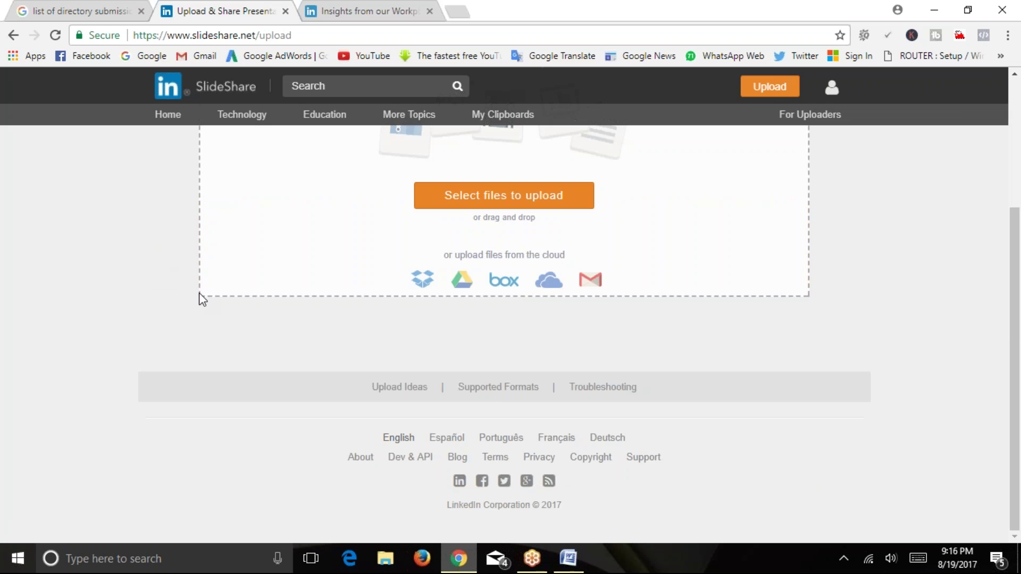
pyautogui.scroll(3, 198, 295)
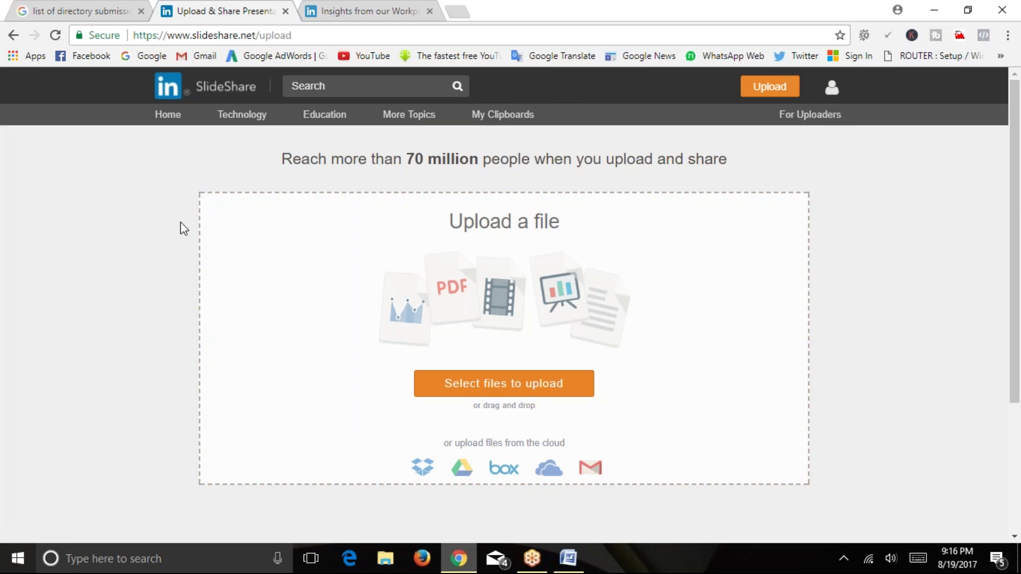
pyautogui.click(330, 11)
pyautogui.click(286, 11)
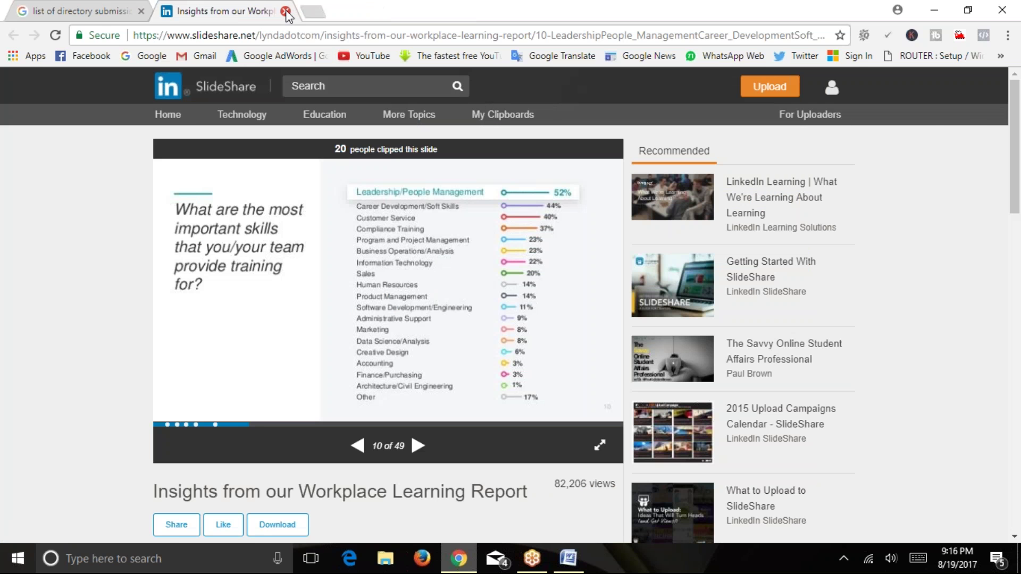
# Close the Insights tab, minimize Chrome, and highlight the PDF Submission and Image Submission paragraphs.
pyautogui.click(285, 11)
pyautogui.click(934, 10)
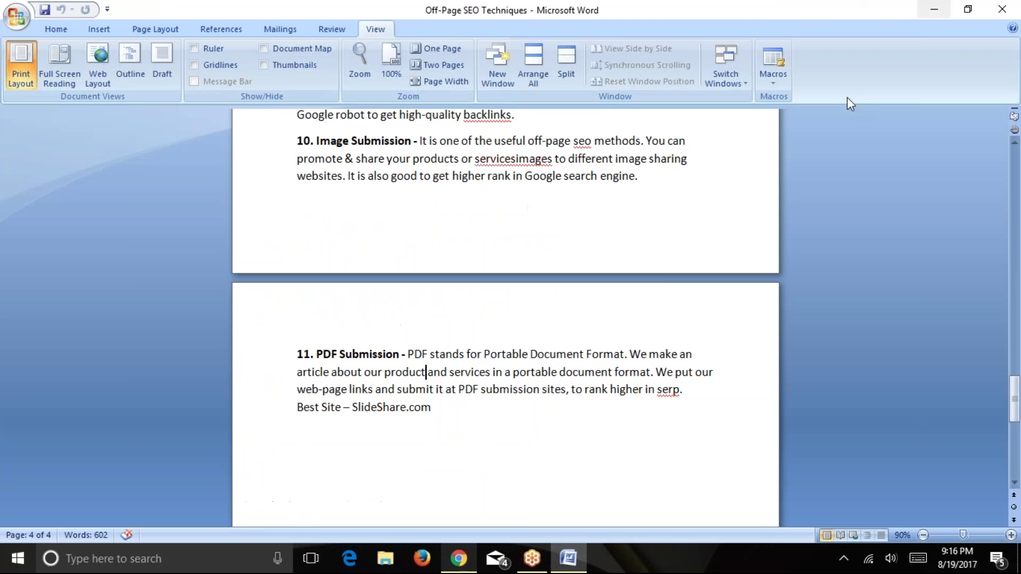
pyautogui.moveTo(320, 348); pyautogui.dragTo(485, 408)
pyautogui.click(485, 409)
pyautogui.scroll(1, 422, 393)
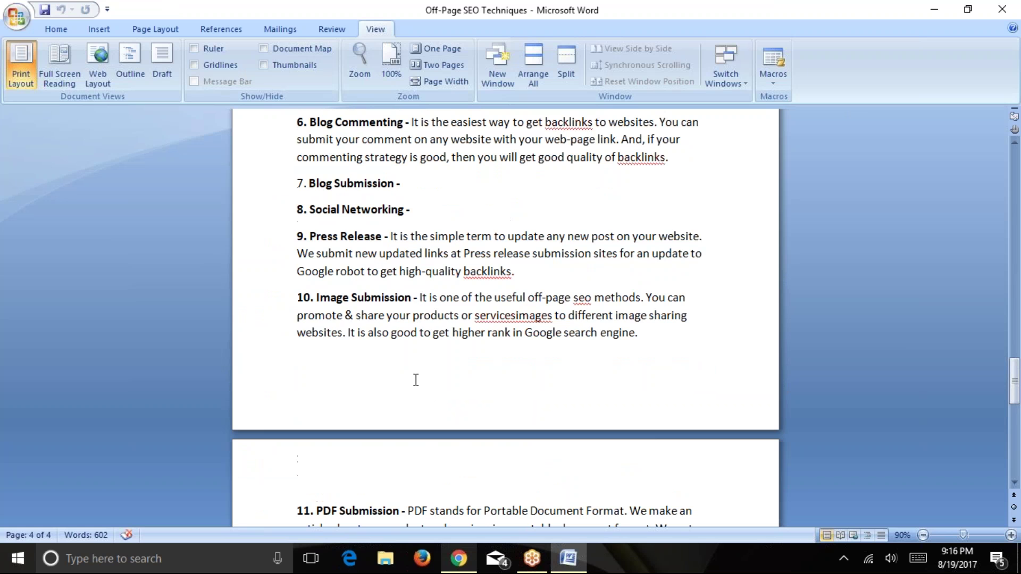
pyautogui.moveTo(645, 331); pyautogui.dragTo(300, 306)
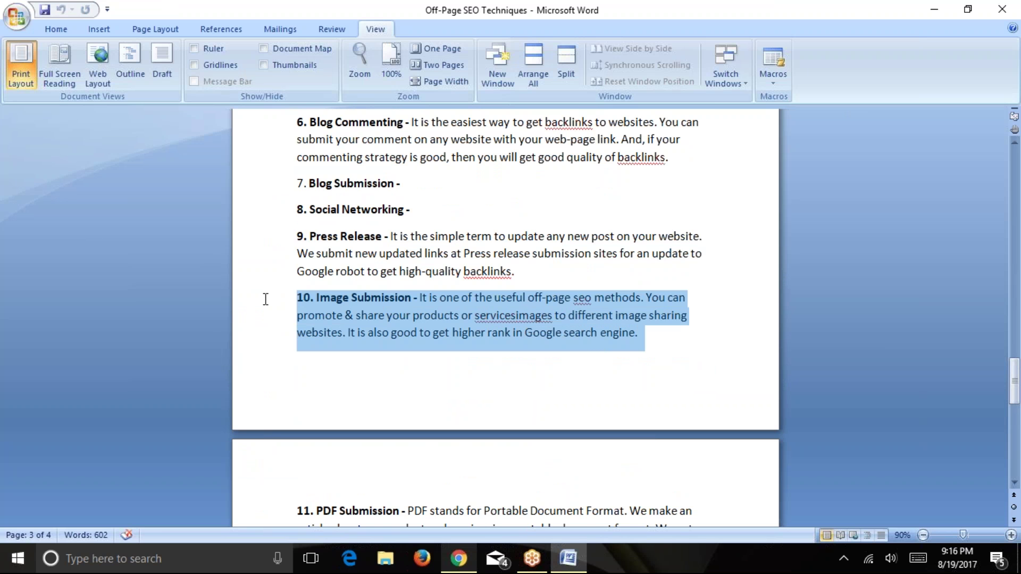
# Back in Chrome, search Google for 'image submission sites 2017'.
pyautogui.hotkey('alt', 'Tab')
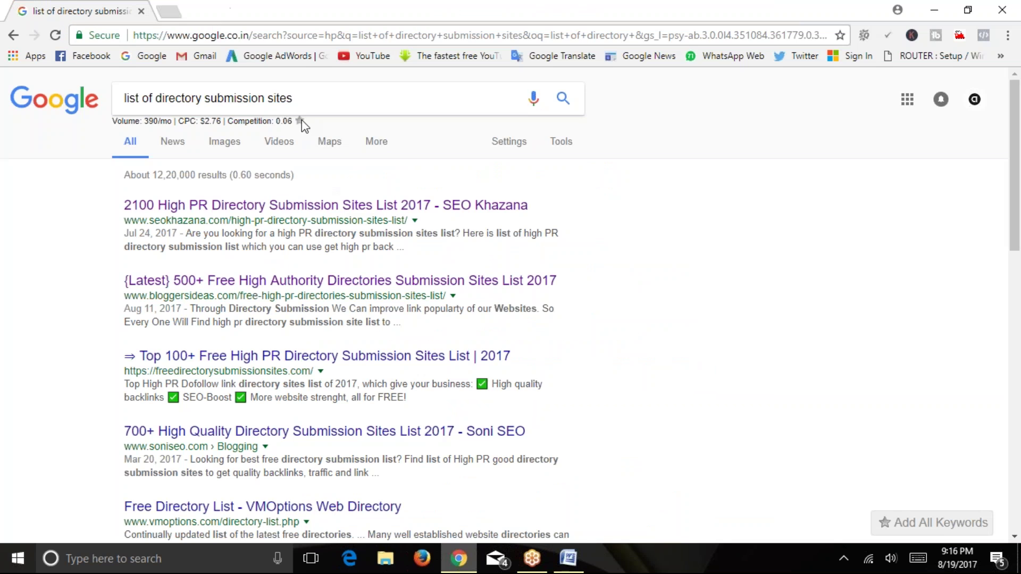
pyautogui.moveTo(301, 107); pyautogui.dragTo(57, 83)
pyautogui.write('imae')
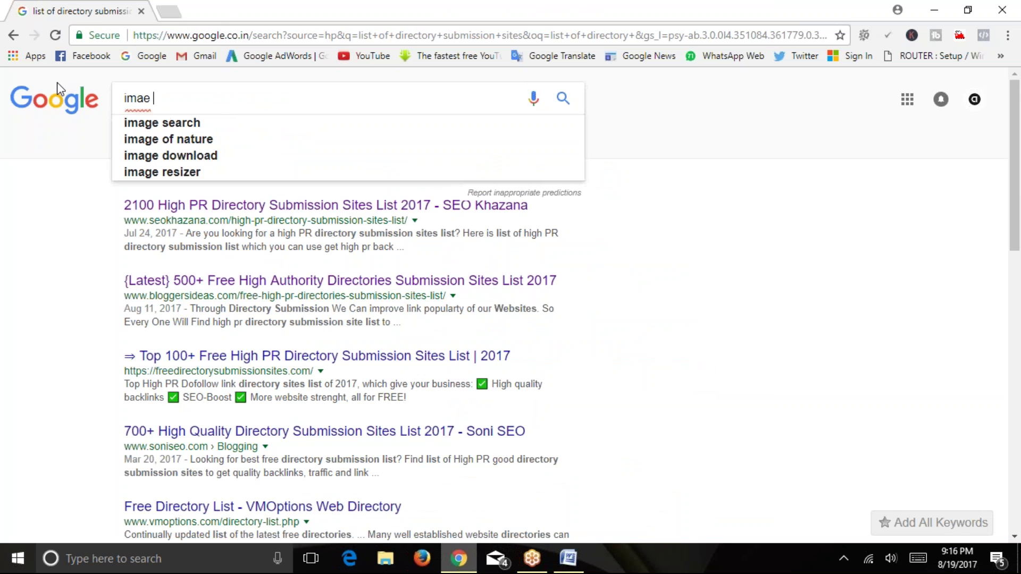
pyautogui.press('BackSpace')
pyautogui.write('ge ')
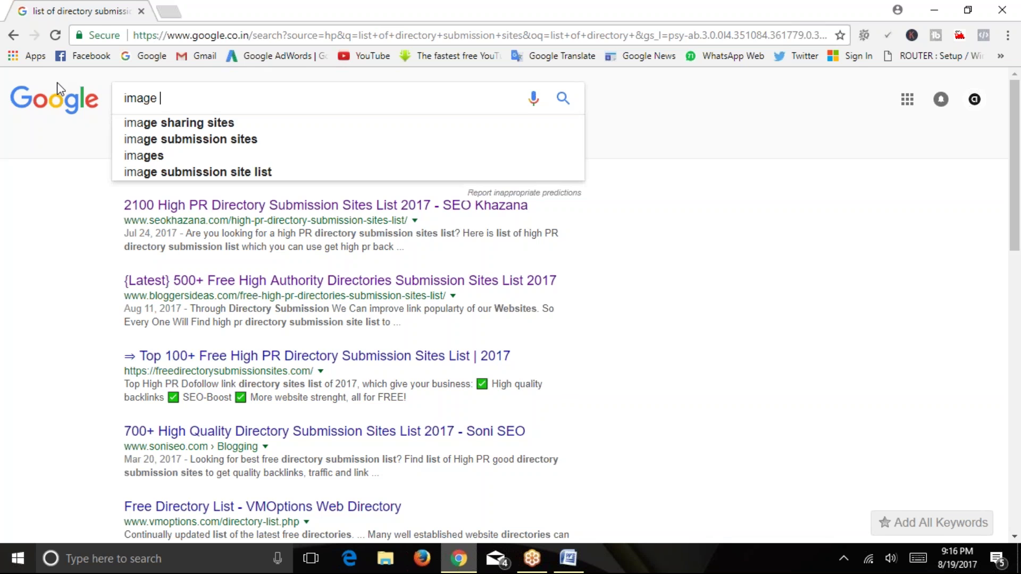
pyautogui.write('subm')
pyautogui.press('Down')
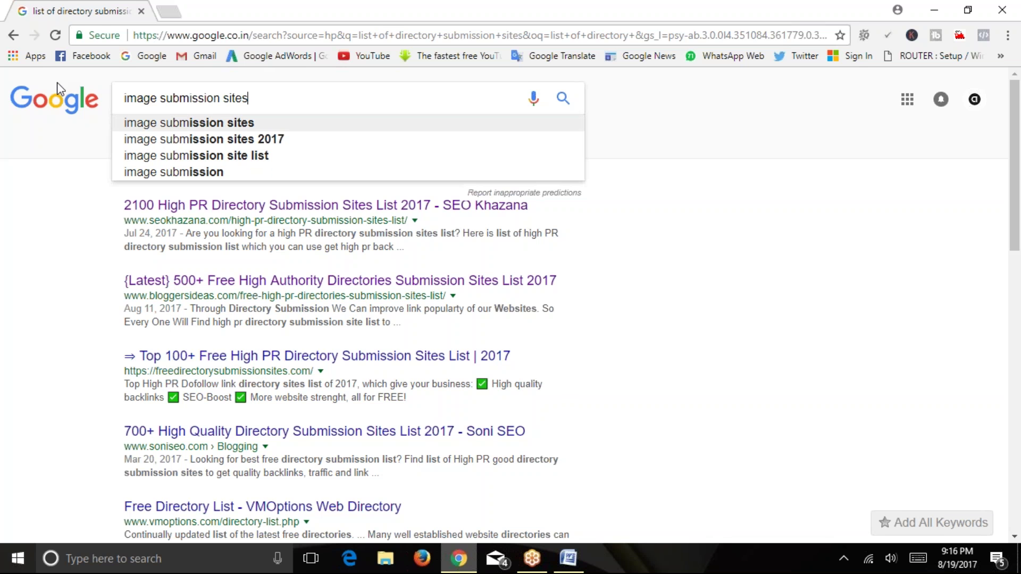
pyautogui.press('Down')
pyautogui.press('Return')
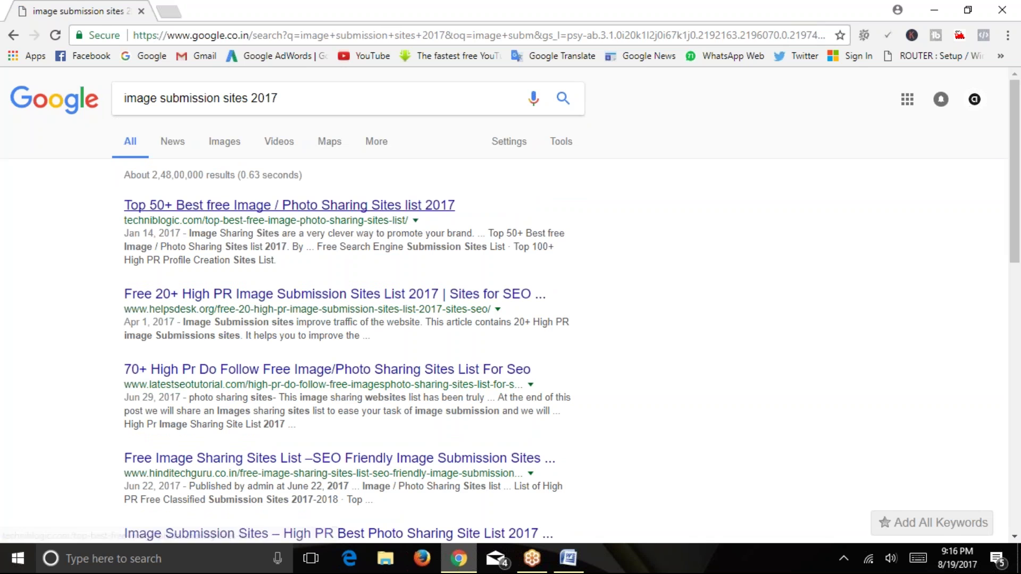
# Open the Top 50+ photo sharing list and Free 20+ image submission list results in new tabs.
pyautogui.rightClick(230, 206)
pyautogui.click(268, 217)
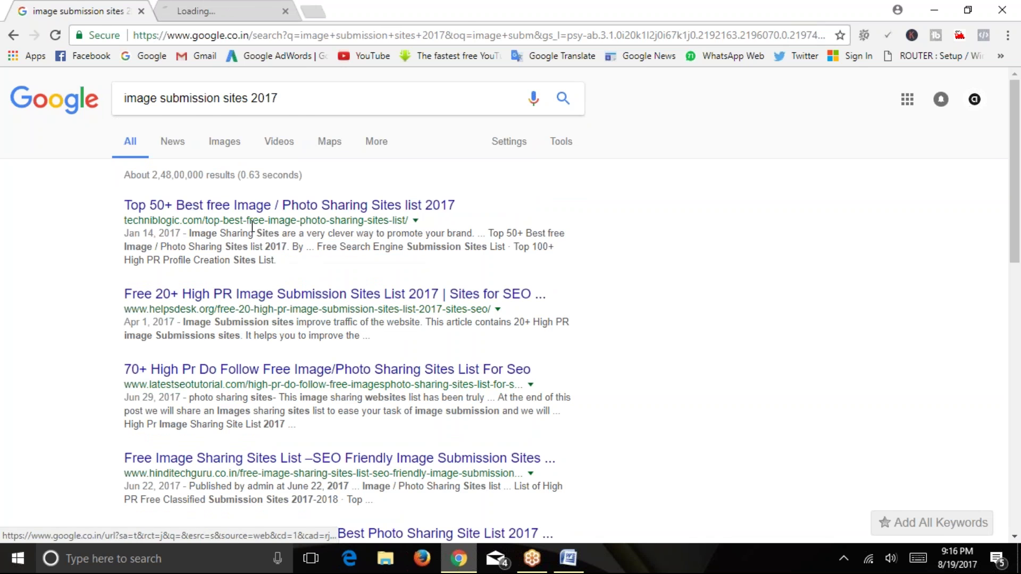
pyautogui.rightClick(268, 301)
pyautogui.click(295, 304)
pyautogui.hotkey('ctrl', 'Tab')
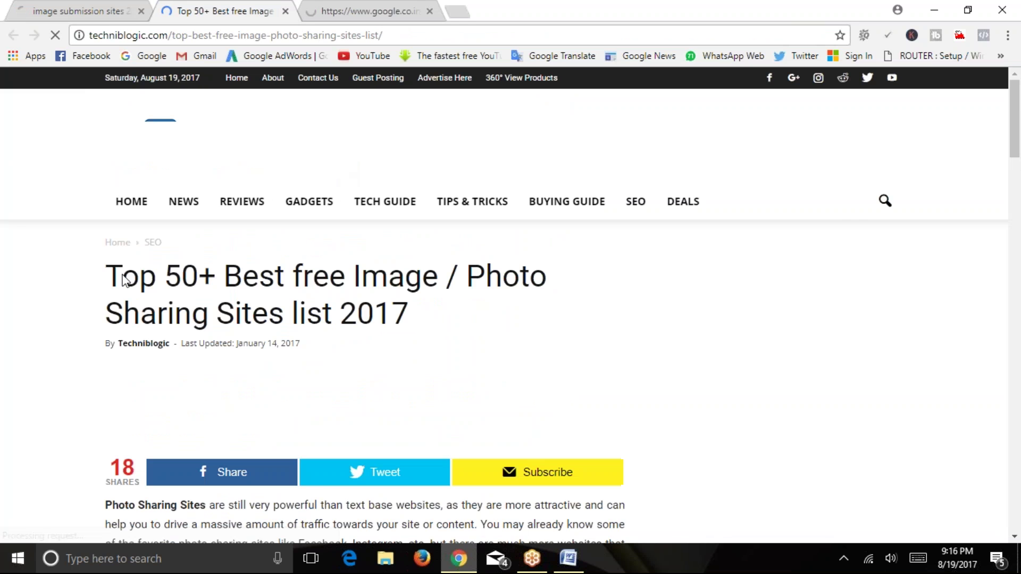
pyautogui.scroll(-15, 96, 289)
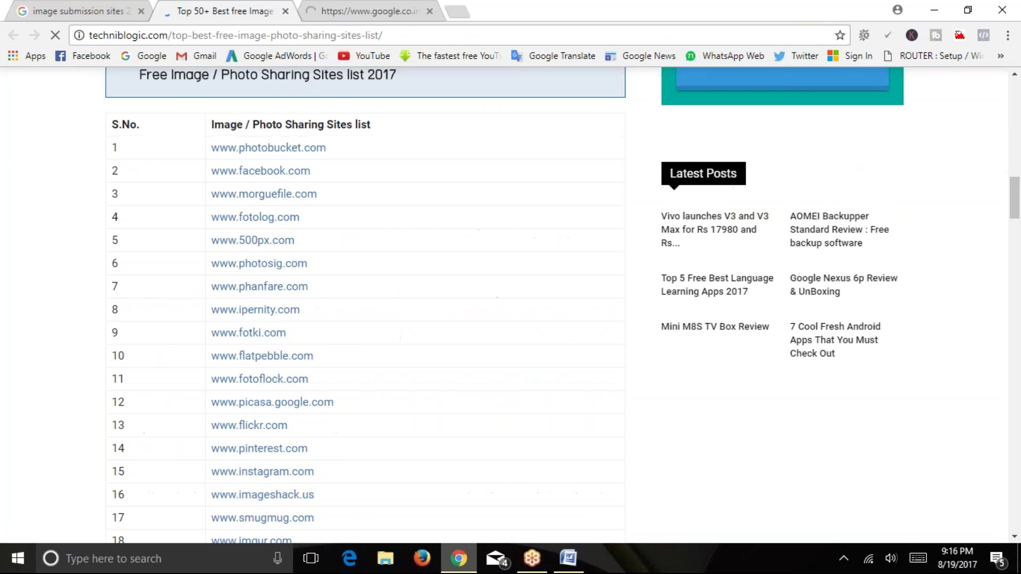
pyautogui.scroll(4, 193, 303)
pyautogui.scroll(2, 183, 136)
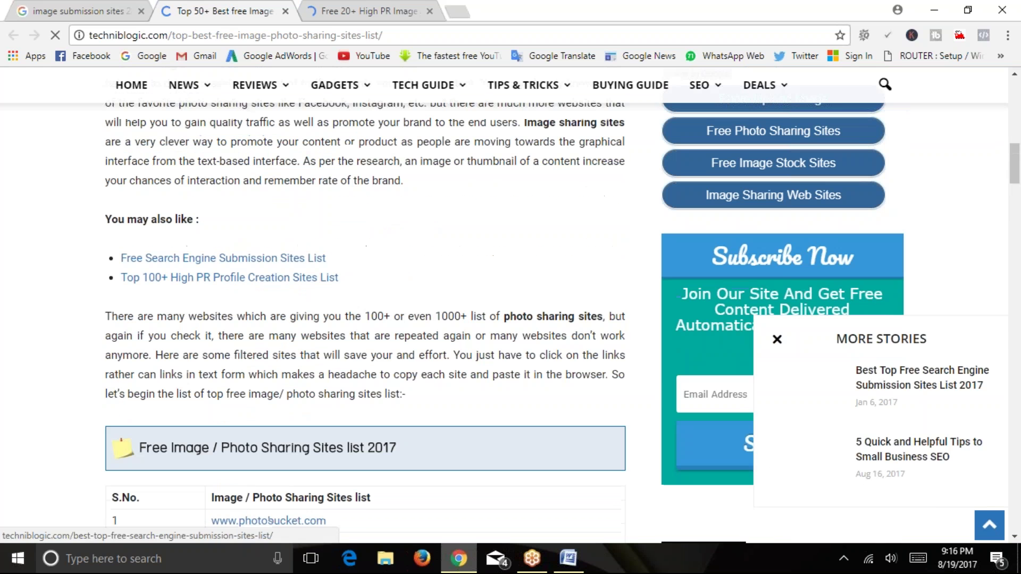
pyautogui.scroll(1, 197, 265)
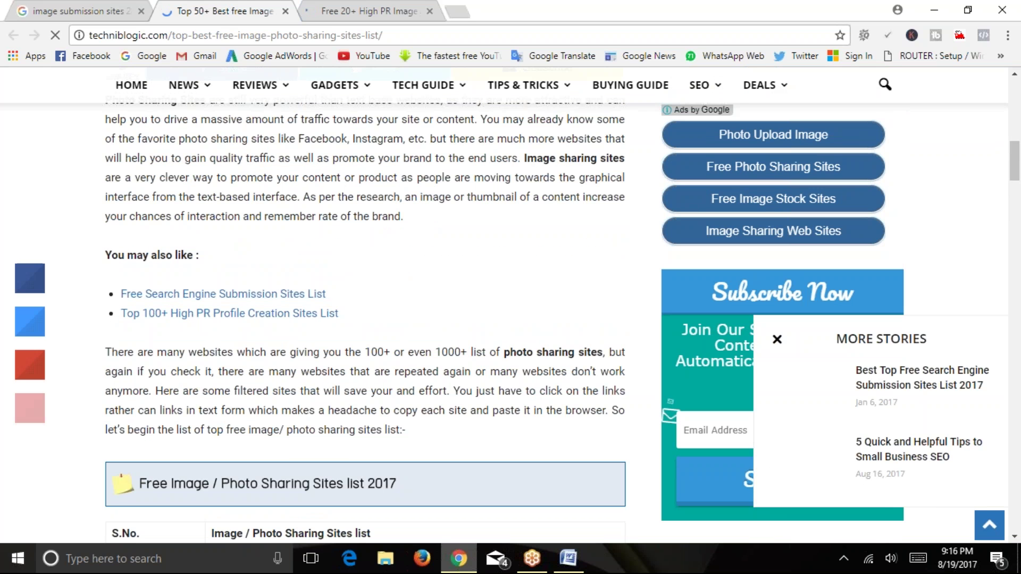
pyautogui.scroll(-10, 319, 292)
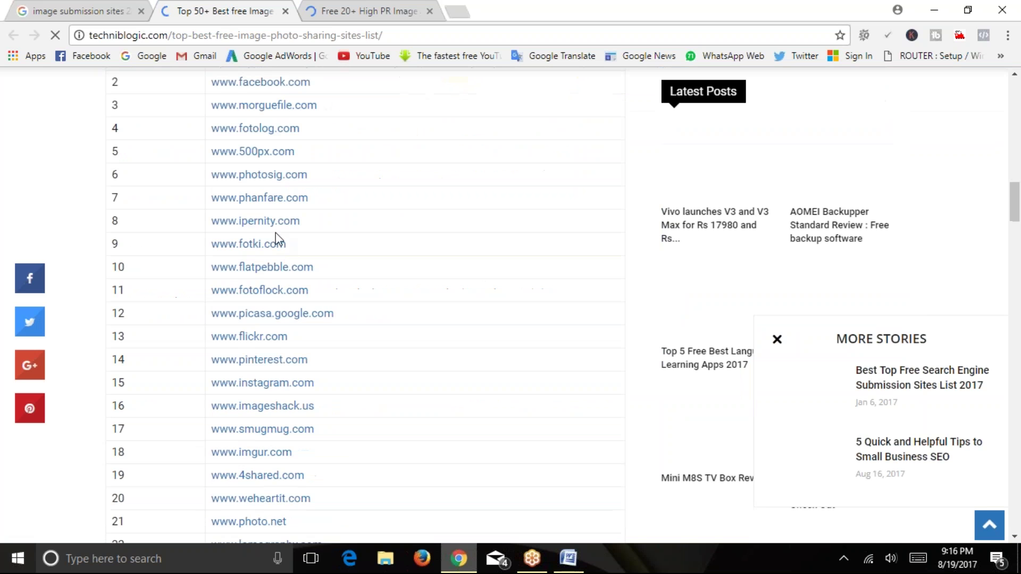
pyautogui.rightClick(271, 221)
pyautogui.click(303, 231)
pyautogui.rightClick(280, 175)
pyautogui.click(309, 185)
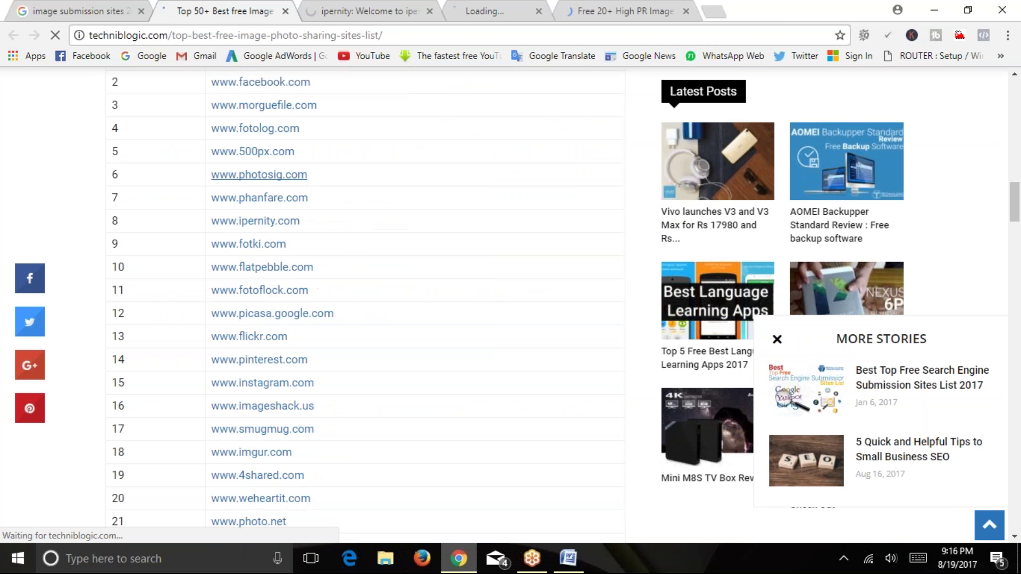
pyautogui.rightClick(281, 129)
pyautogui.click(306, 139)
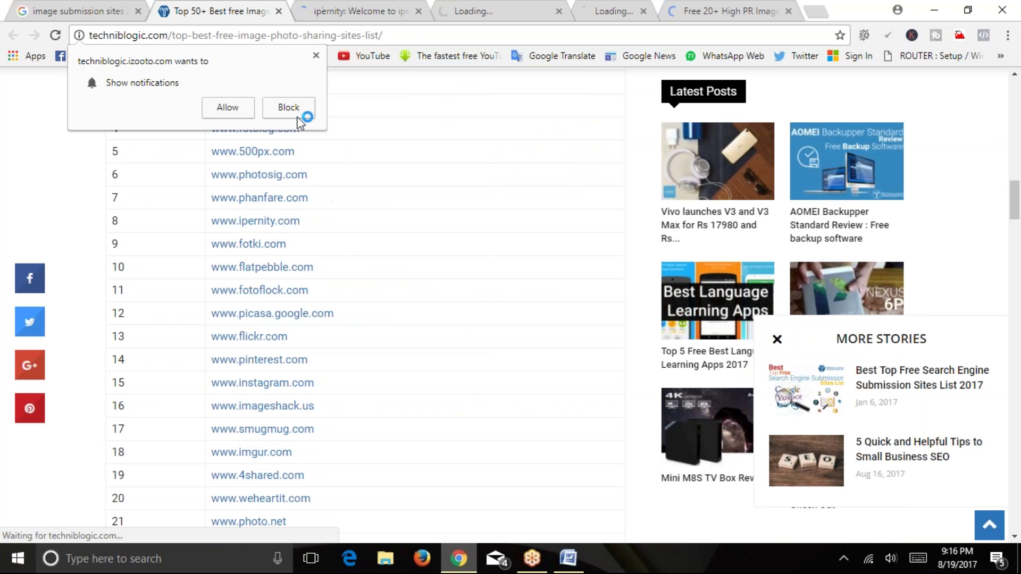
pyautogui.click(298, 117)
pyautogui.scroll(2, 281, 192)
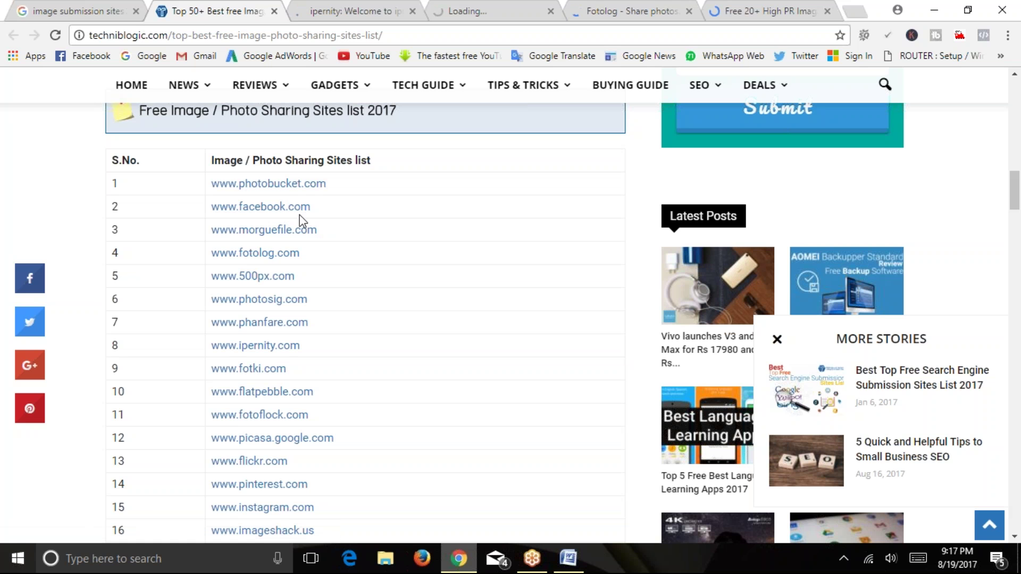
# Close the Top 50+ list tab and scroll through the ipernity site.
pyautogui.click(326, 10)
pyautogui.click(269, 11)
pyautogui.click(273, 11)
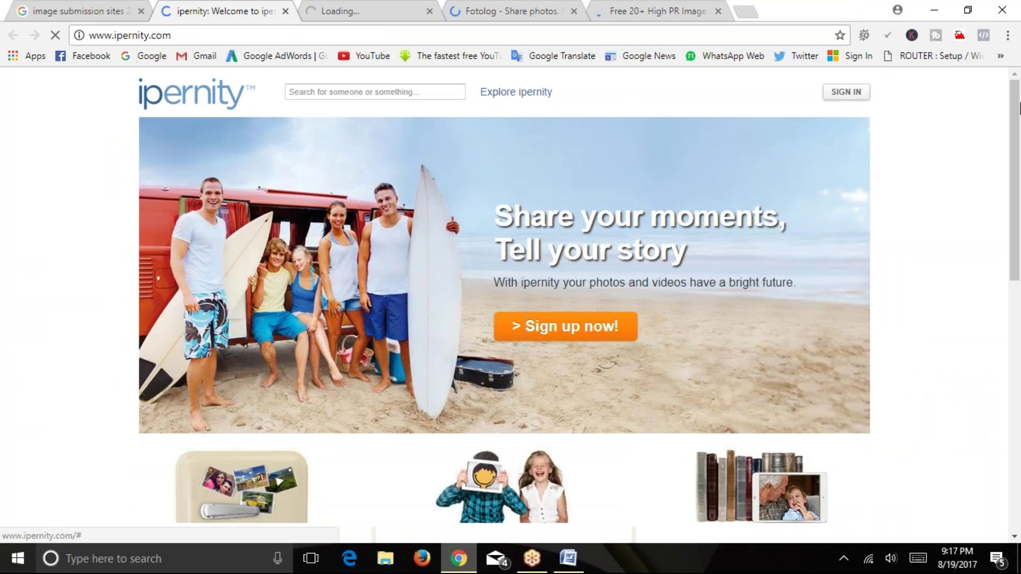
pyautogui.moveTo(1015, 119); pyautogui.dragTo(1019, 370)
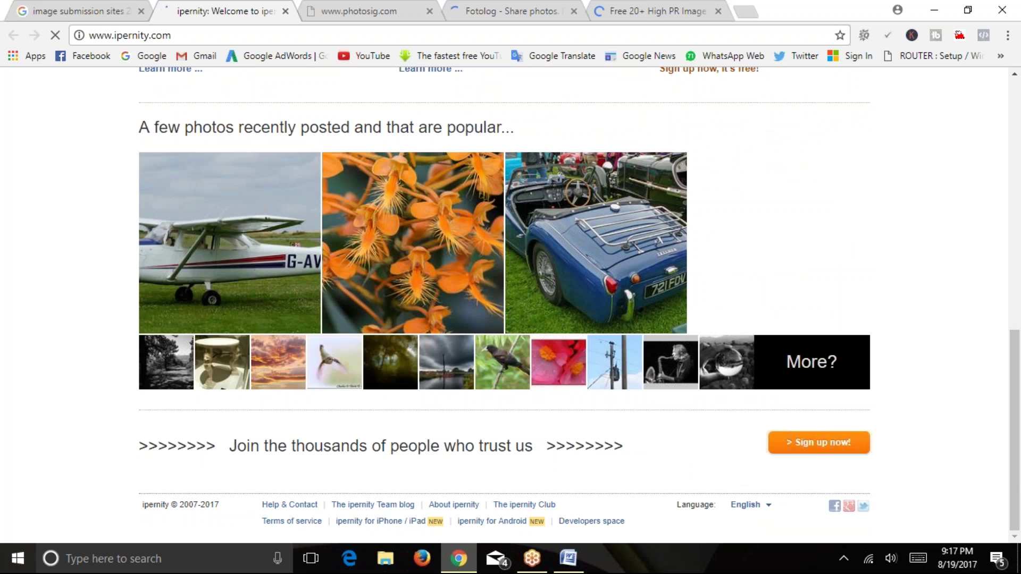
pyautogui.moveTo(1015, 461); pyautogui.dragTo(991, 211)
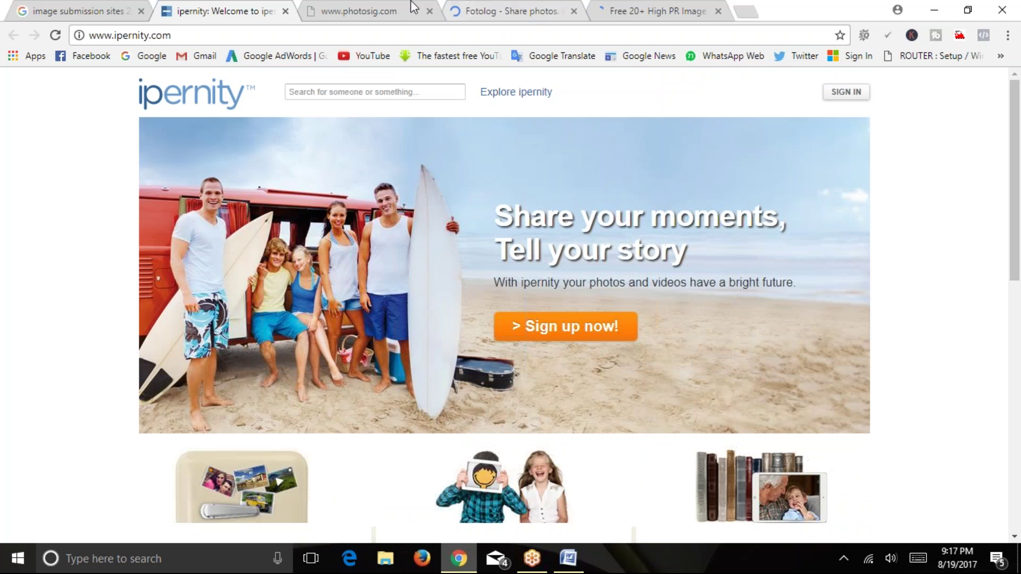
# Close the unreachable photosig tab and browse Fotolog's photo categories.
pyautogui.click(393, 12)
pyautogui.click(429, 11)
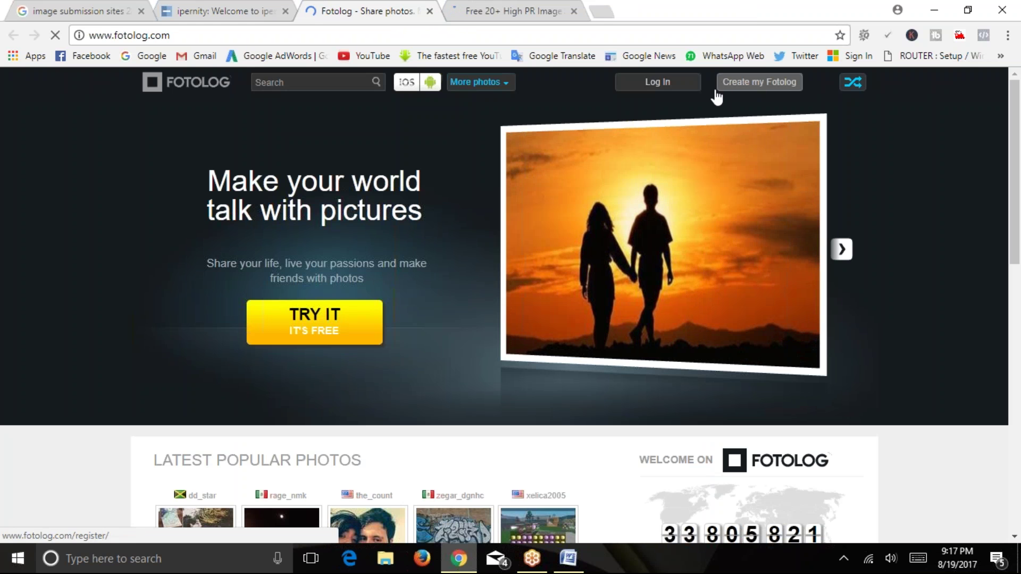
pyautogui.click(475, 82)
pyautogui.moveTo(1015, 112); pyautogui.dragTo(1004, 425)
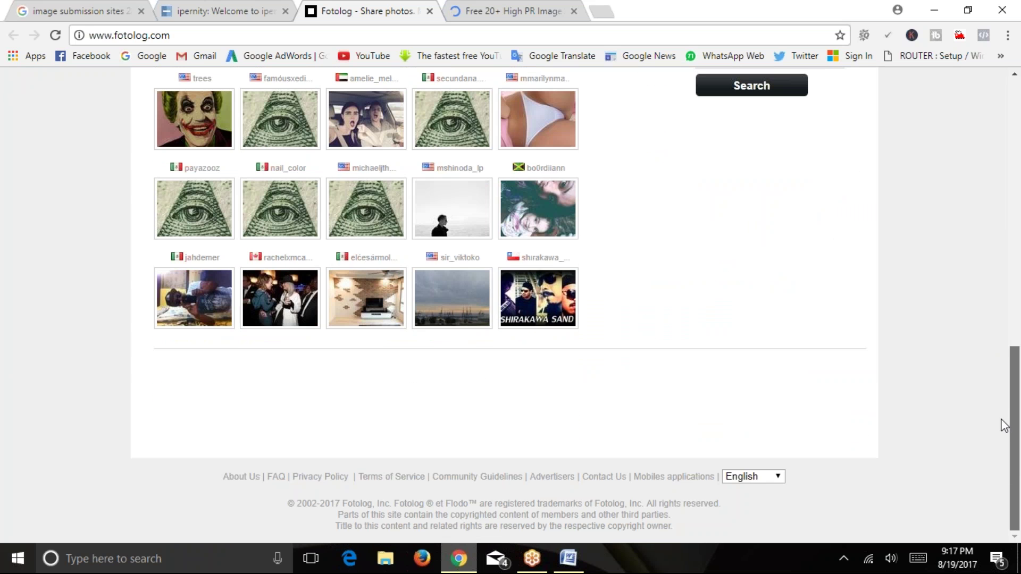
# Close the Fotolog tab and browse the helpsdesk Free 20+ image submission list.
pyautogui.click(471, 16)
pyautogui.click(429, 11)
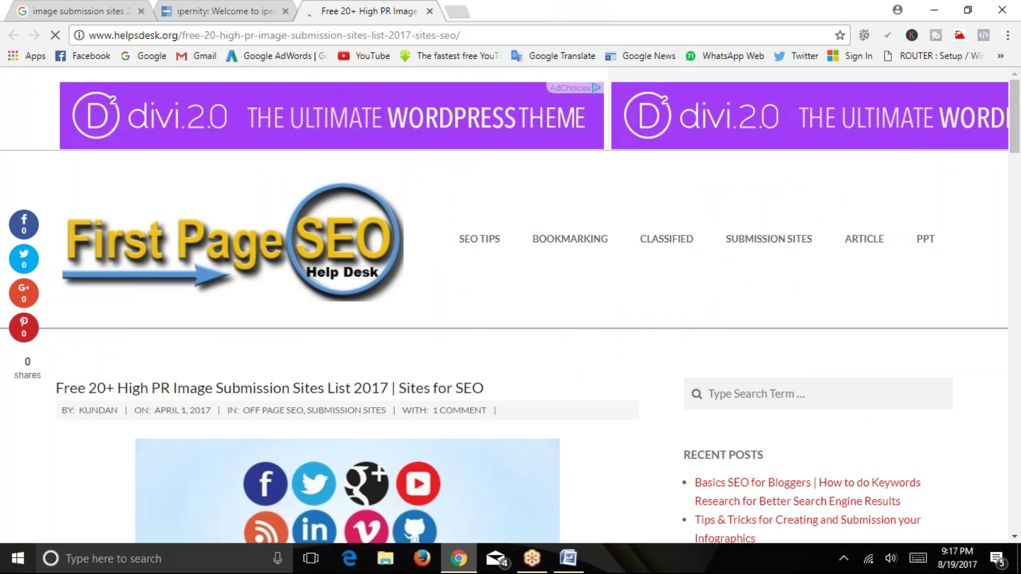
pyautogui.moveTo(552, 260)
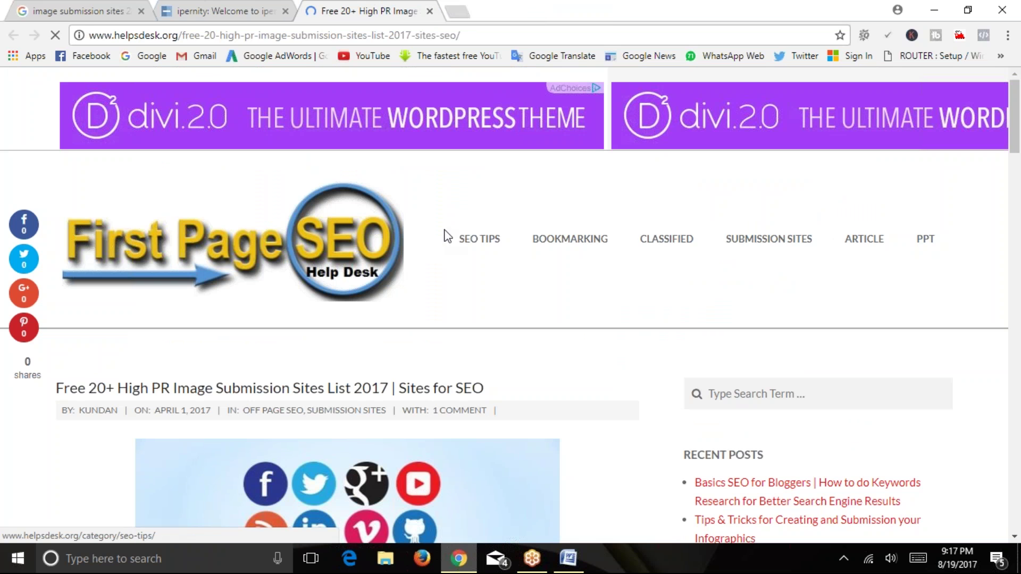
pyautogui.moveTo(481, 250)
pyautogui.moveTo(737, 239)
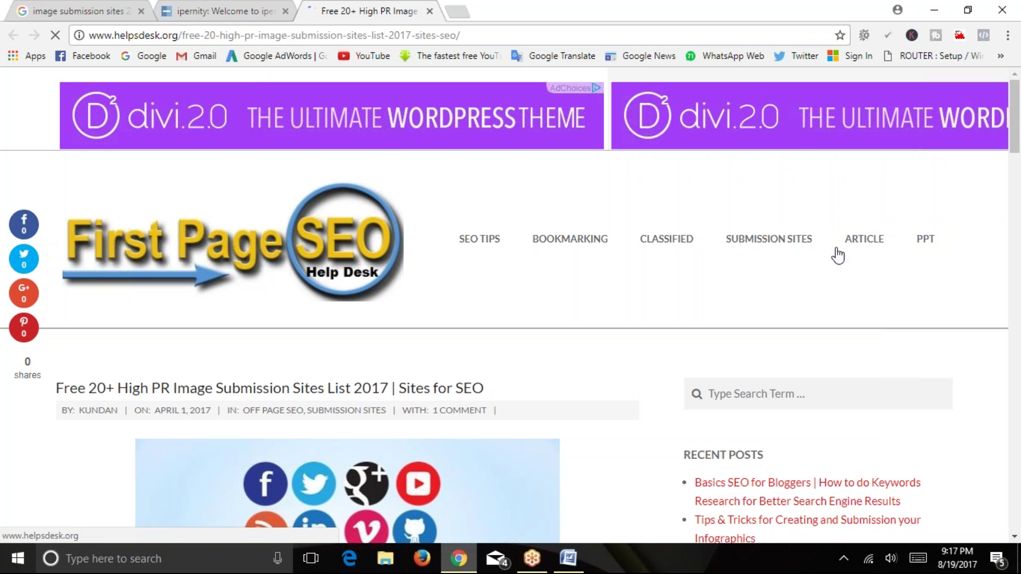
pyautogui.moveTo(1016, 125); pyautogui.dragTo(1017, 291)
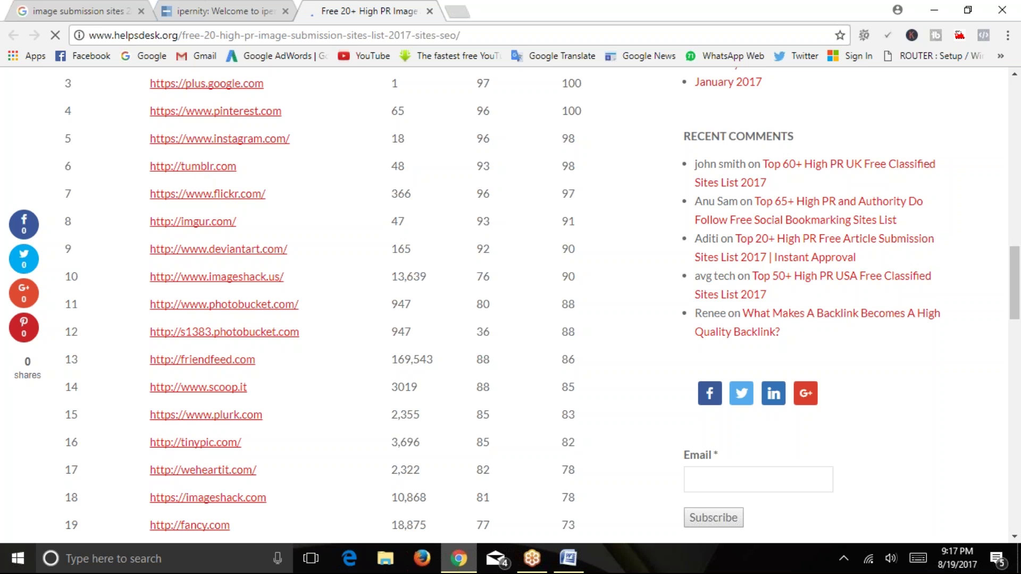
# Minimise Chrome and then the Word document to reveal the desktop.
pyautogui.scroll(2, 285, 178)
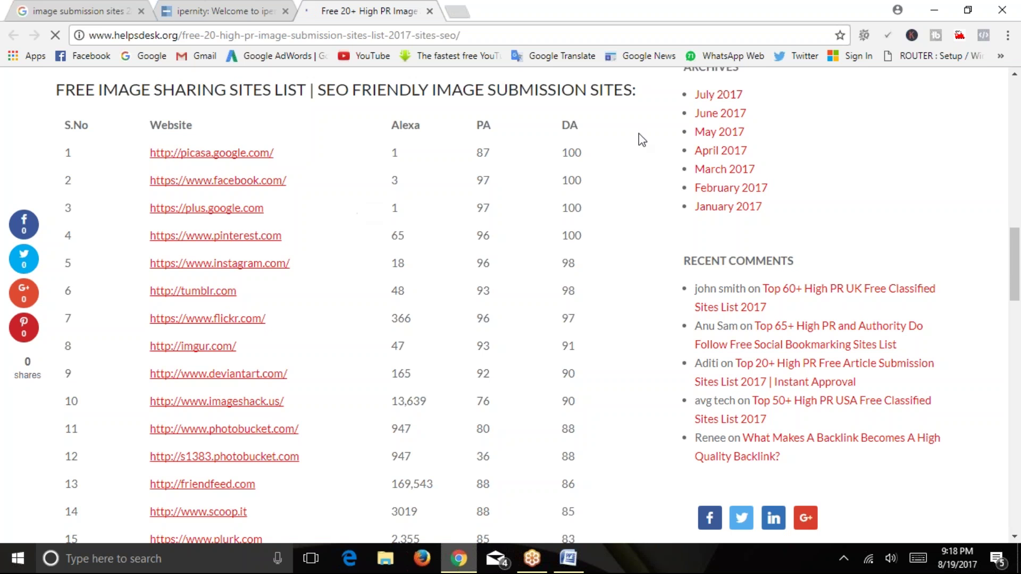
pyautogui.click(934, 10)
pyautogui.click(934, 10)
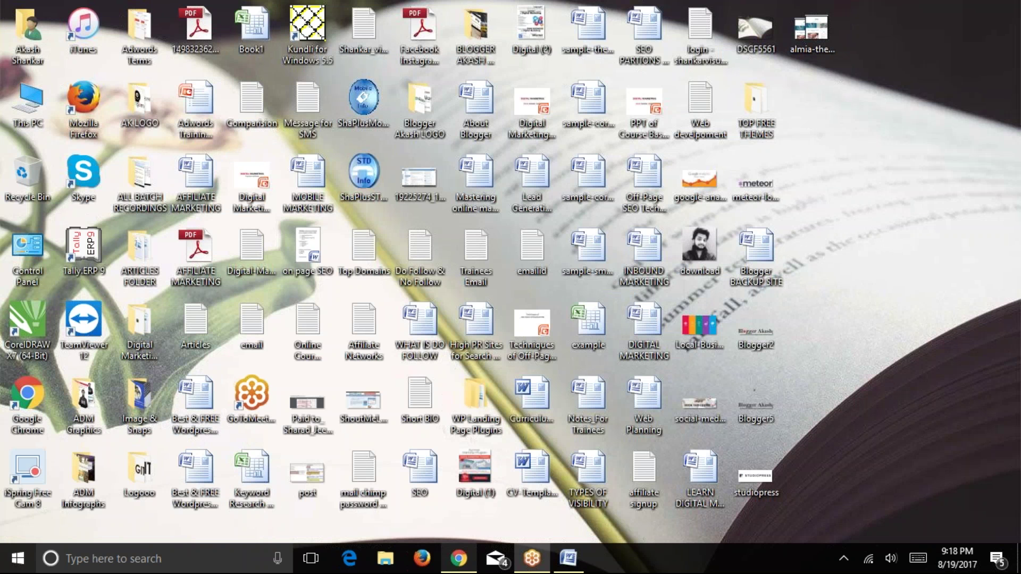
pyautogui.click(245, 479)
pyautogui.doubleClick(244, 480)
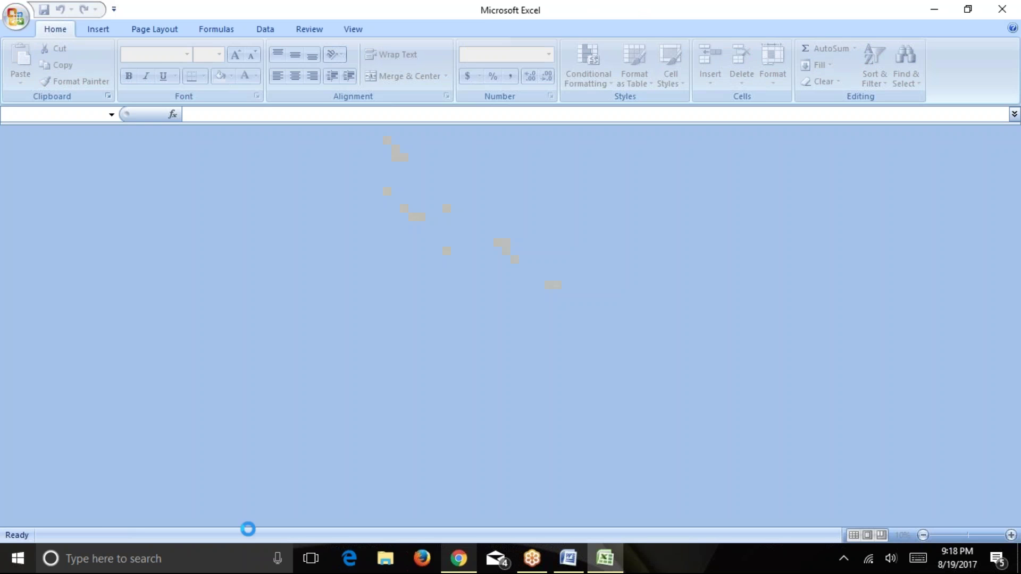
pyautogui.scroll(1, 490, 341)
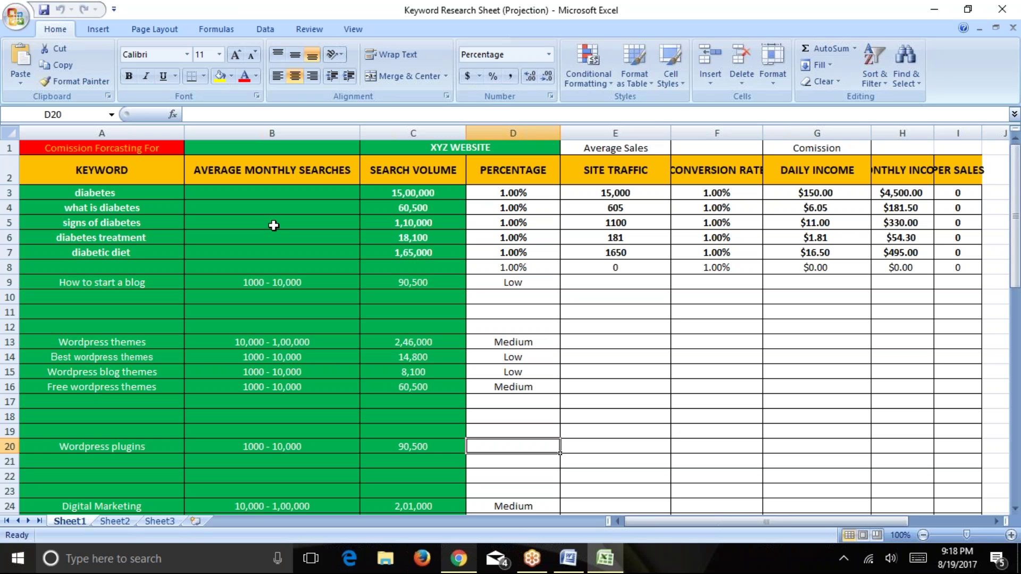
pyautogui.moveTo(101, 170); pyautogui.dragTo(107, 285)
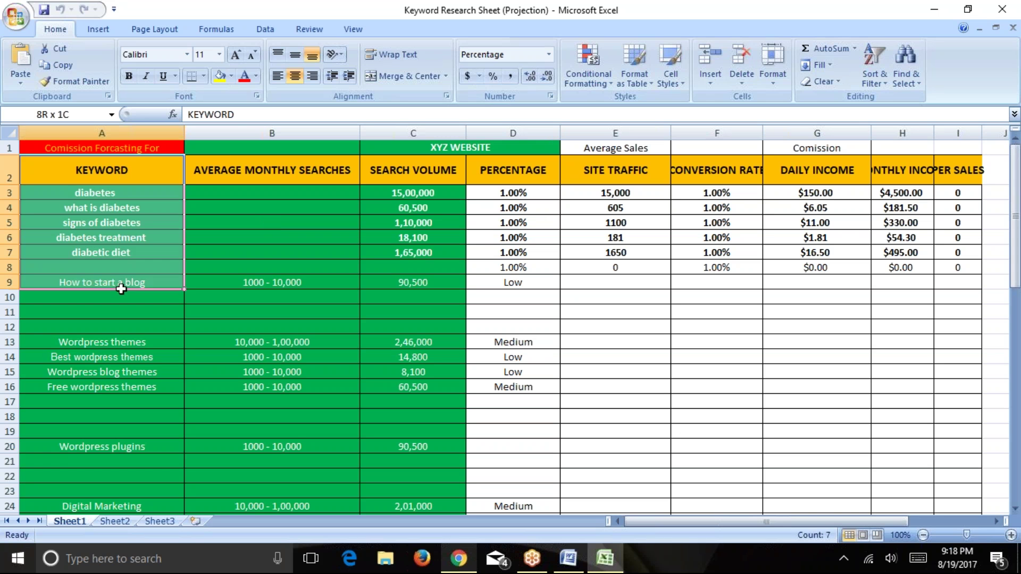
pyautogui.moveTo(102, 387); pyautogui.dragTo(112, 474)
pyautogui.moveTo(118, 192); pyautogui.dragTo(131, 402)
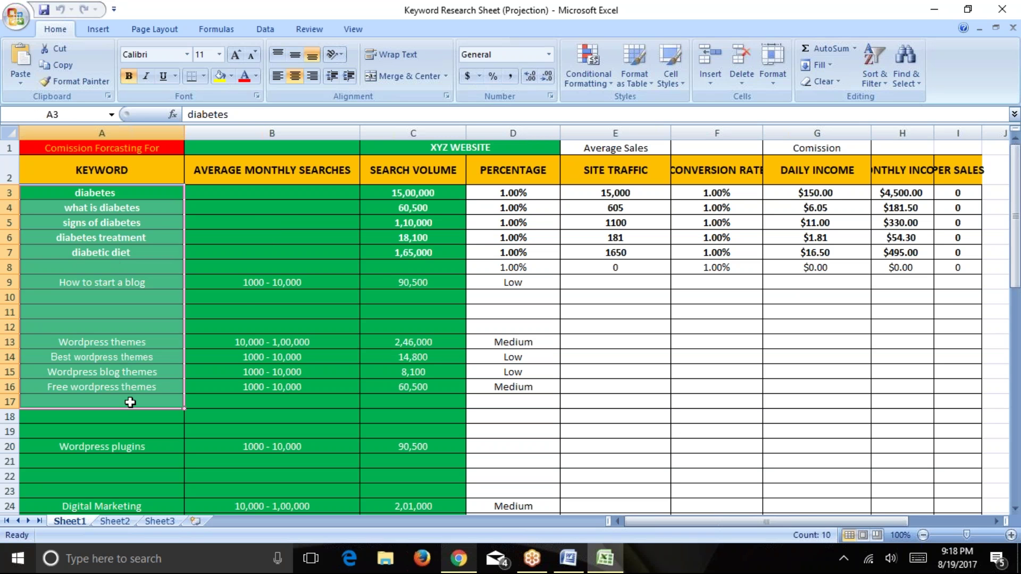
pyautogui.moveTo(289, 191); pyautogui.dragTo(278, 386)
pyautogui.moveTo(455, 193); pyautogui.dragTo(425, 343)
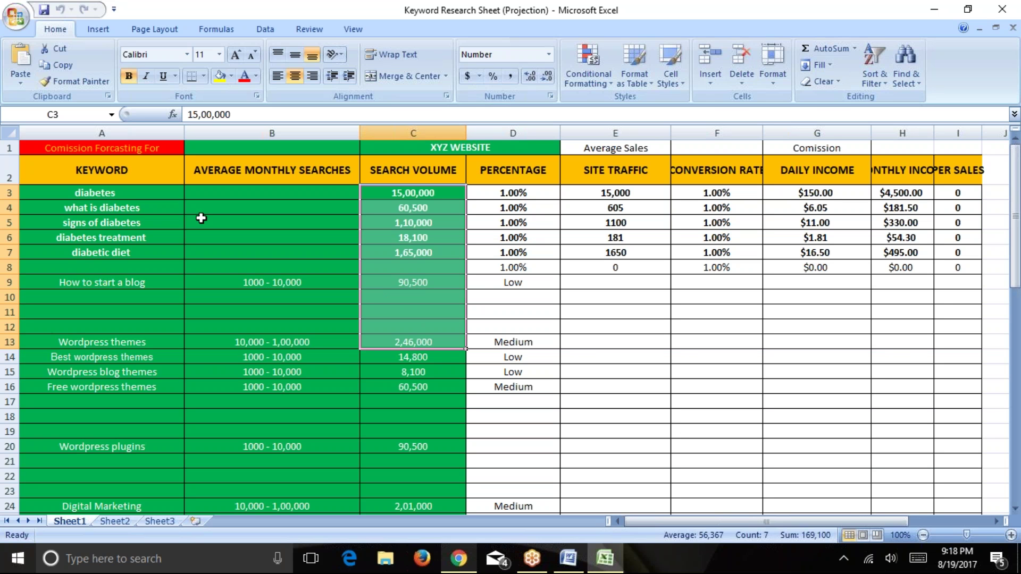
pyautogui.scroll(-10, 201, 217)
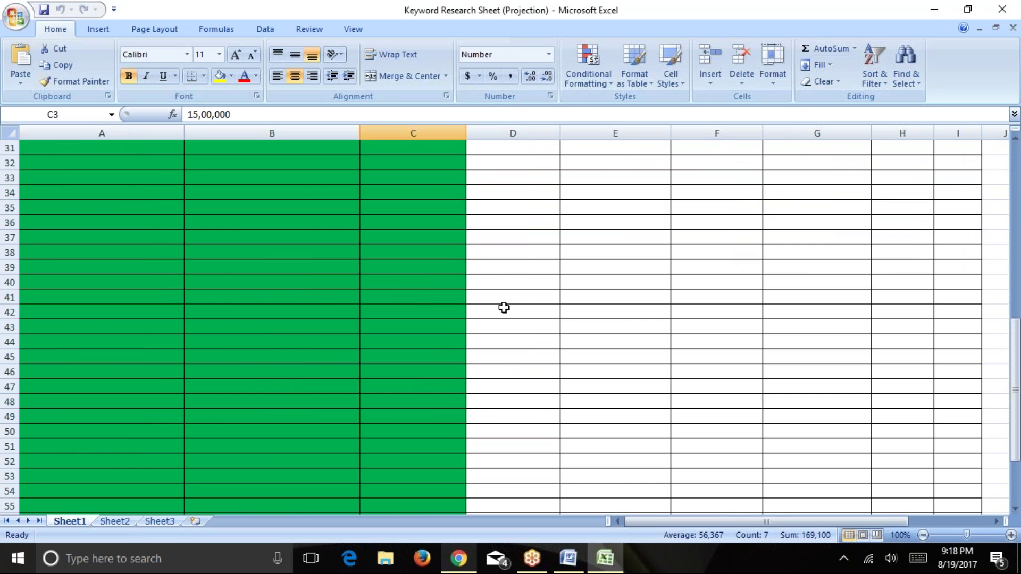
pyautogui.scroll(-8, 504, 308)
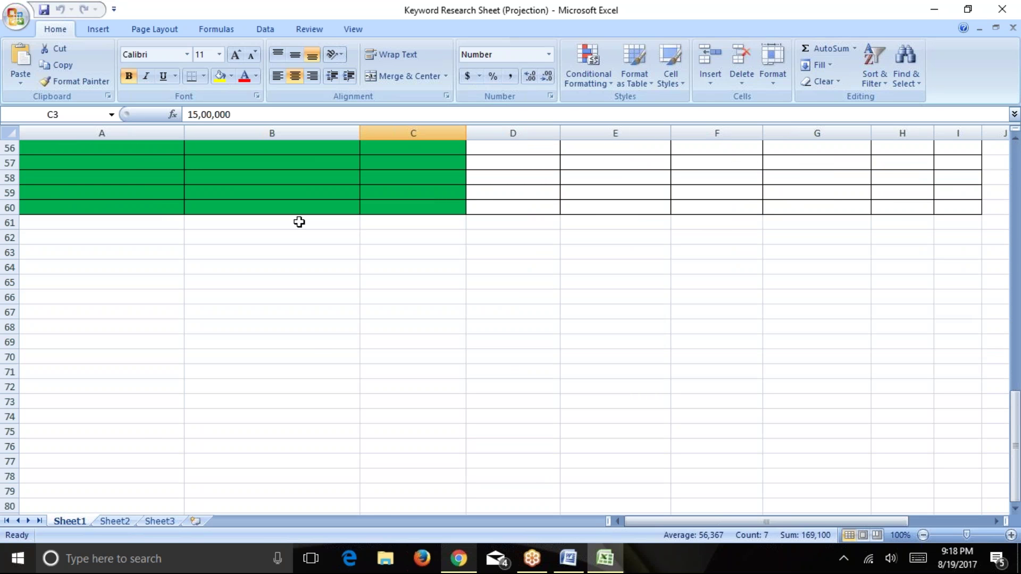
pyautogui.click(1002, 9)
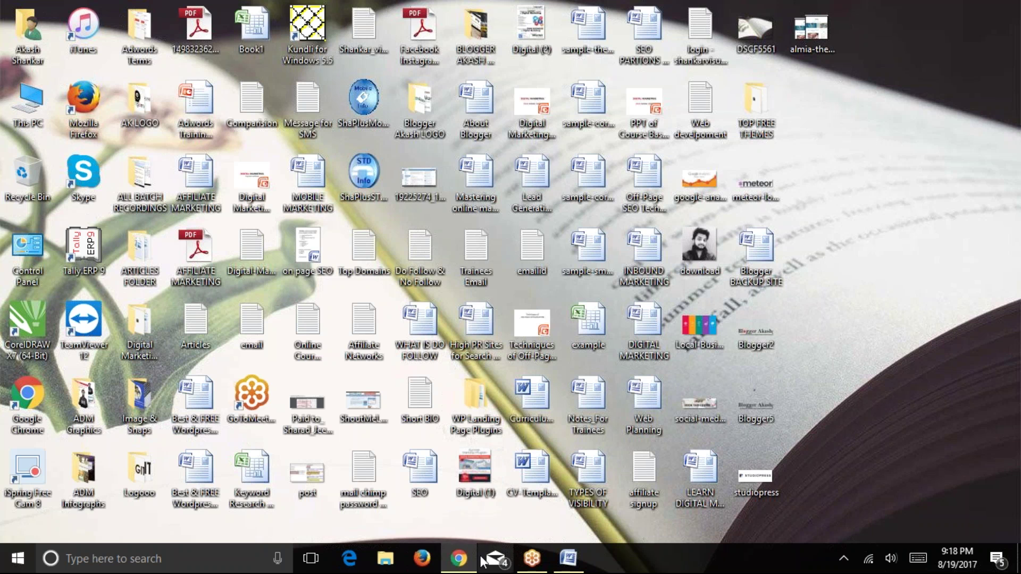
# Restore Chrome, close the helpsdesk and ipernity tabs, and return to the Word document's Press Release text.
pyautogui.click(461, 558)
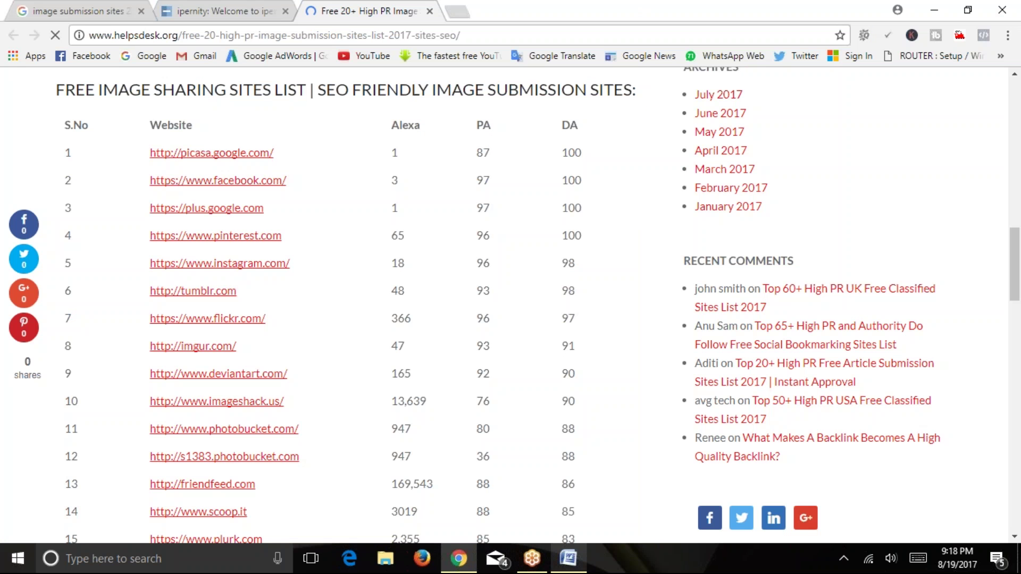
pyautogui.scroll(15, 346, 176)
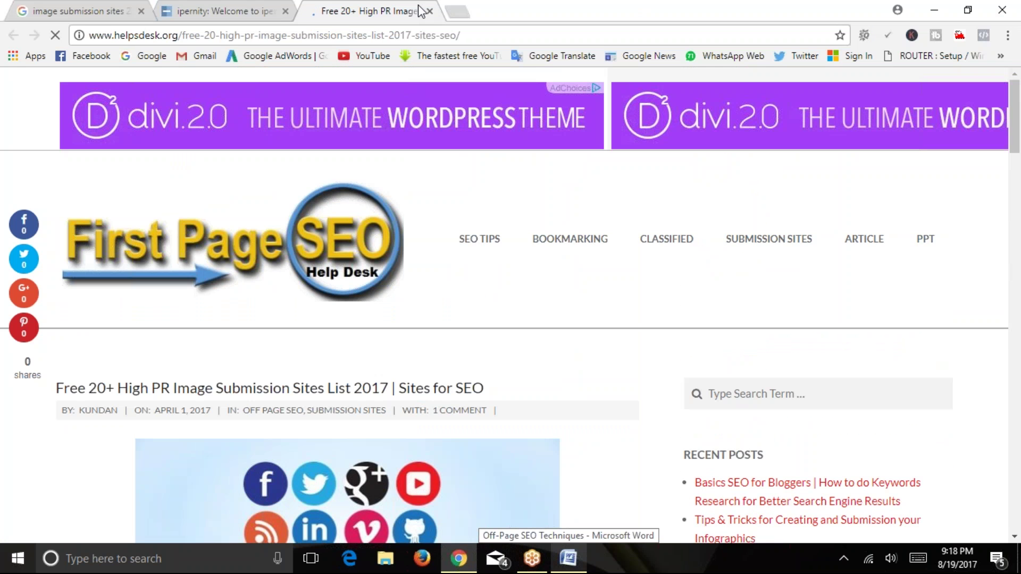
pyautogui.click(428, 11)
pyautogui.click(285, 11)
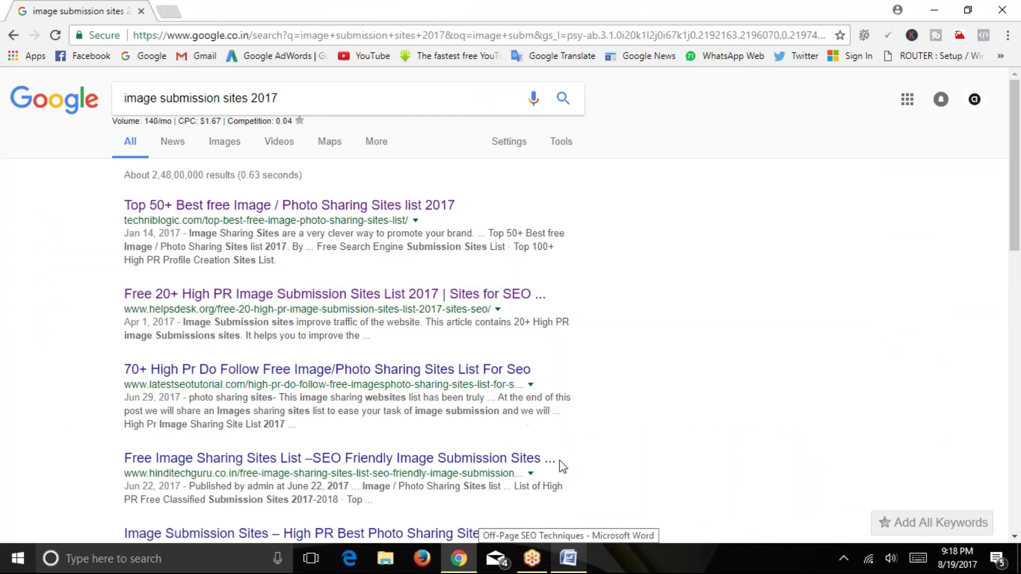
pyautogui.click(568, 558)
pyautogui.click(475, 253)
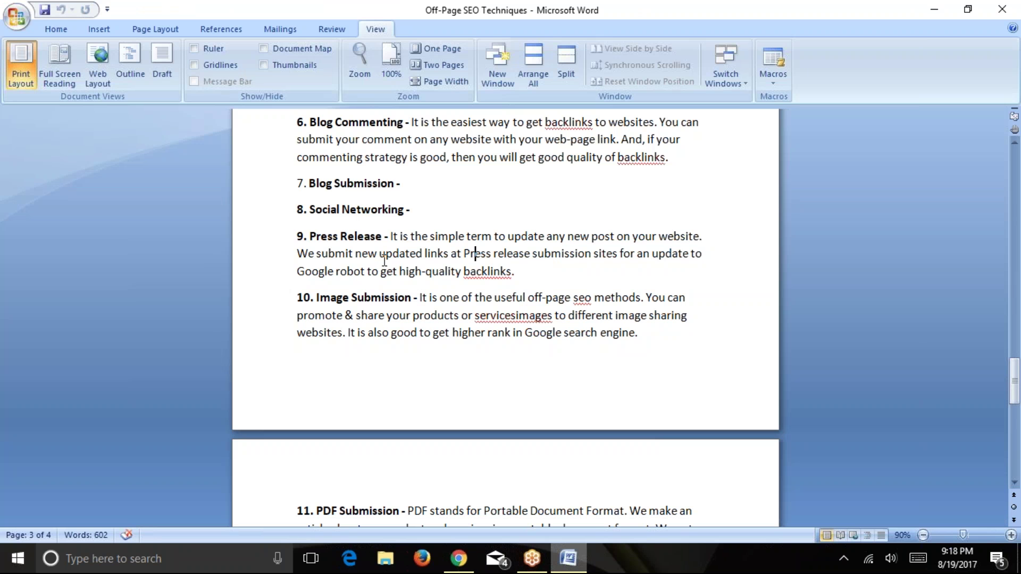
# Highlight the Press Release description in Word, then return to Chrome's 'image submission sites 2017' results.
pyautogui.moveTo(316, 239); pyautogui.dragTo(568, 273)
pyautogui.click(568, 274)
pyautogui.moveTo(396, 234); pyautogui.dragTo(453, 272)
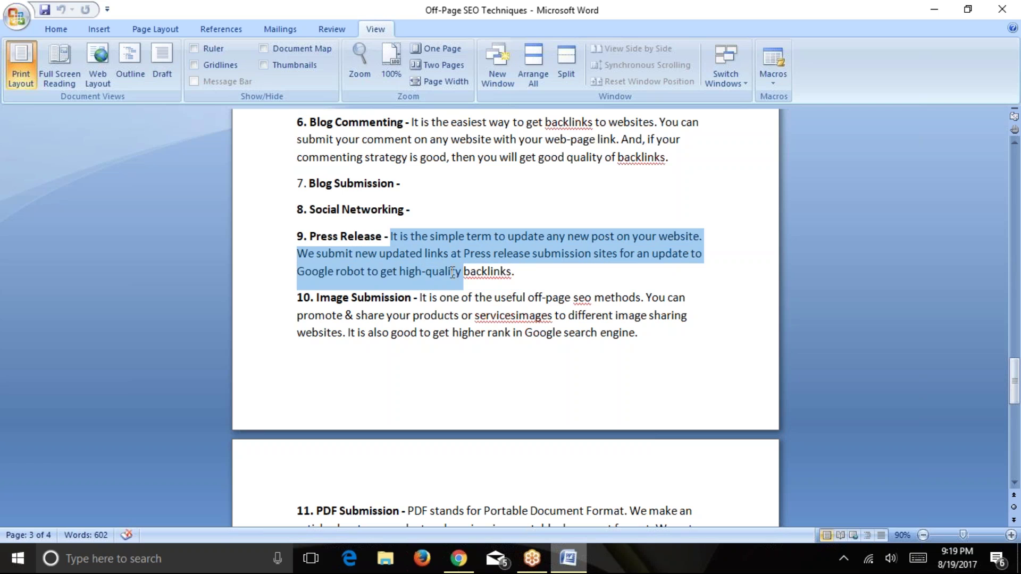
pyautogui.click(513, 272)
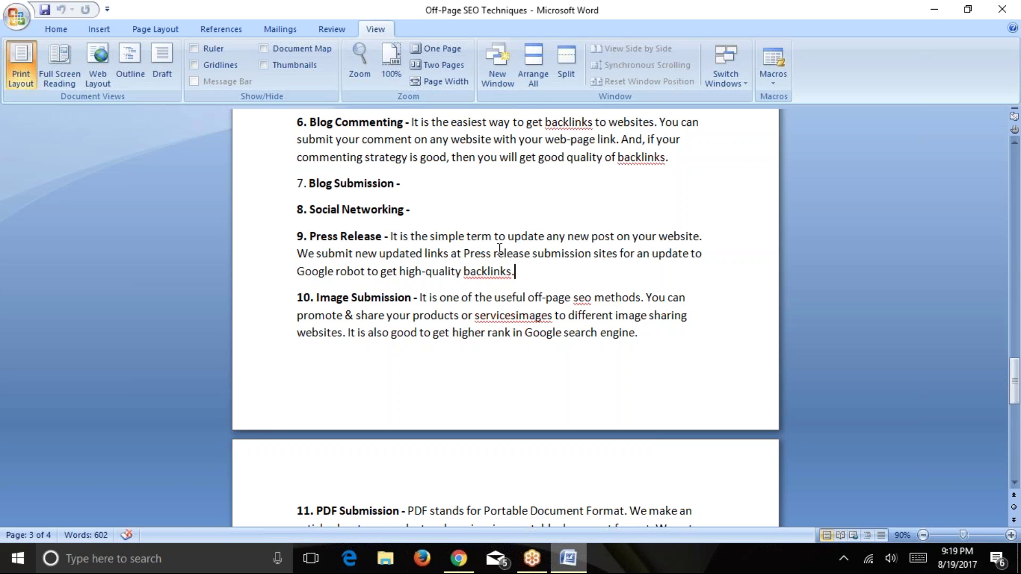
pyautogui.click(459, 558)
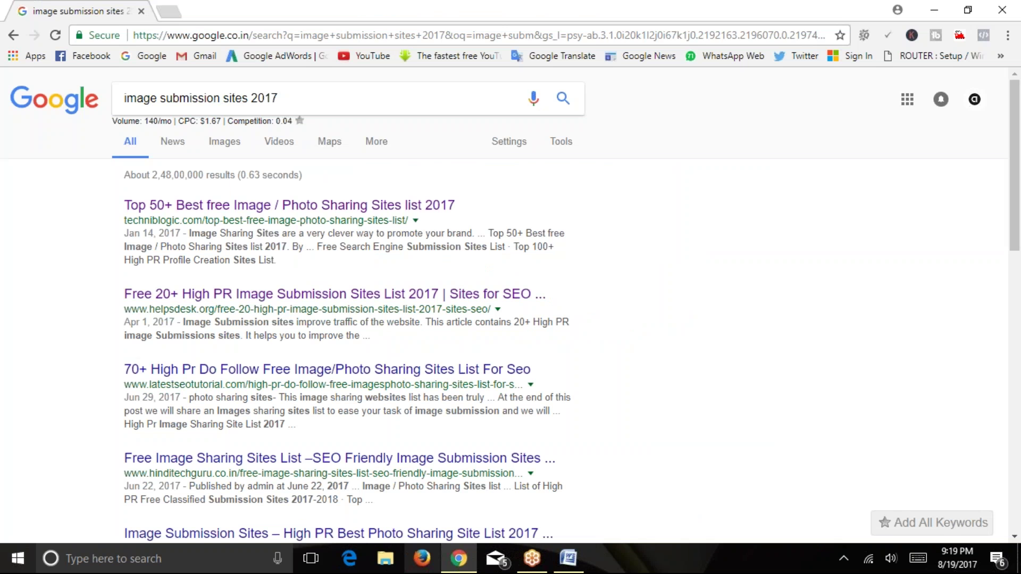
# Search Google for 'press release submission sites free'.
pyautogui.click(298, 98)
pyautogui.write('pr')
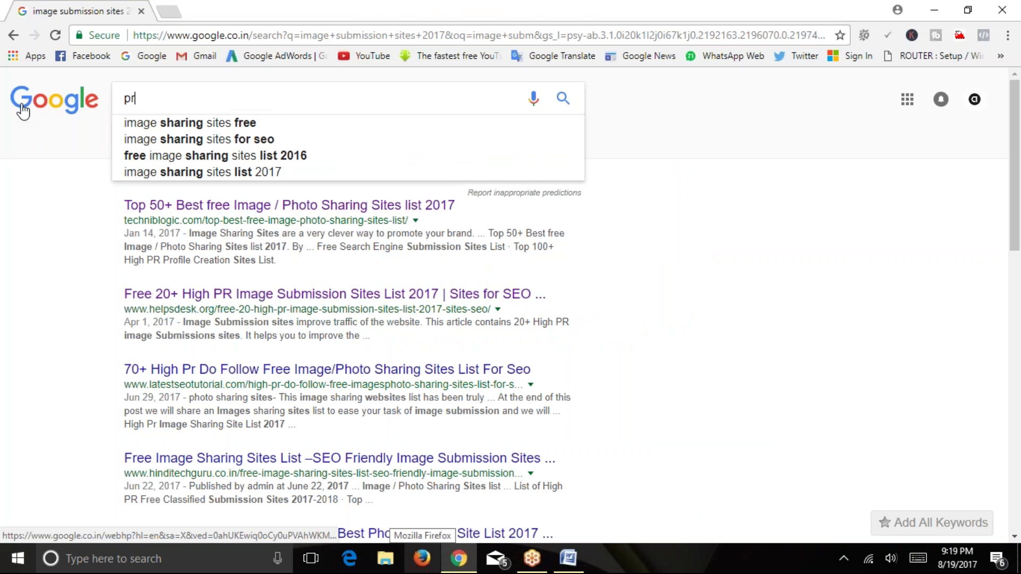
pyautogui.write('ess release submission sites')
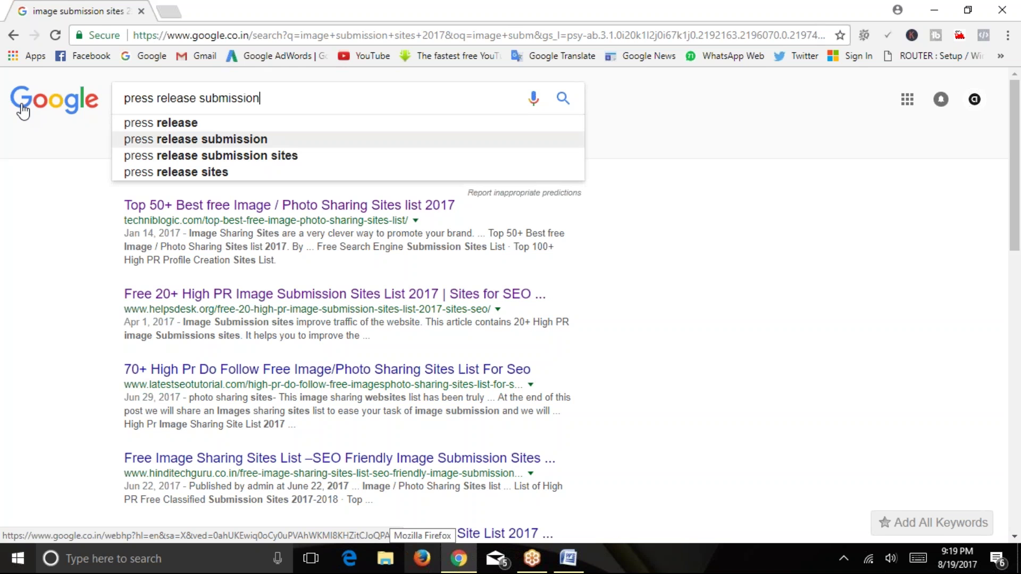
pyautogui.press('Down')
pyautogui.press('Down')
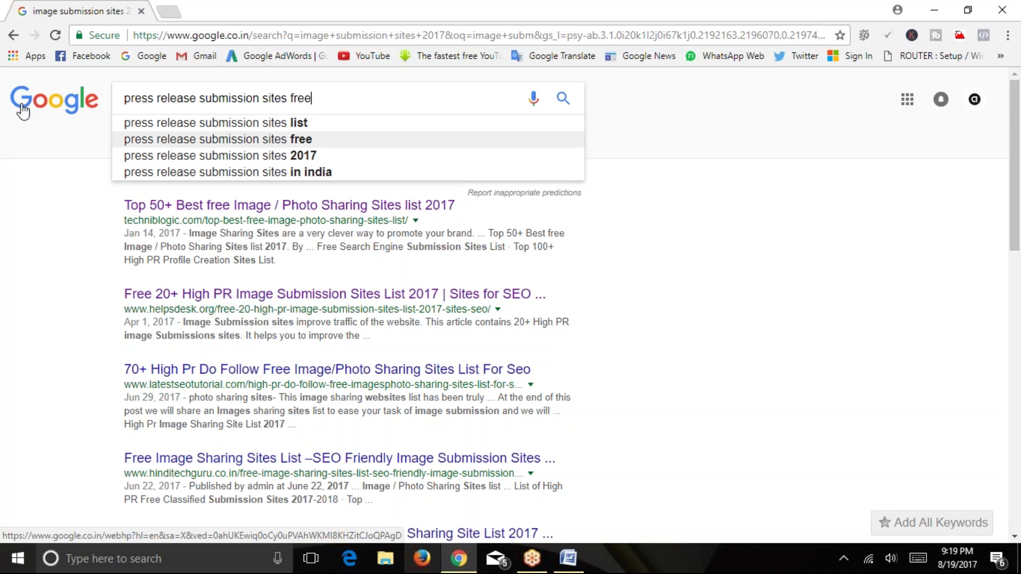
pyautogui.press('Return')
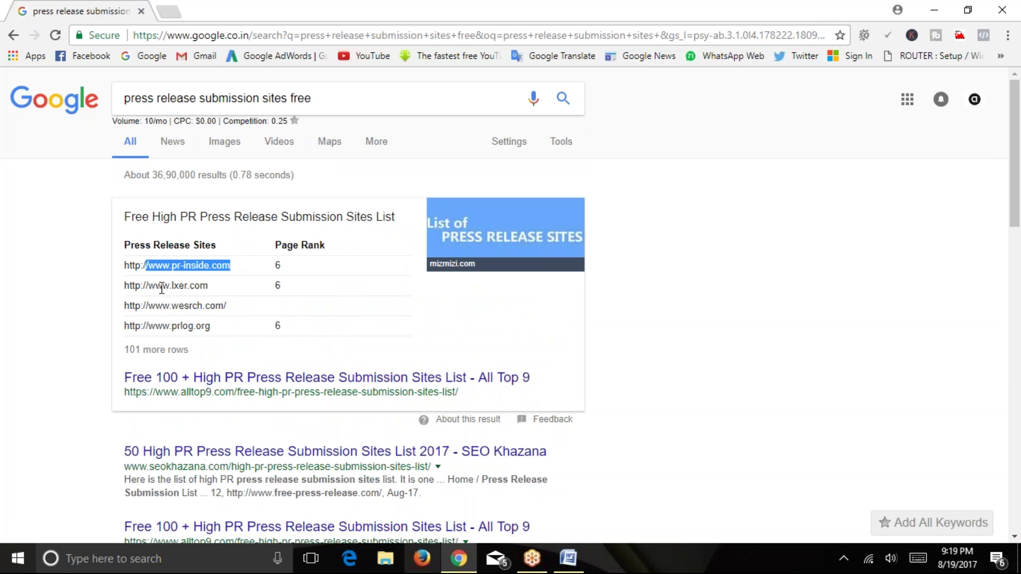
pyautogui.moveTo(162, 286); pyautogui.dragTo(208, 285)
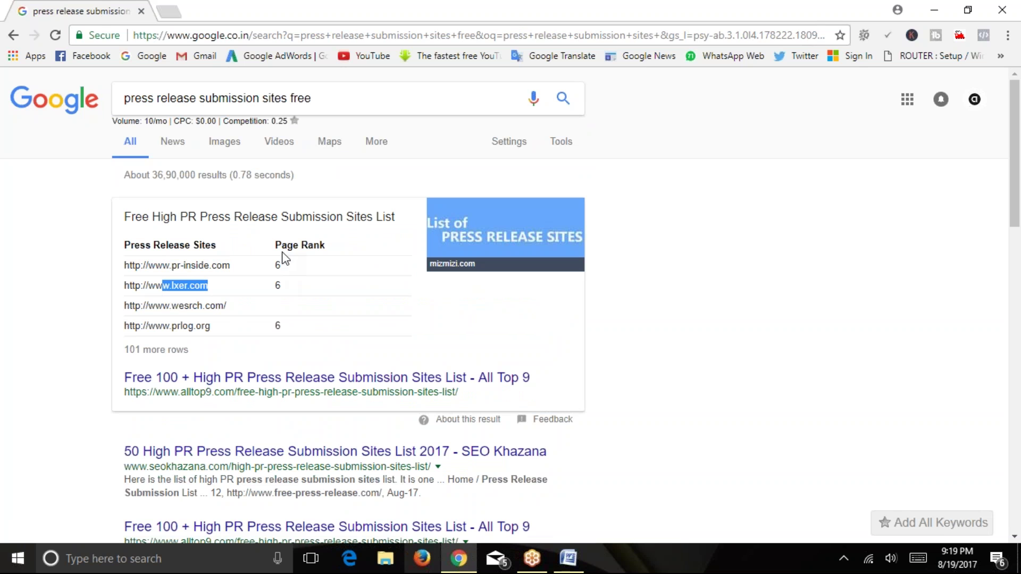
pyautogui.click(198, 324)
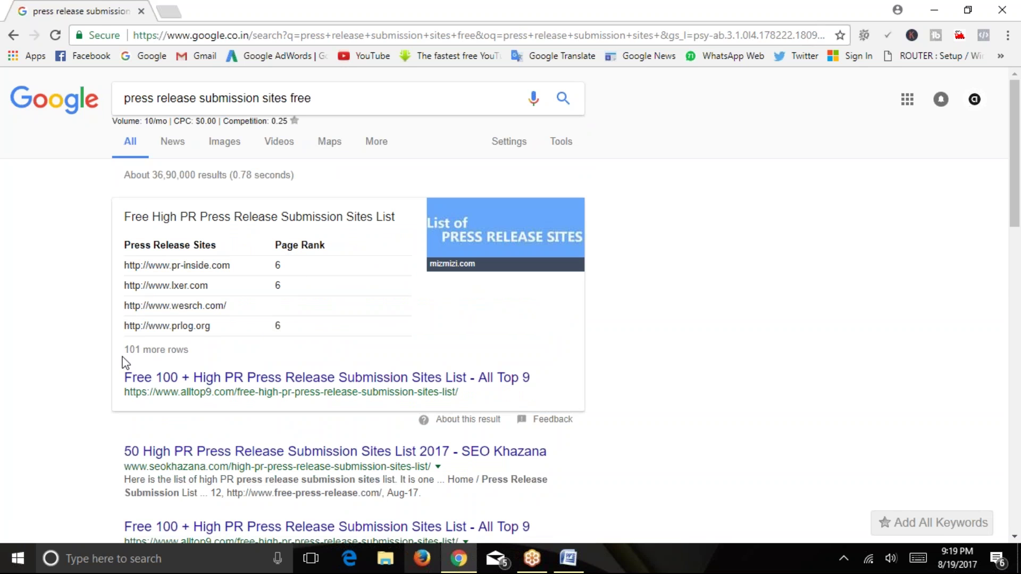
pyautogui.moveTo(125, 312); pyautogui.dragTo(226, 305)
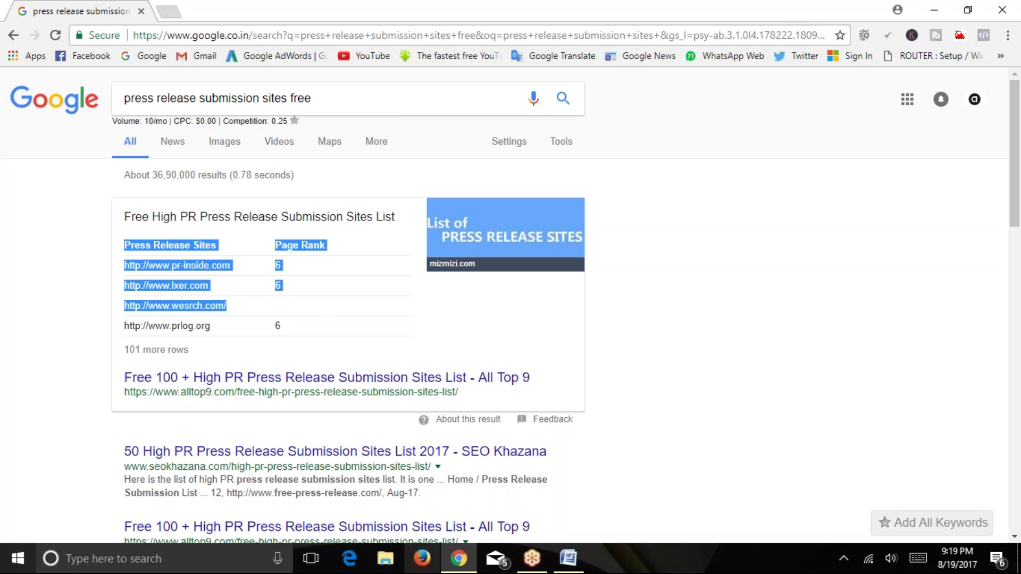
pyautogui.click(229, 319)
pyautogui.moveTo(129, 285); pyautogui.dragTo(209, 287)
pyautogui.hotkey('ctrl', 'c')
pyautogui.rightClick(213, 291)
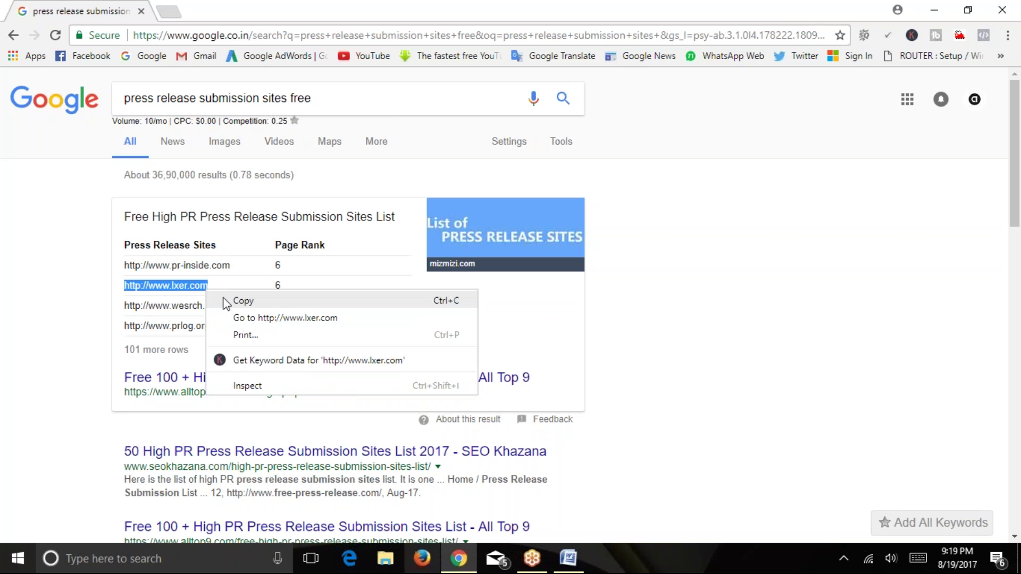
pyautogui.click(228, 298)
pyautogui.hotkey('ctrl', 't')
pyautogui.hotkey('ctrl', 'v')
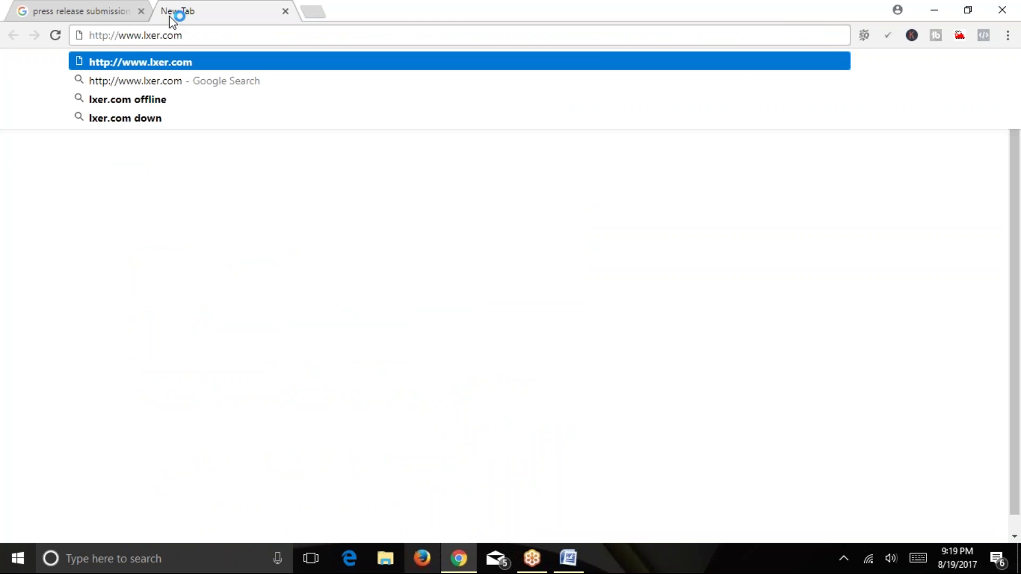
pyautogui.press('Return')
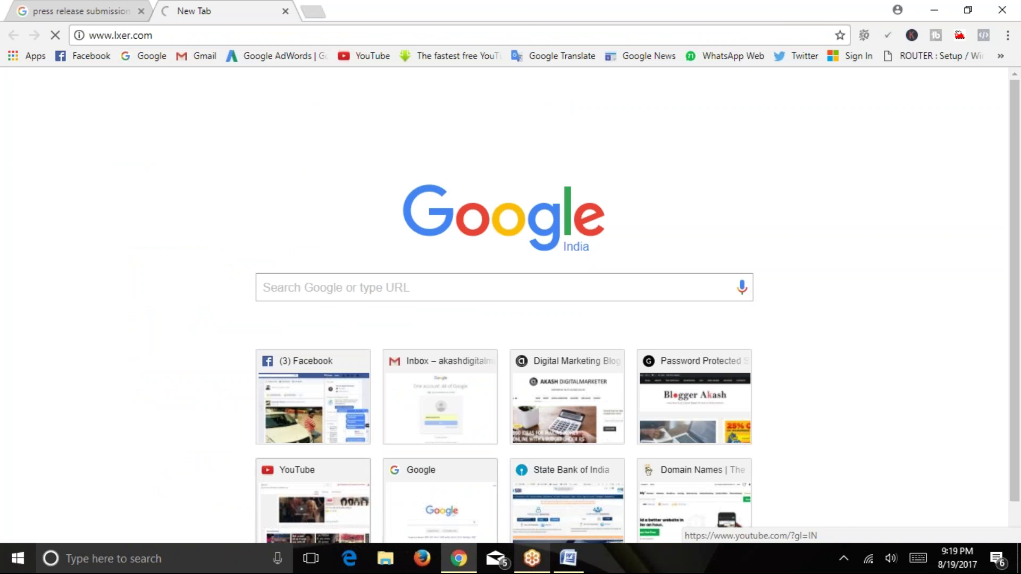